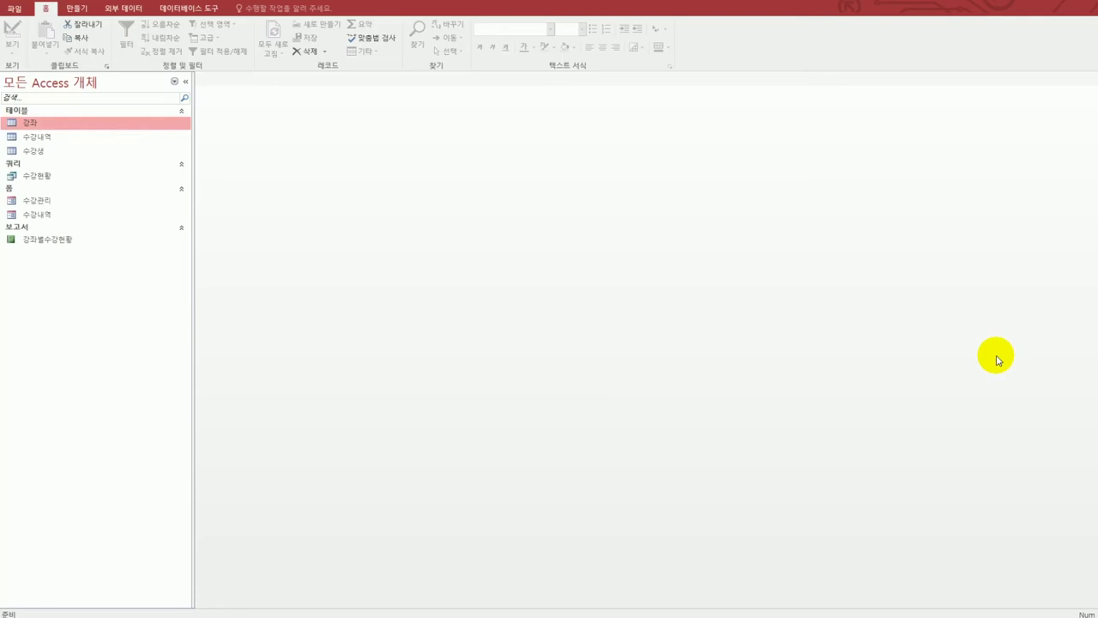
- Open the 수강생 table in Design View, set the 수강생코드 field's IME mode to 영숫자 반자, and close the table
click(71, 152)
right_click(71, 154)
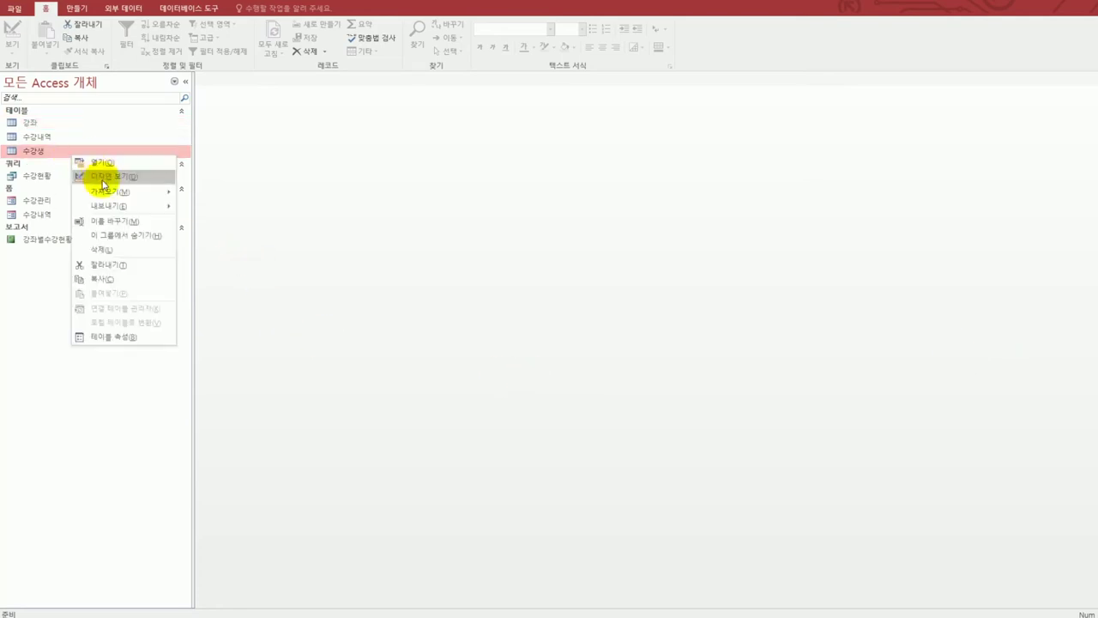
click(102, 180)
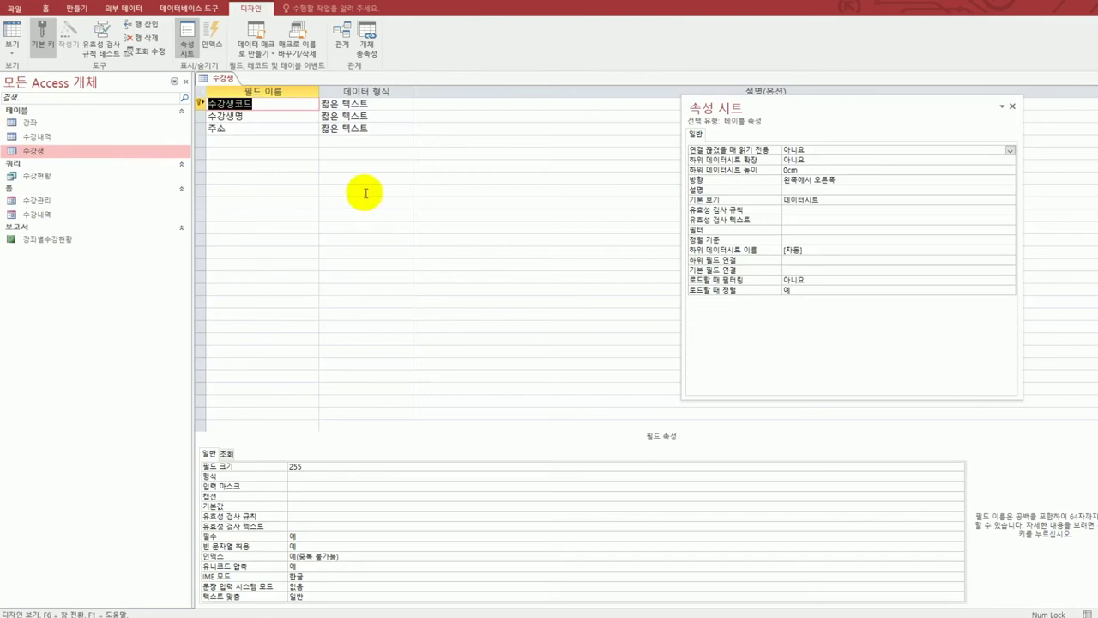
click(269, 105)
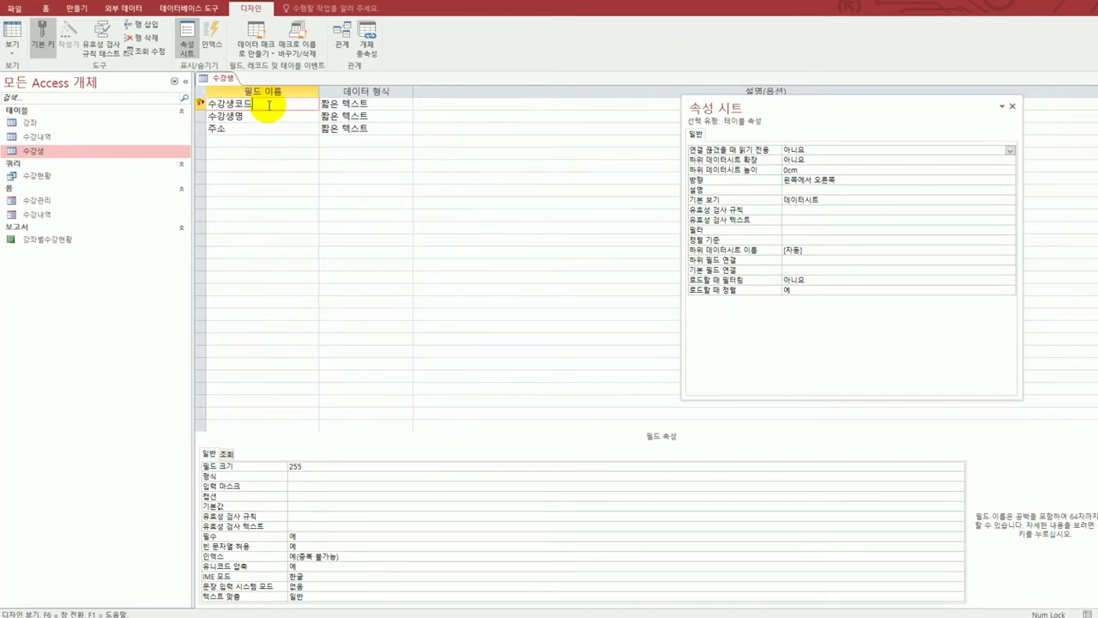
click(339, 575)
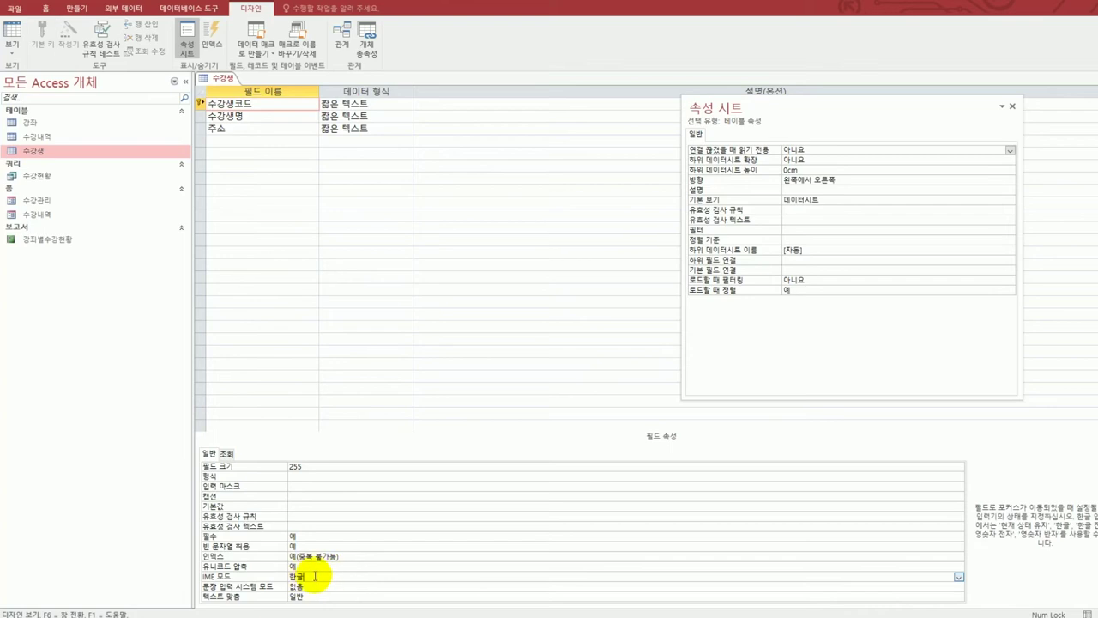
click(959, 577)
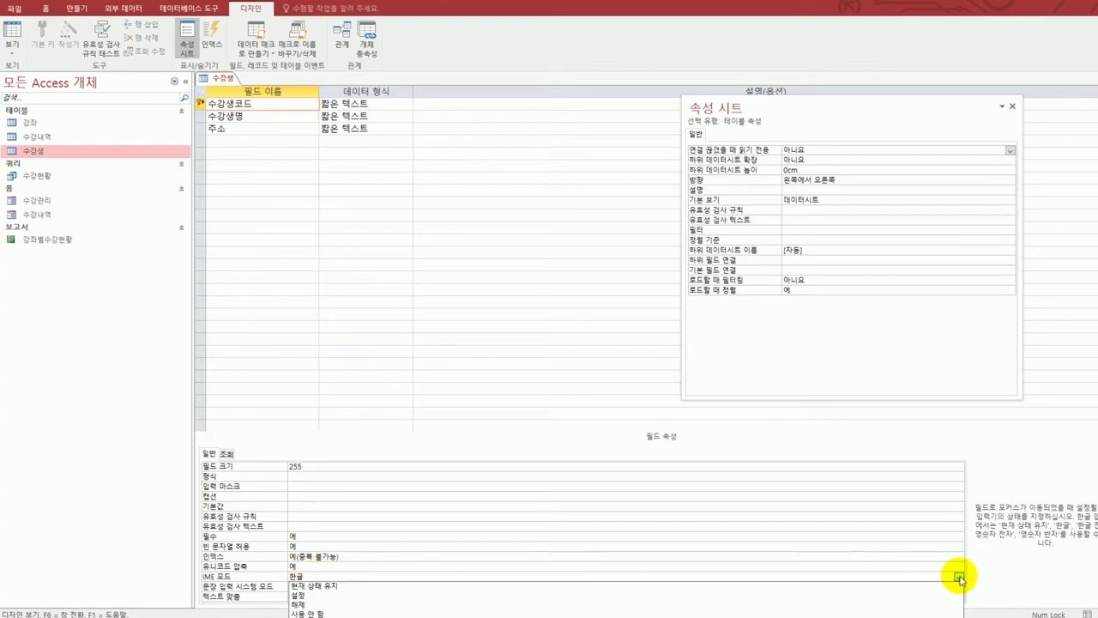
click(326, 613)
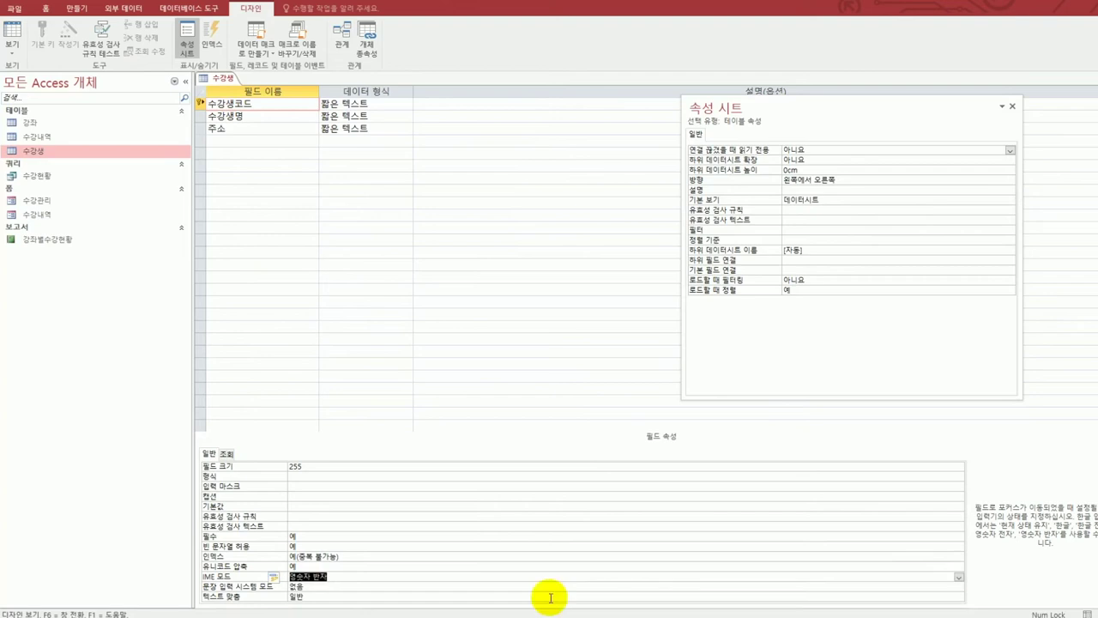
click(397, 581)
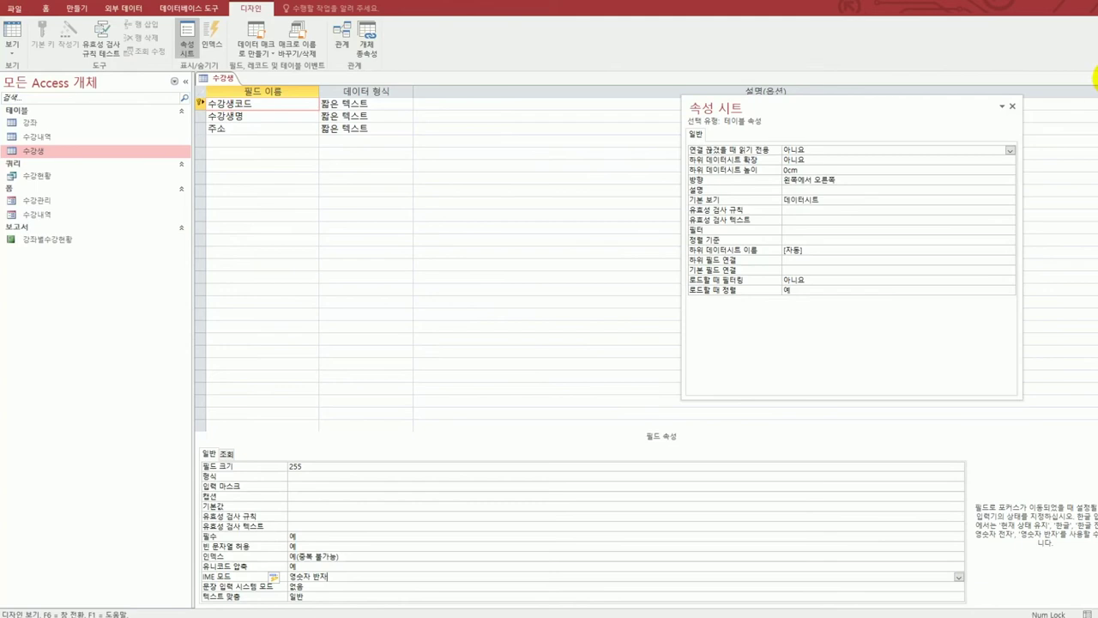
click(1094, 78)
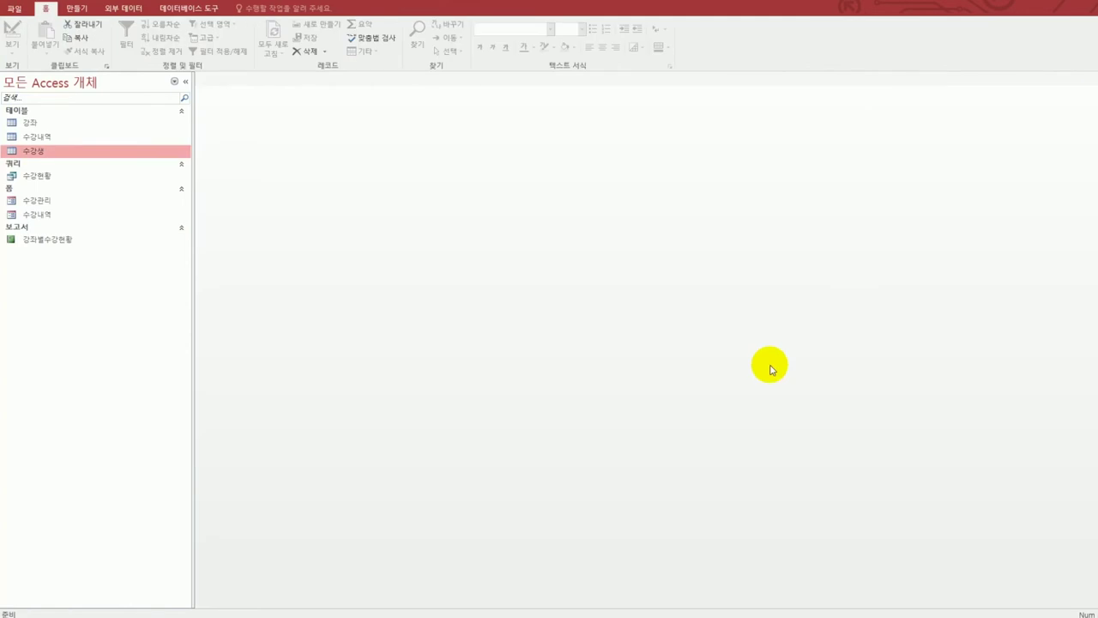
- Open the 강좌 table in Design View and give the 강좌코드 field the validation rule Len([강좌코드])=4
click(29, 123)
right_click(30, 123)
click(89, 143)
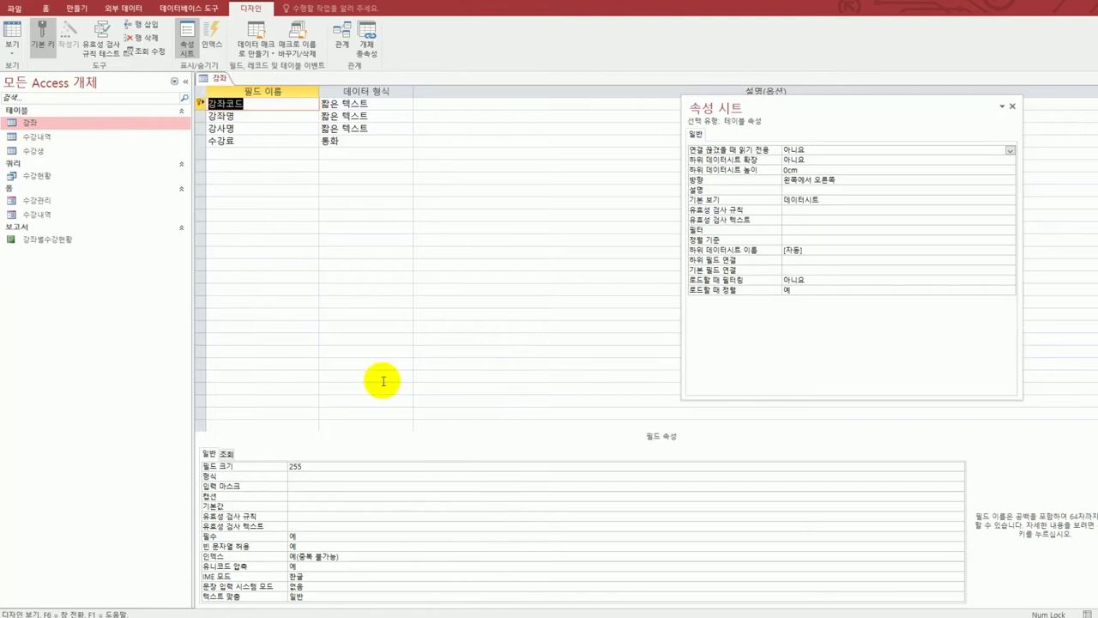
click(302, 516)
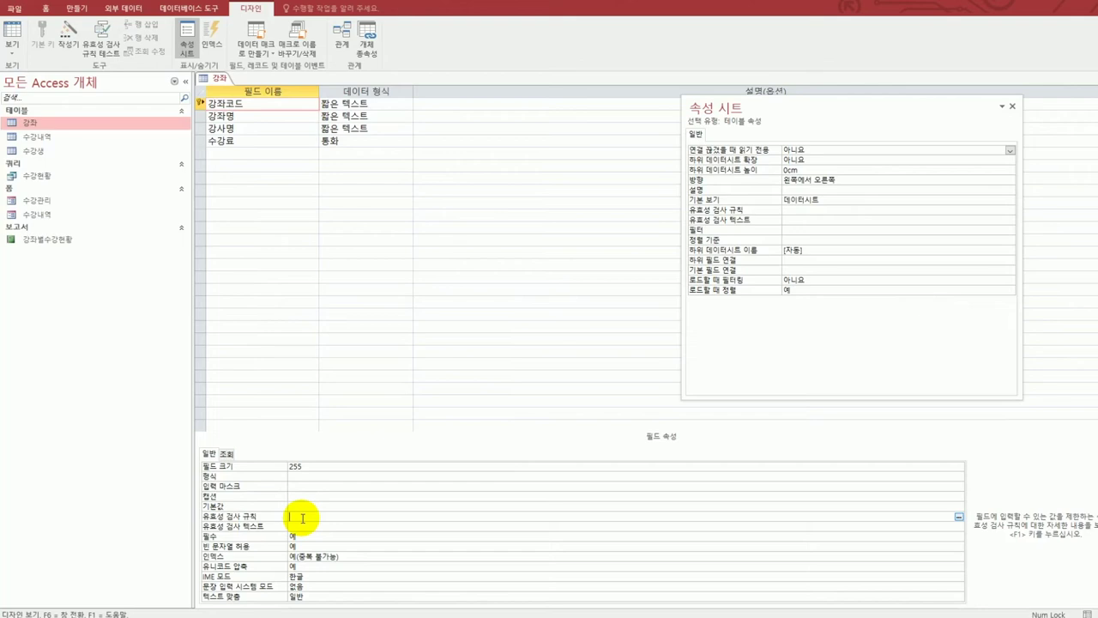
text(len([강좌)
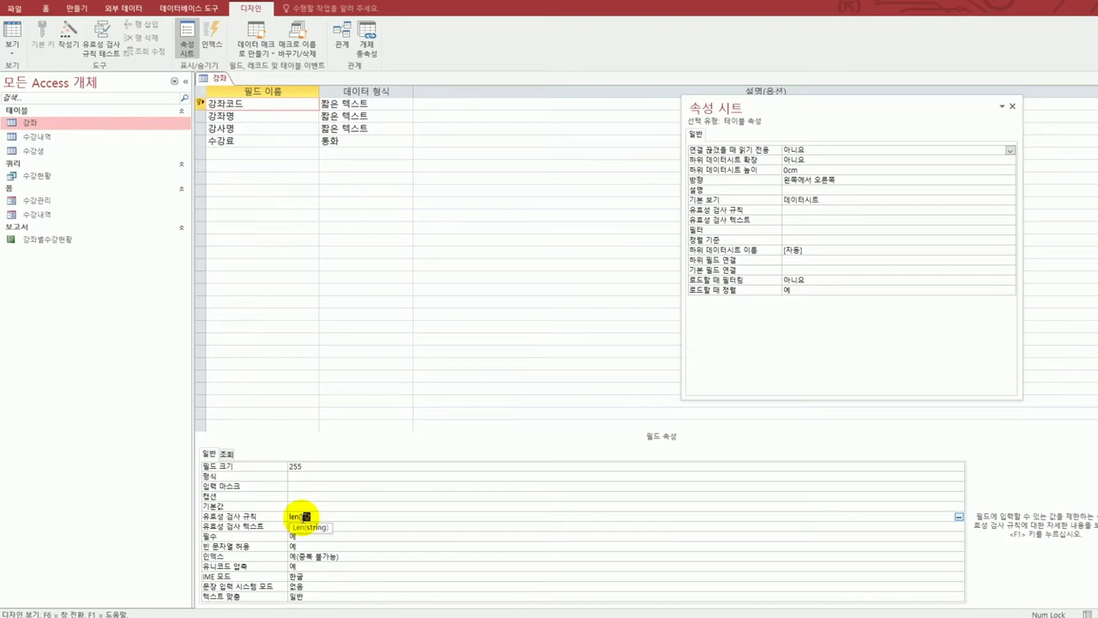
text(코드])=4)
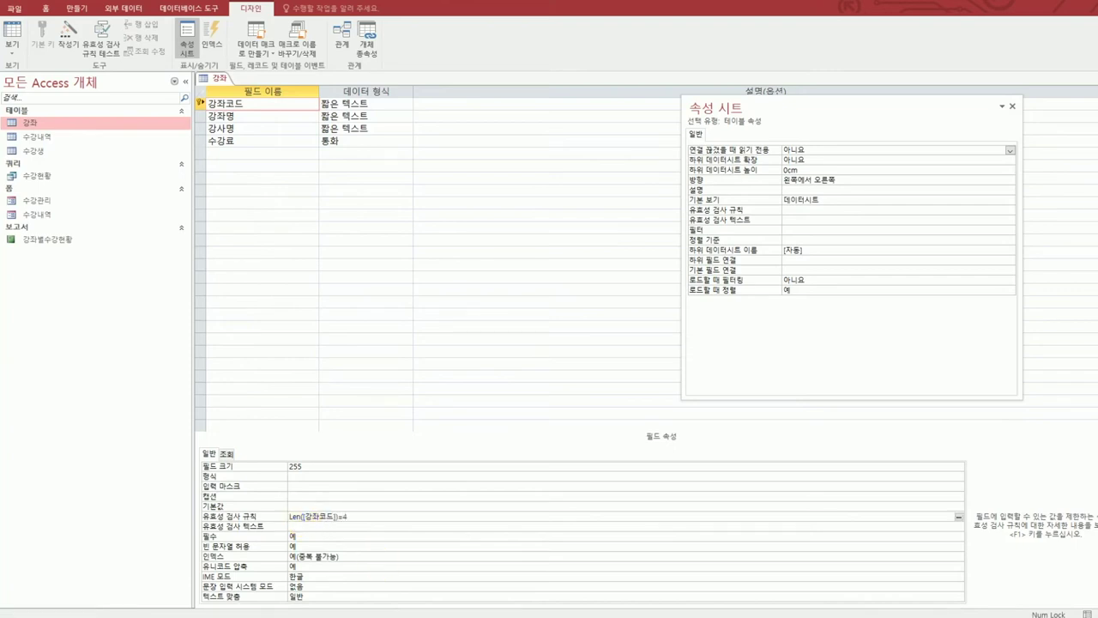
- Review the 강좌코드 validation rule in the Zoom dialog using a larger font, and accept the dialog
key(shift+F2)
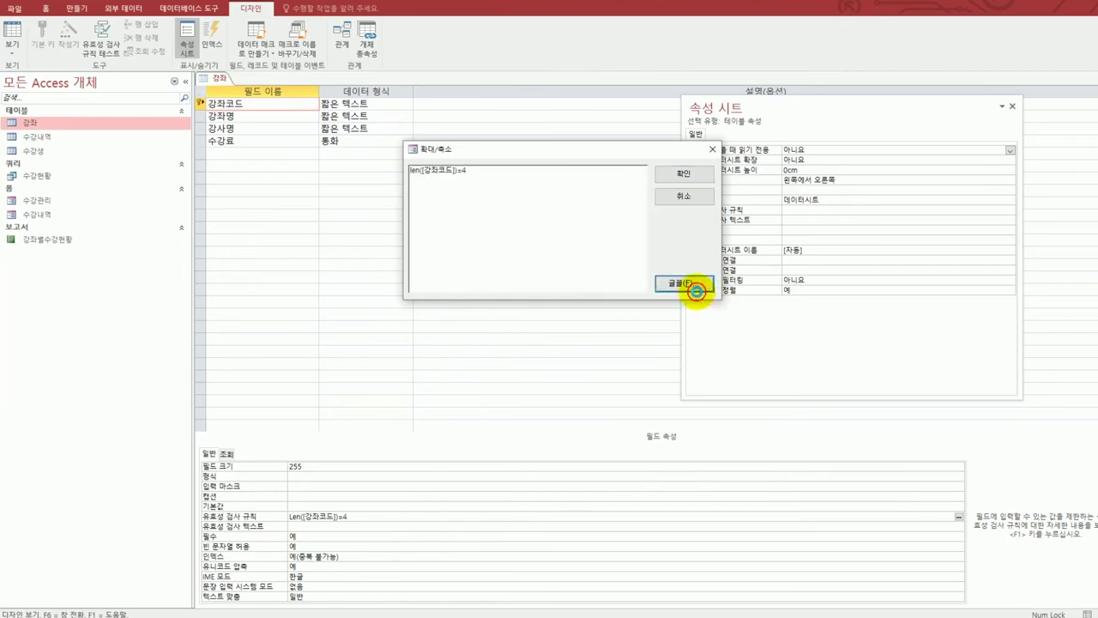
click(693, 285)
click(632, 314)
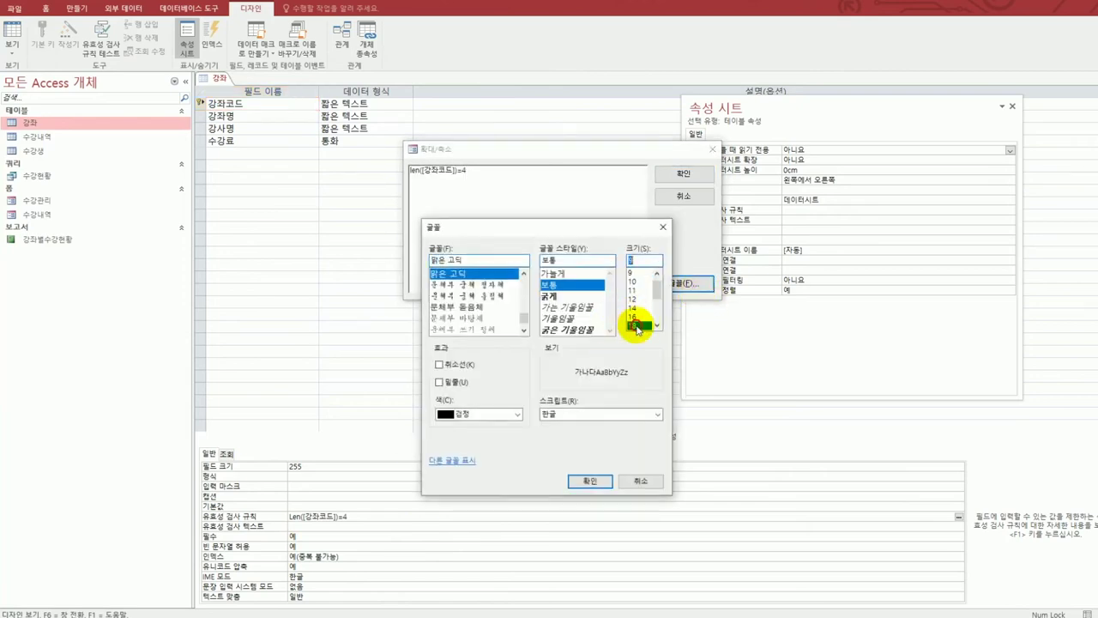
click(589, 480)
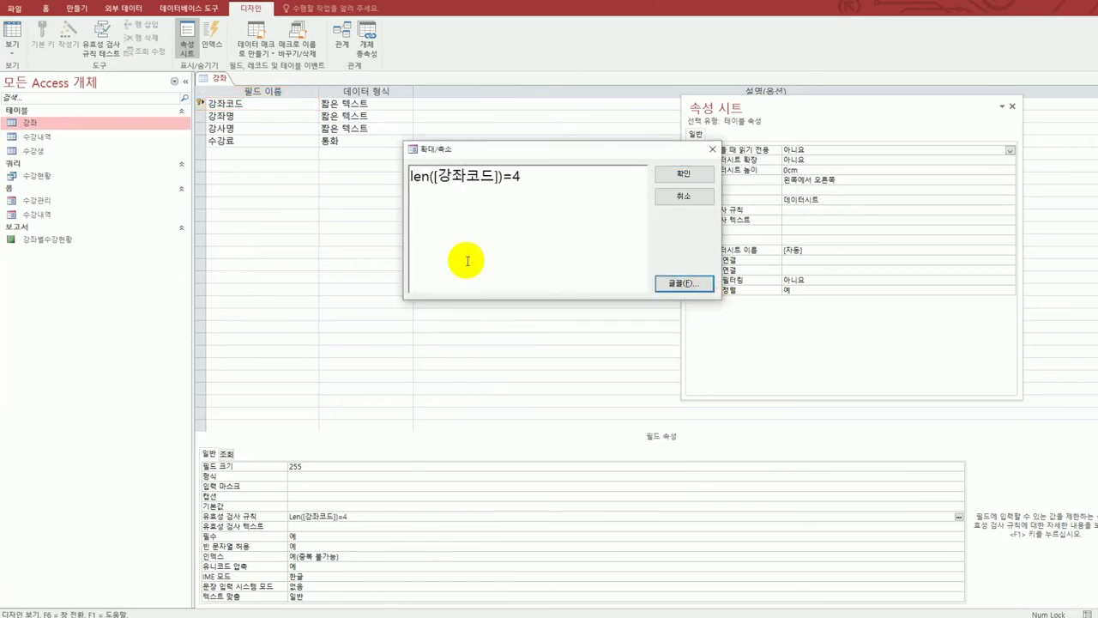
click(563, 189)
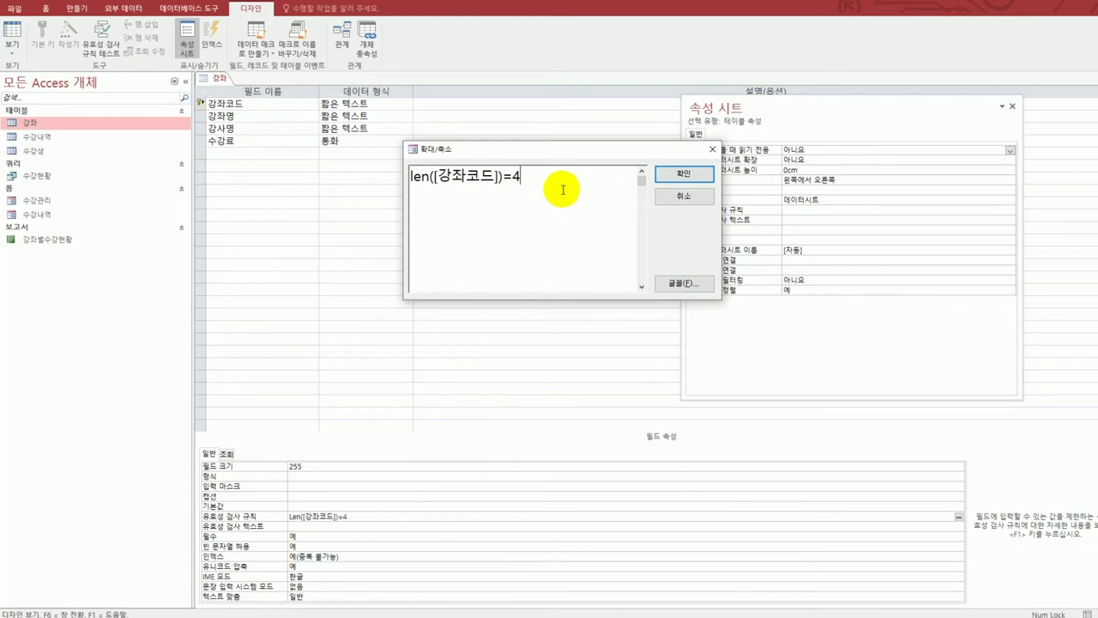
click(683, 174)
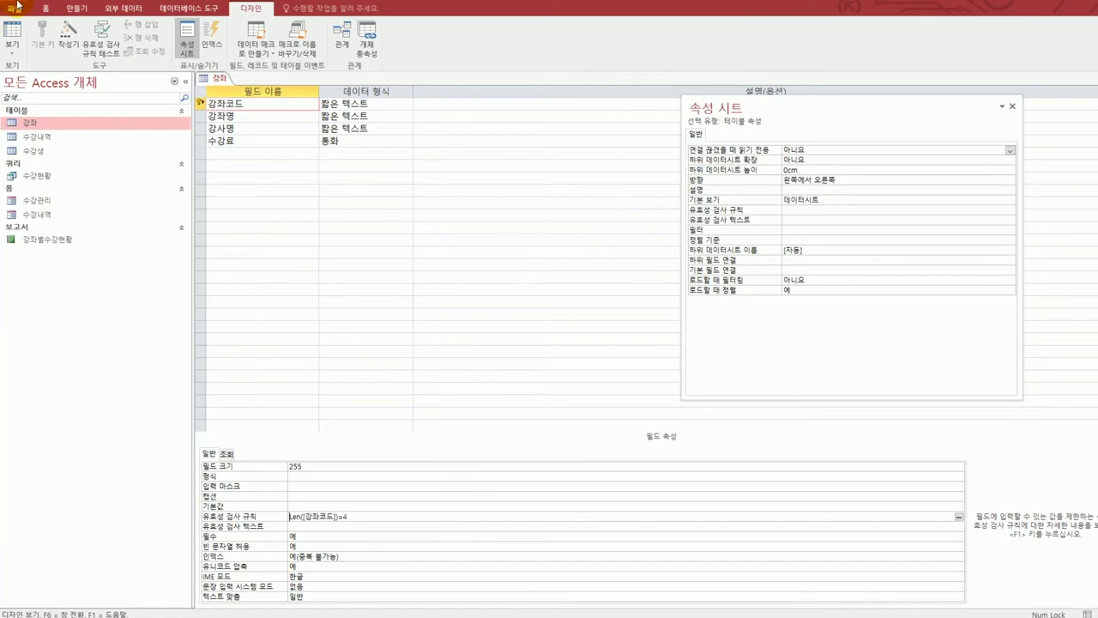
- Save the 강좌 table, testing the existing data against the new validation rule, and close the table
key(ctrl+s)
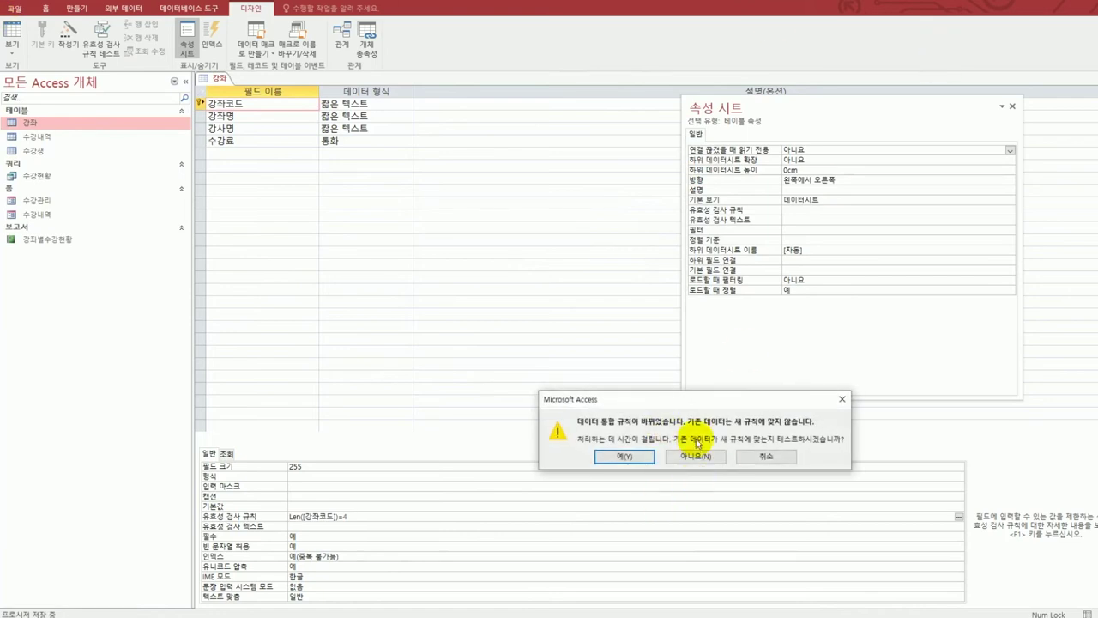
drag(692, 407, 512, 312)
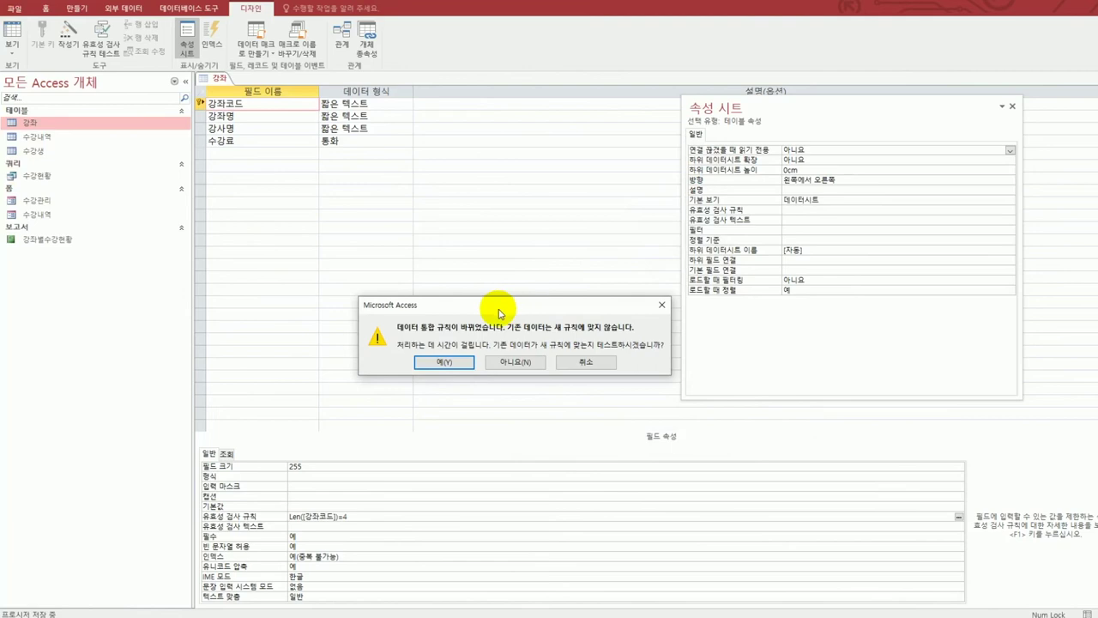
click(438, 366)
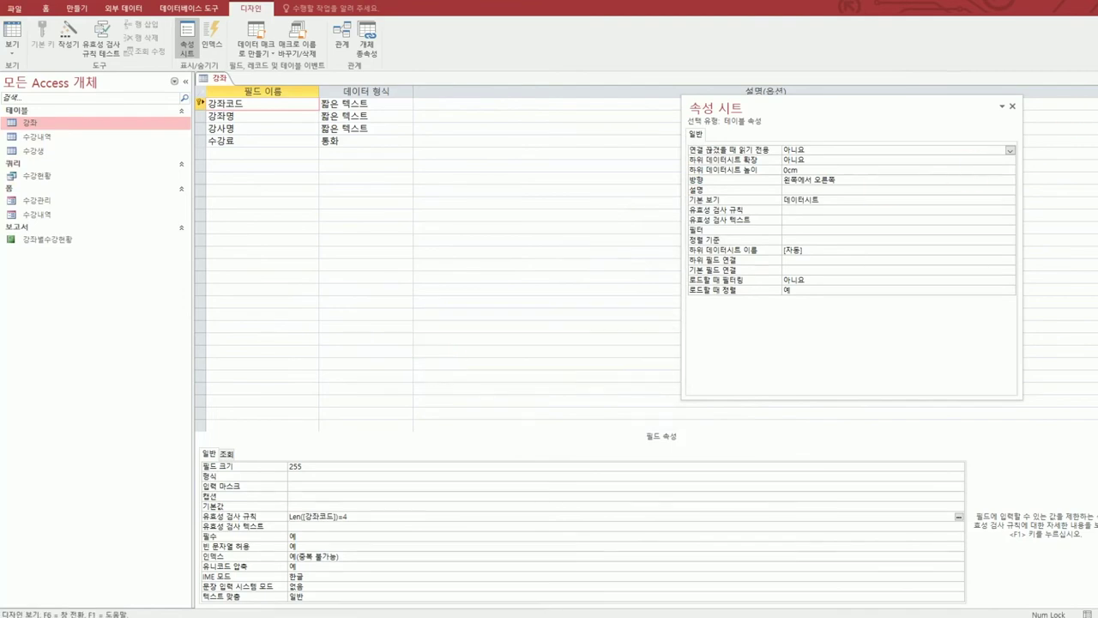
click(1092, 78)
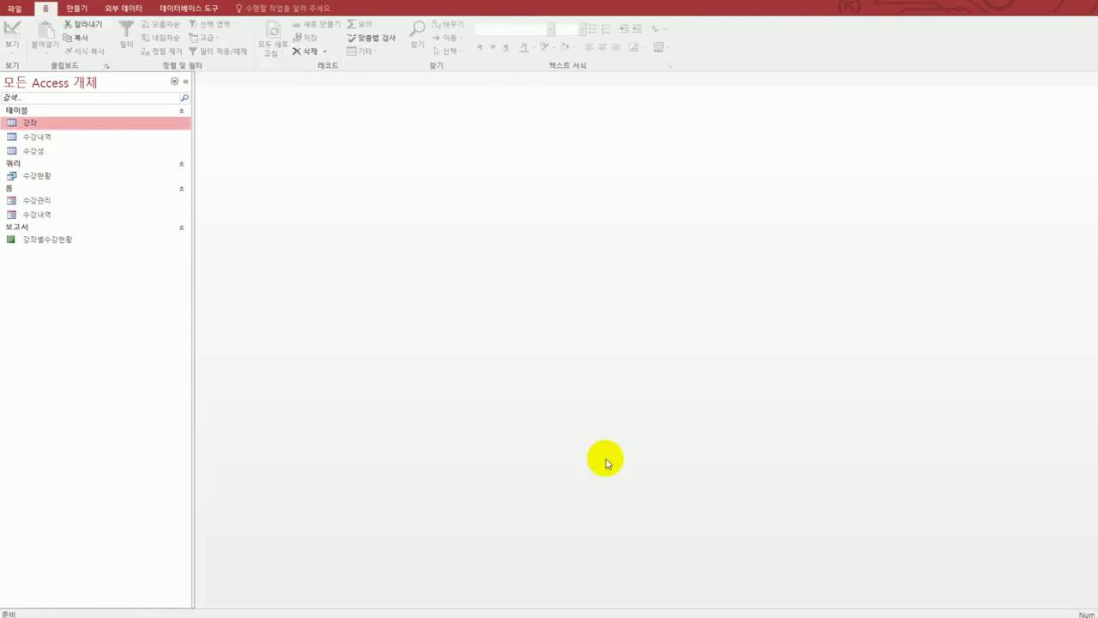
- Open the 수강내역 table in Design View and add a 등록일 field below 비고 with the data type 날짜/시간
click(71, 139)
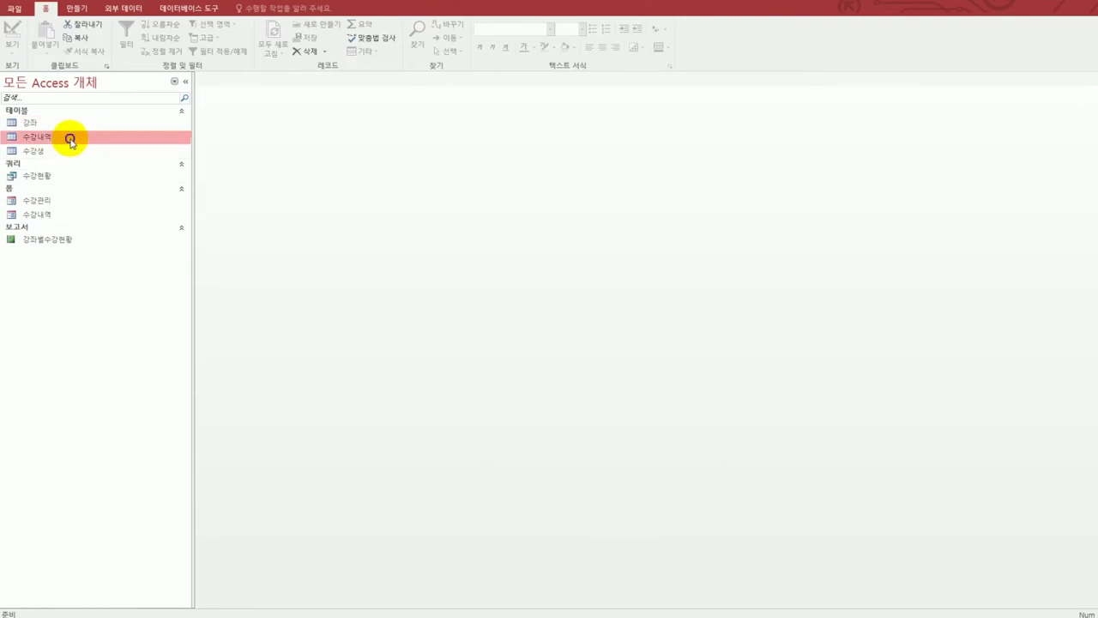
right_click(71, 139)
click(114, 161)
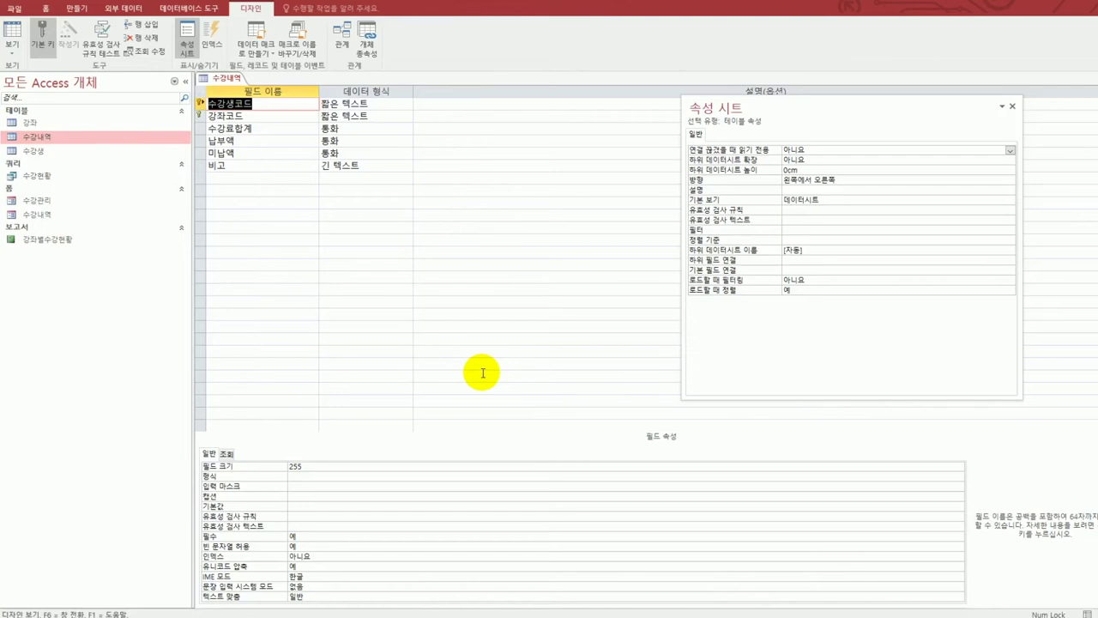
click(228, 175)
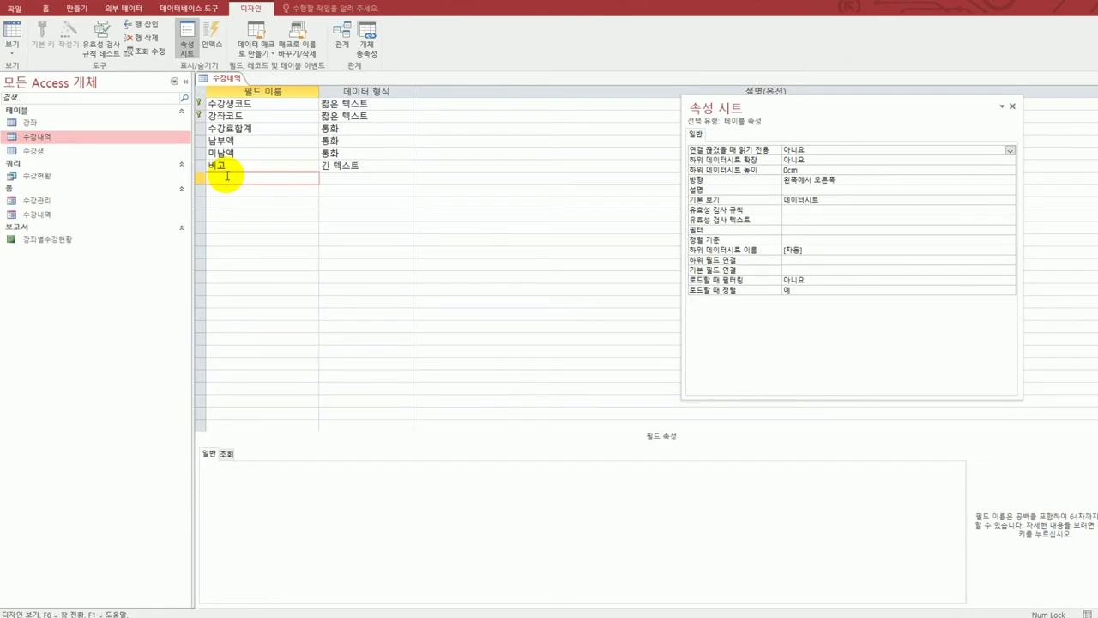
text(비고)
key(BackSpace)
key(BackSpace)
text(등록일)
click(347, 180)
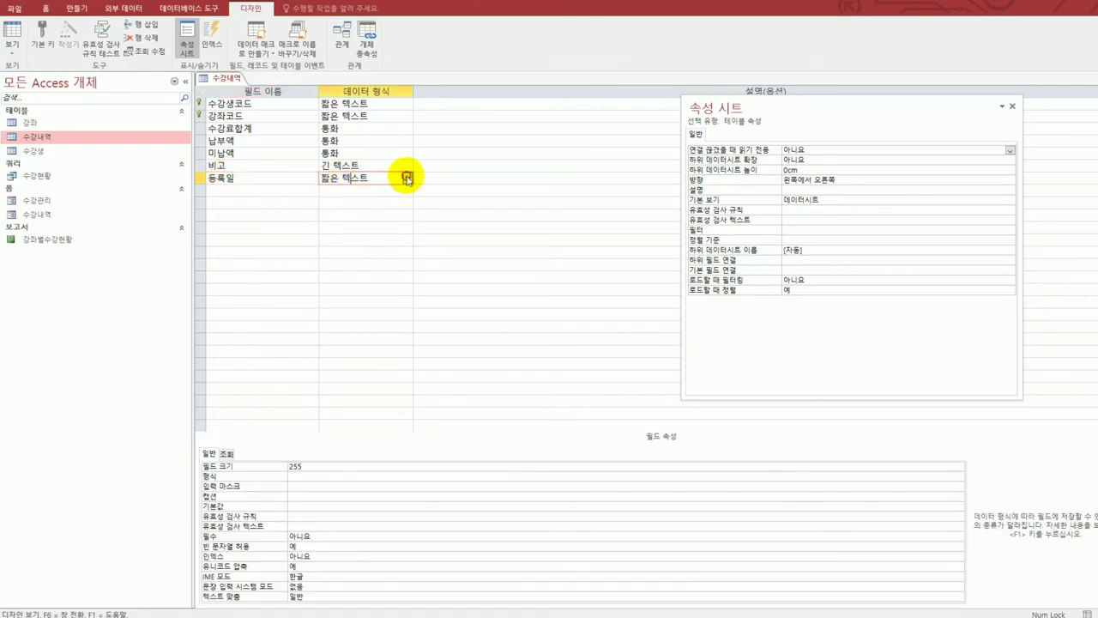
click(407, 177)
click(397, 228)
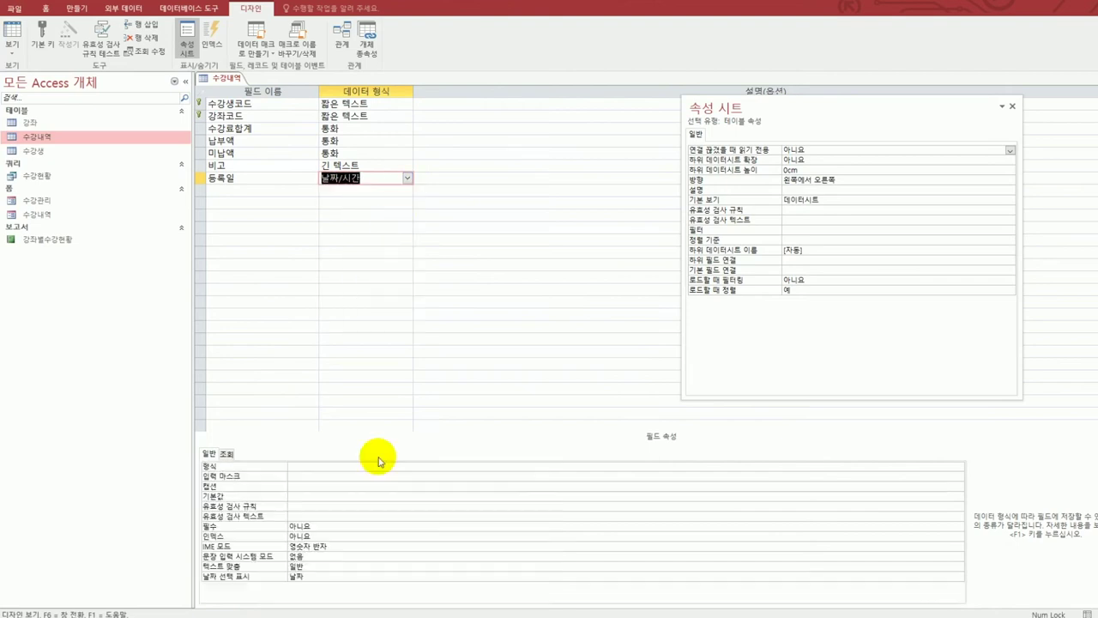
- Set the display format of the 등록일 field to mm월 dd일
click(335, 466)
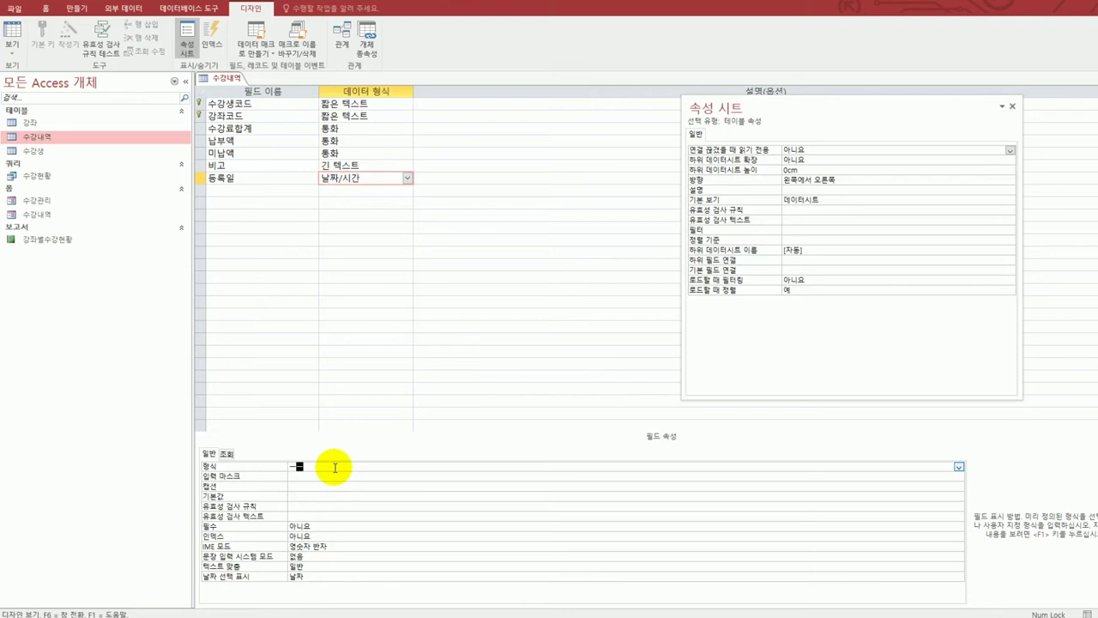
text(mm월 dd일)
key(Return)
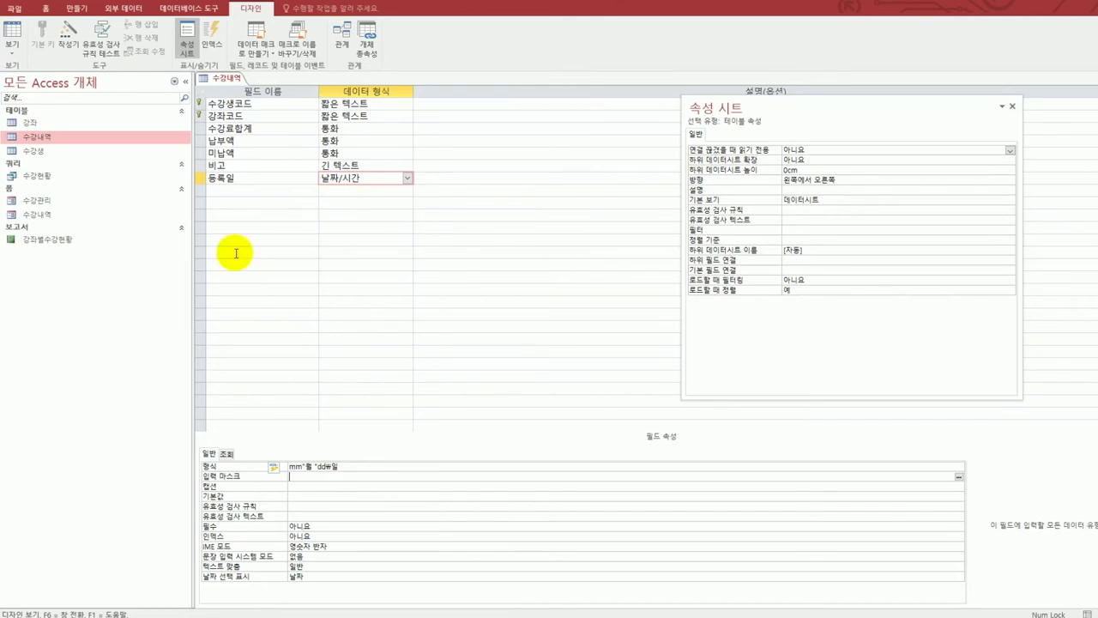
- Select the 납부액 field's default value, and set the 미납액 field's default value to 0
click(250, 146)
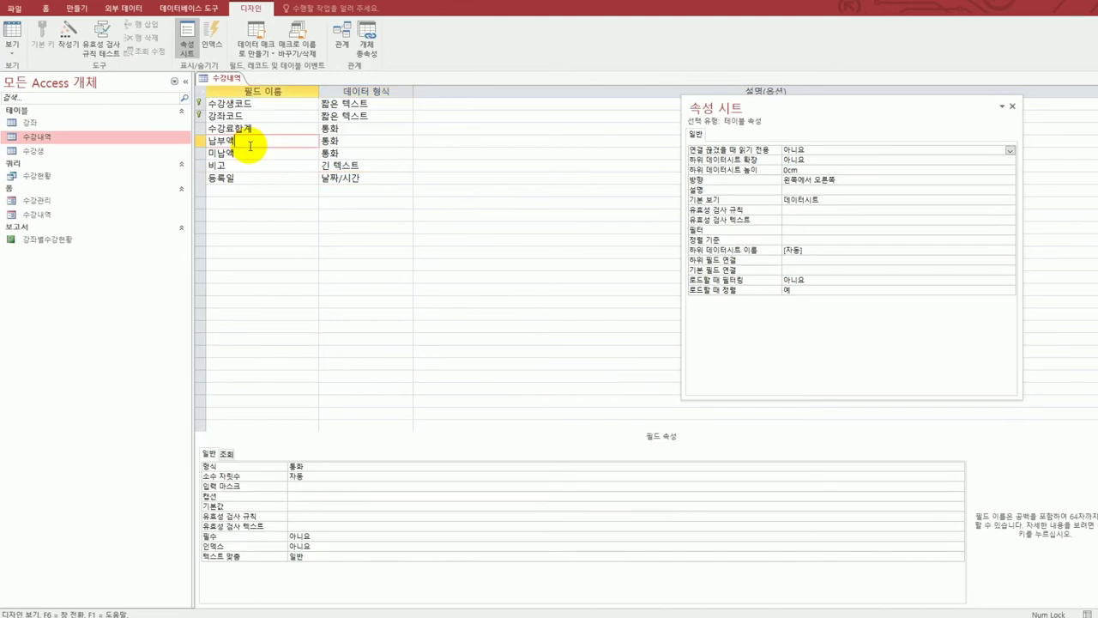
click(335, 506)
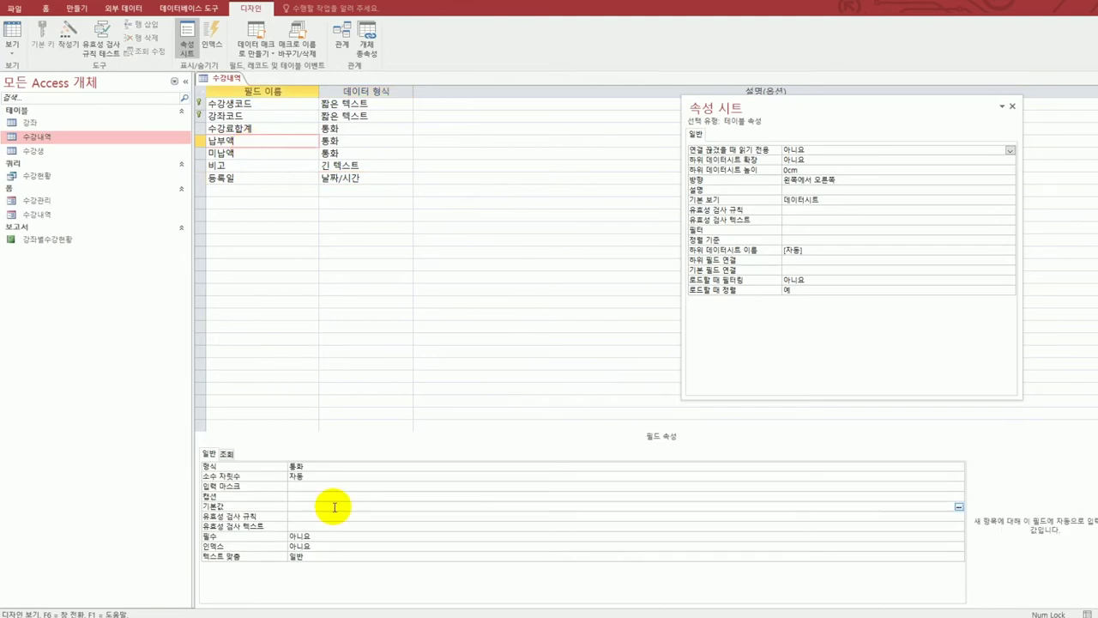
click(260, 155)
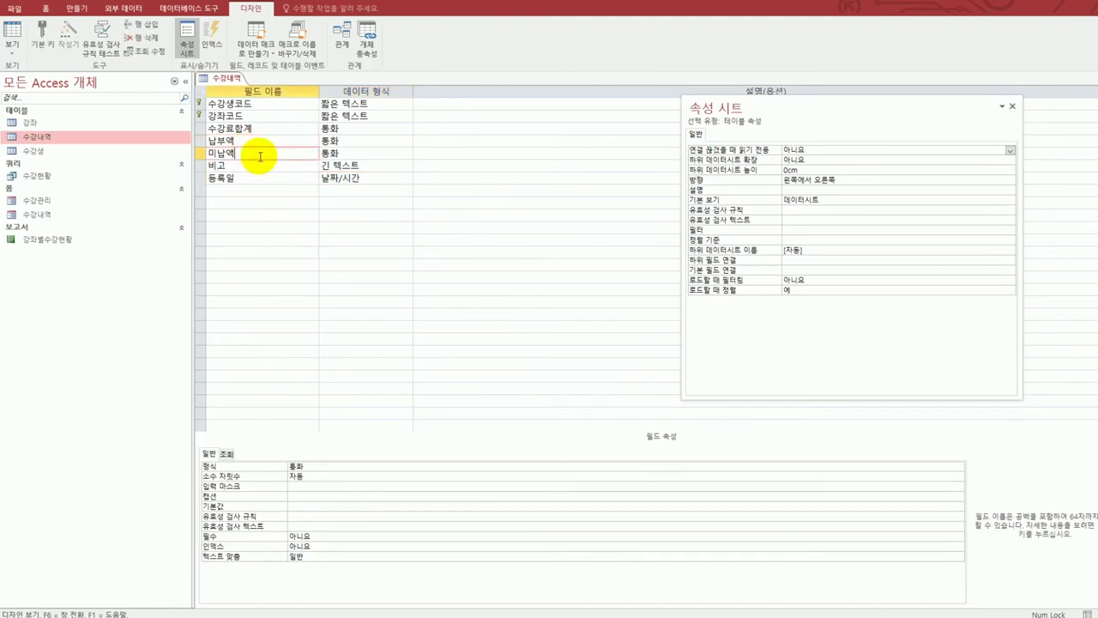
click(296, 498)
click(302, 505)
text(에)
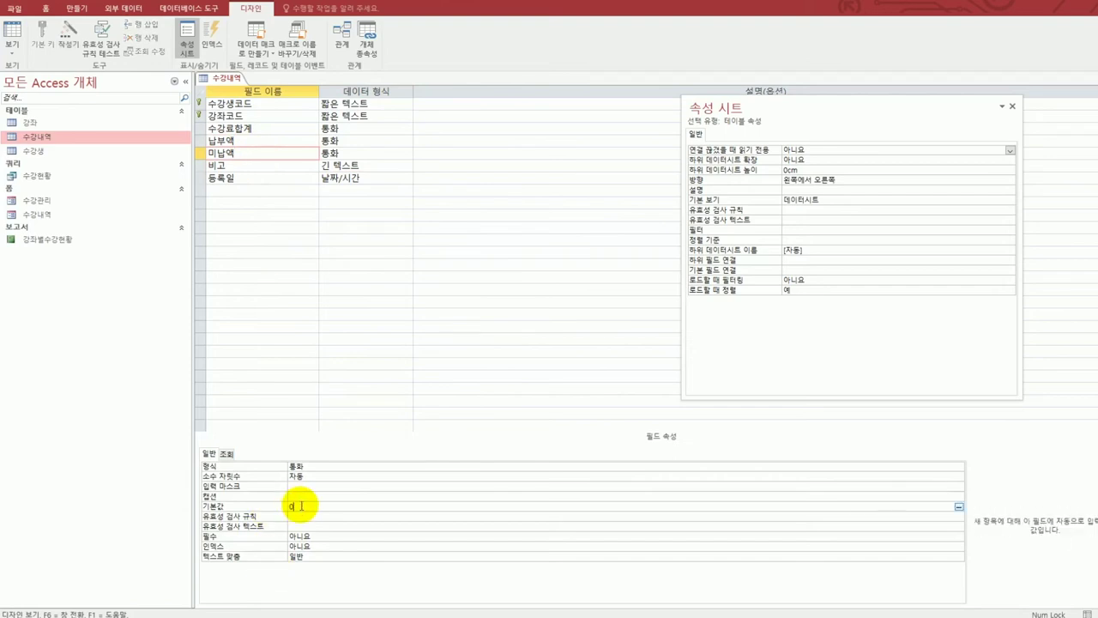
- Change the data type of the 비고 field to 짧은 텍스트
click(261, 167)
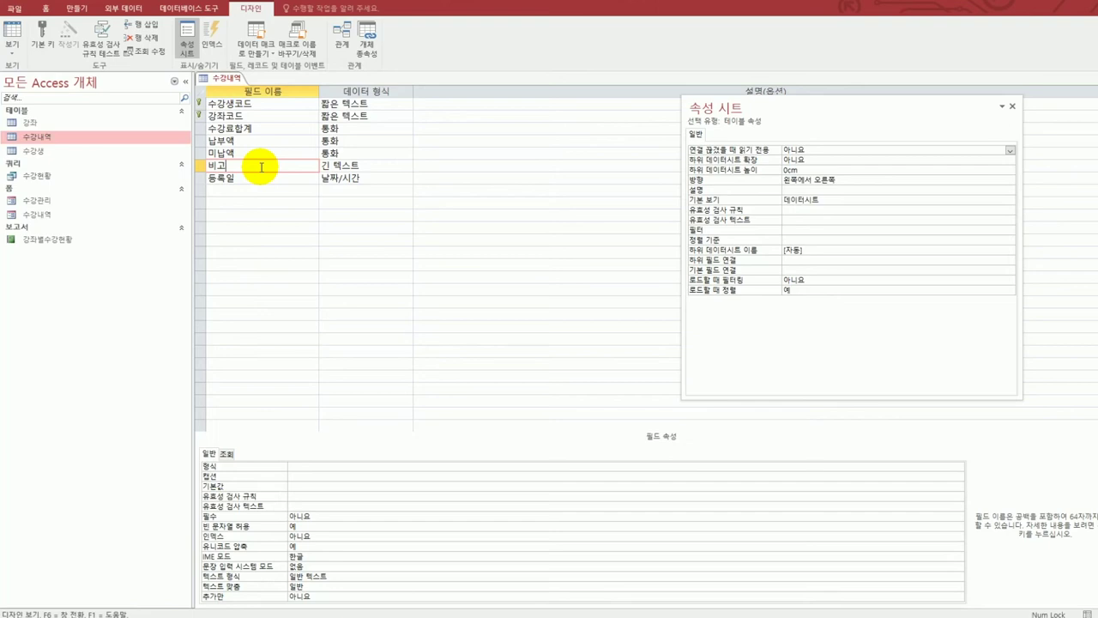
click(379, 166)
click(407, 167)
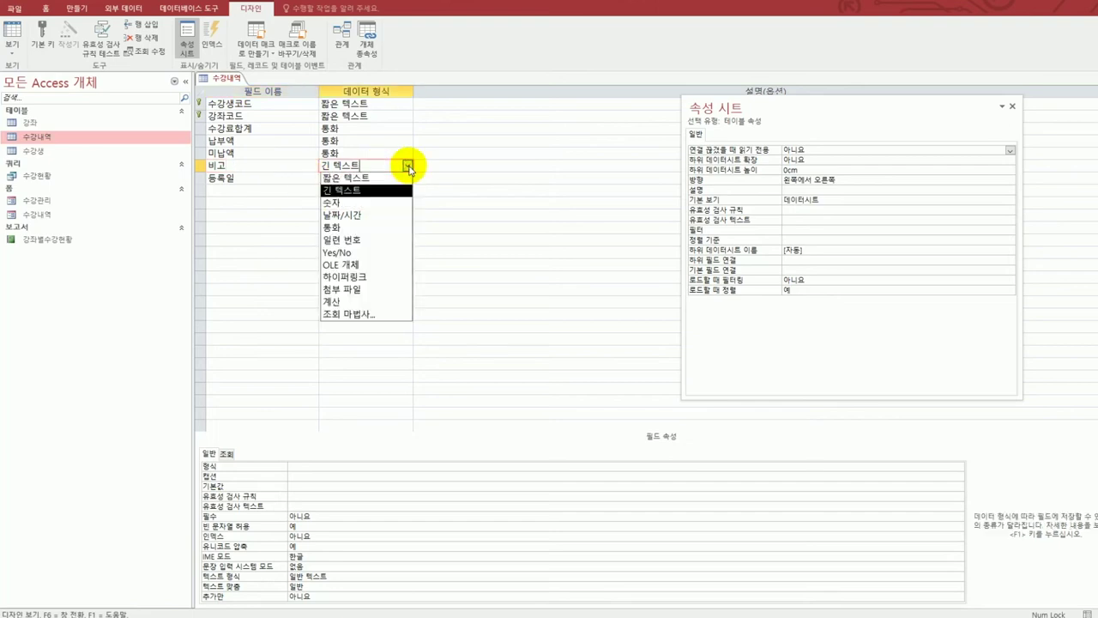
click(399, 178)
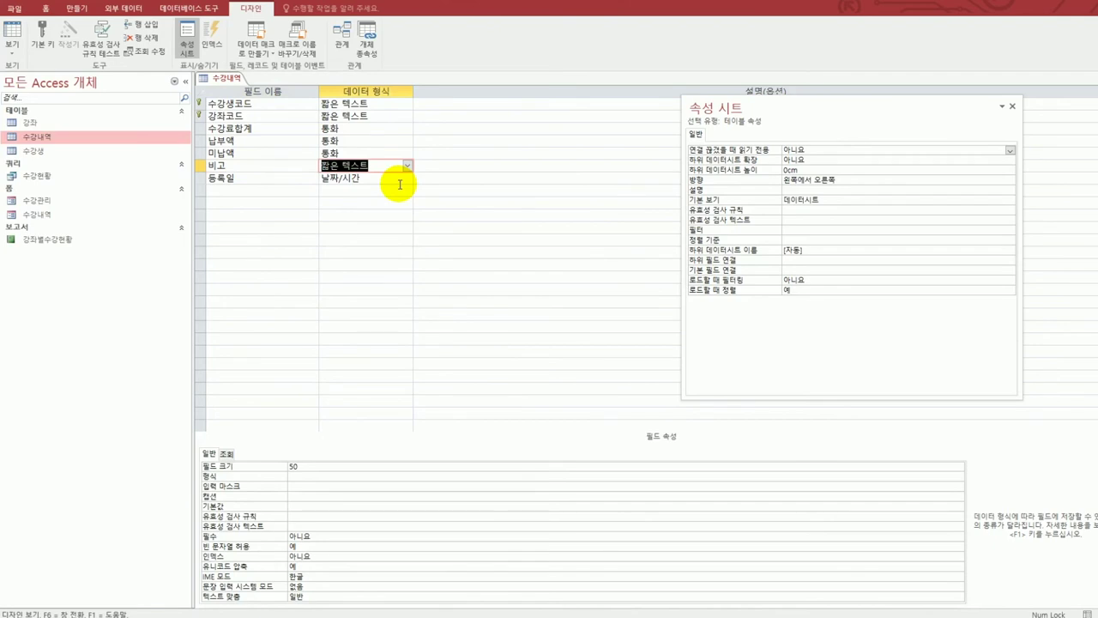
- Set the field size of the 비고 field to 255
click(305, 468)
key(BackSpace)
key(BackSpace)
text(25)
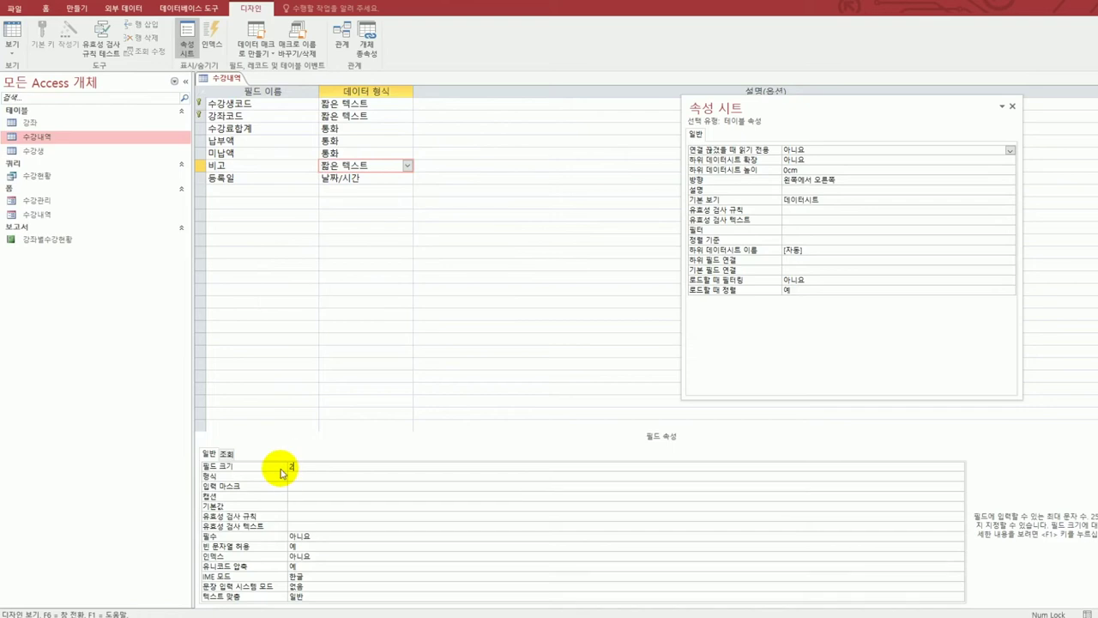
text(5)
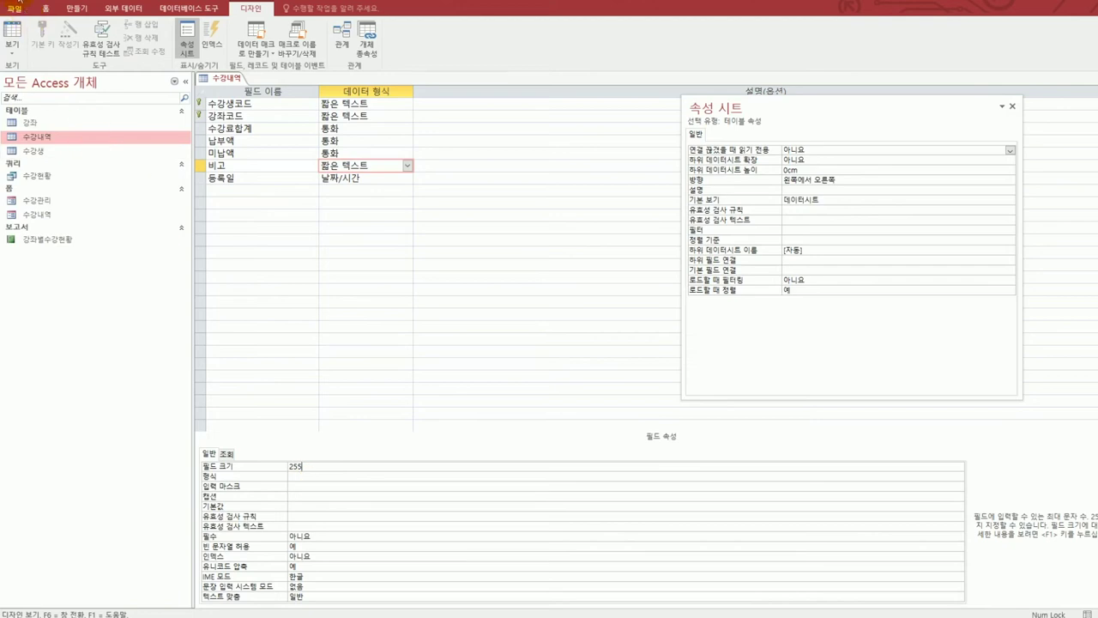
- Save the 수강내역 table design, accepting the smaller field size, and close the table
key(ctrl+s)
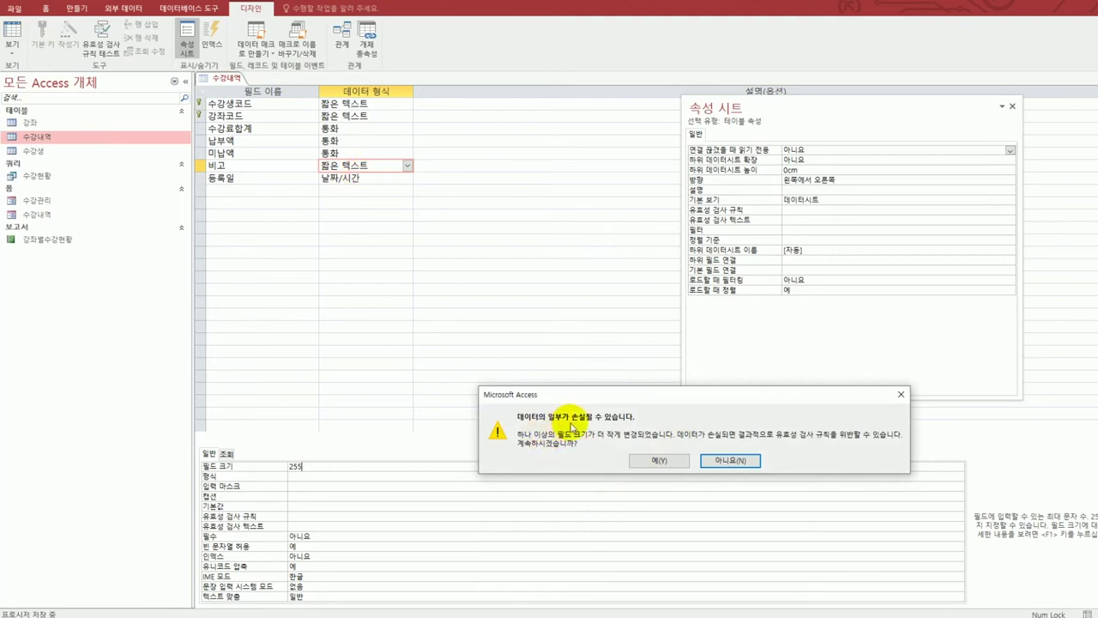
click(654, 460)
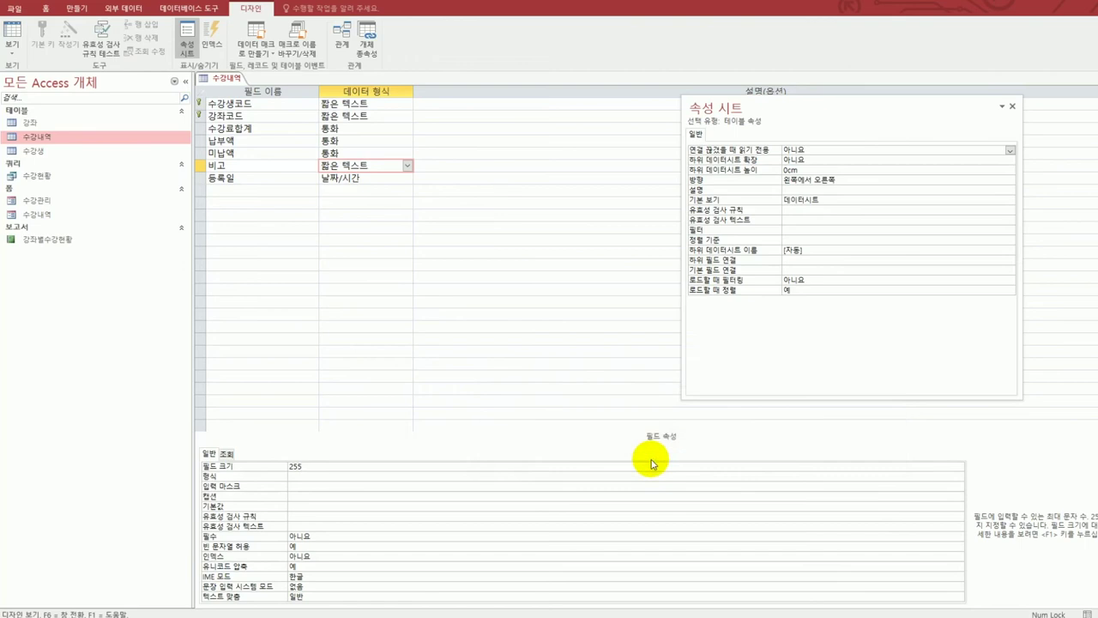
key(ctrl+w)
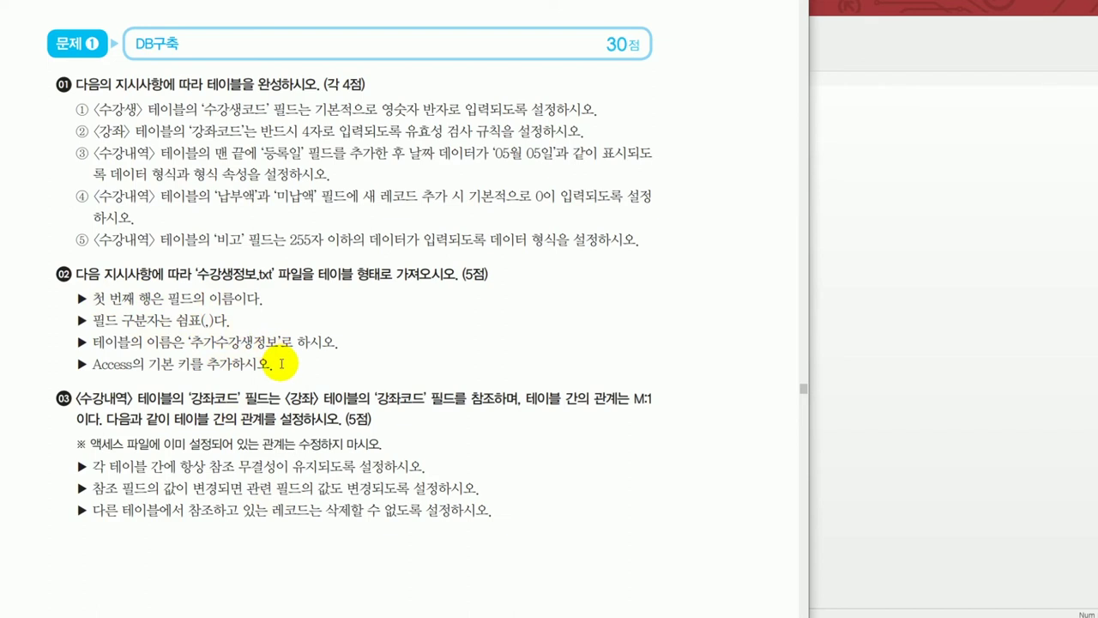
- Start a text file import of 수강생정보.txt from C:\컴활1급\데이터베이스\상설기출문제 into a new table of the current database
click(880, 372)
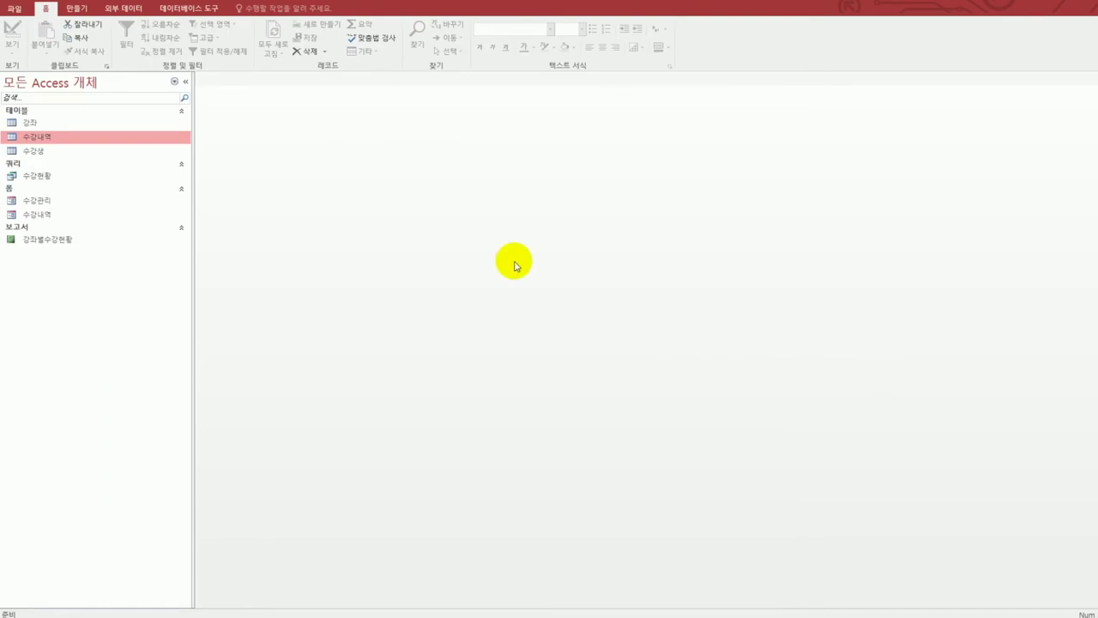
click(127, 9)
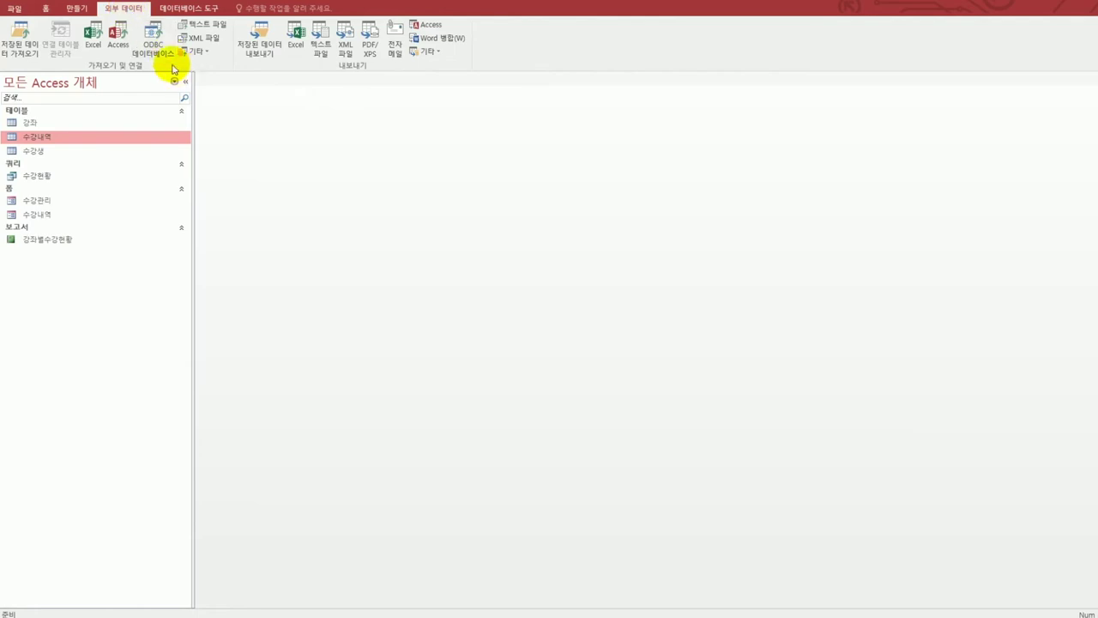
click(215, 25)
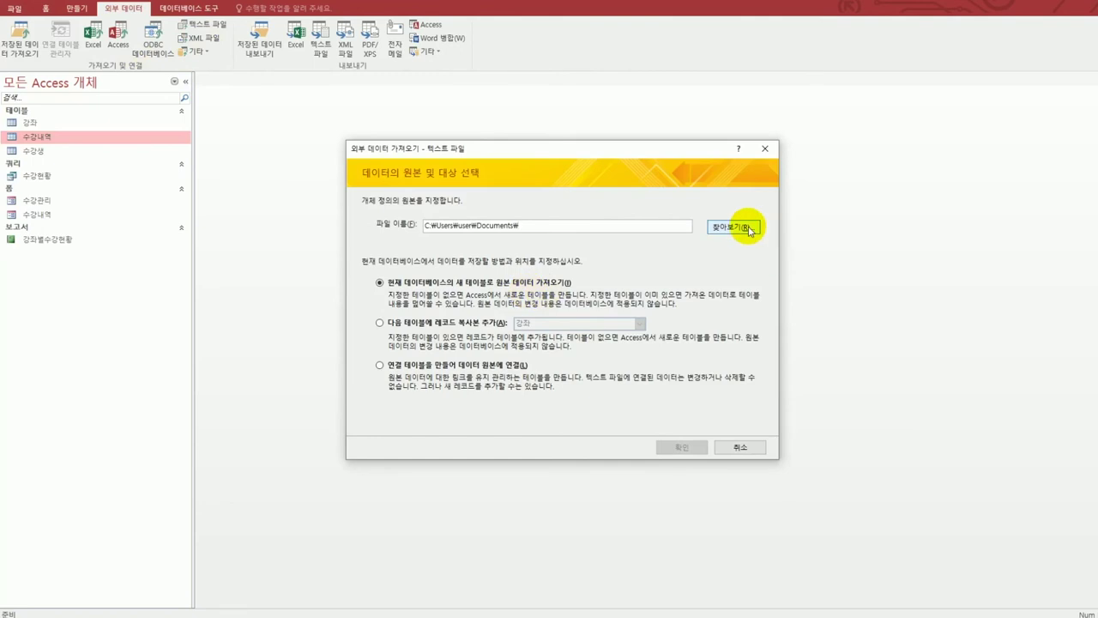
click(747, 229)
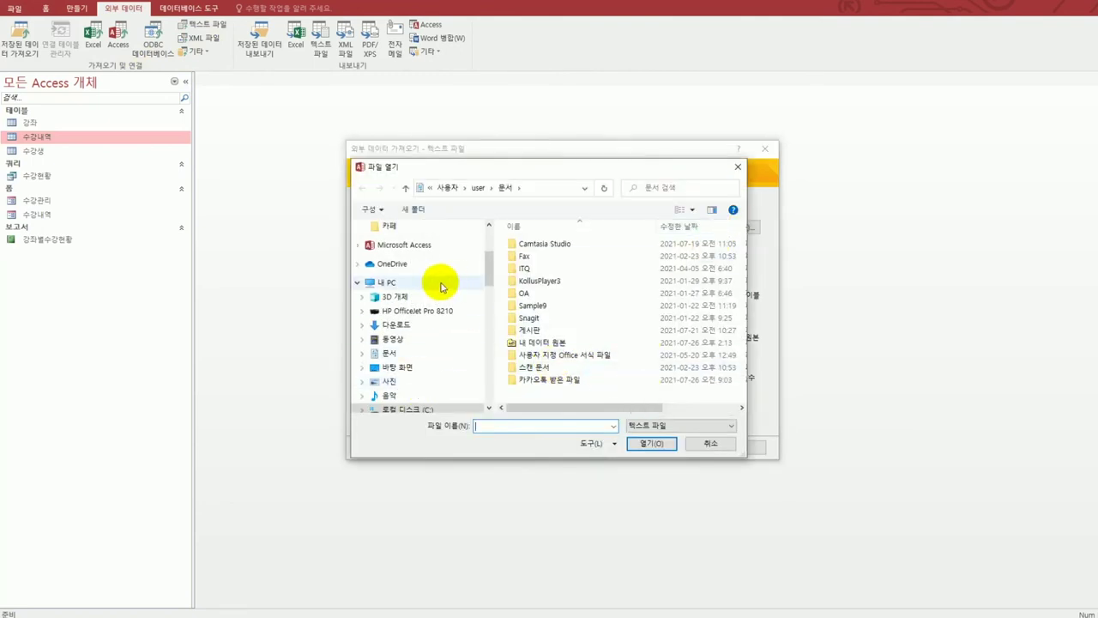
drag(490, 275, 487, 301)
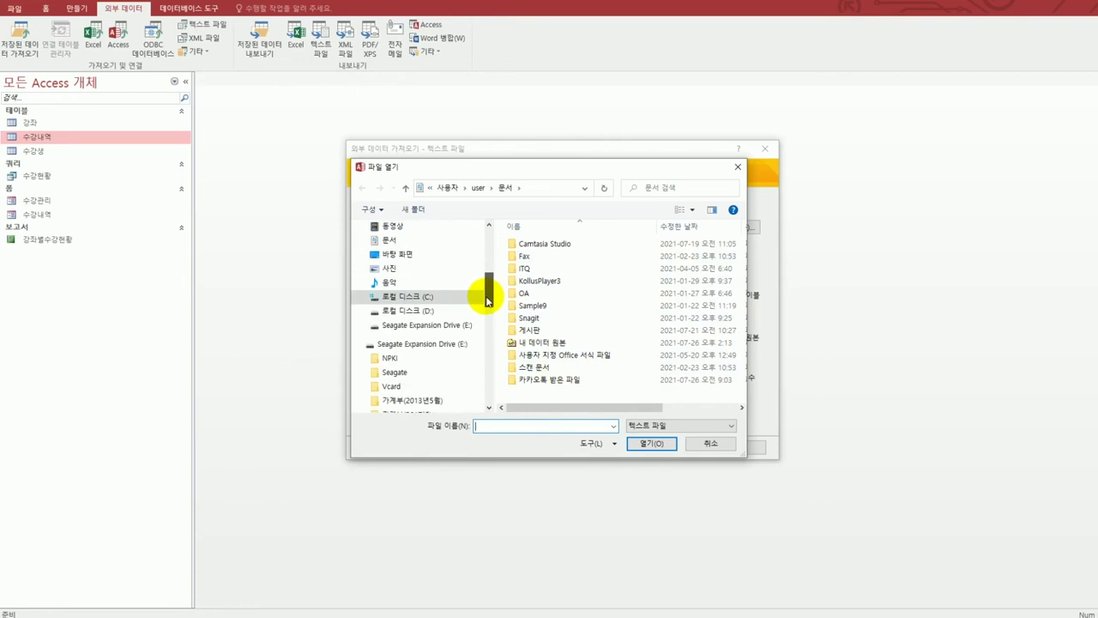
click(458, 296)
scroll(540, 326, down, 1)
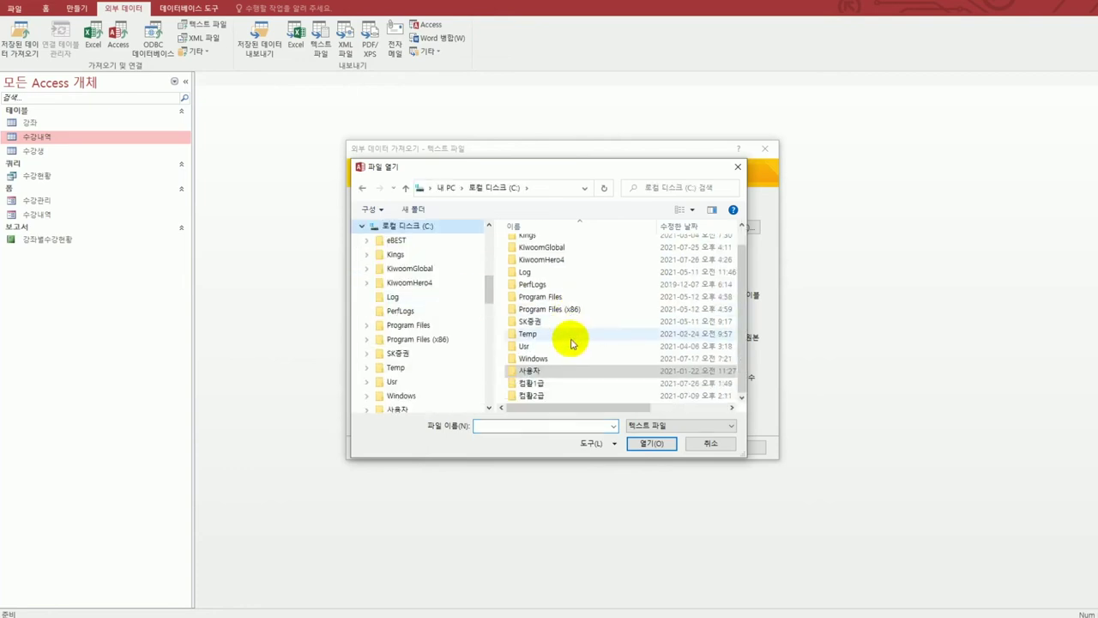
double_click(568, 383)
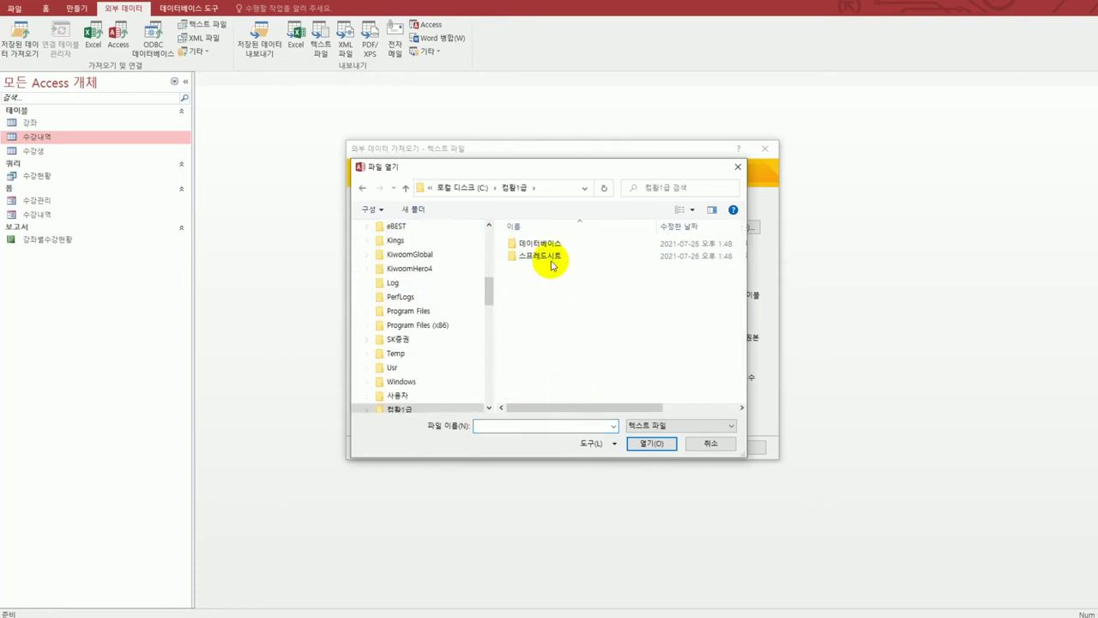
double_click(542, 243)
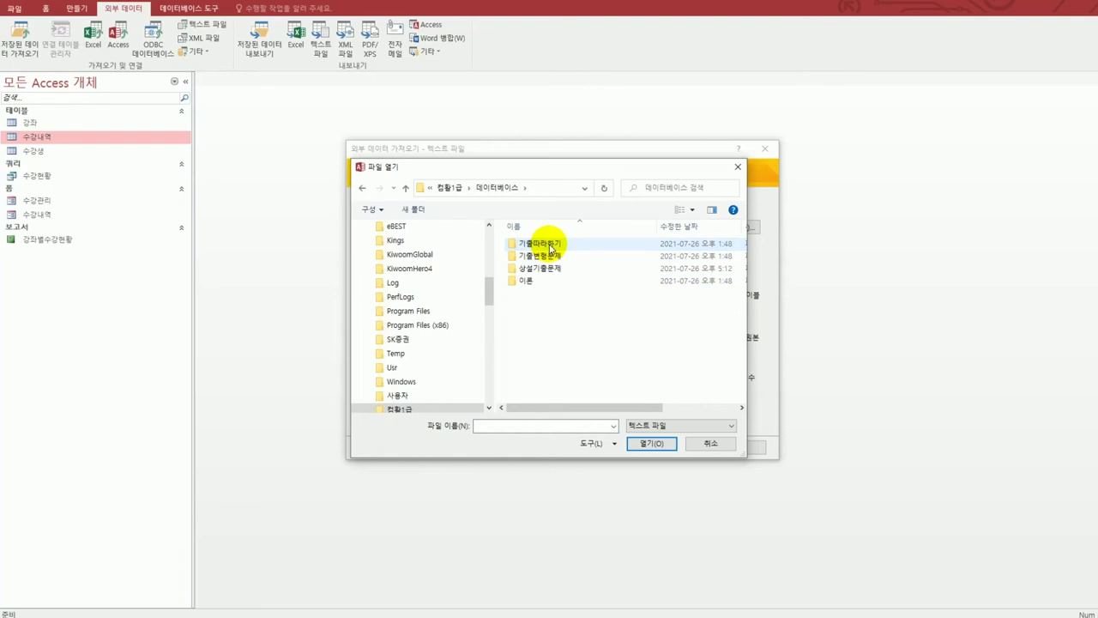
double_click(549, 270)
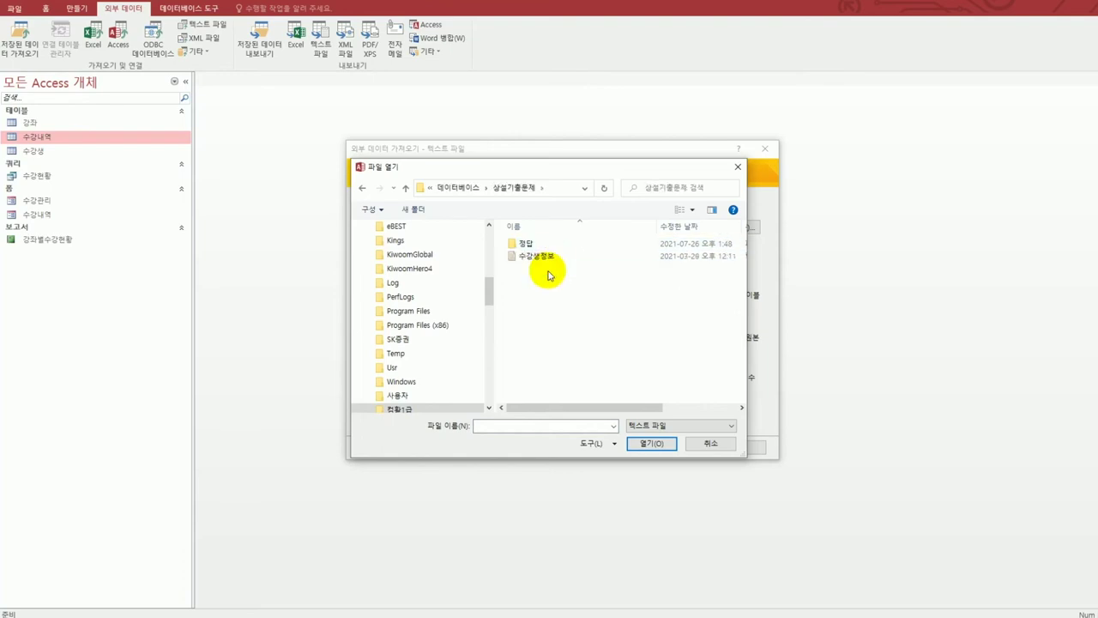
click(544, 257)
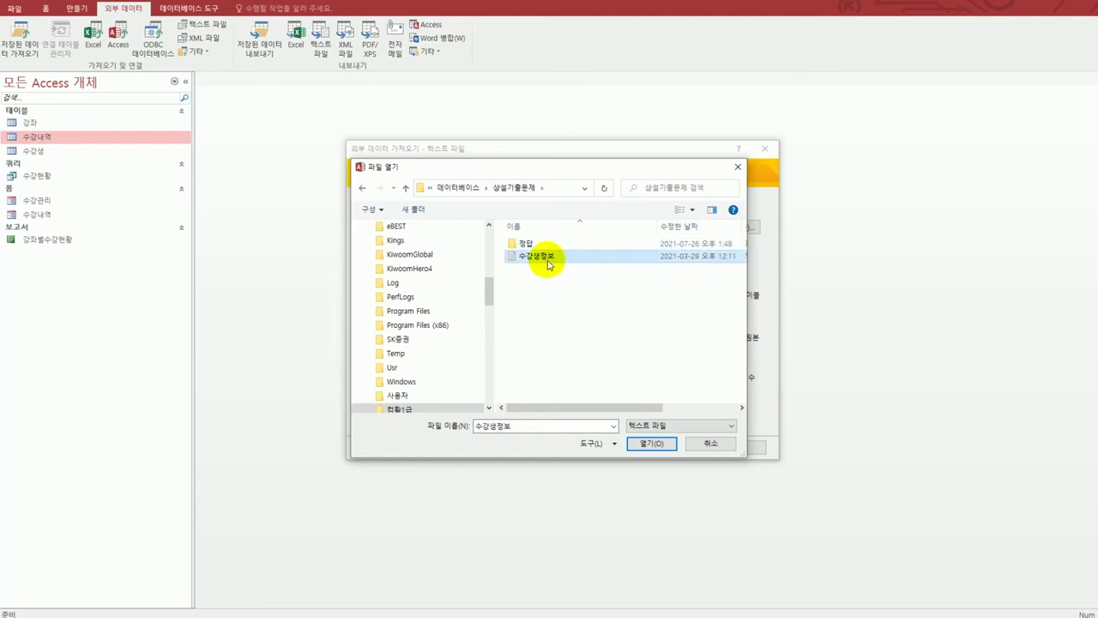
click(646, 446)
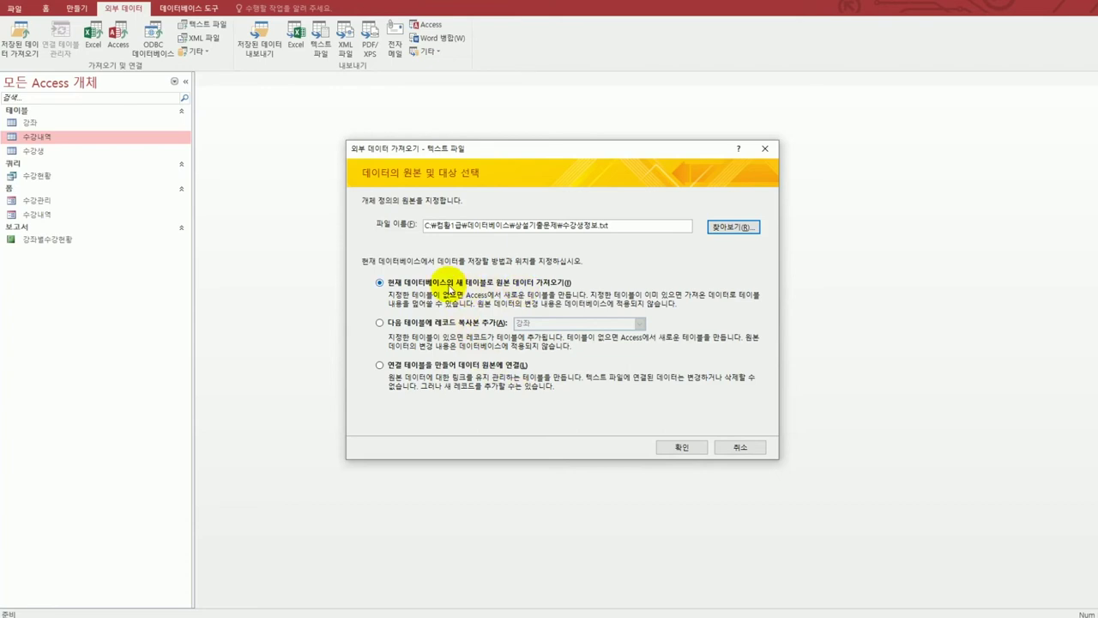
click(669, 448)
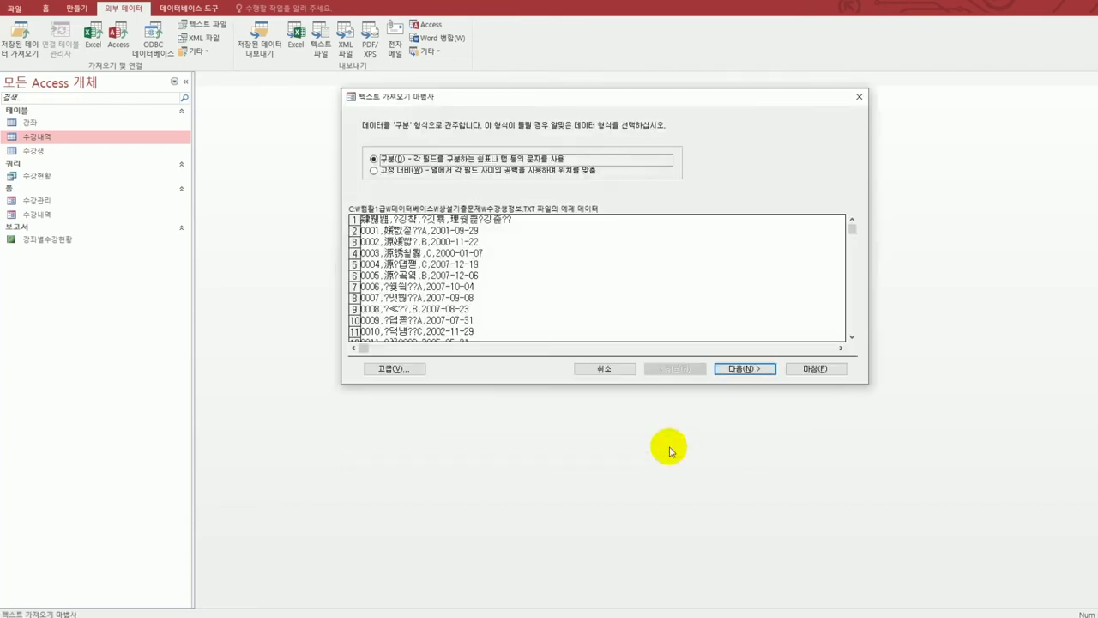
- Set the code page to 유니코드(UTF-8) in the advanced import specification of the text file
drag(600, 97, 609, 140)
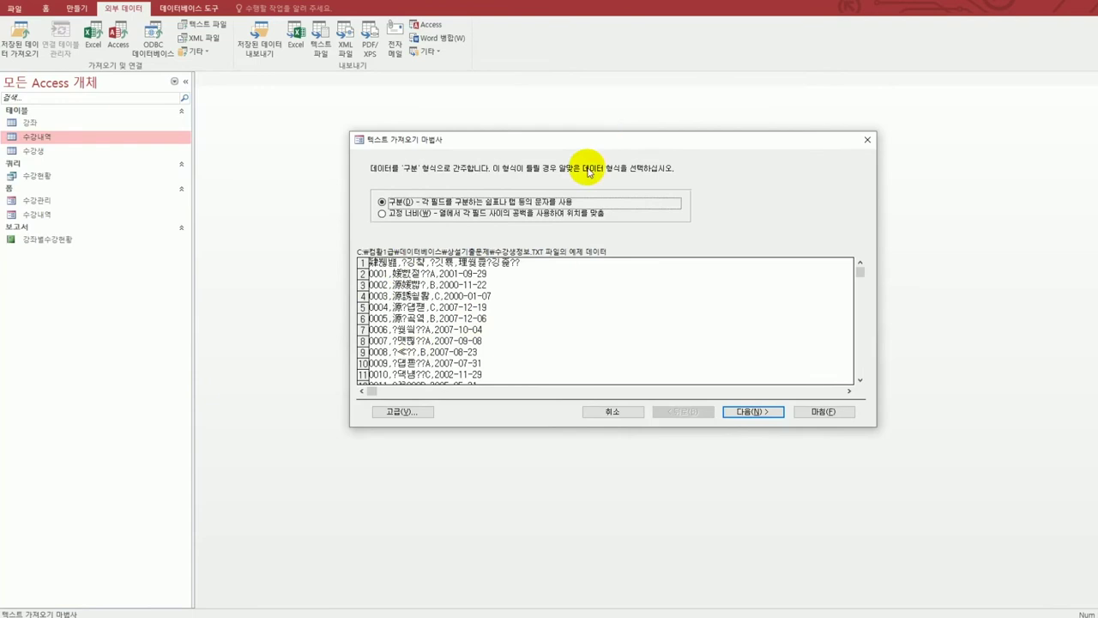
click(418, 413)
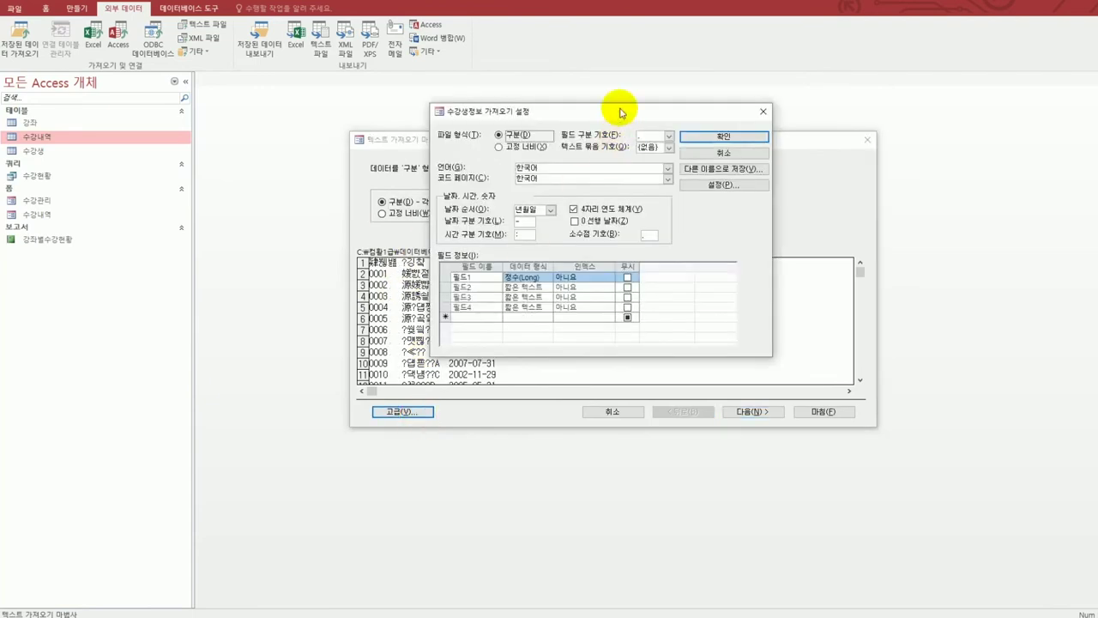
drag(621, 112, 838, 202)
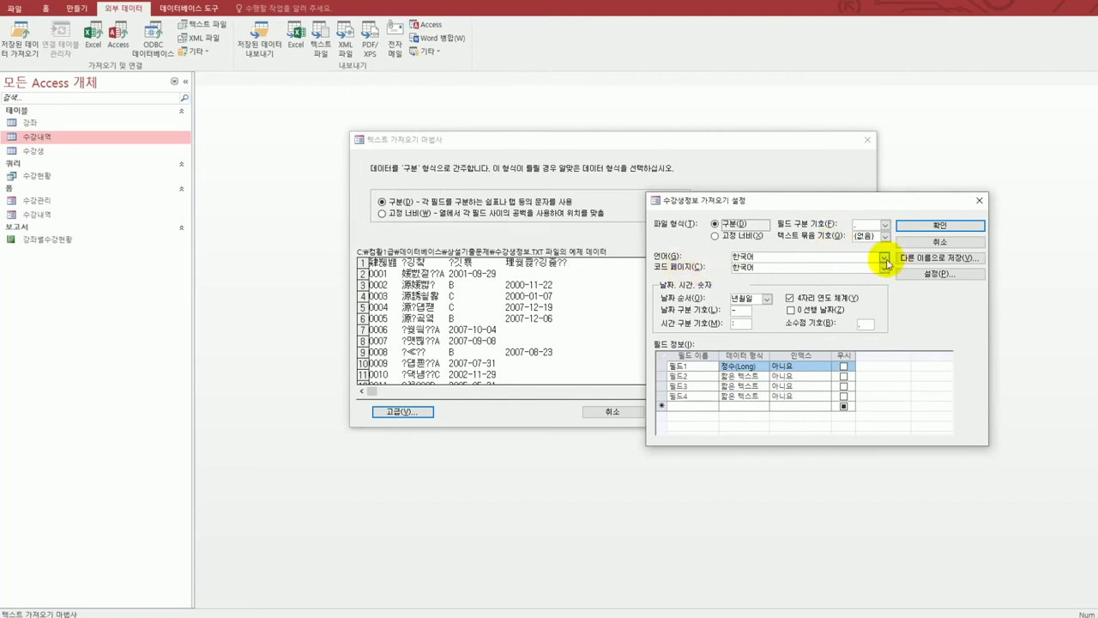
click(884, 257)
click(884, 258)
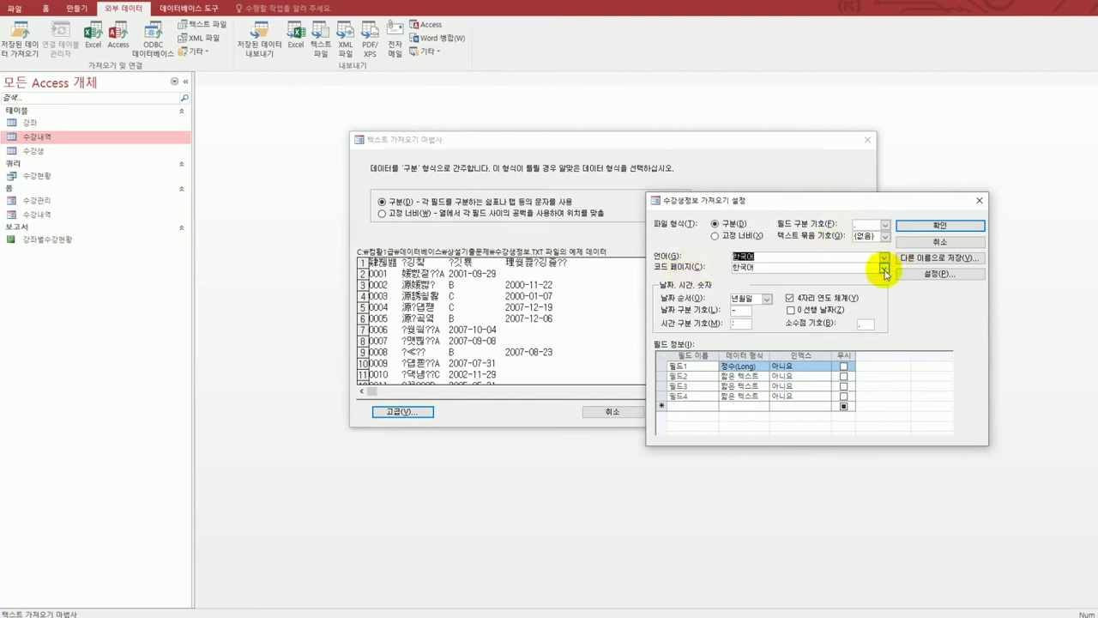
click(884, 268)
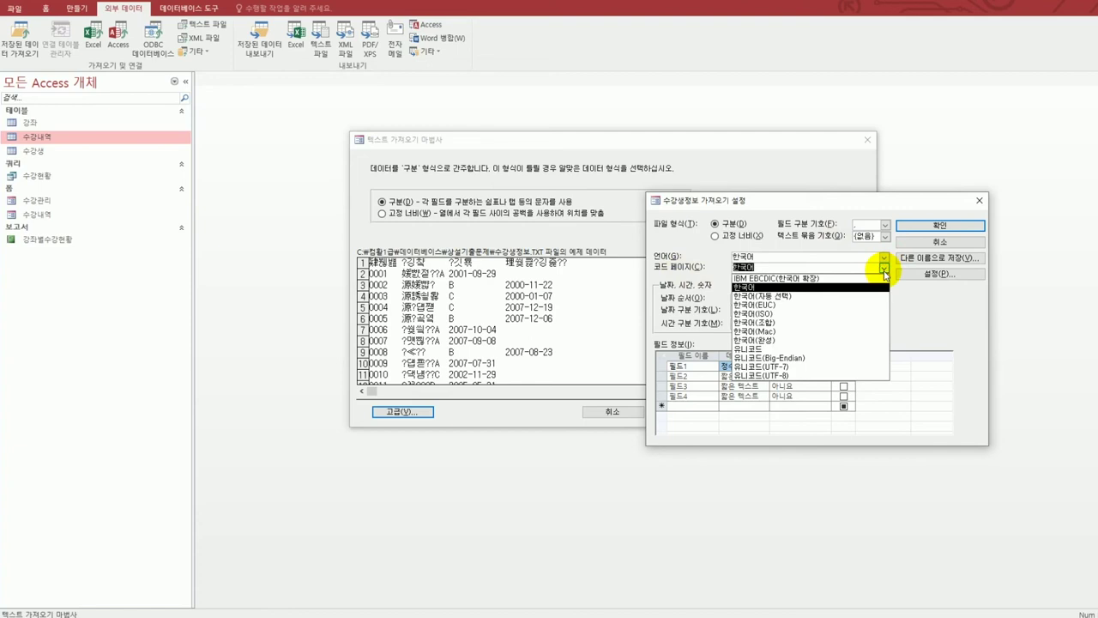
click(848, 376)
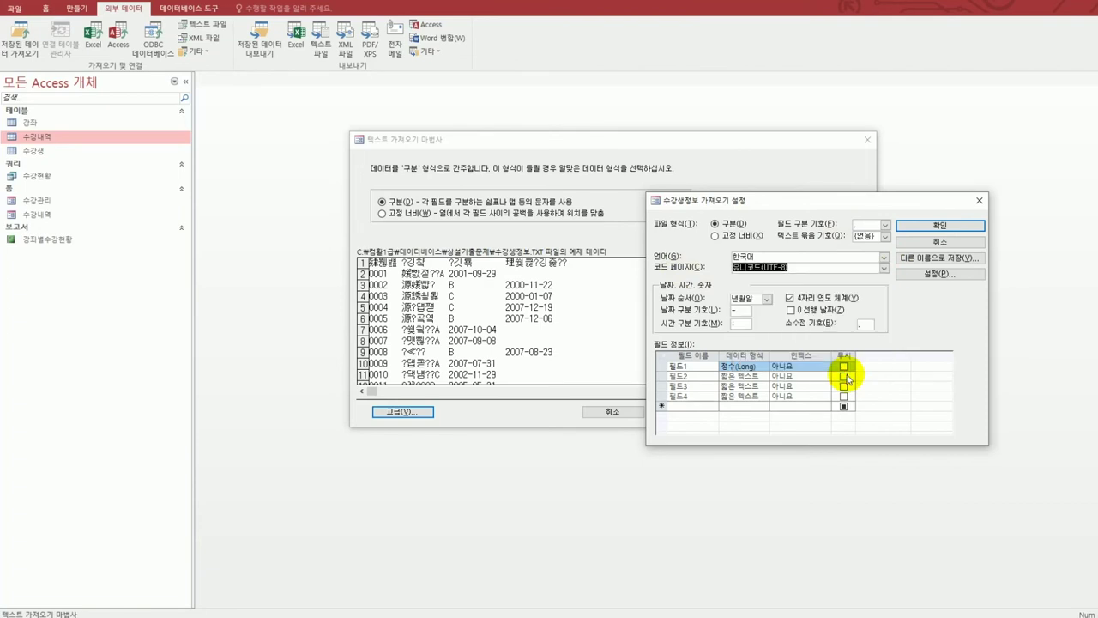
click(922, 227)
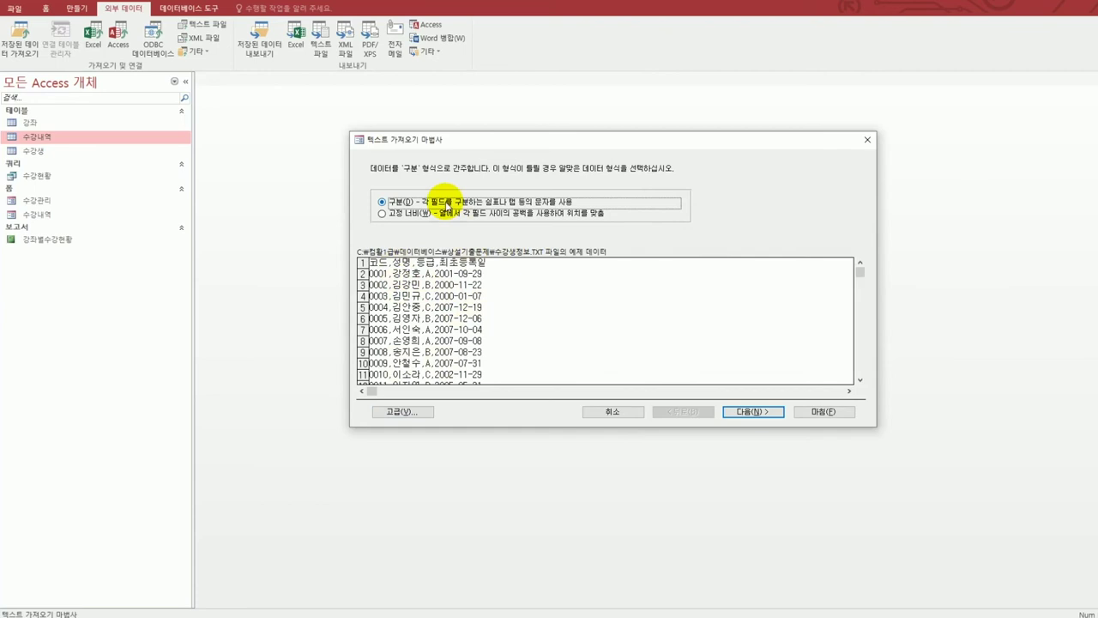
- Keep the comma as the field delimiter and treat the first row as field names
click(753, 412)
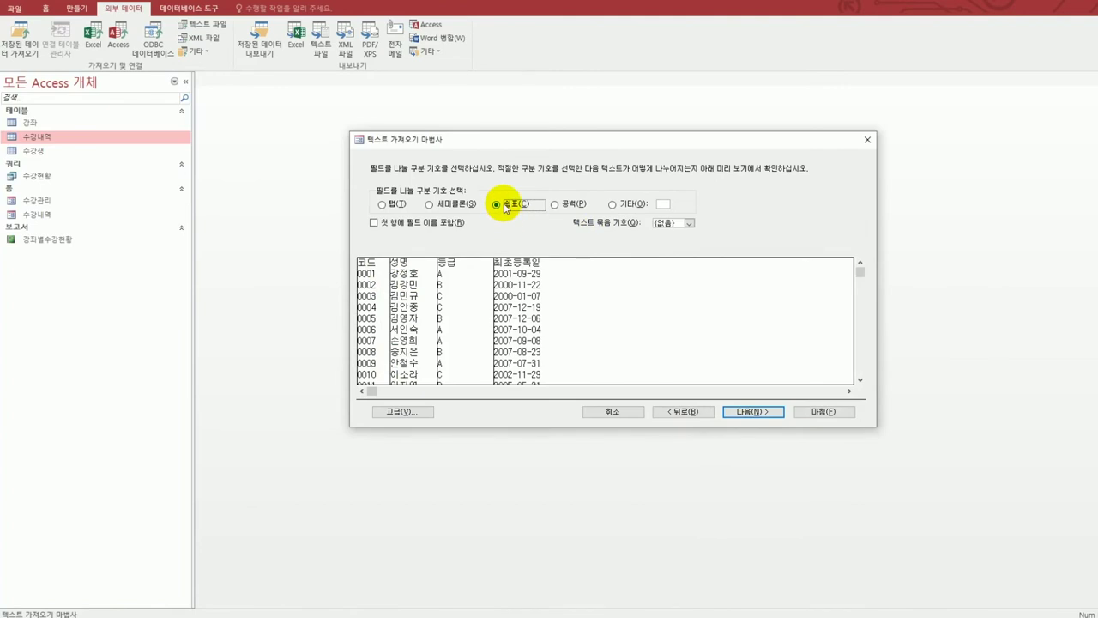
click(422, 228)
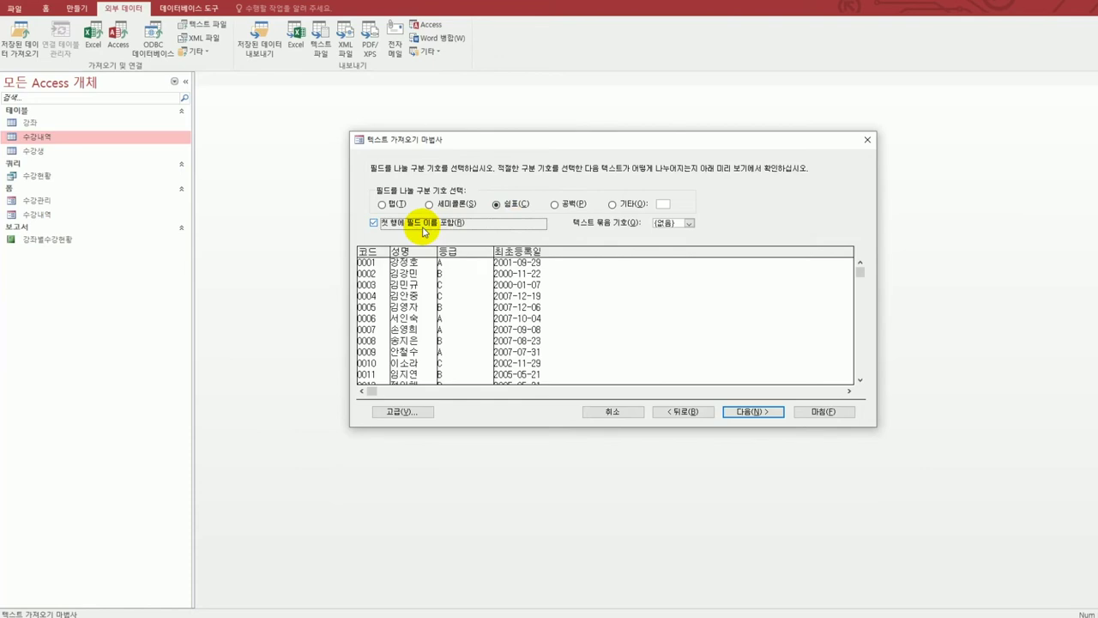
click(749, 414)
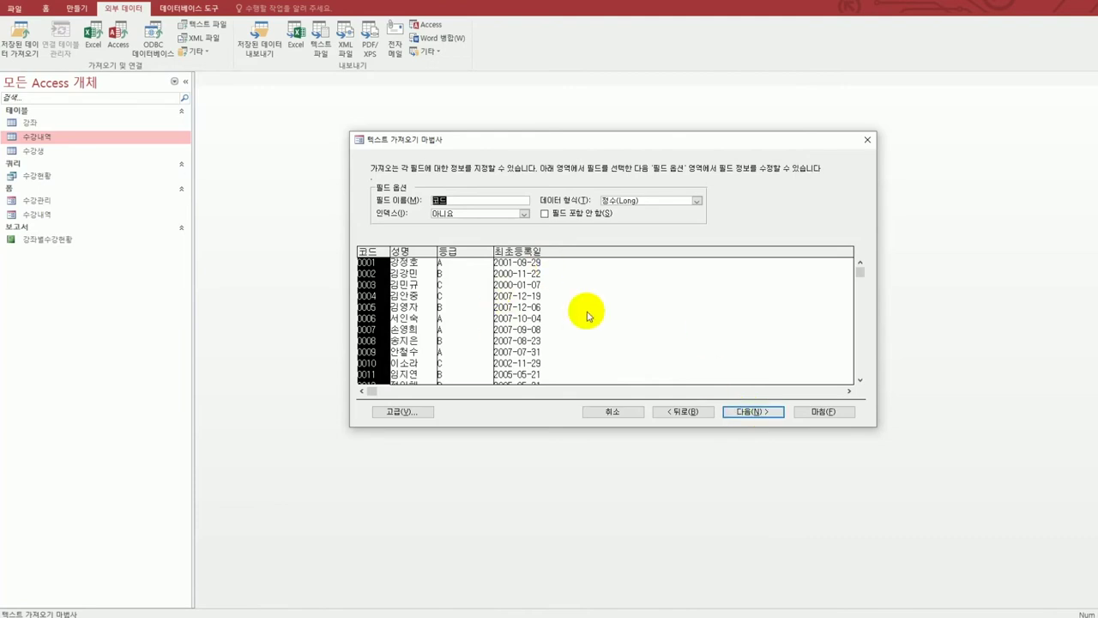
- Let Access add the primary key and finish the import as table 추가수강생정보 without saving the import steps
click(772, 420)
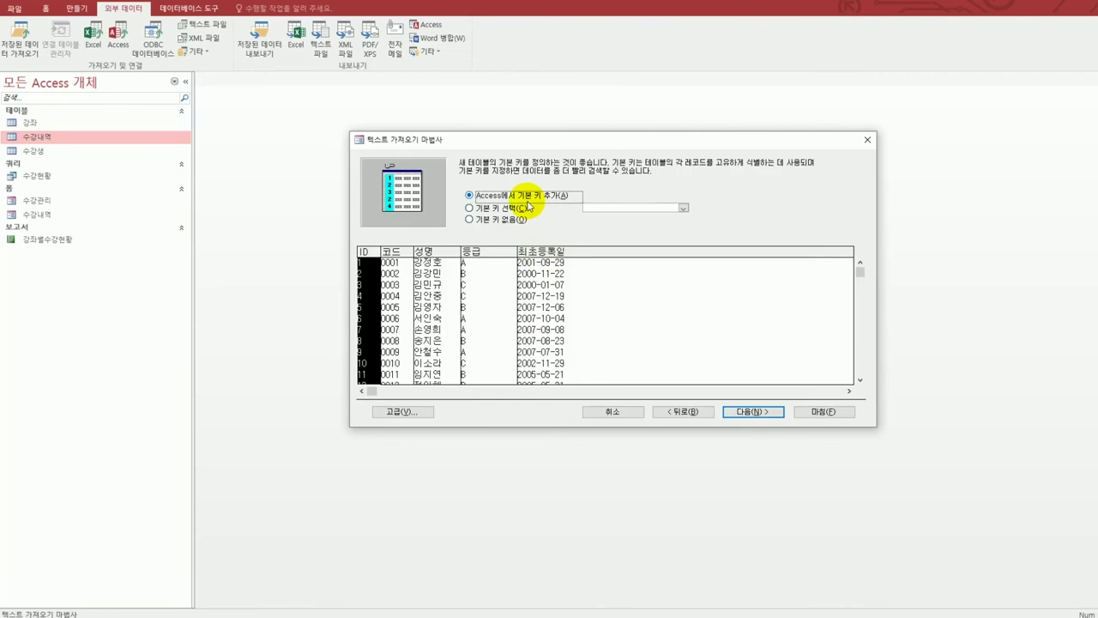
click(735, 415)
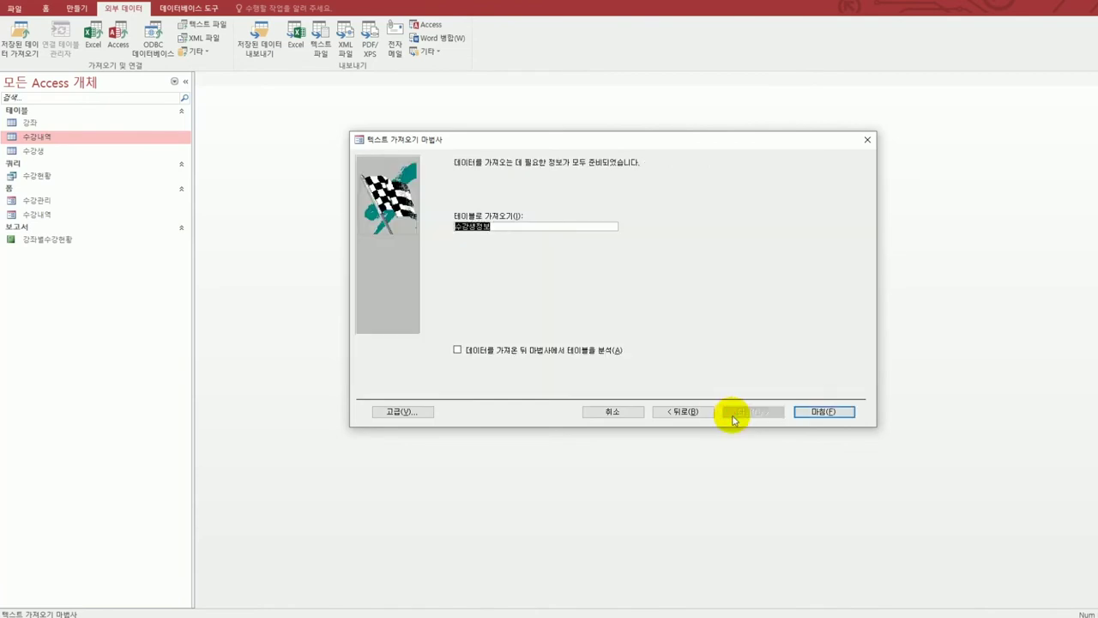
text(추가수강생)
click(823, 412)
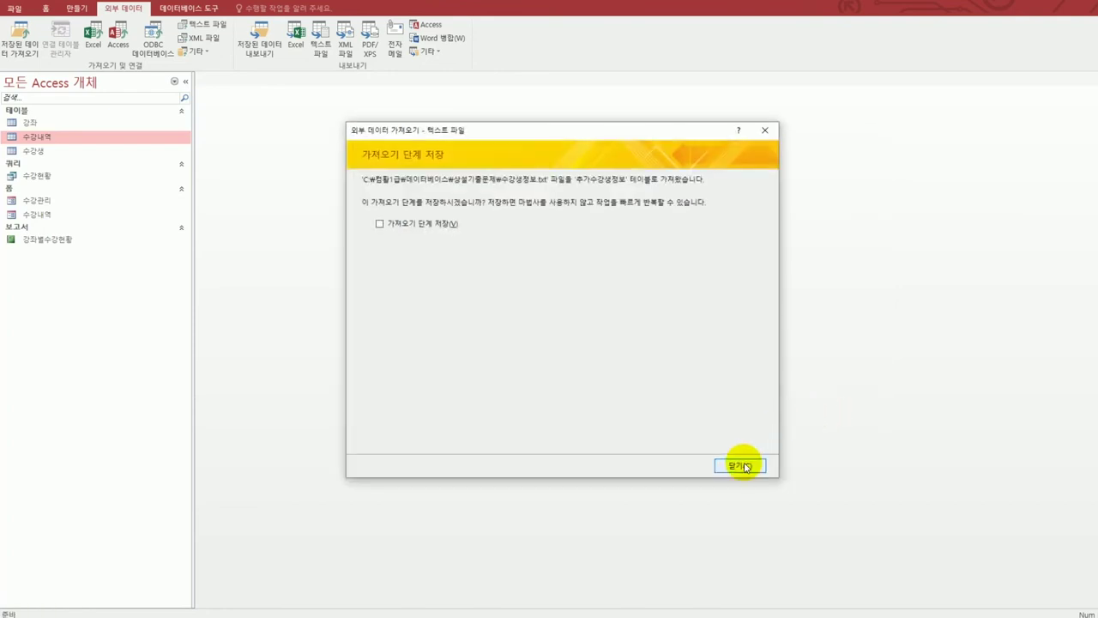
click(743, 466)
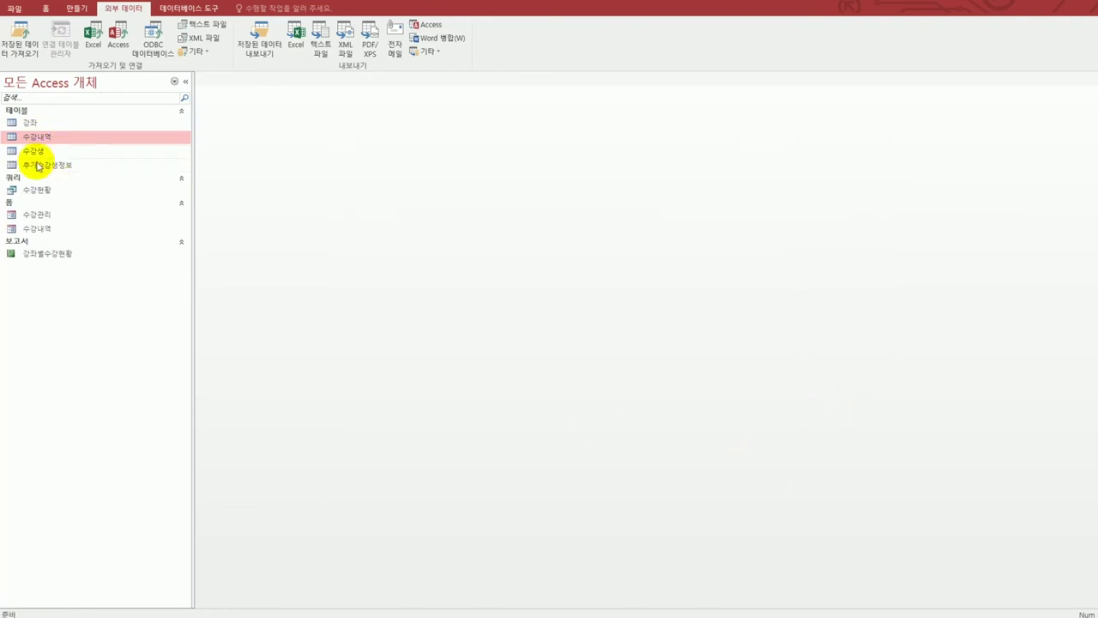
- Open the 추가수강생정보 table, fit the 최초등록일 column to its contents, and close the table saving the layout change
click(36, 165)
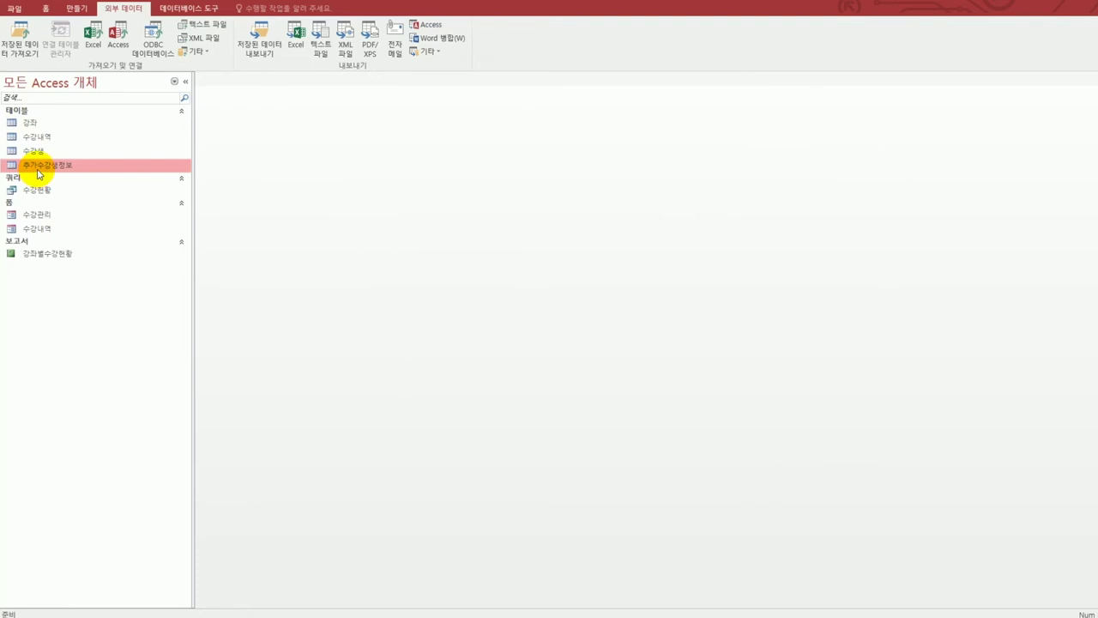
double_click(38, 171)
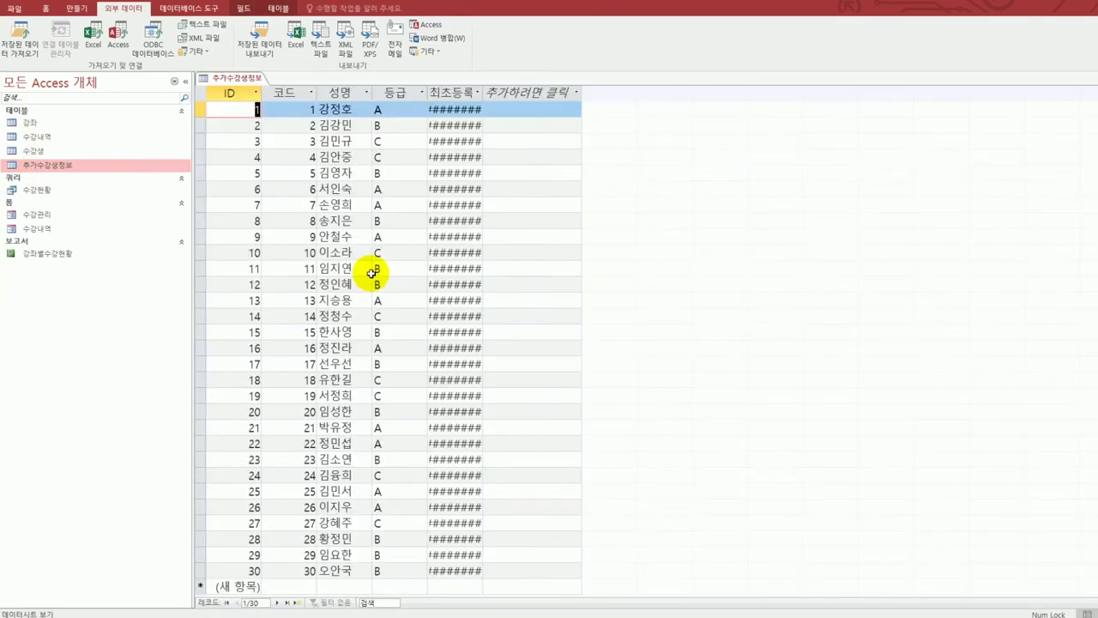
double_click(483, 91)
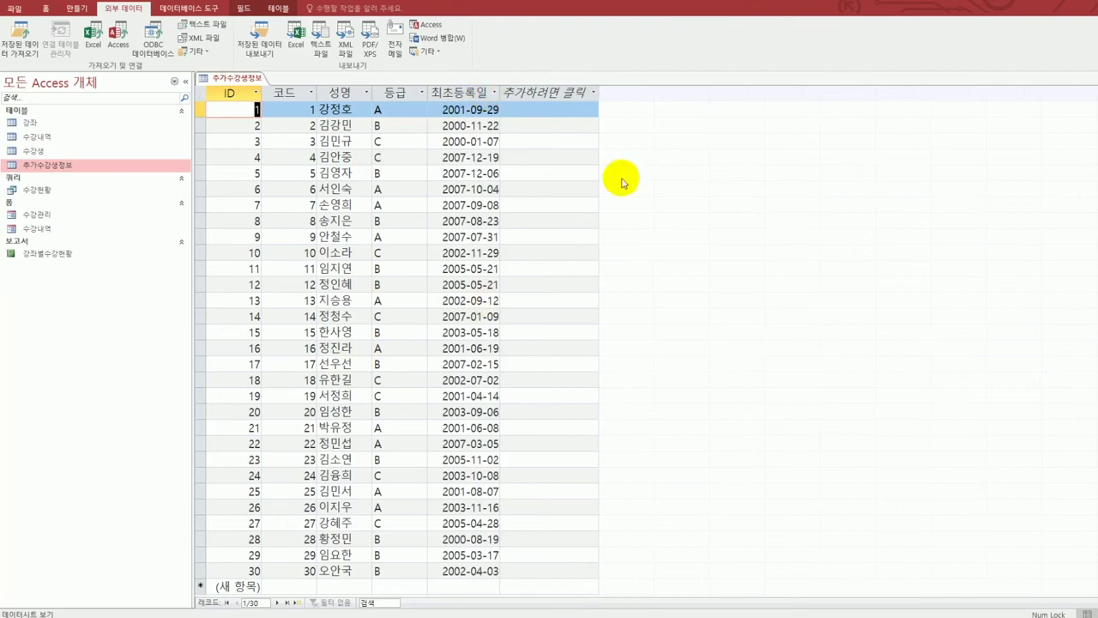
click(1093, 78)
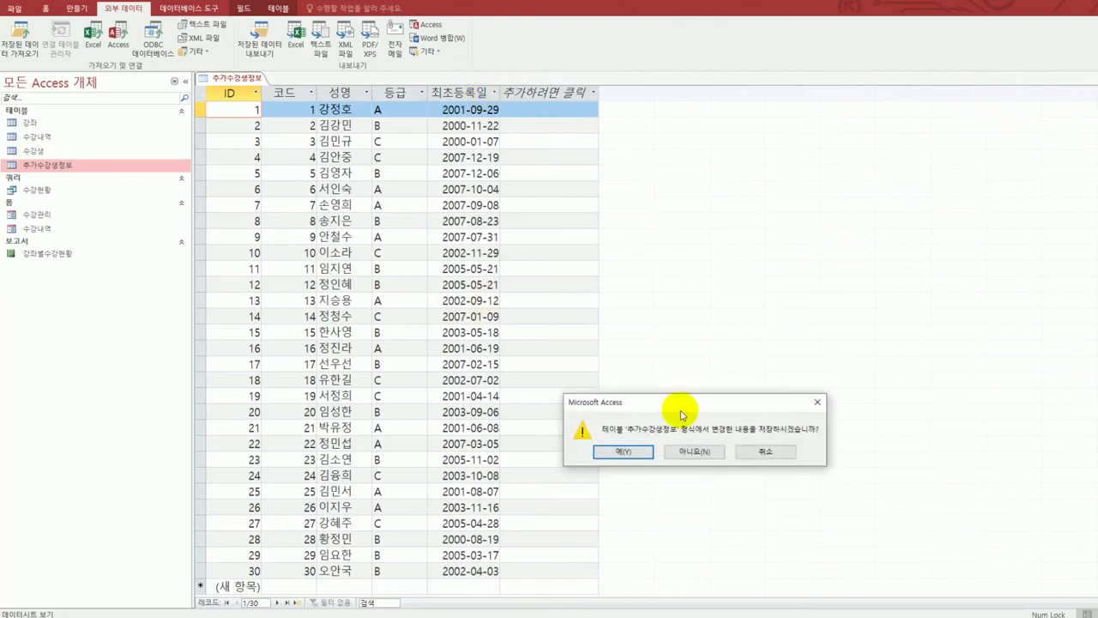
click(623, 452)
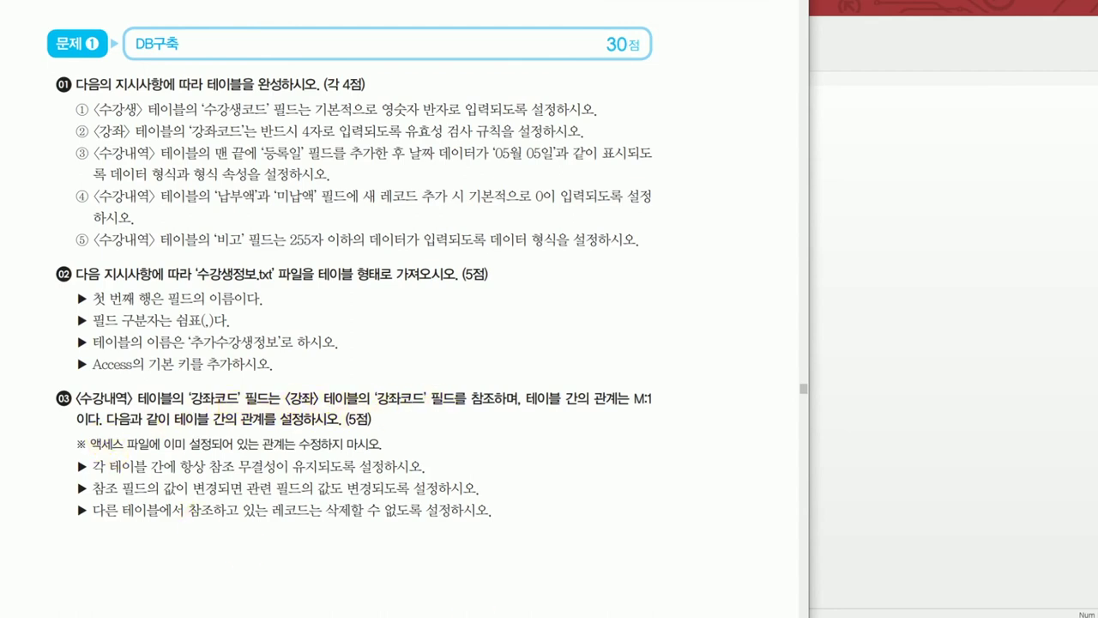
- Open the database relationships and add the 수강내역 and 강좌 tables to the layout
click(939, 488)
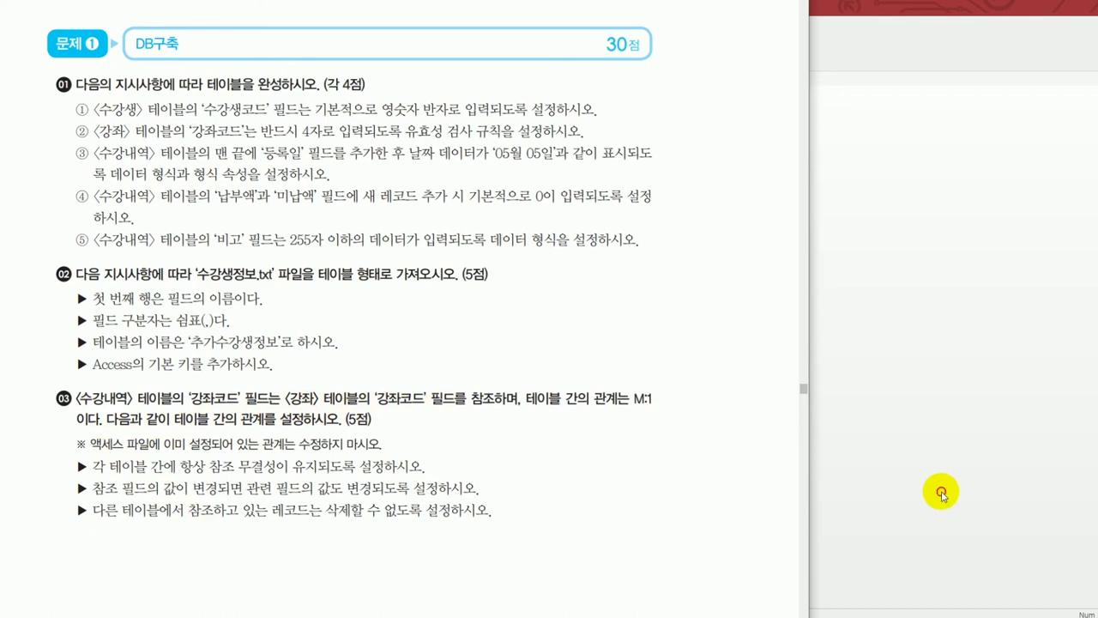
click(195, 8)
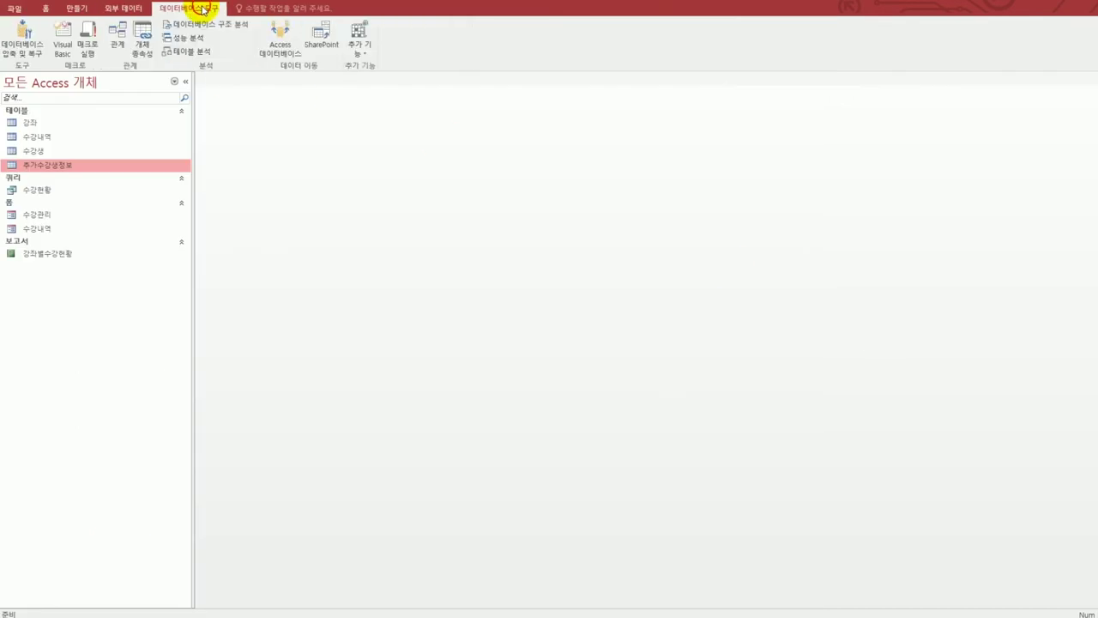
click(121, 37)
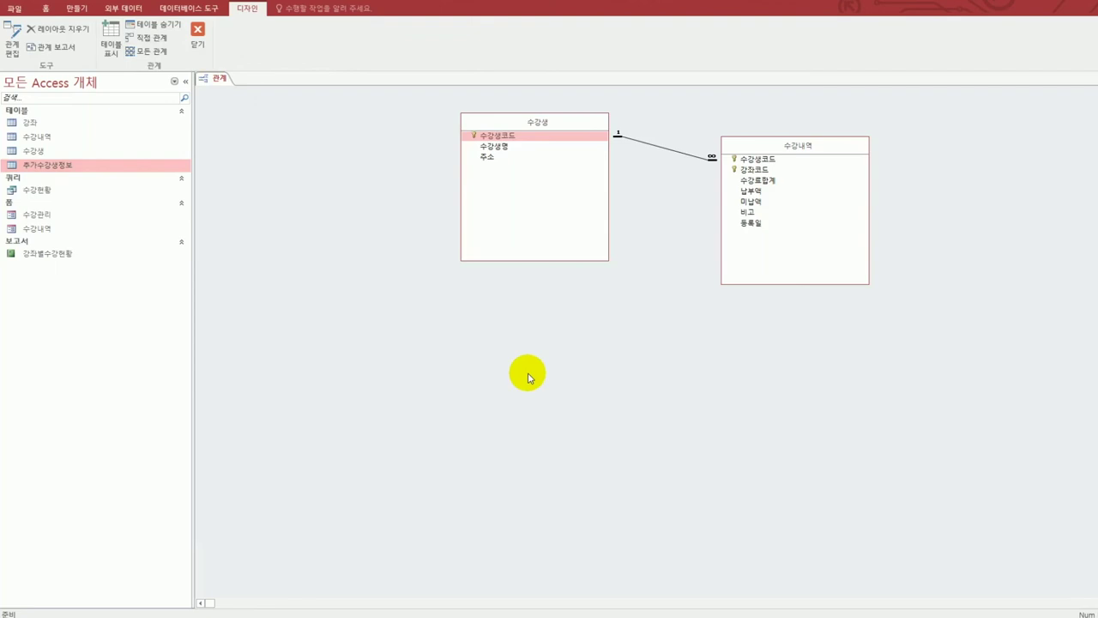
click(558, 137)
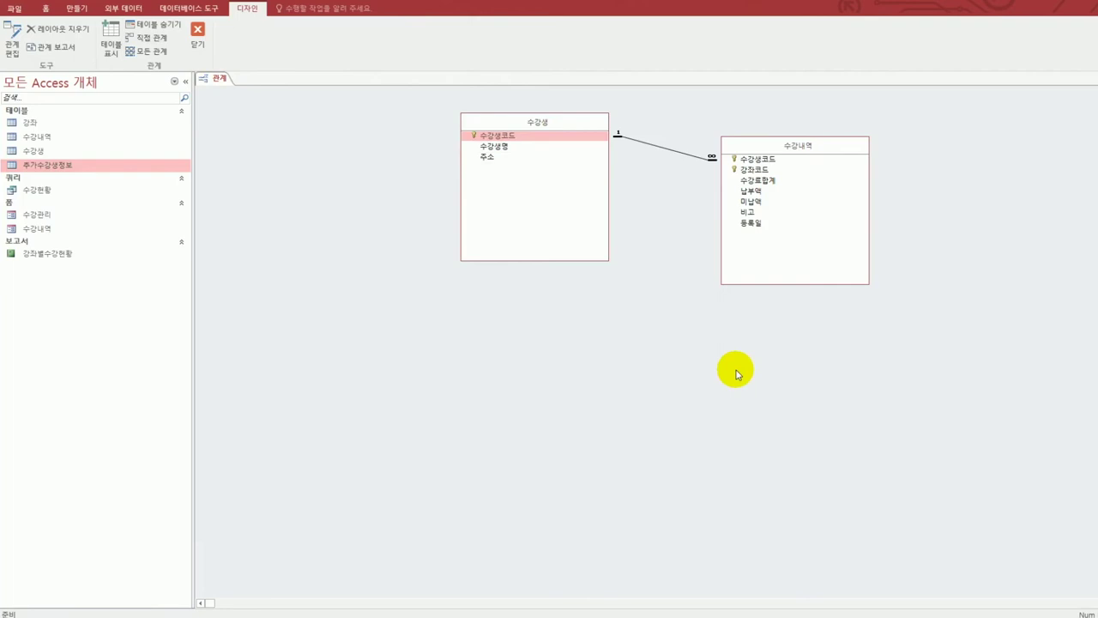
click(111, 38)
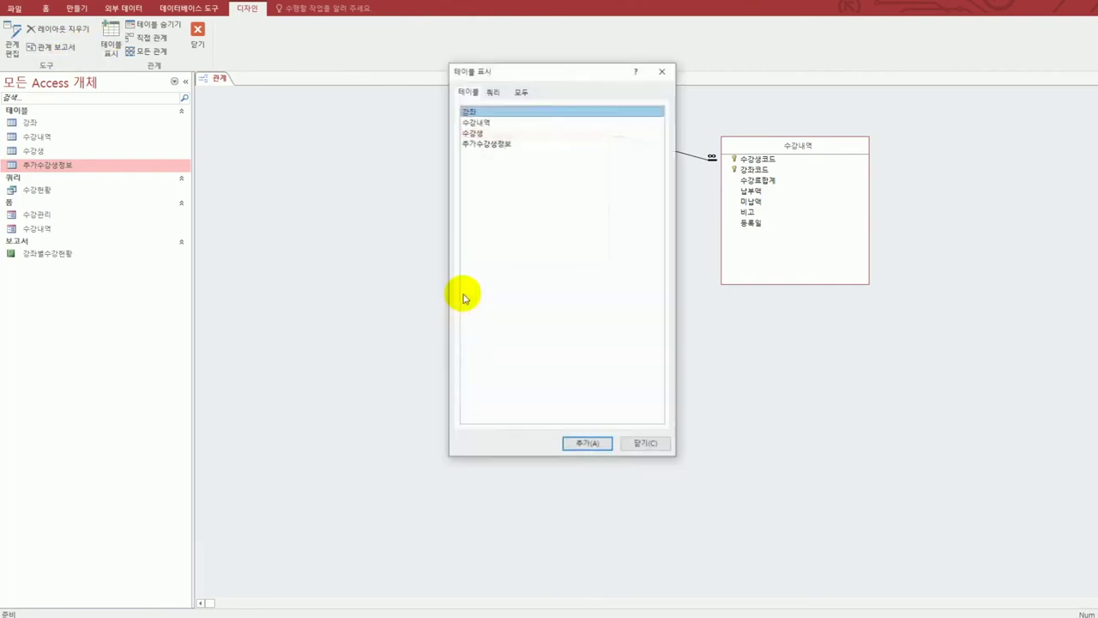
double_click(501, 123)
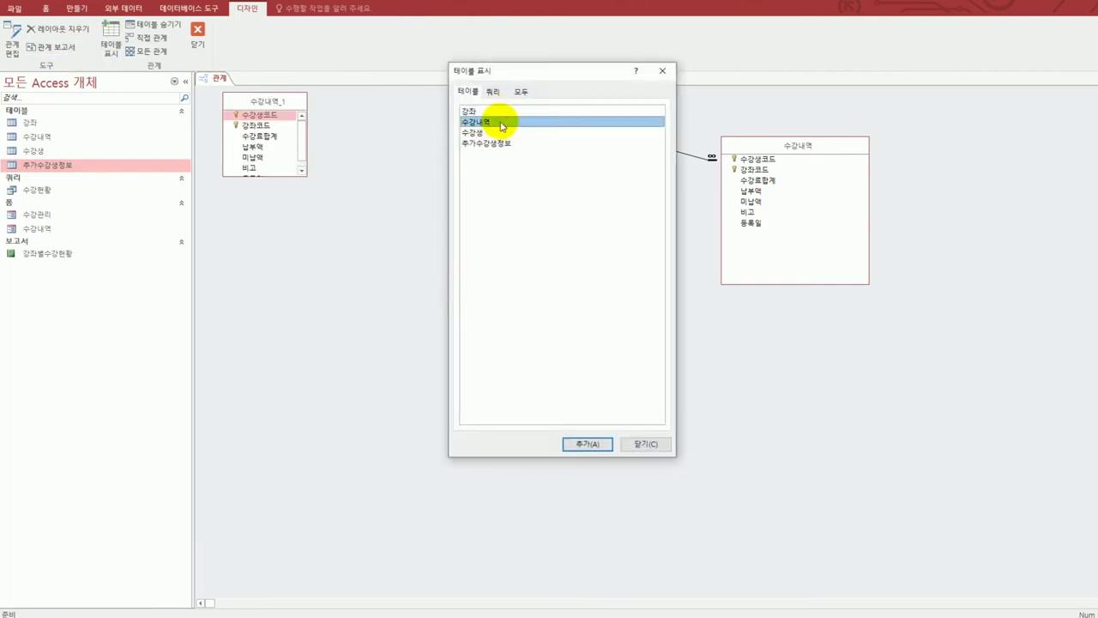
double_click(499, 112)
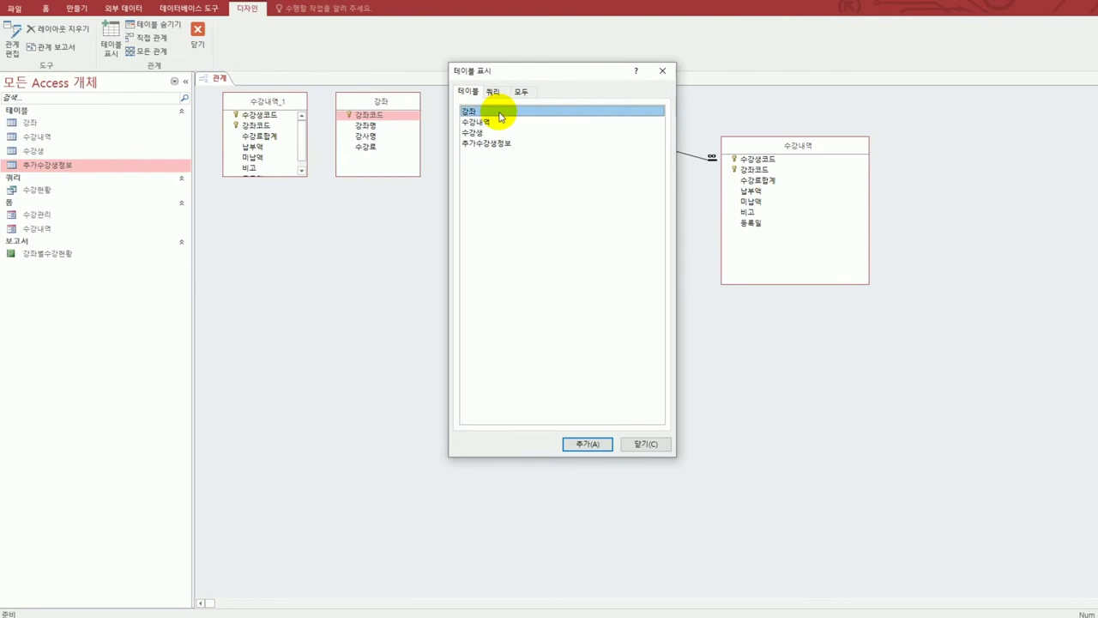
click(643, 443)
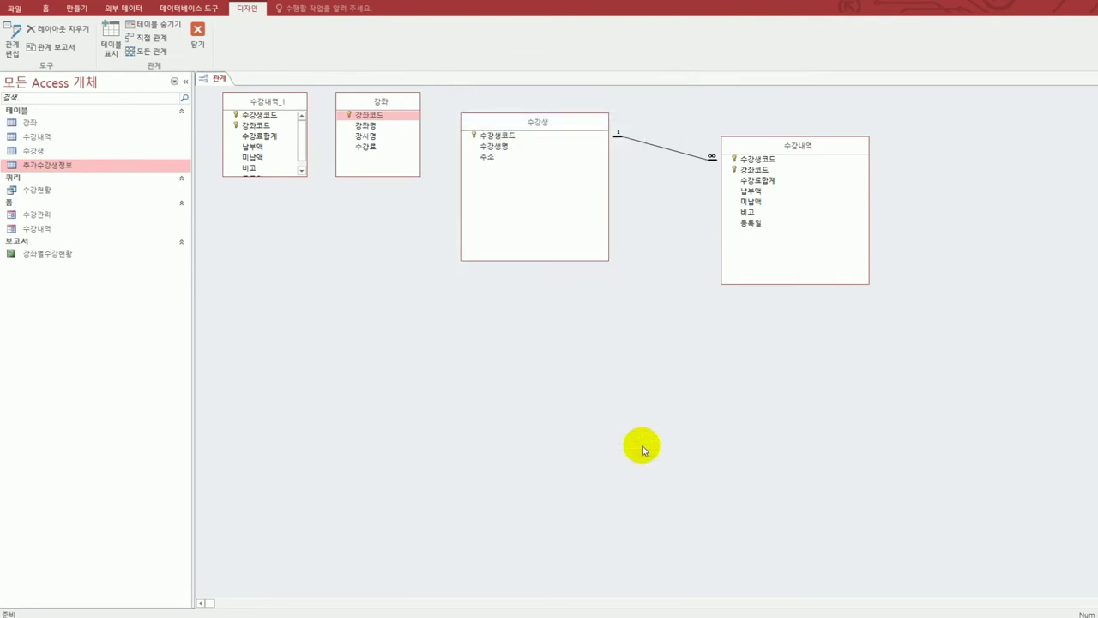
- Remove the duplicate 수강내역 table from the relationships layout and place the 강좌 table beside the original 수강내역
click(260, 103)
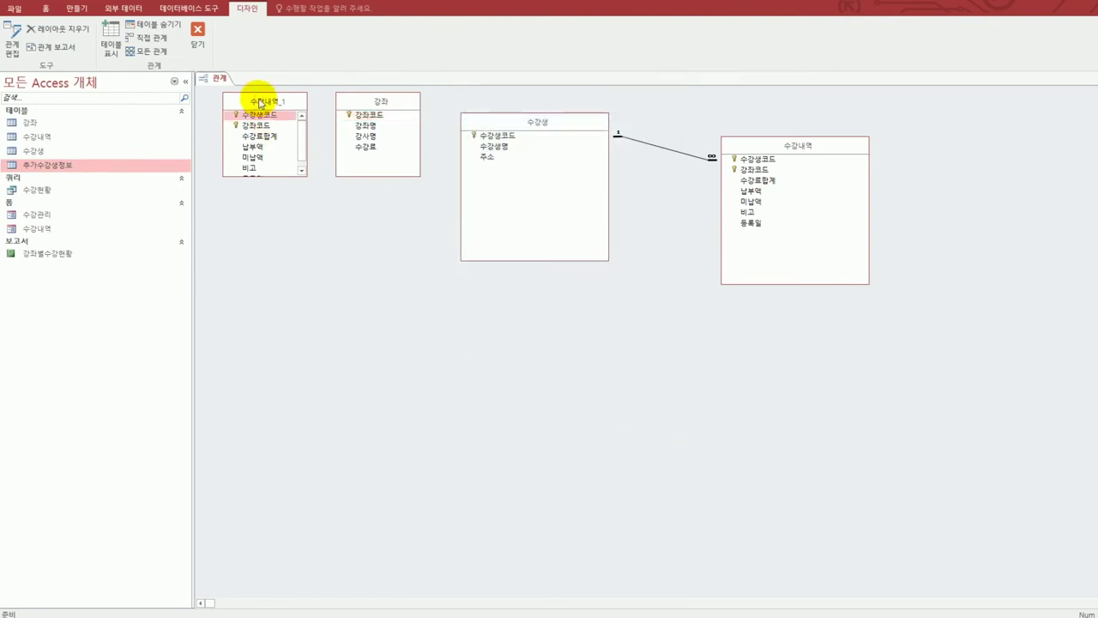
key(Delete)
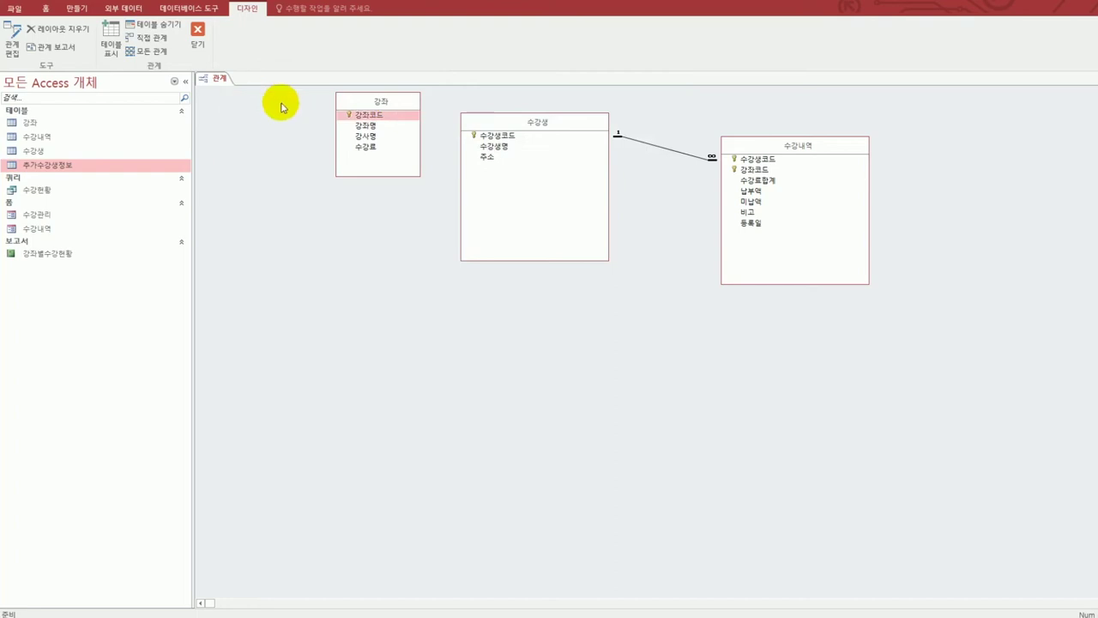
drag(412, 99, 1041, 141)
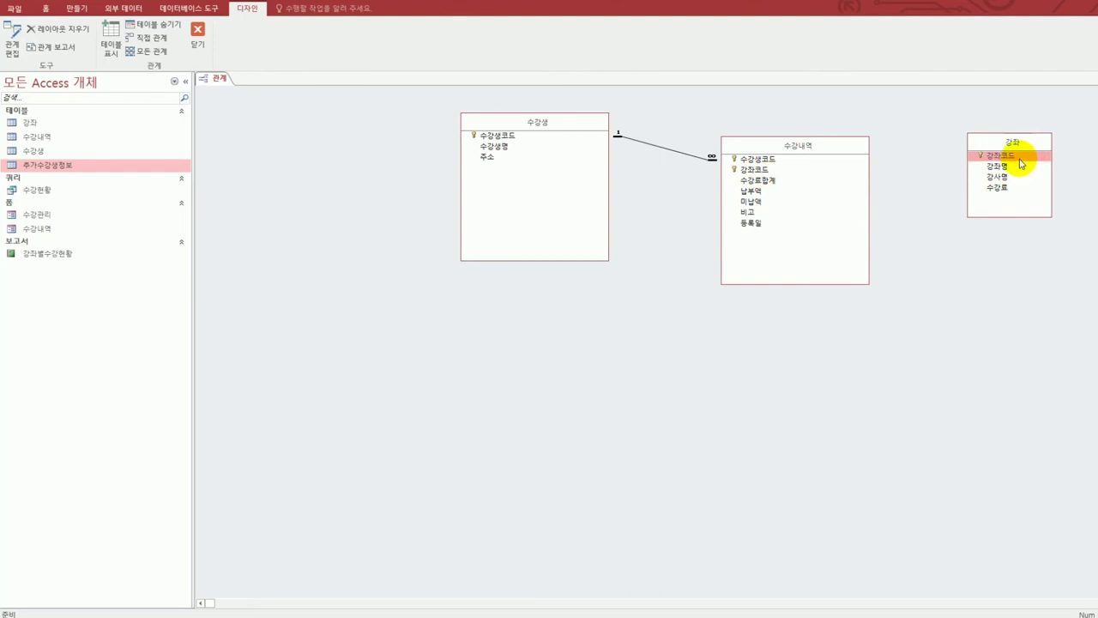
- Relate 강좌코드 of 강좌 to 강좌코드 of 수강내역 with referential integrity and cascading field updates, and close the relationships
drag(1014, 161, 759, 179)
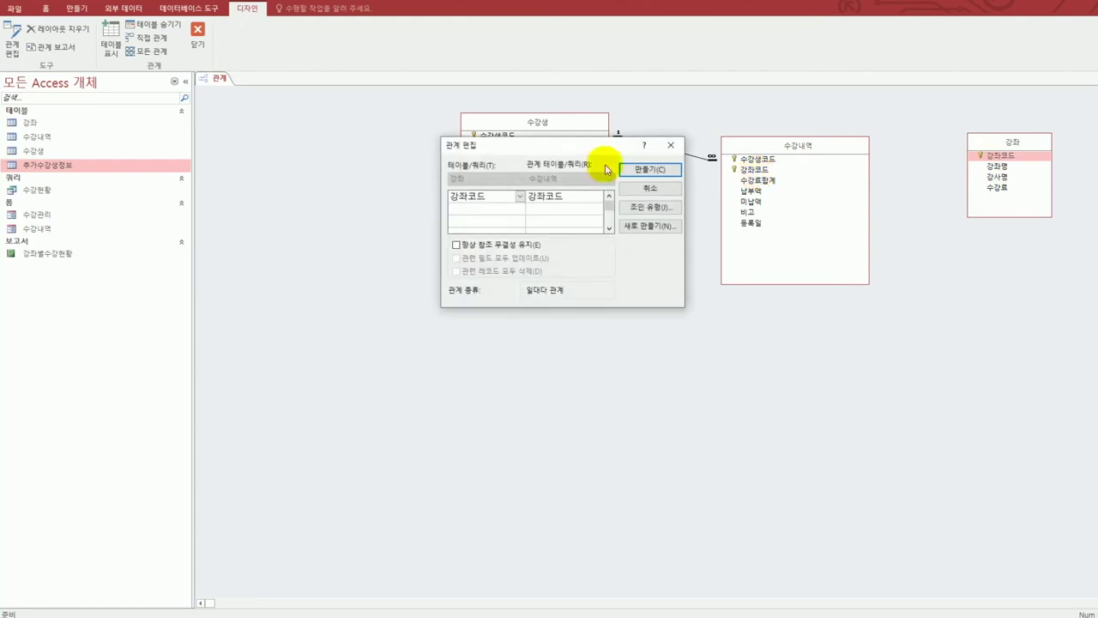
drag(574, 156, 735, 335)
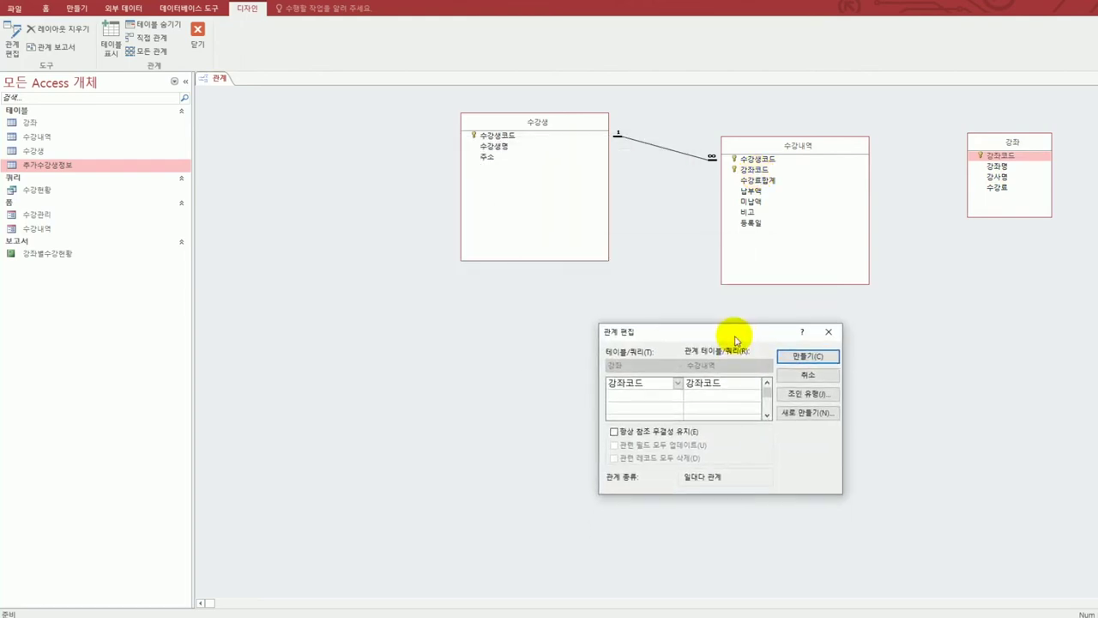
click(655, 439)
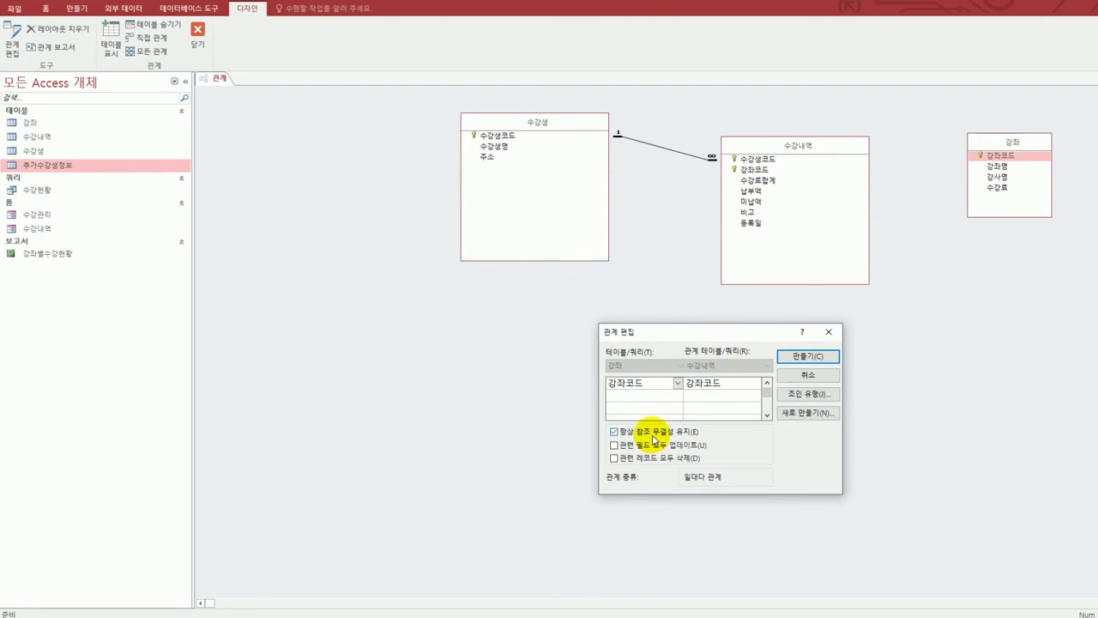
click(655, 446)
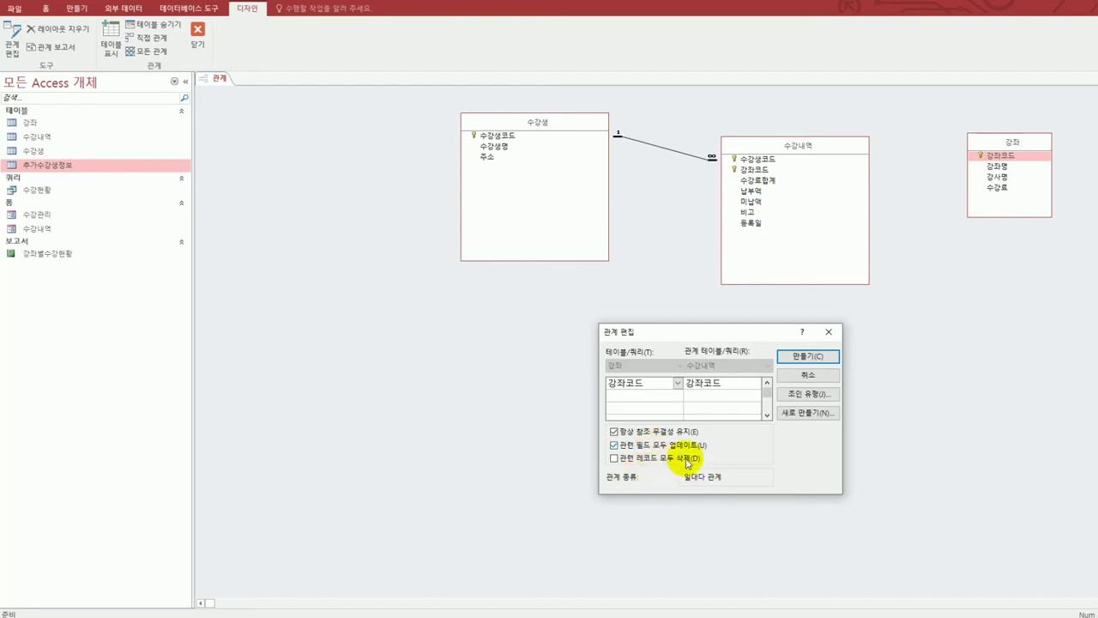
click(799, 355)
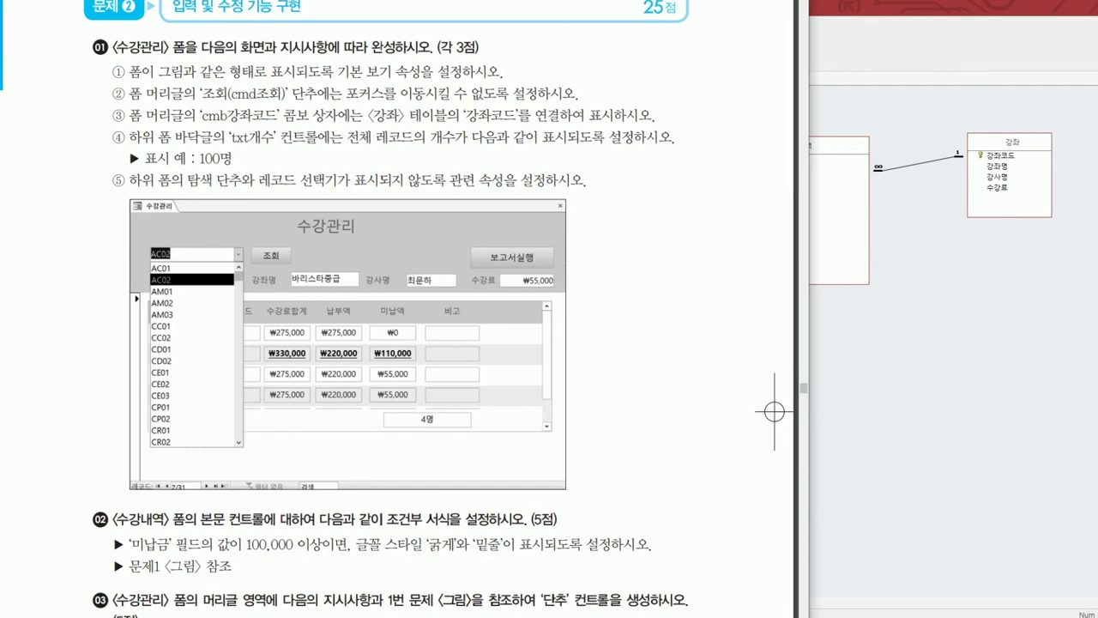
drag(775, 412, 775, 352)
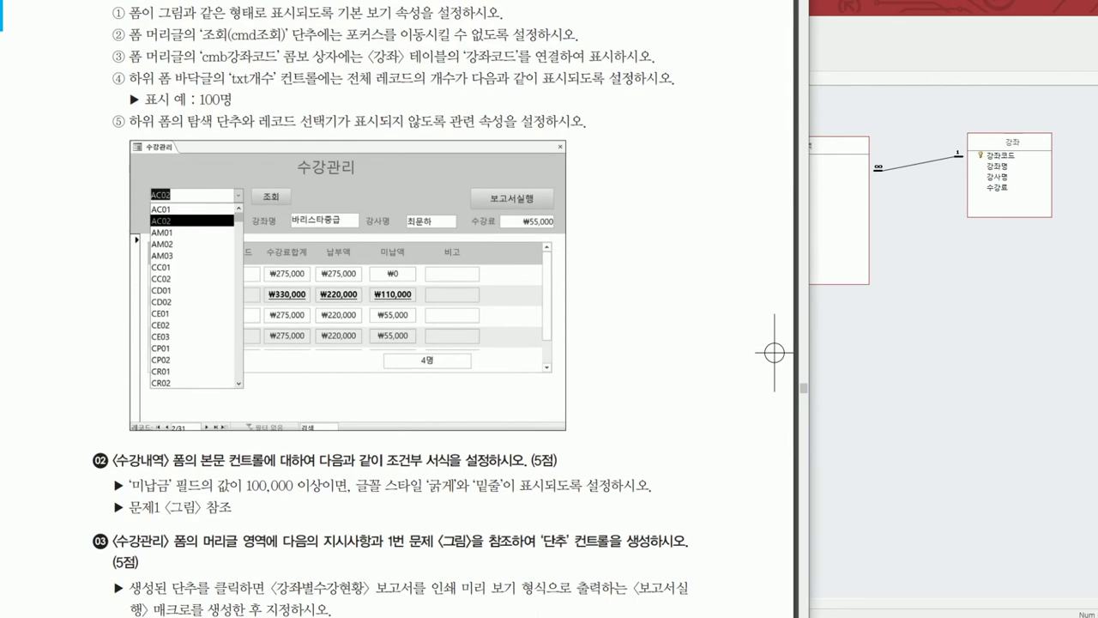
drag(775, 352, 775, 412)
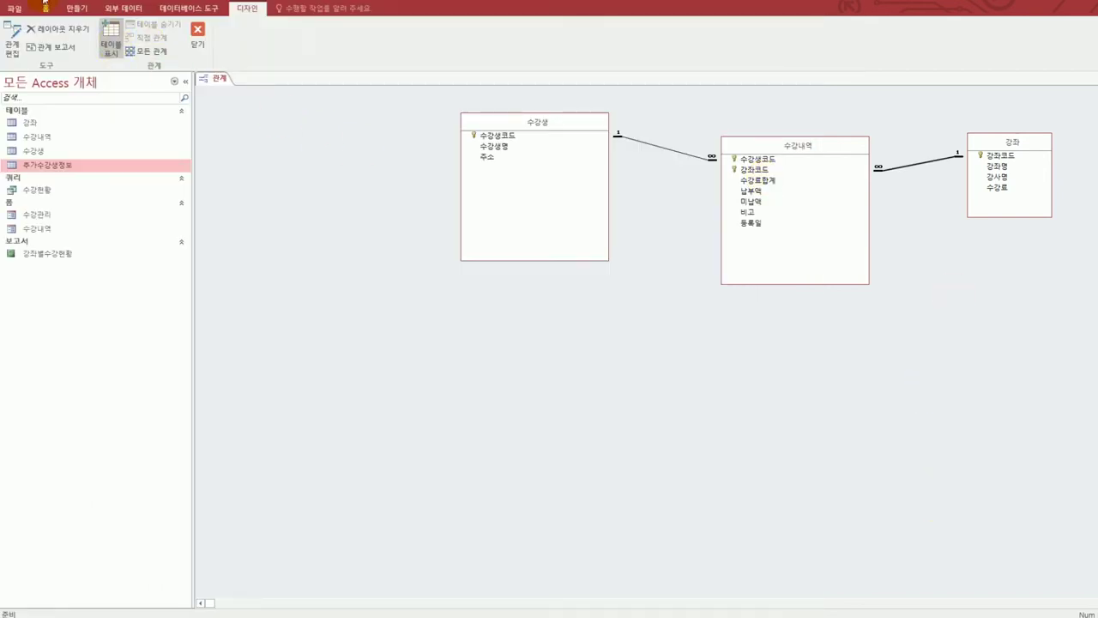
click(197, 34)
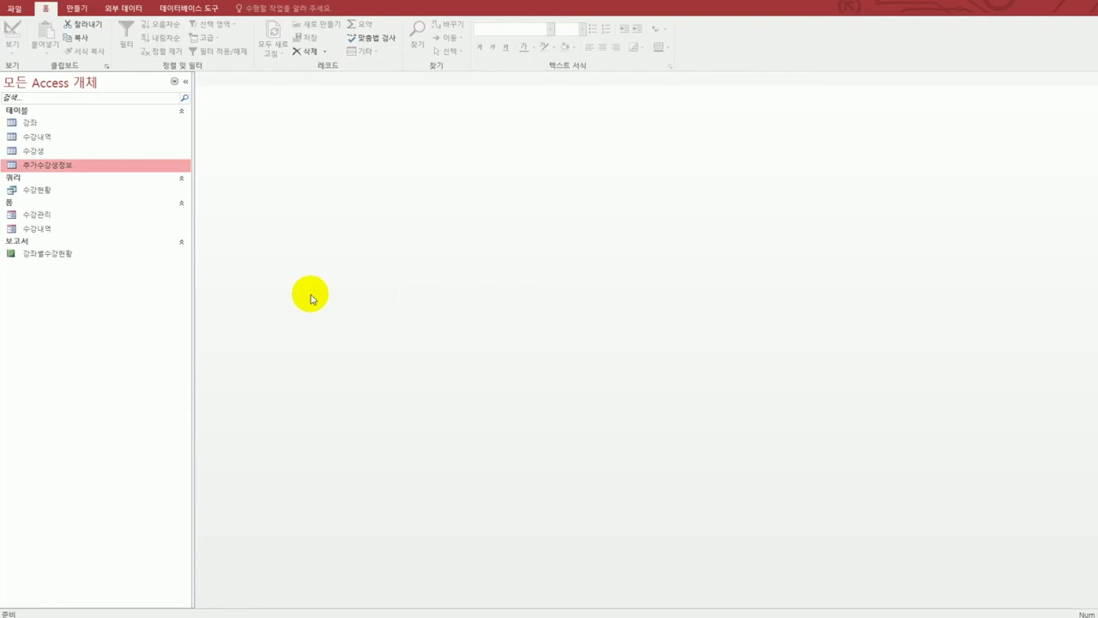
- Open the 수강관리 form in design view and set its 기본 보기 property to 단일 폼
click(98, 224)
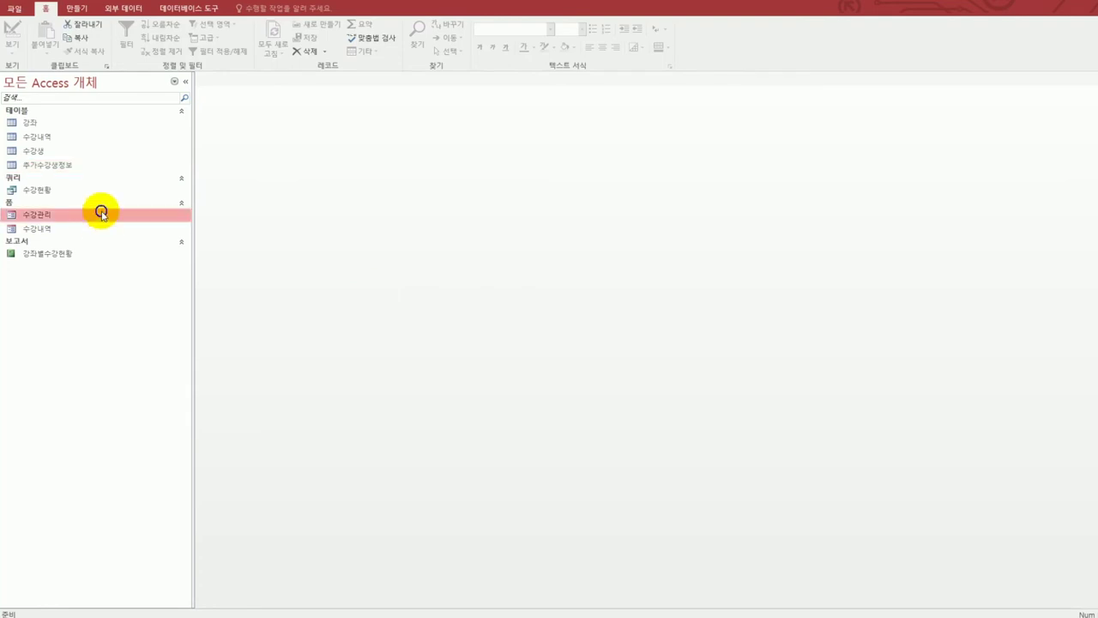
right_click(98, 215)
click(172, 244)
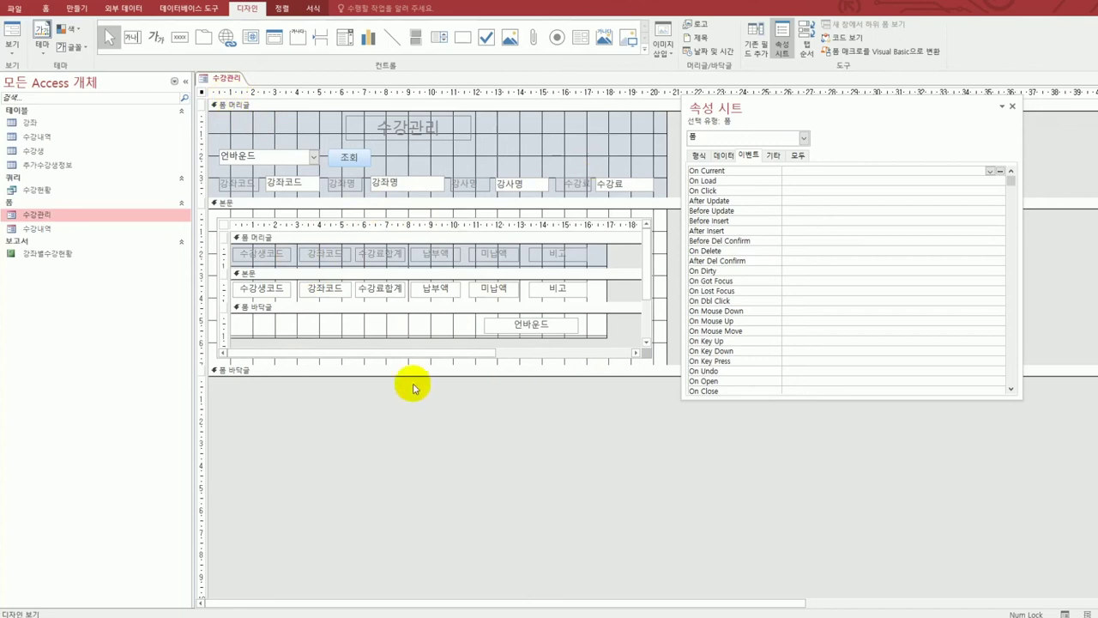
click(203, 94)
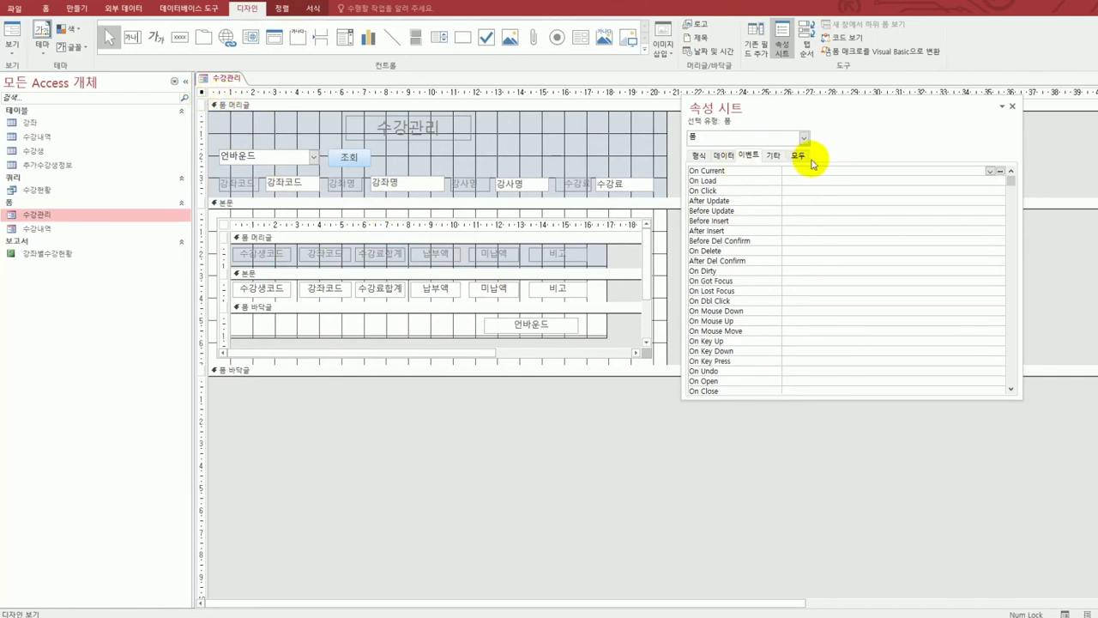
click(699, 155)
click(802, 157)
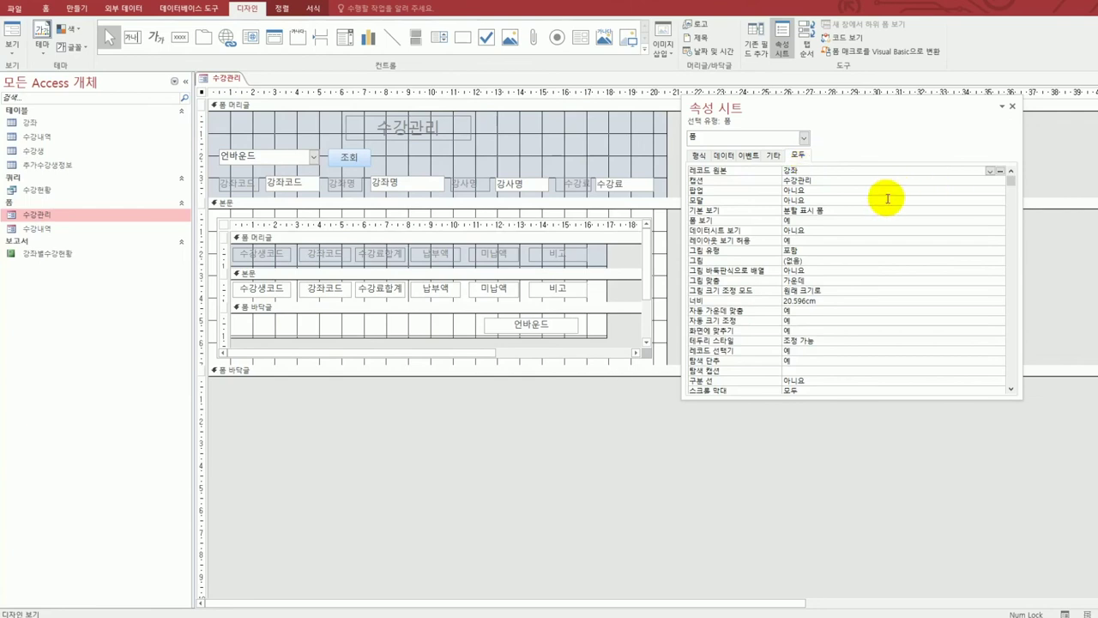
click(876, 210)
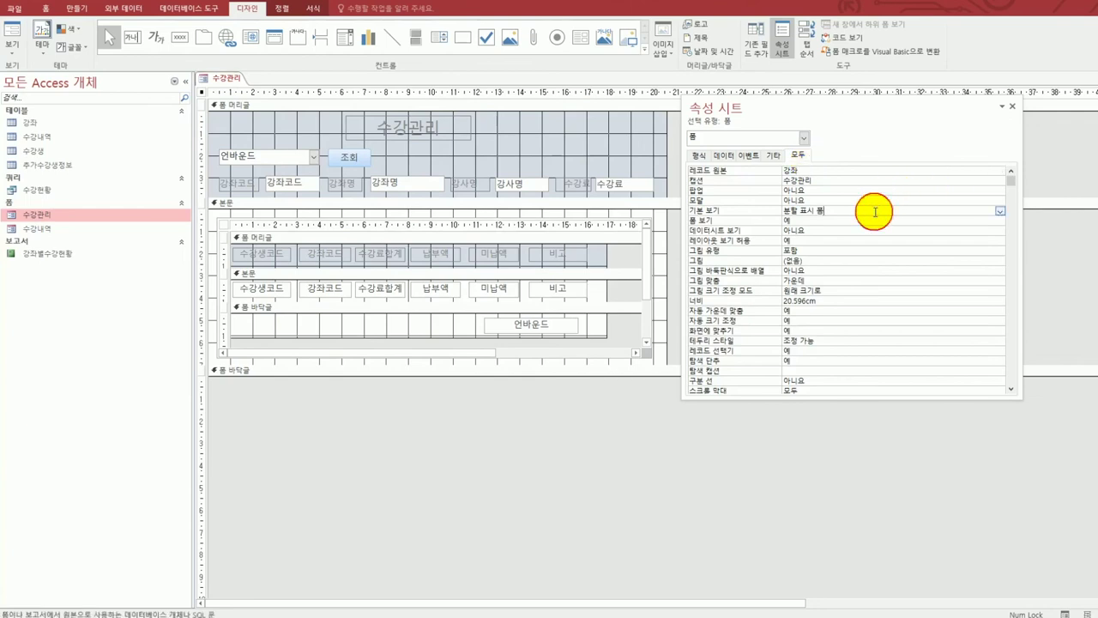
click(1000, 213)
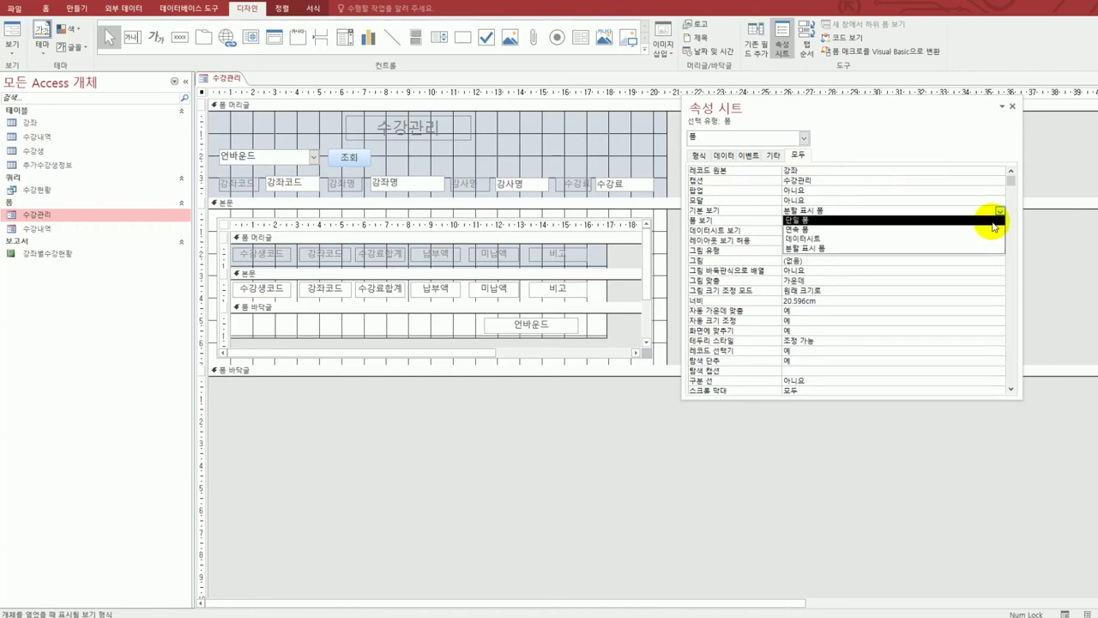
click(993, 221)
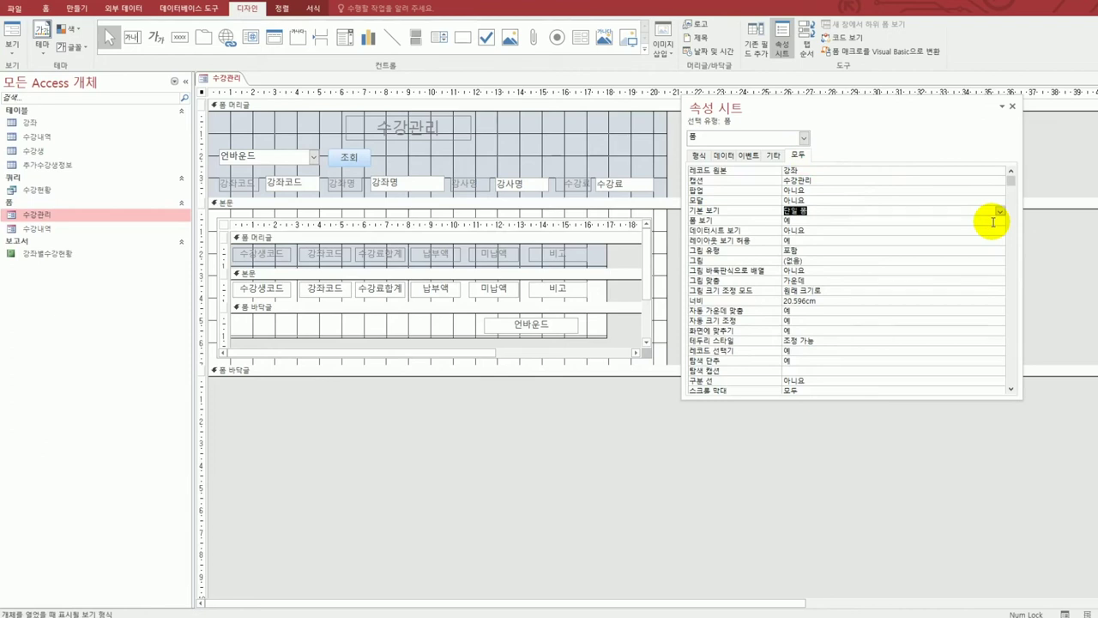
- Set the 탭 정지 property of the cmd조회 button in the form header to 아니요
click(348, 157)
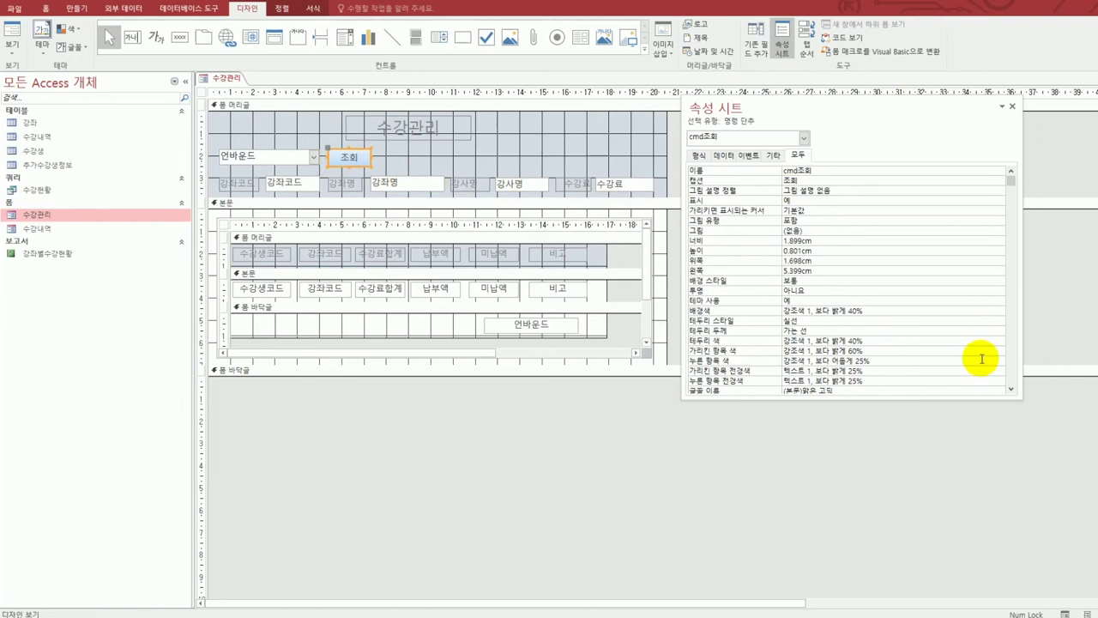
click(773, 155)
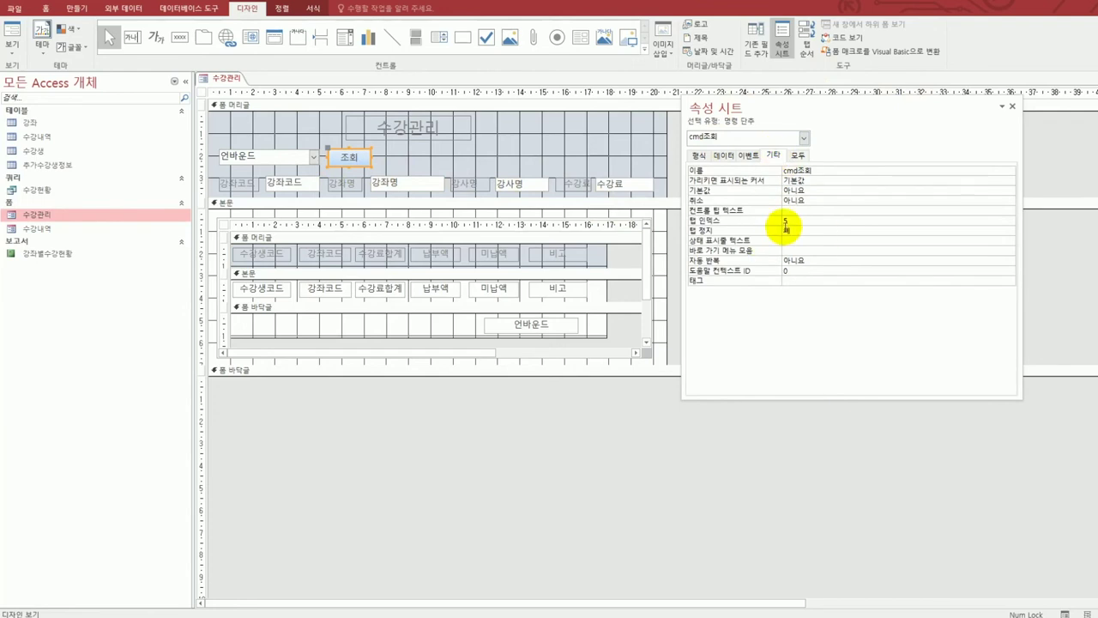
click(798, 230)
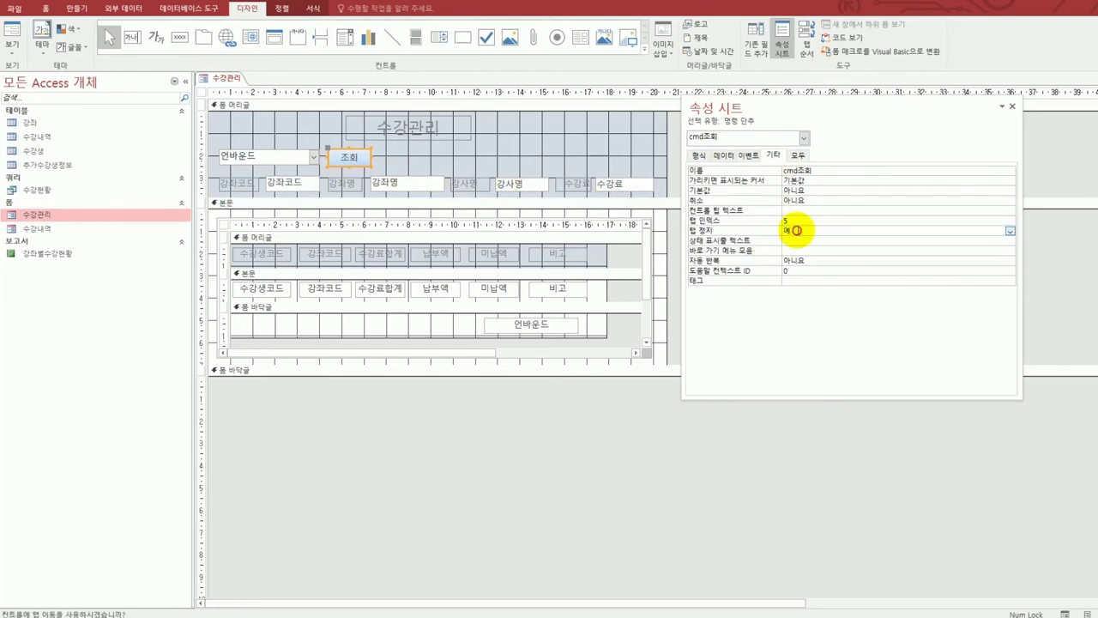
double_click(798, 230)
- Open the query builder for the 행 원본 of the cmb강좌코드 combo box and add the 강좌 table
click(297, 159)
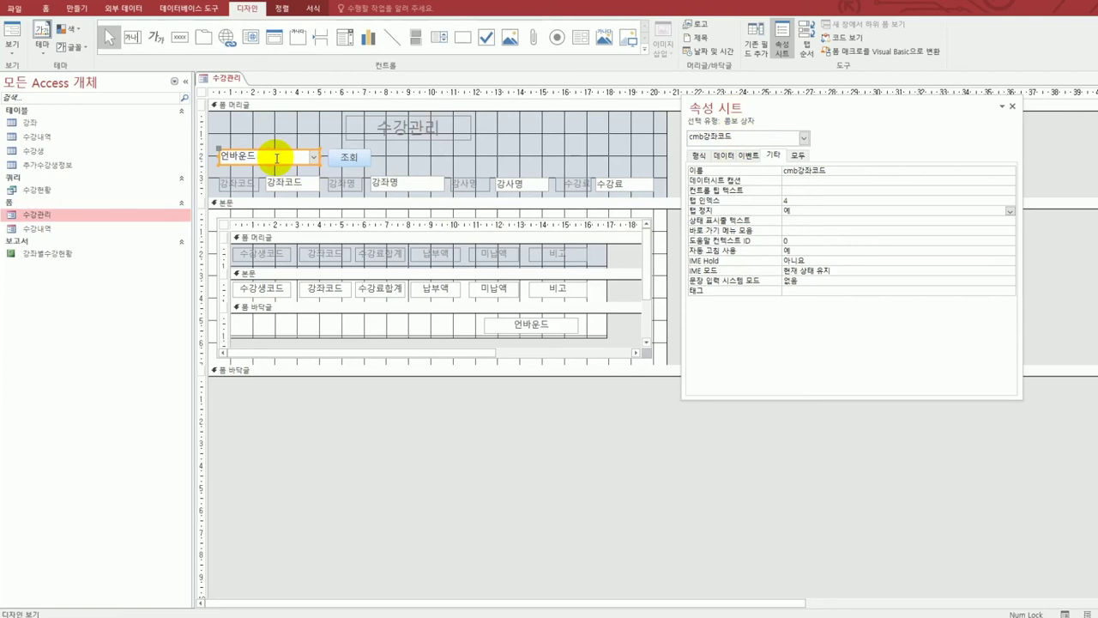
click(726, 156)
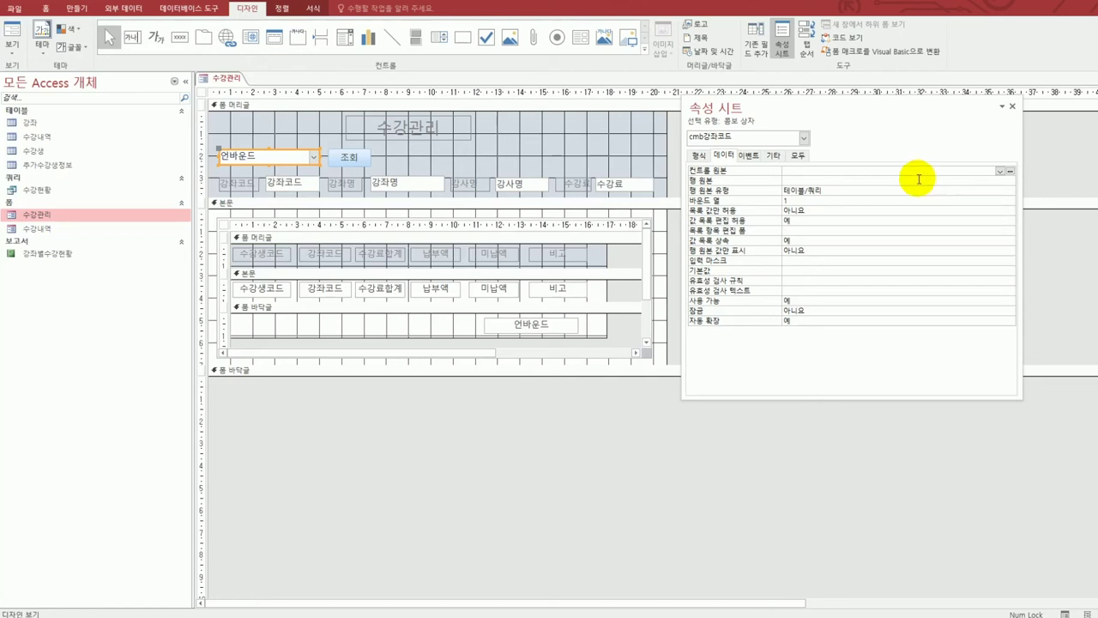
click(803, 181)
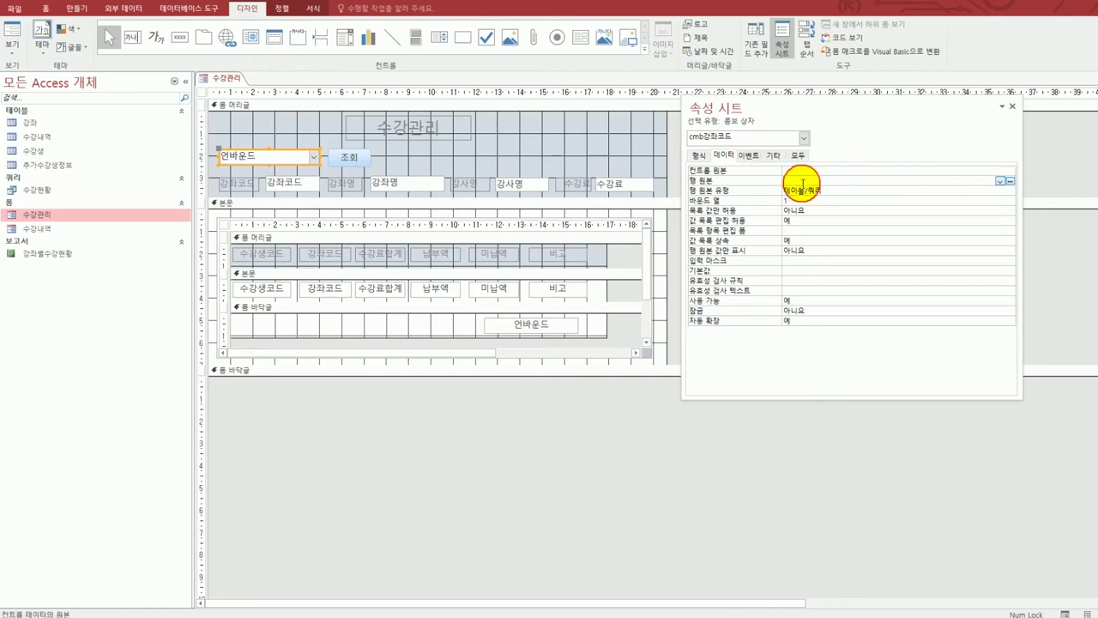
click(1010, 182)
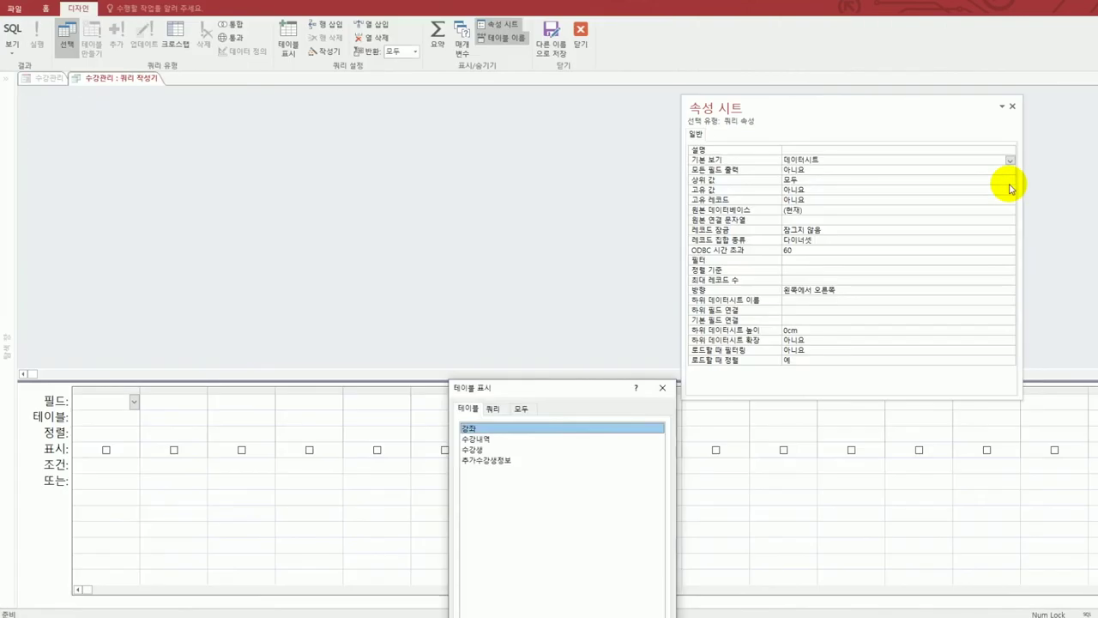
double_click(539, 430)
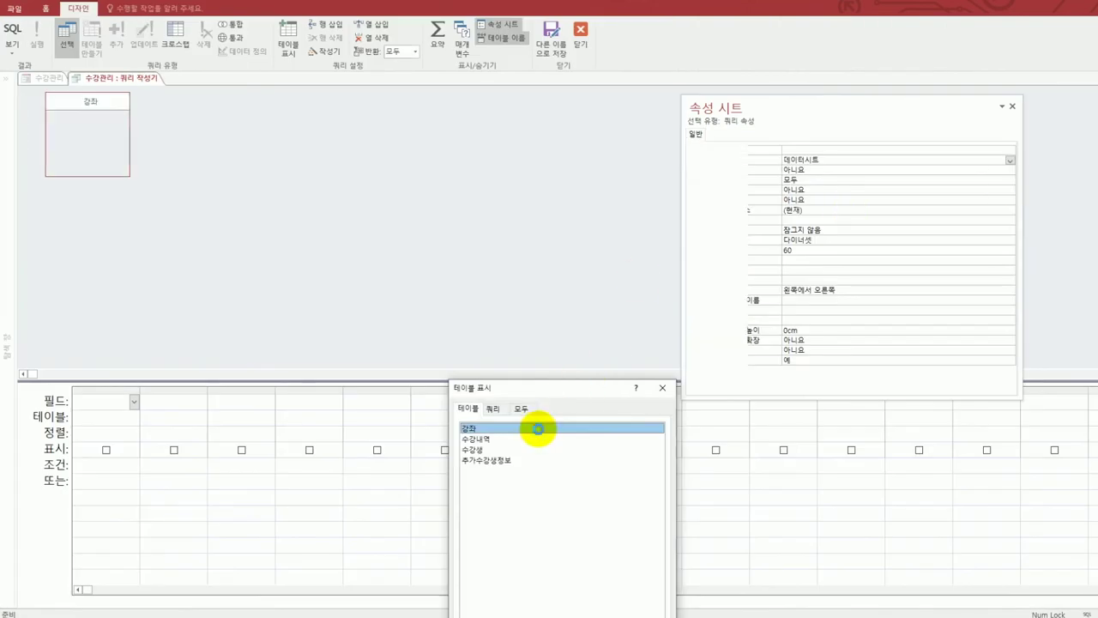
click(661, 390)
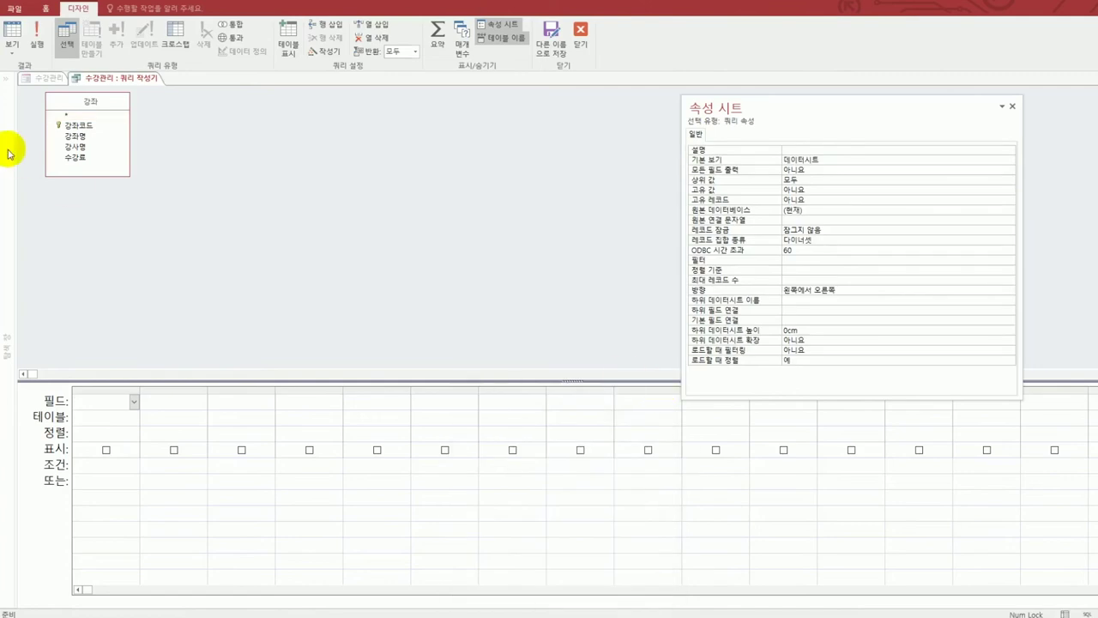
- Add the 강좌코드 field of 강좌 to the query and close the builder, saving it as the combo box's row source
click(73, 127)
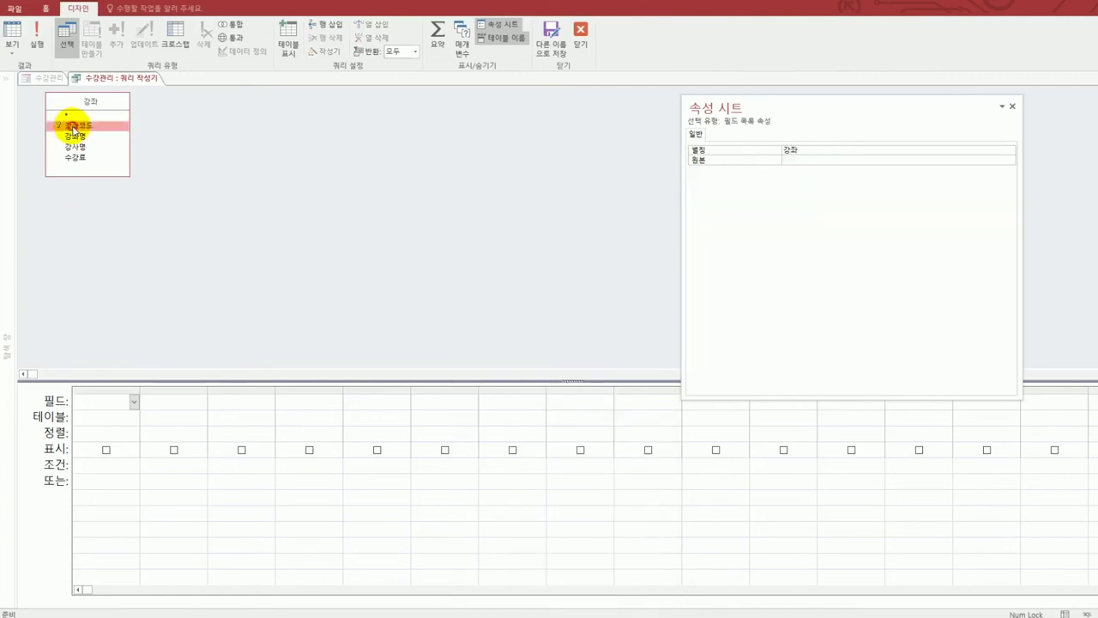
double_click(74, 127)
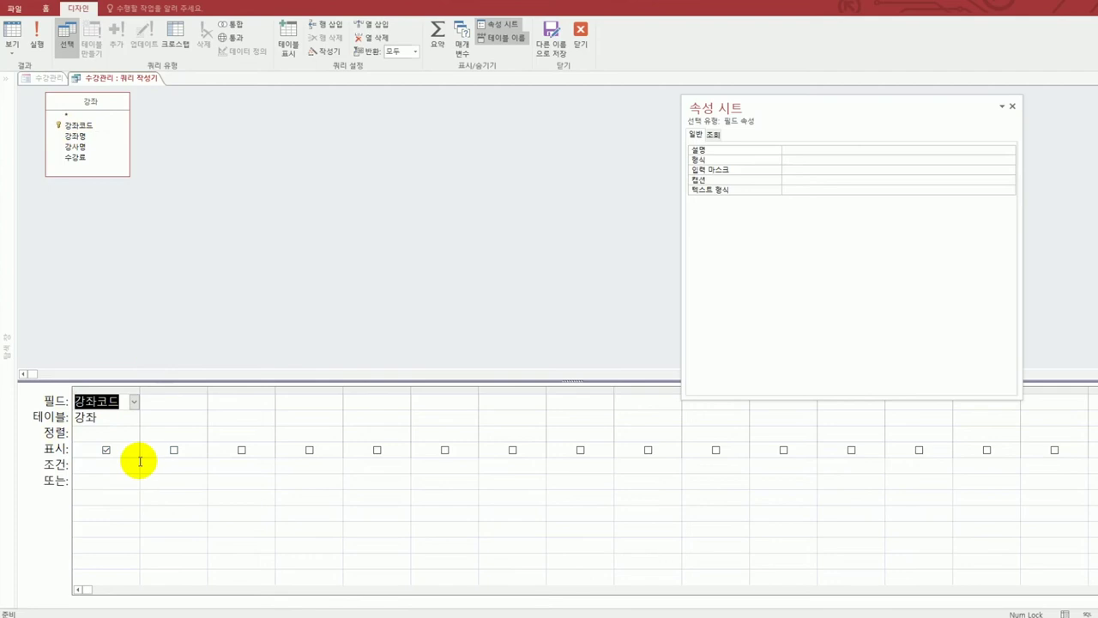
click(581, 38)
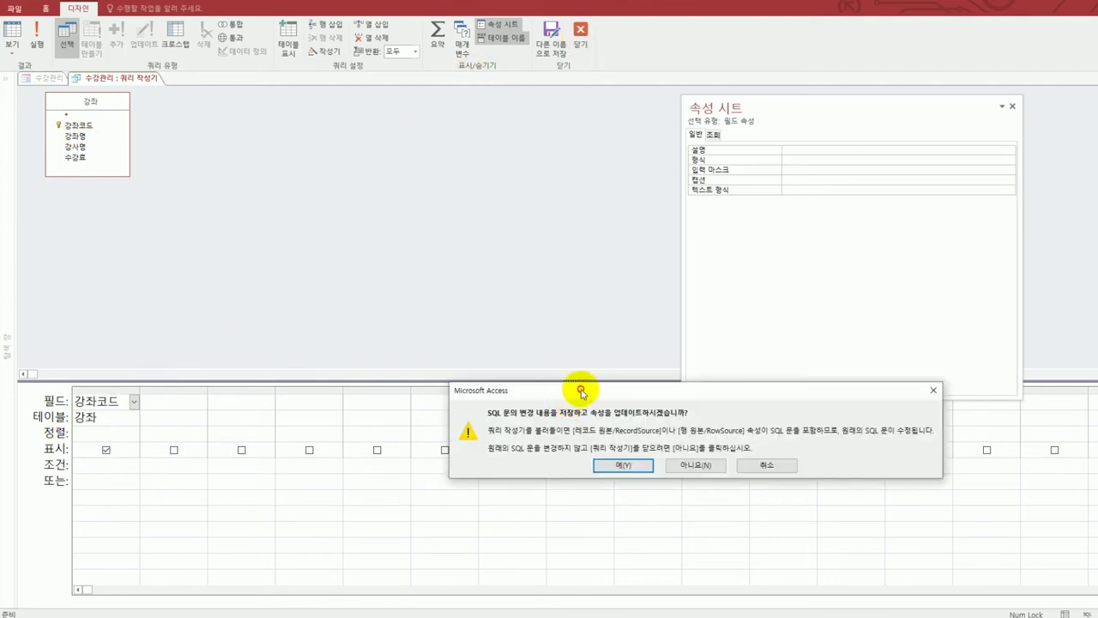
drag(581, 392, 410, 197)
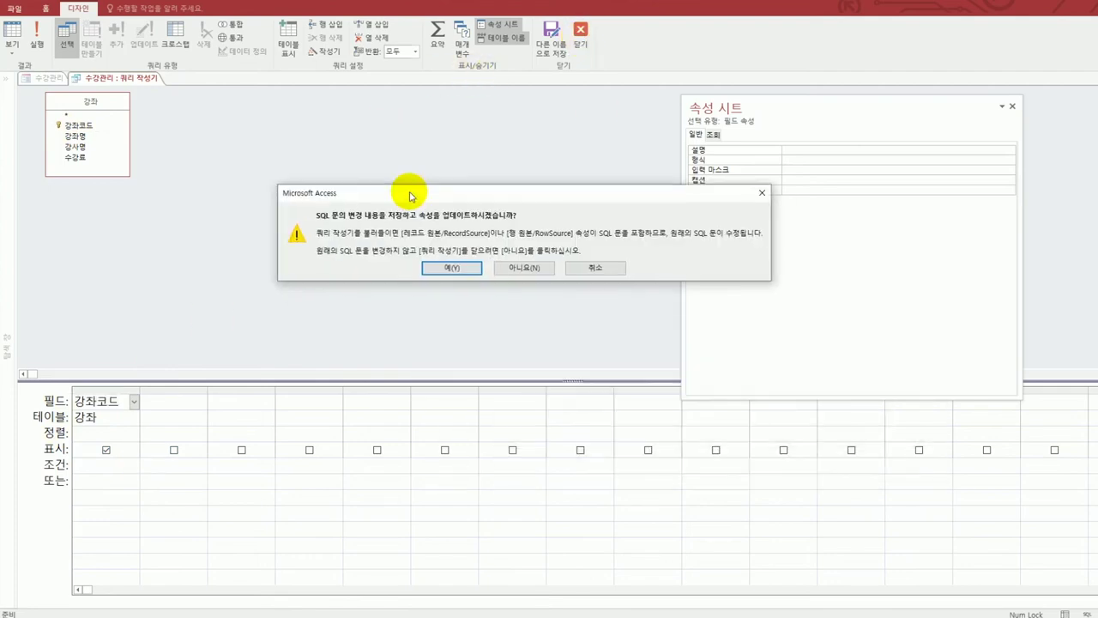
click(435, 269)
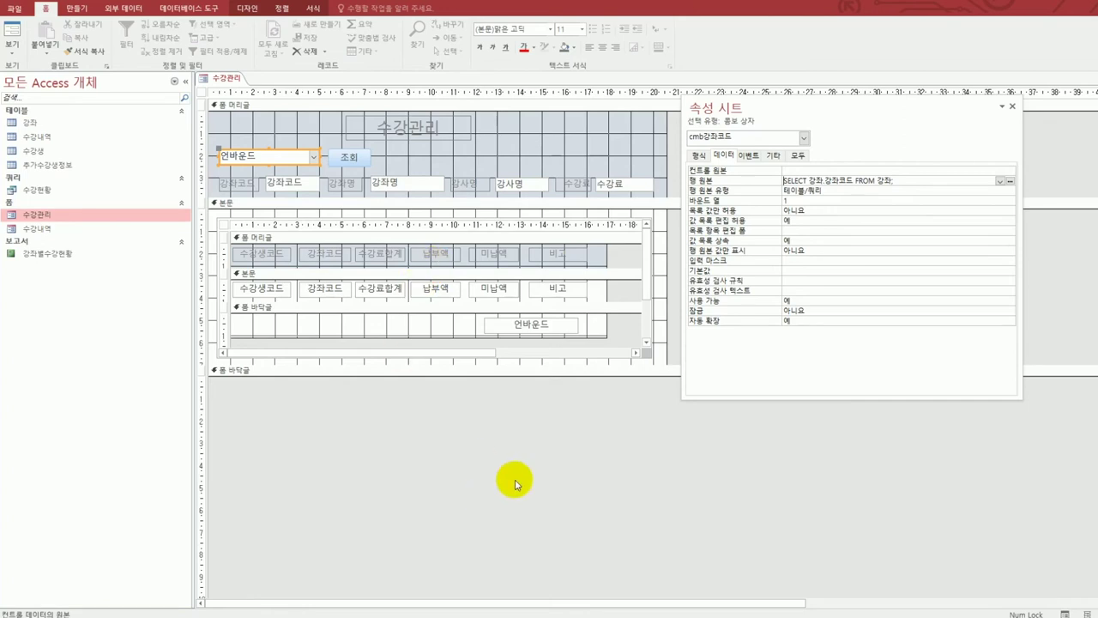
- Set the 컨트롤 원본 of the txt개수 text box in the subform footer to =Count(*) & "명"
click(508, 324)
click(515, 328)
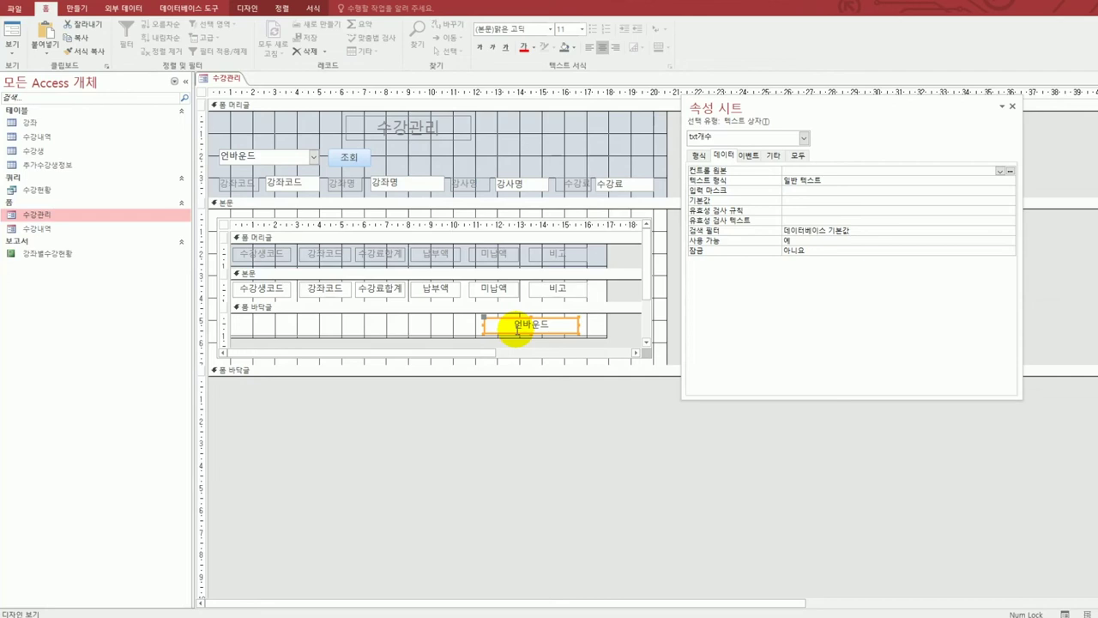
click(830, 170)
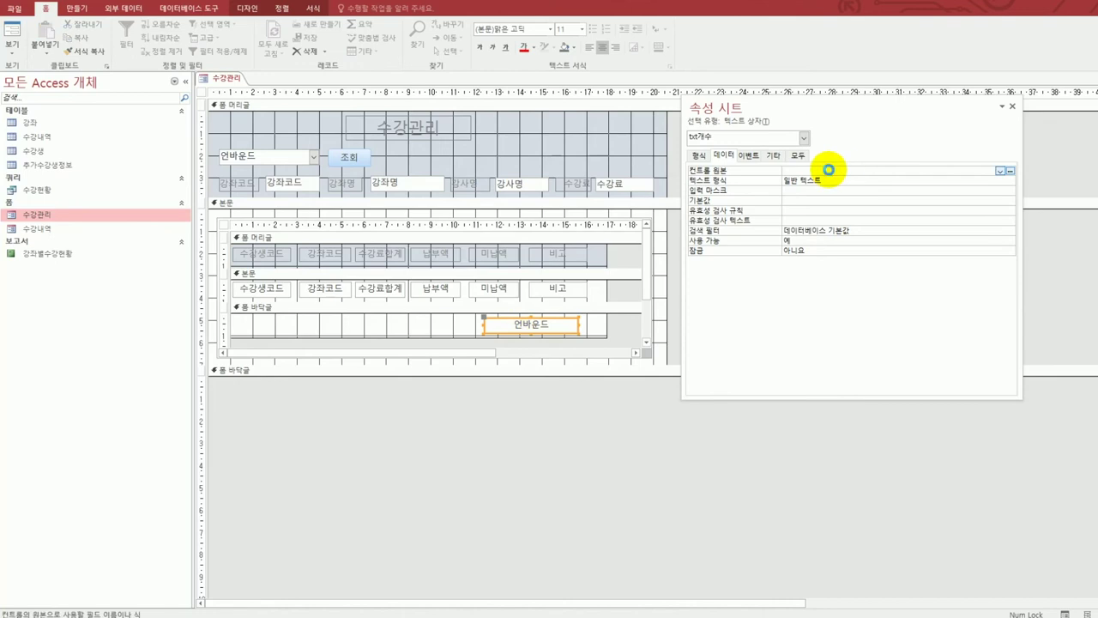
key(shift+F2)
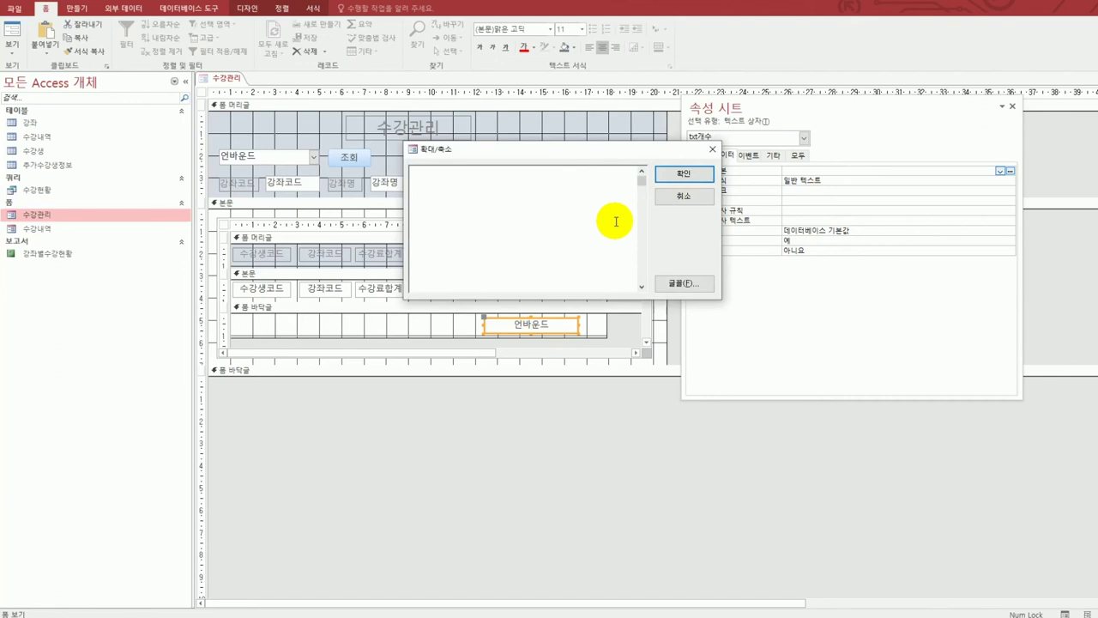
text(=count)
text(()
text(*)&)
text("명)
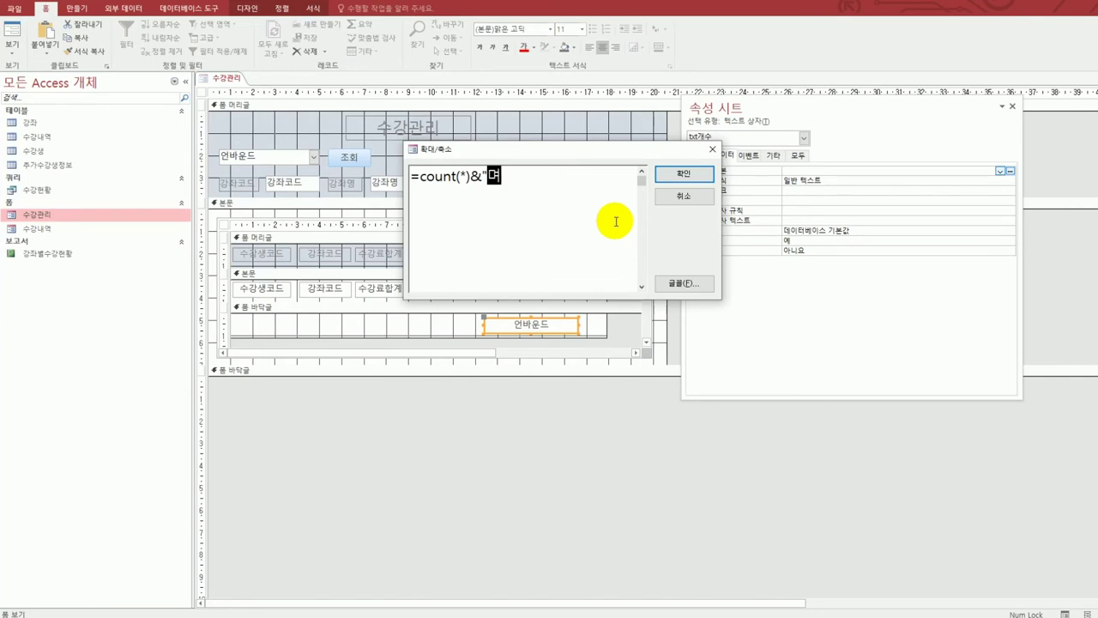
text(")
click(668, 173)
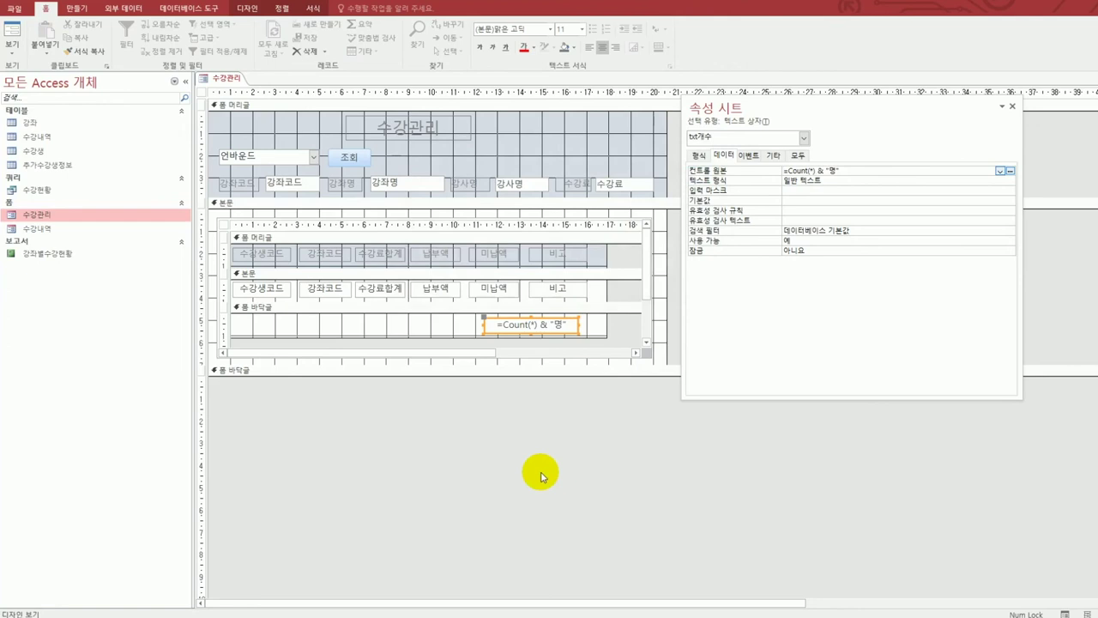
- Set both the 탐색 단추 and 레코드 선택기 properties of the 수강내역 subform to 아니요
click(296, 217)
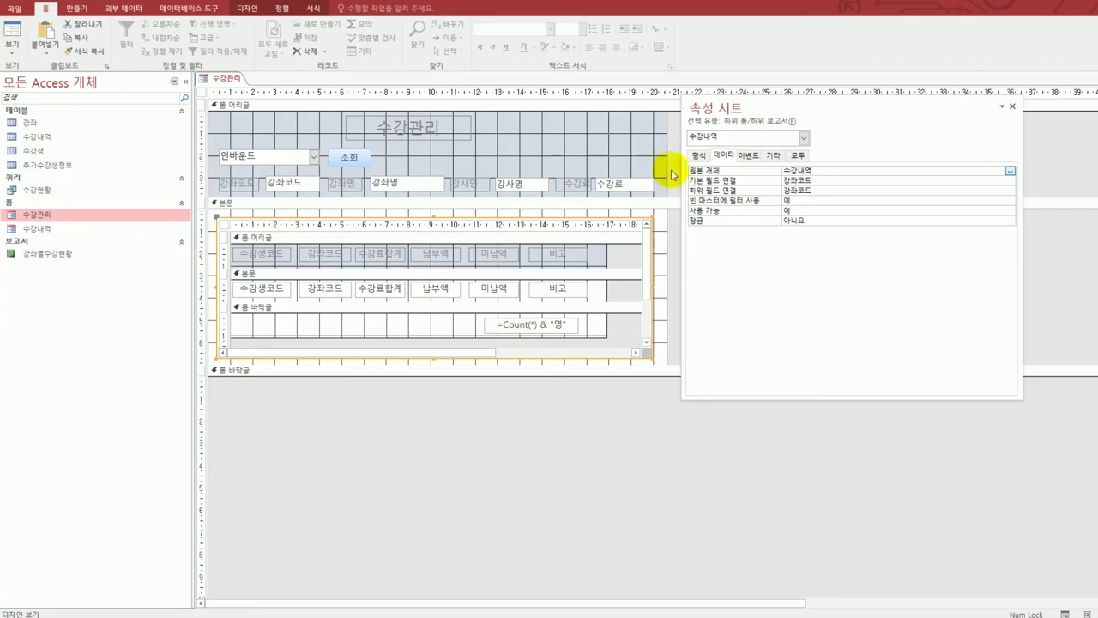
click(700, 156)
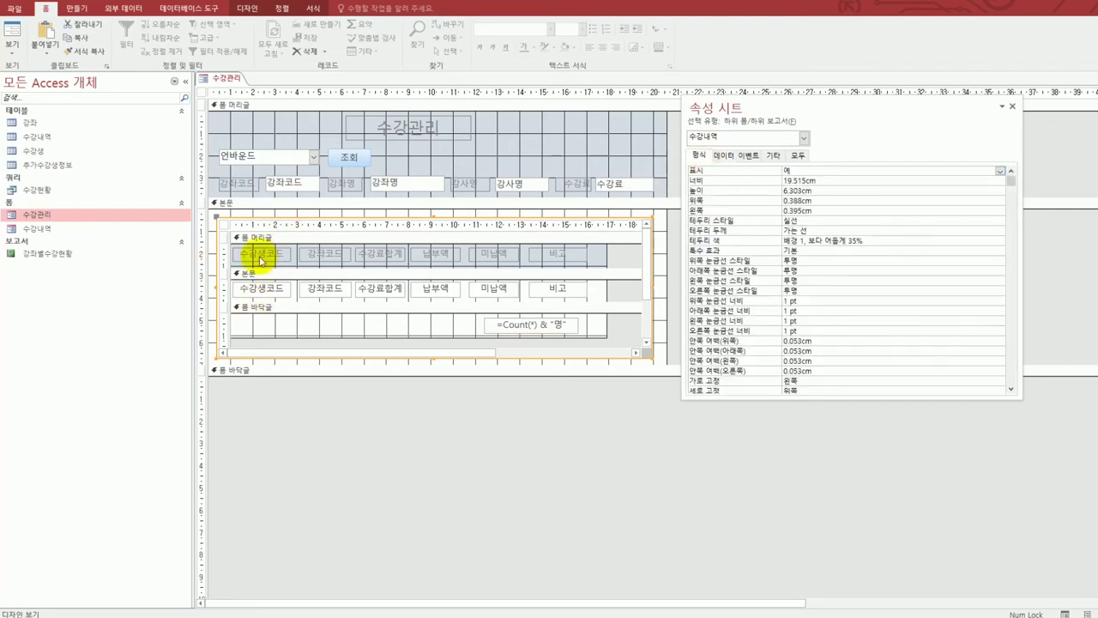
click(223, 224)
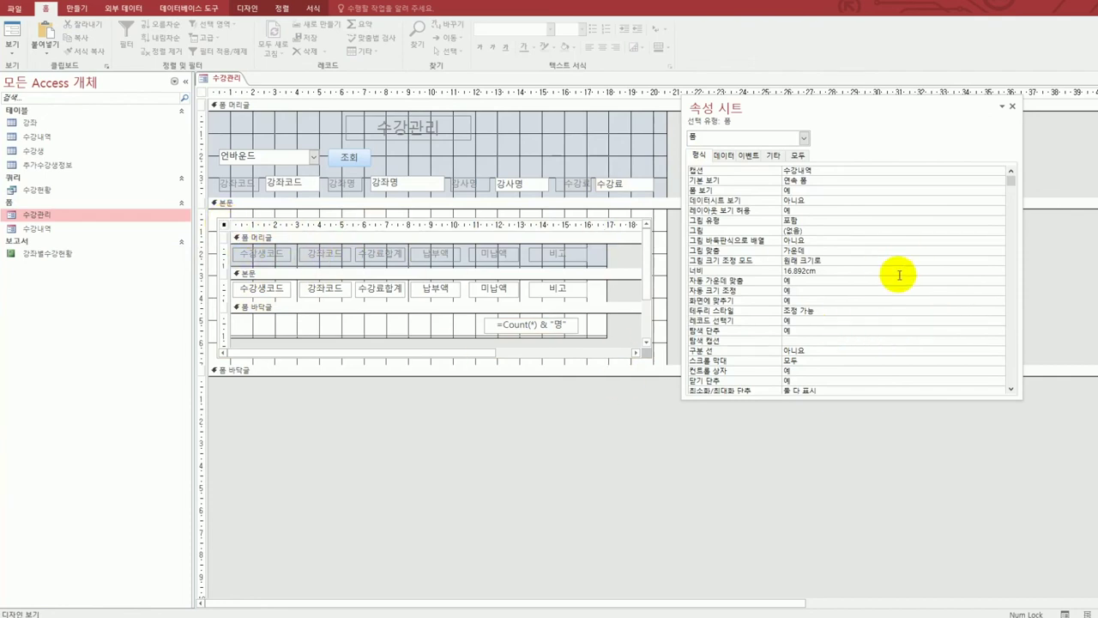
click(809, 331)
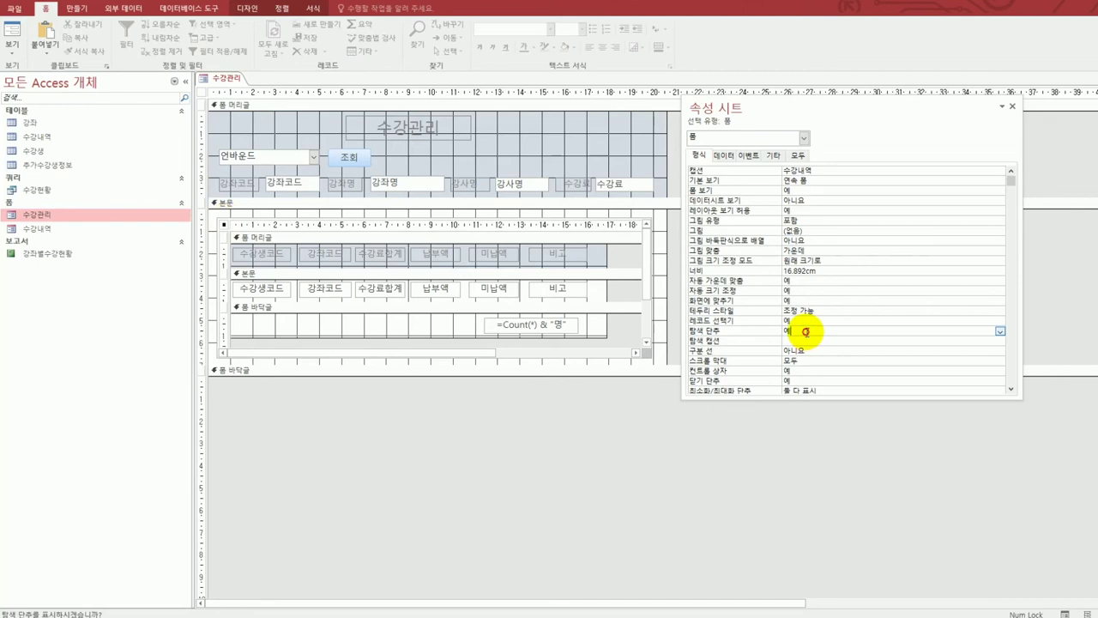
double_click(807, 332)
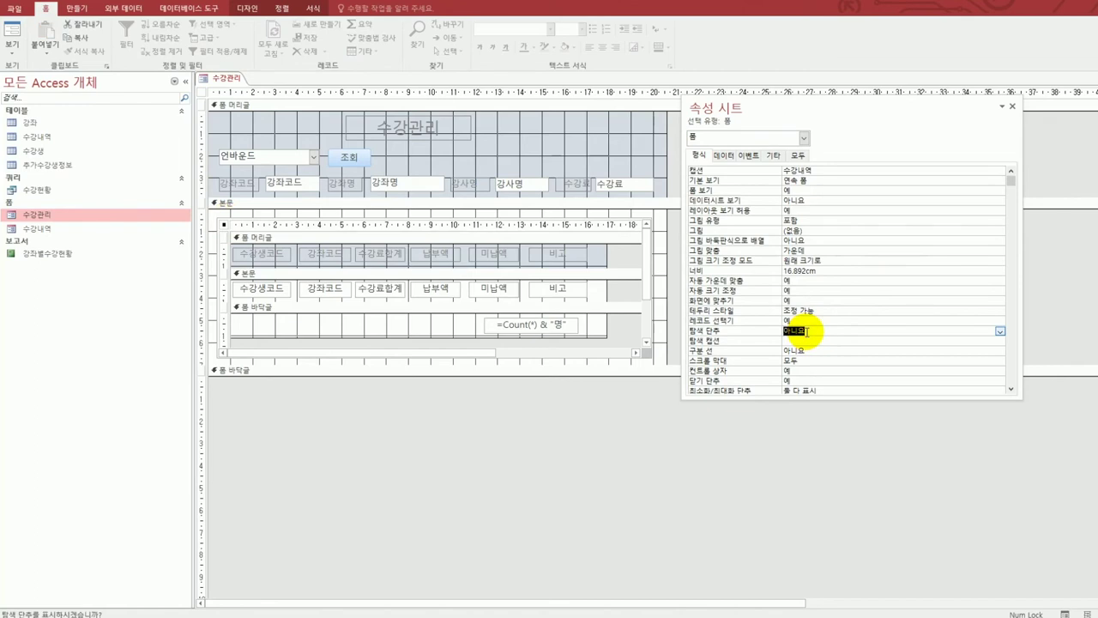
click(805, 326)
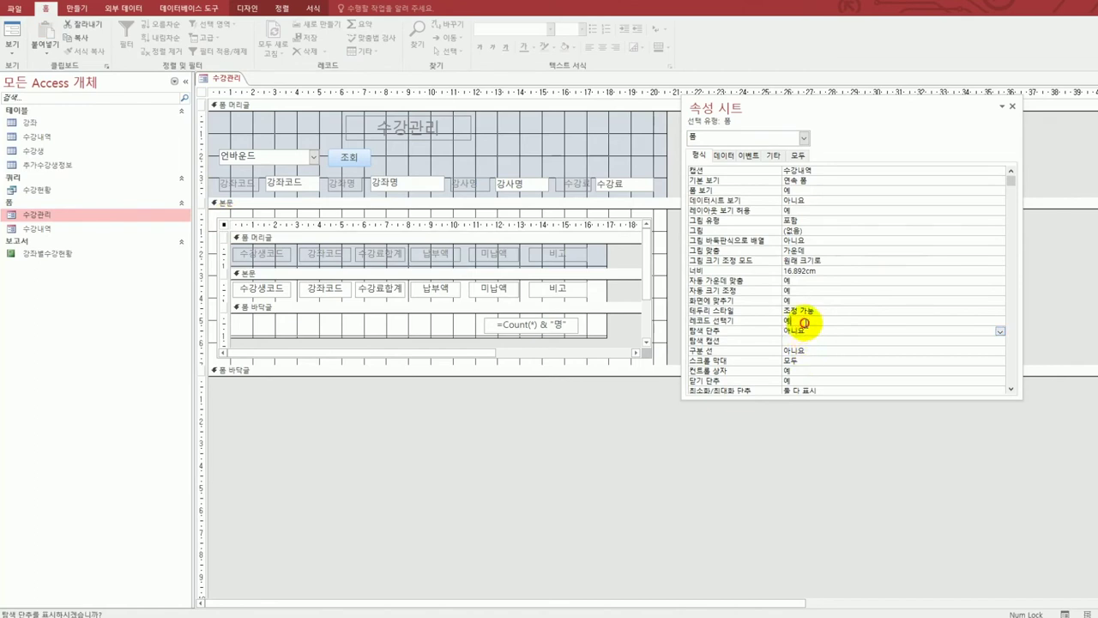
double_click(805, 324)
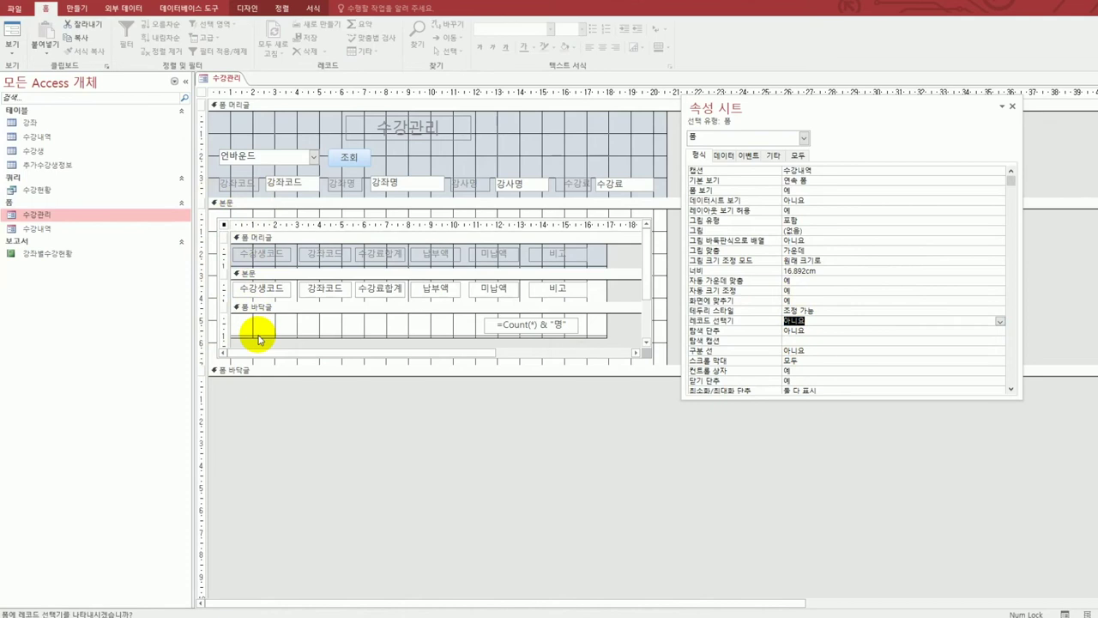
- Display the 수강관리 form in form view and check the course code list of the combo box
click(17, 3)
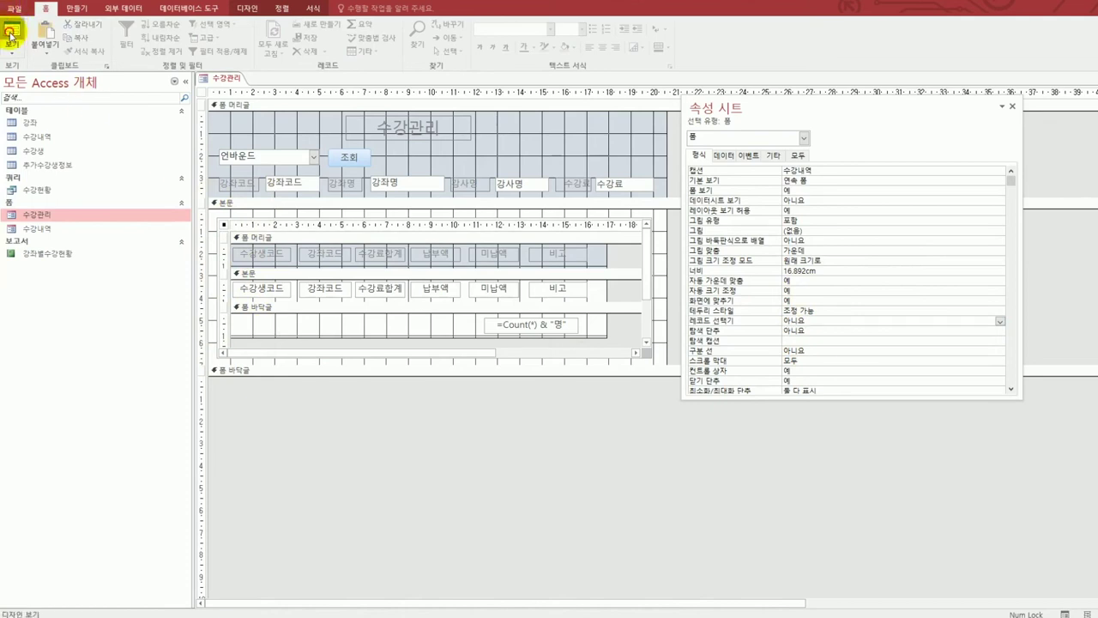
click(12, 32)
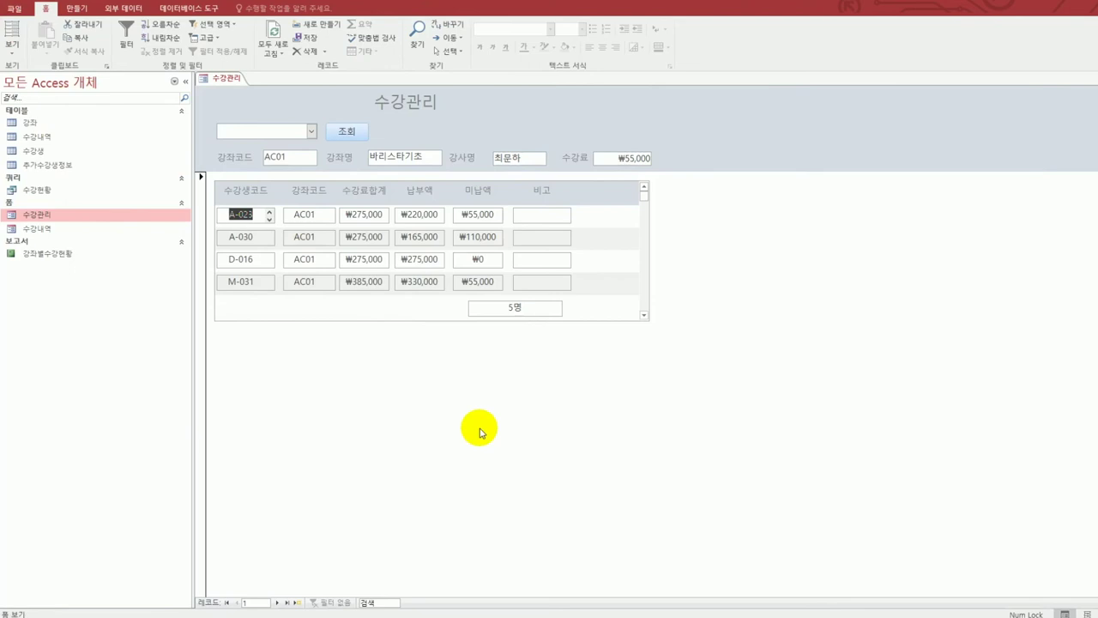
click(310, 131)
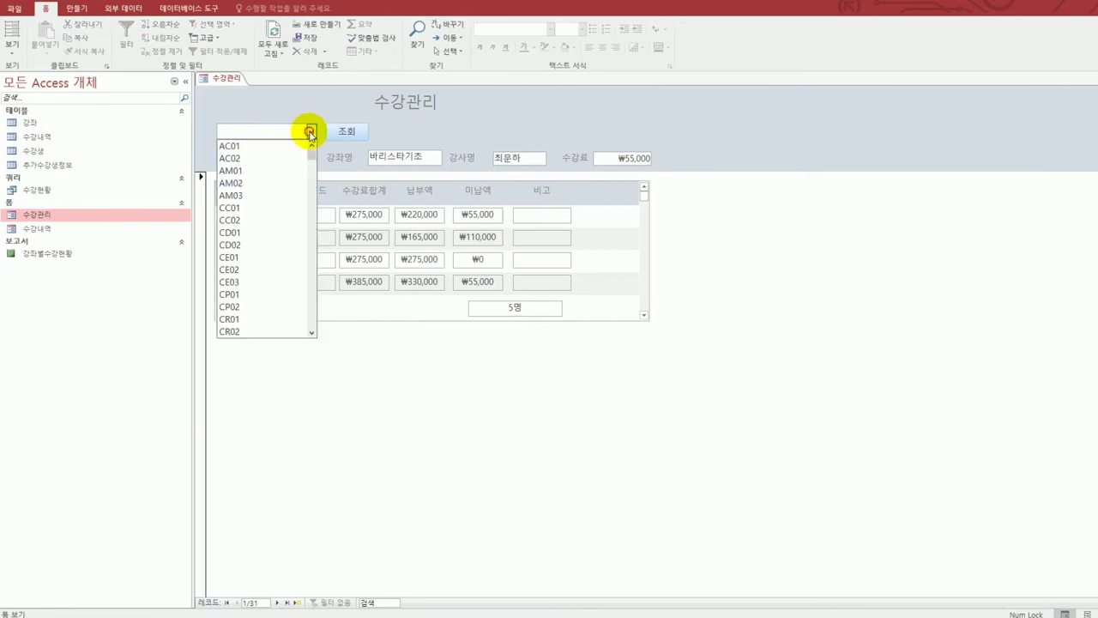
click(310, 131)
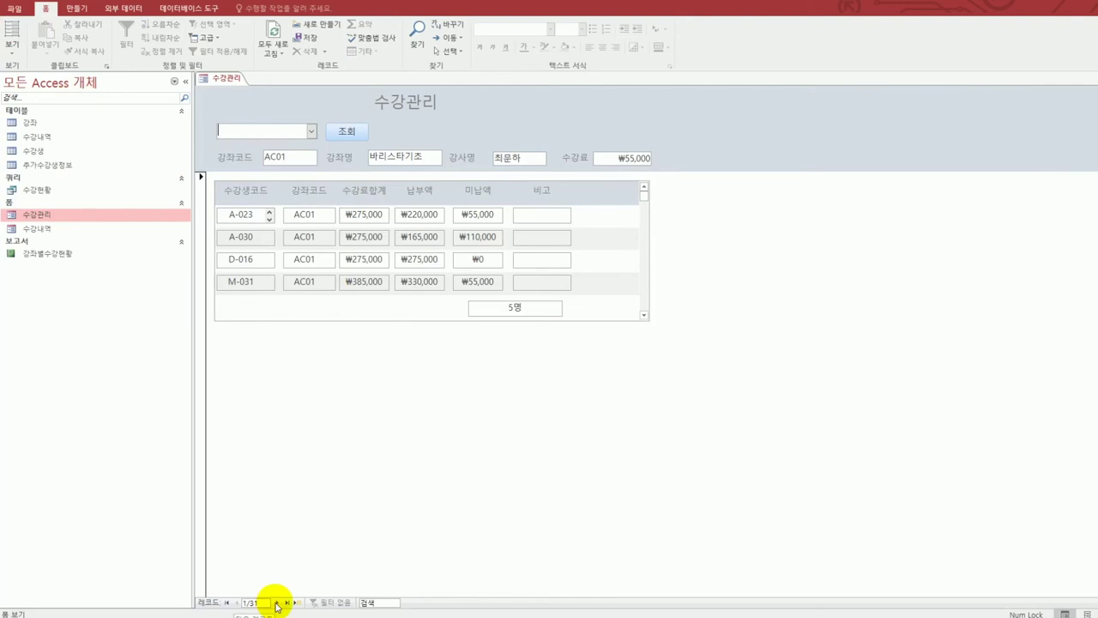
- Browse forward and back through the 수강관리 form's records to check the subform and its count, and close the form
click(277, 604)
click(277, 603)
click(277, 604)
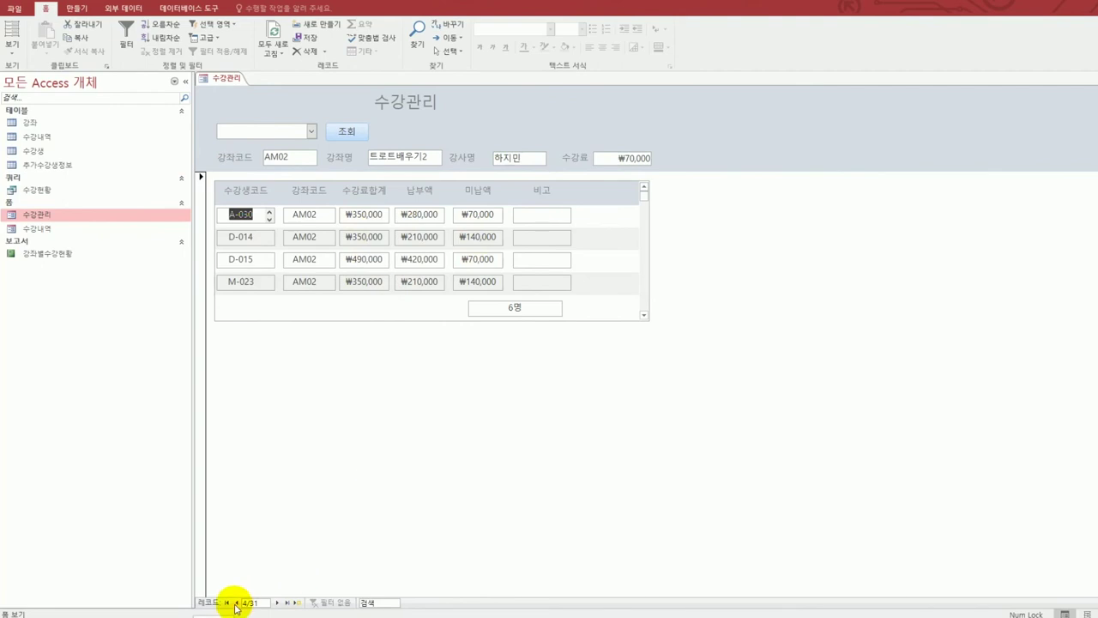
click(236, 603)
click(236, 603)
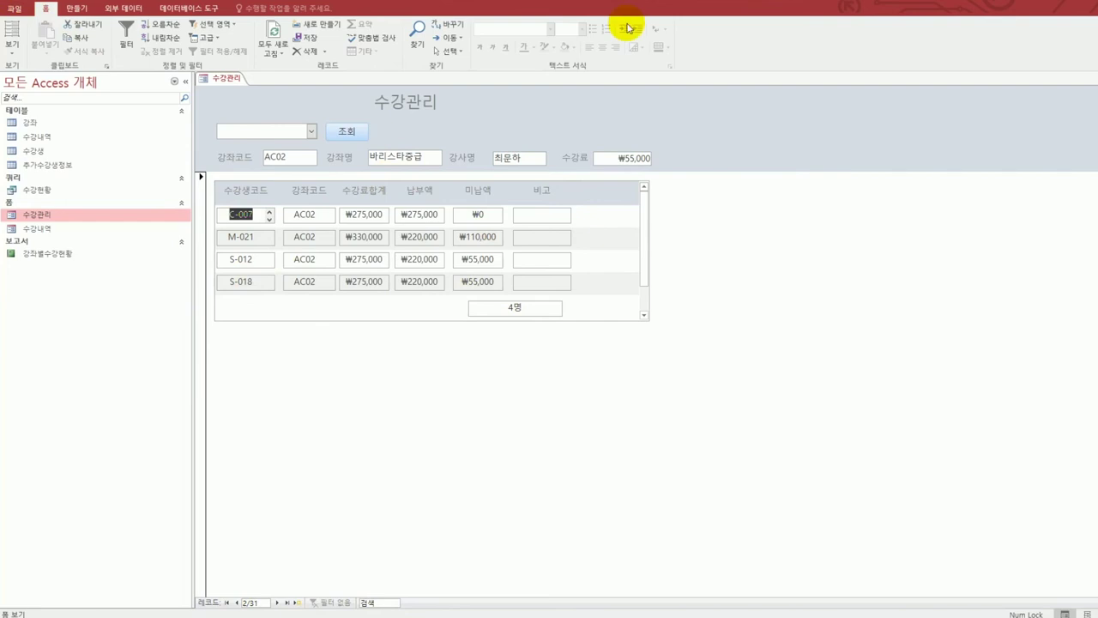
click(1092, 78)
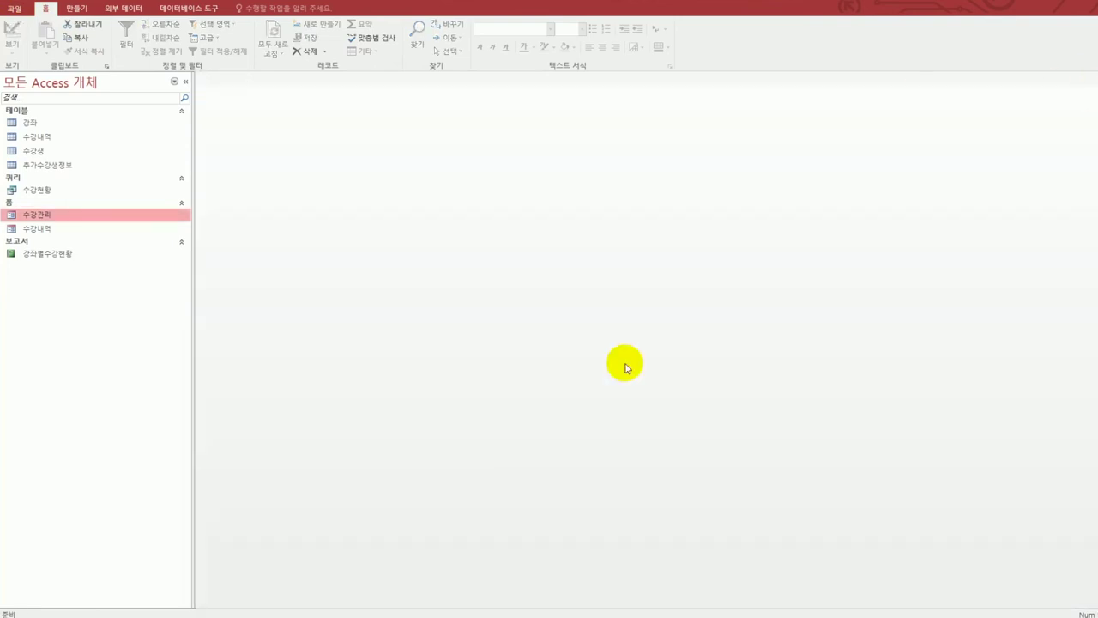
- Consult the exam sheet's conditional formatting task and open the 수강내역 form in design view
key(alt+Tab)
scroll(775, 233, down, 5)
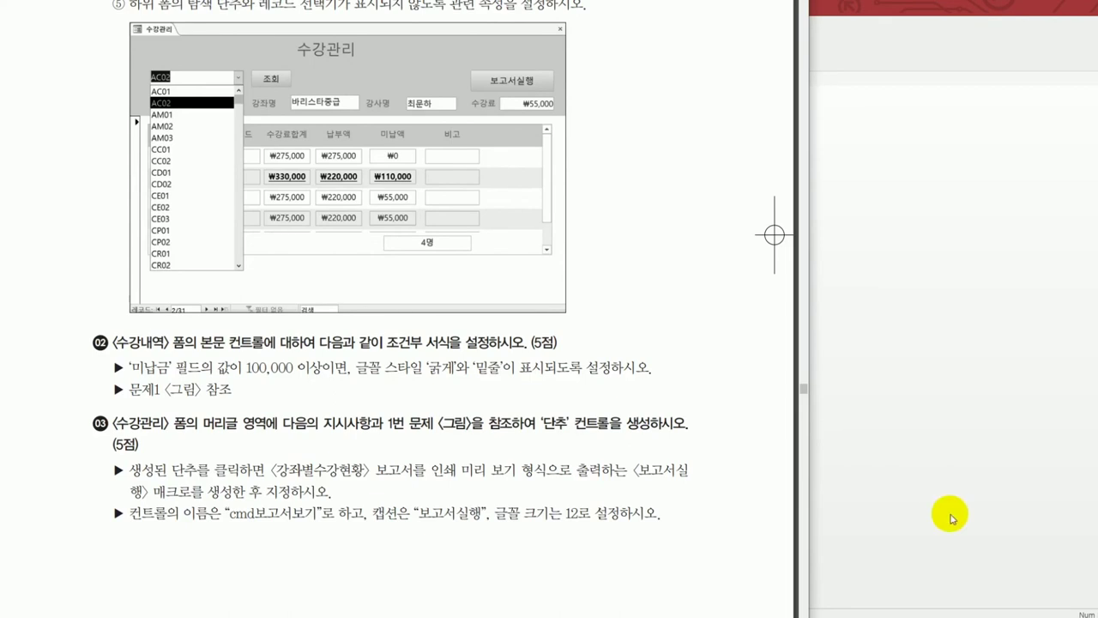
key(alt+Tab)
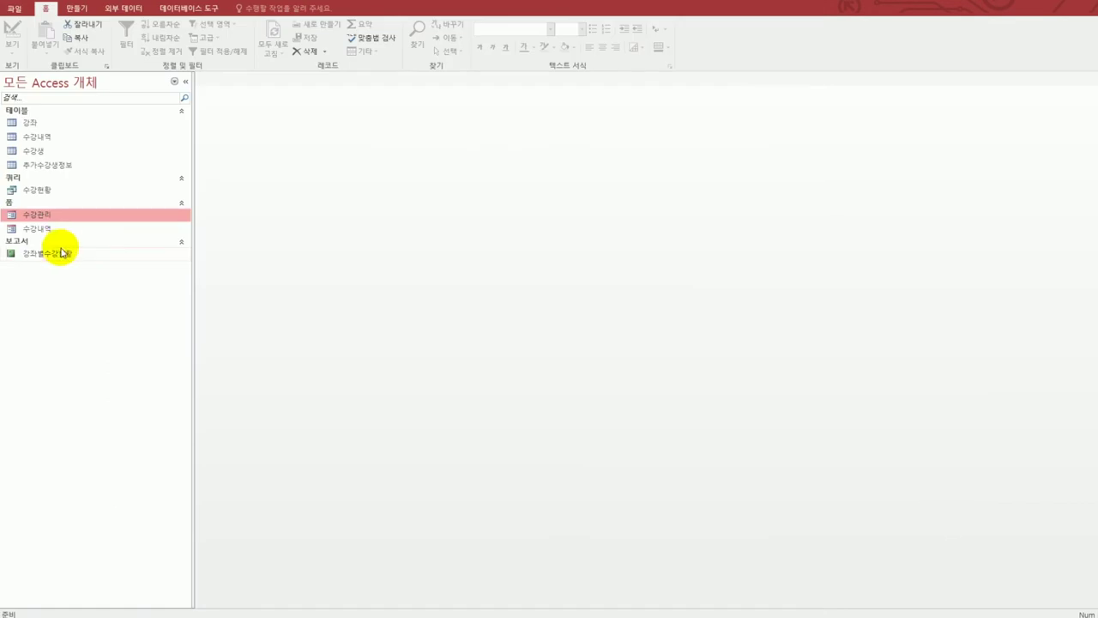
click(64, 232)
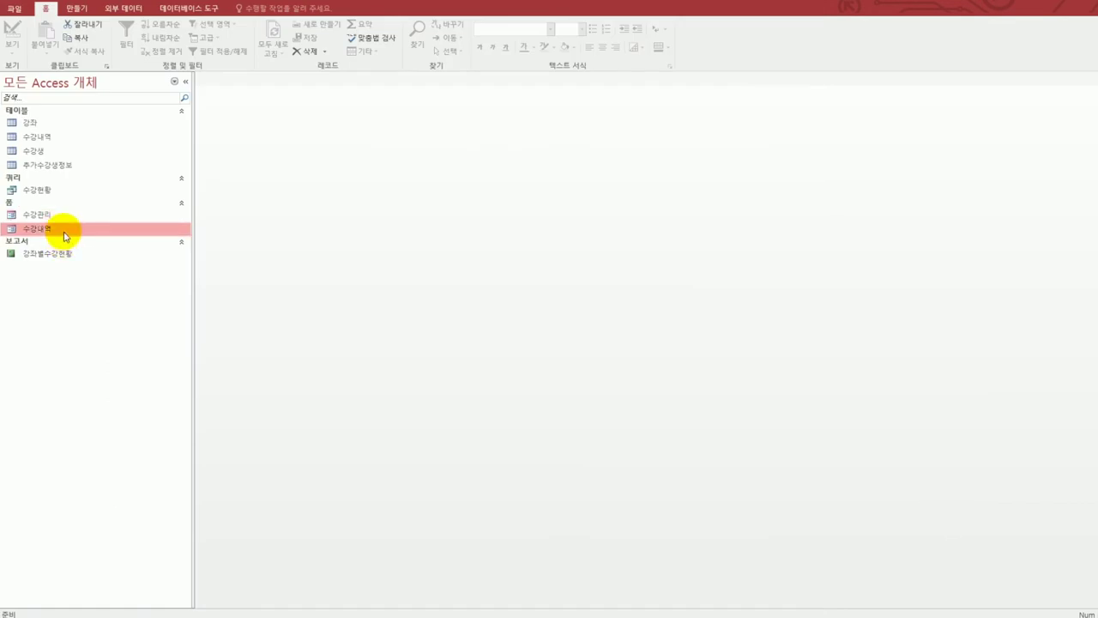
right_click(64, 231)
click(126, 262)
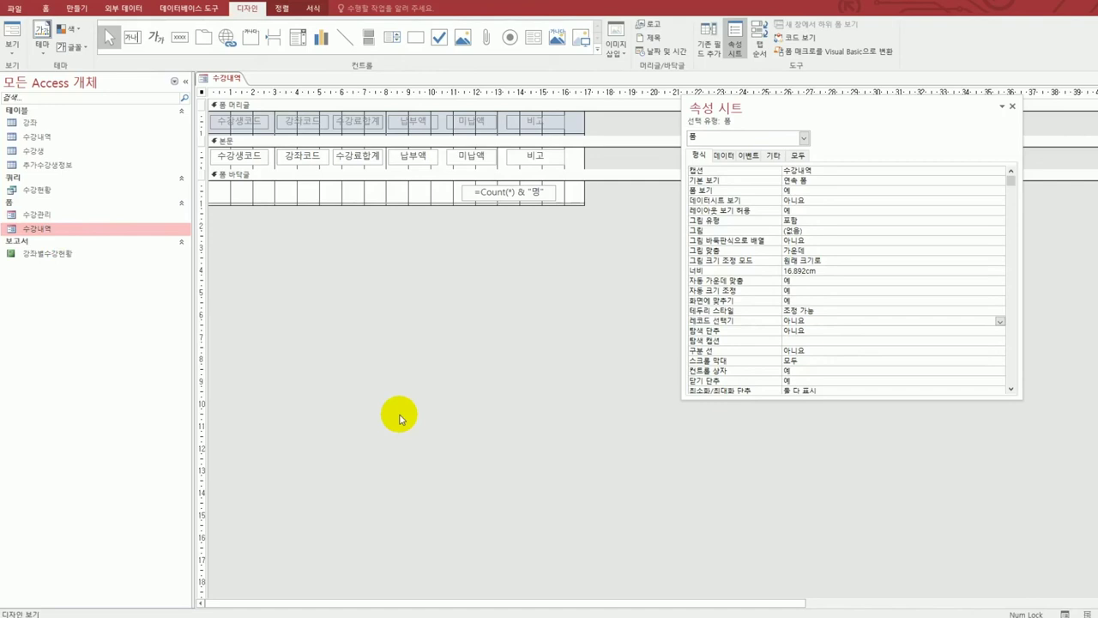
- Create a conditional formatting rule for all text boxes in the 수강내역 form's detail section using the expression [미납액]>=100000
click(200, 158)
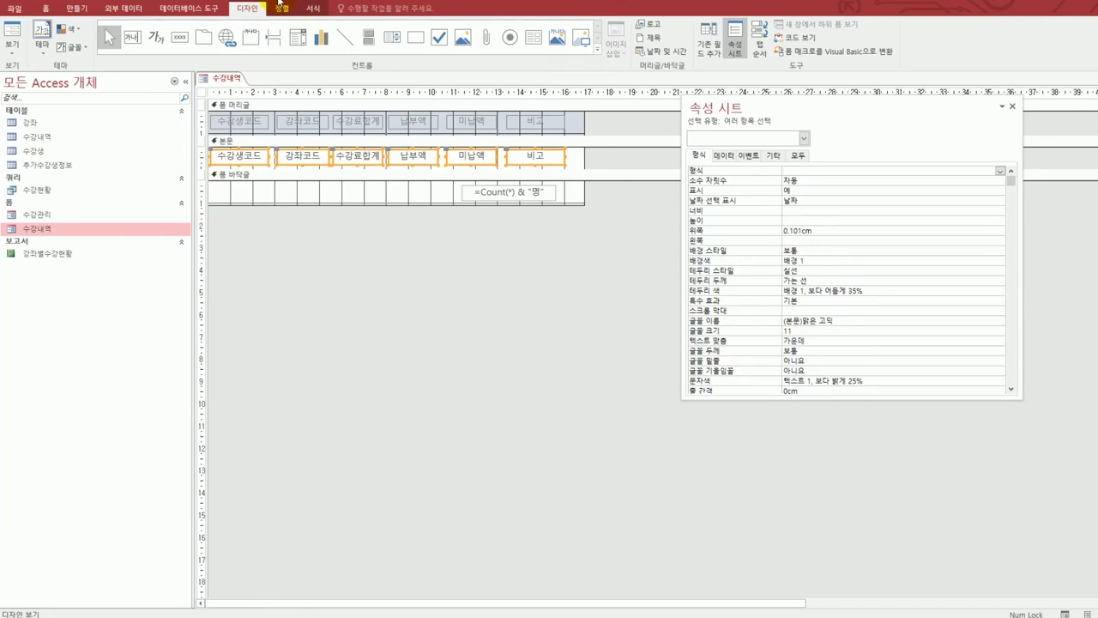
click(313, 8)
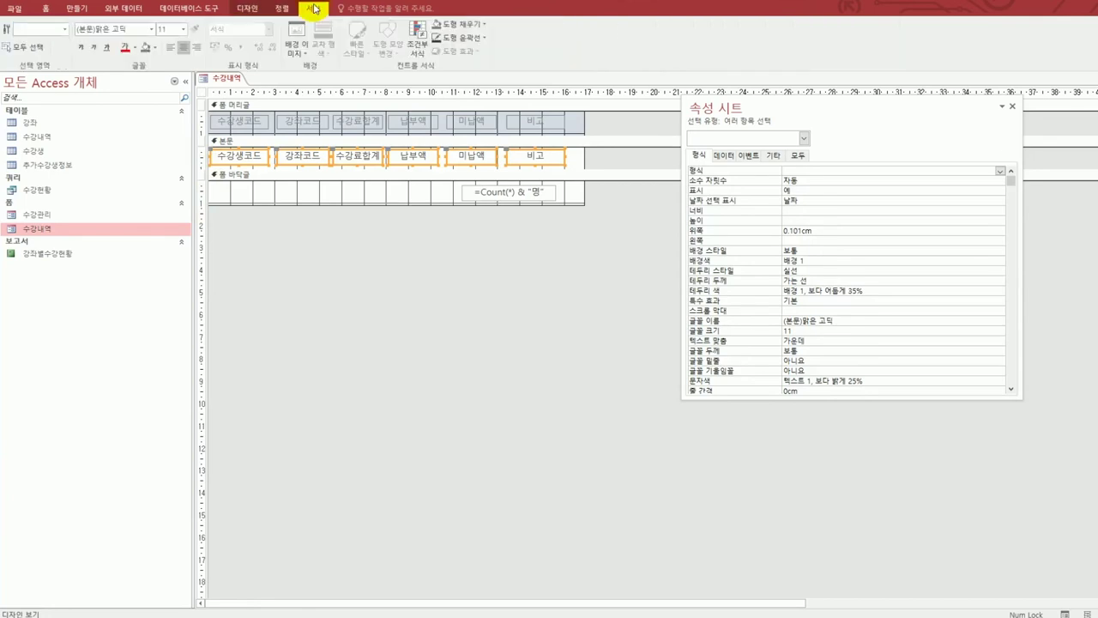
click(417, 39)
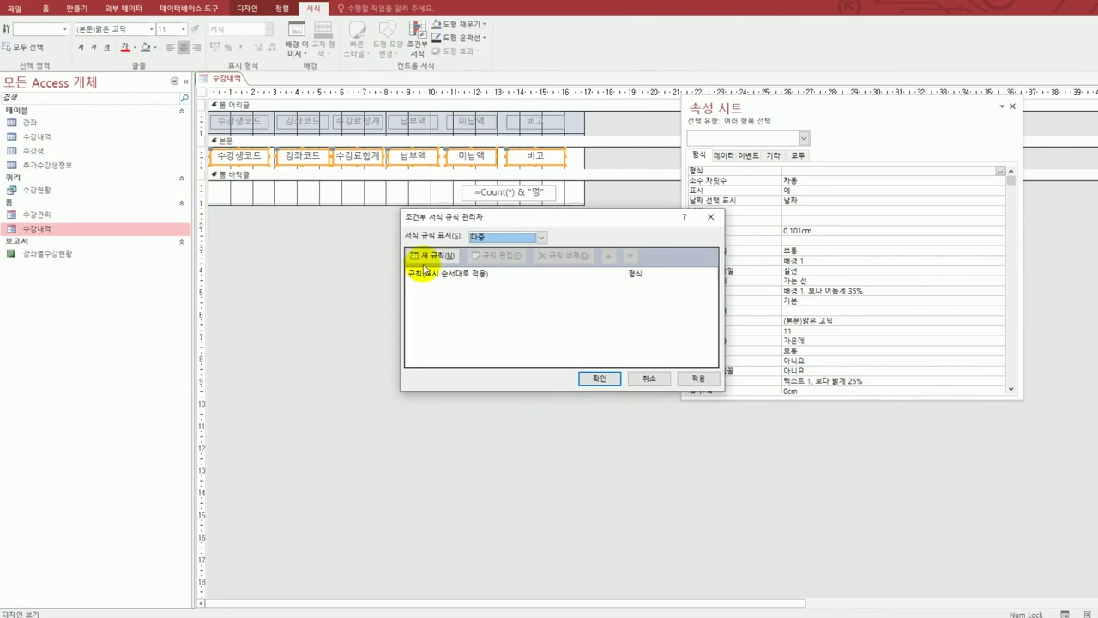
click(424, 260)
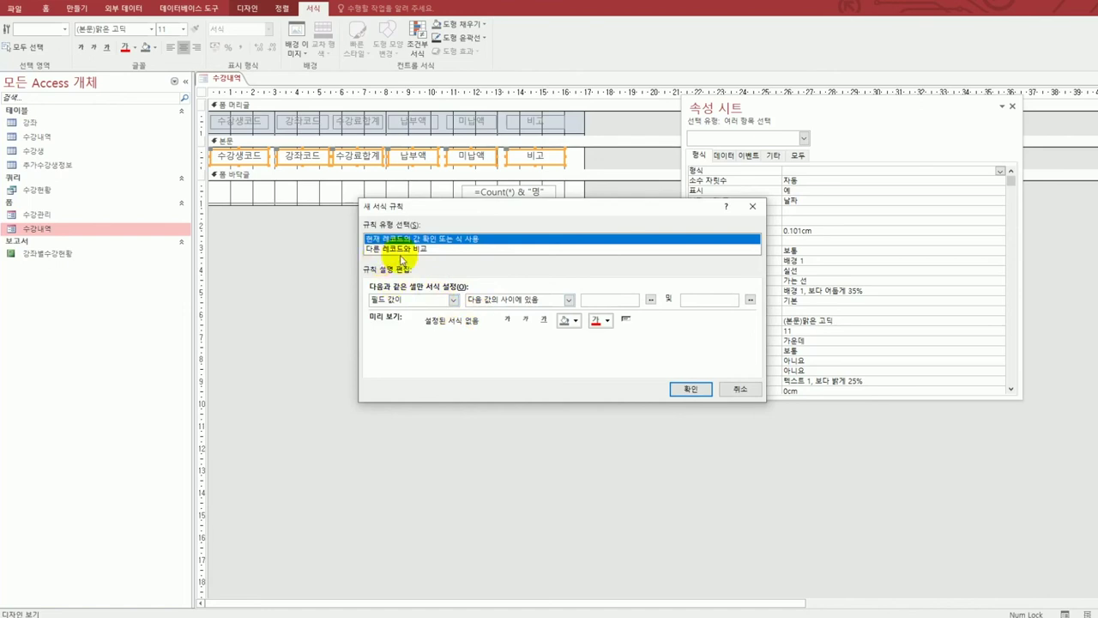
click(413, 300)
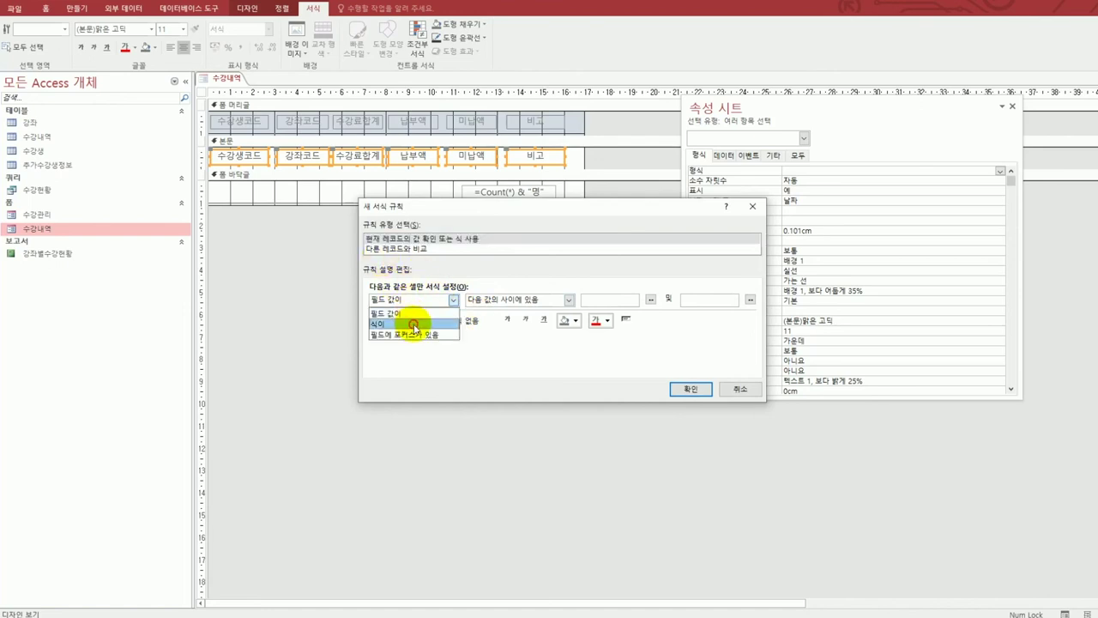
click(410, 320)
click(490, 297)
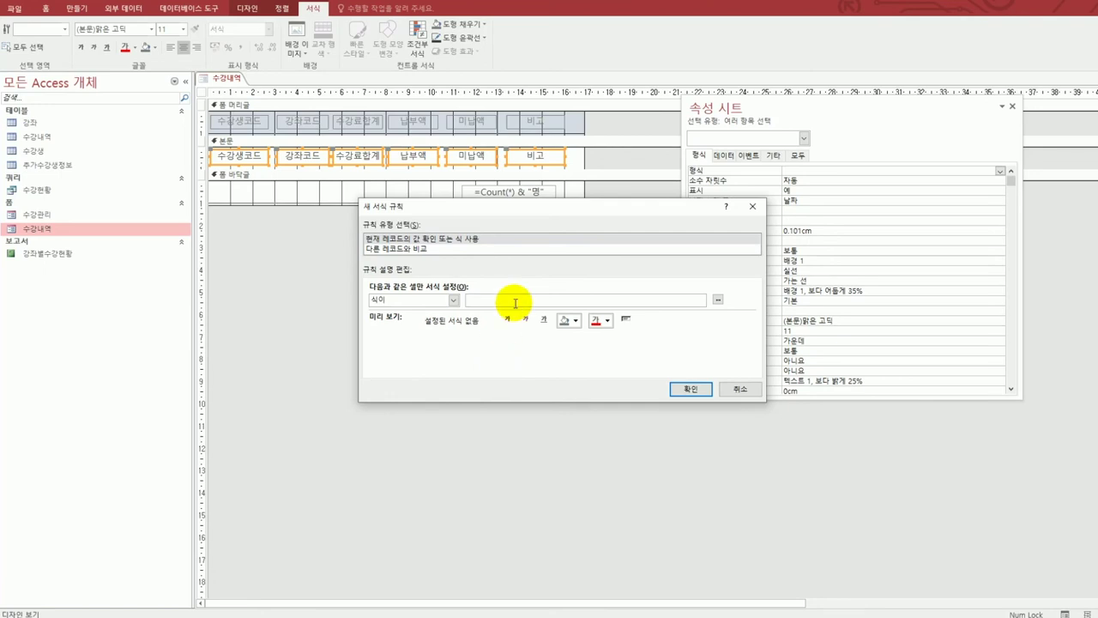
text(미납액]>=100000)
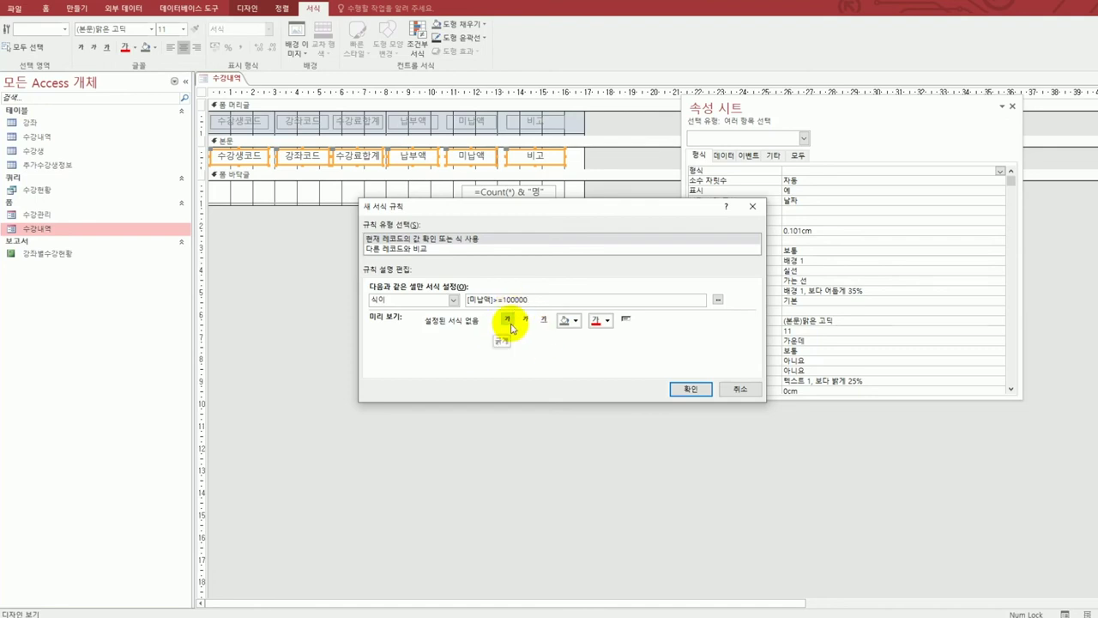
- Give the rule bold and underlined text, apply it to the detail controls, and close the 수강내역 form
click(508, 320)
click(544, 321)
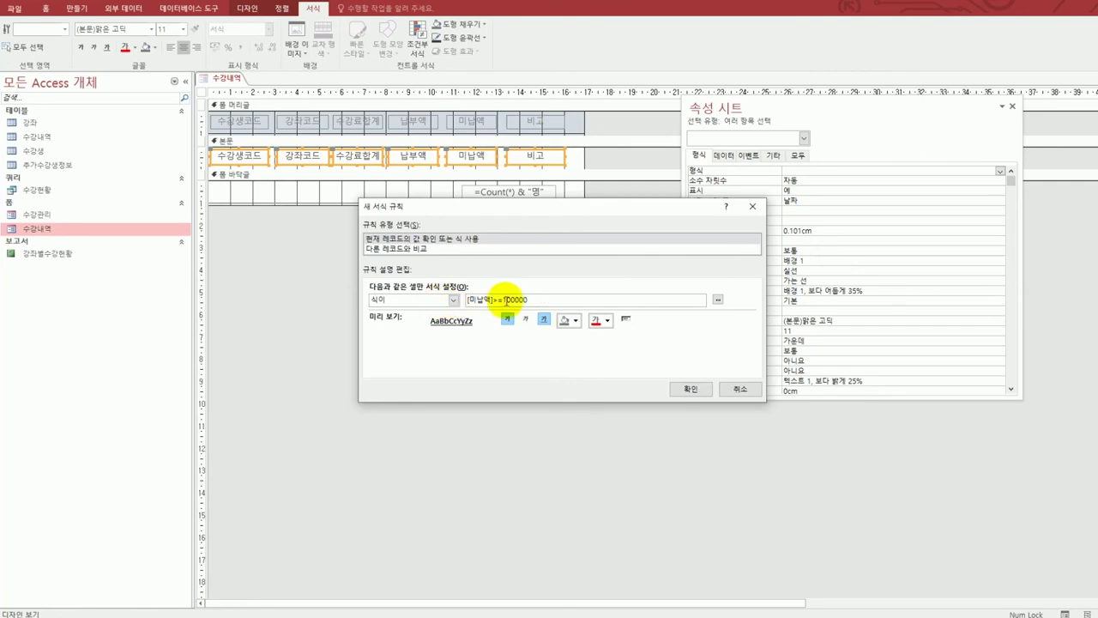
click(692, 389)
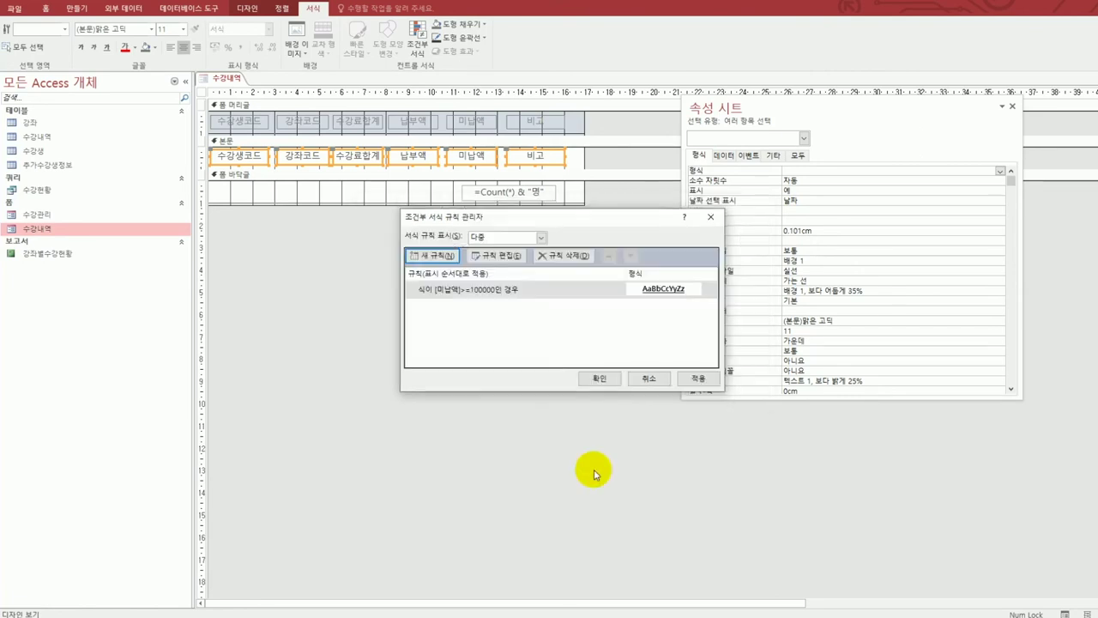
click(601, 380)
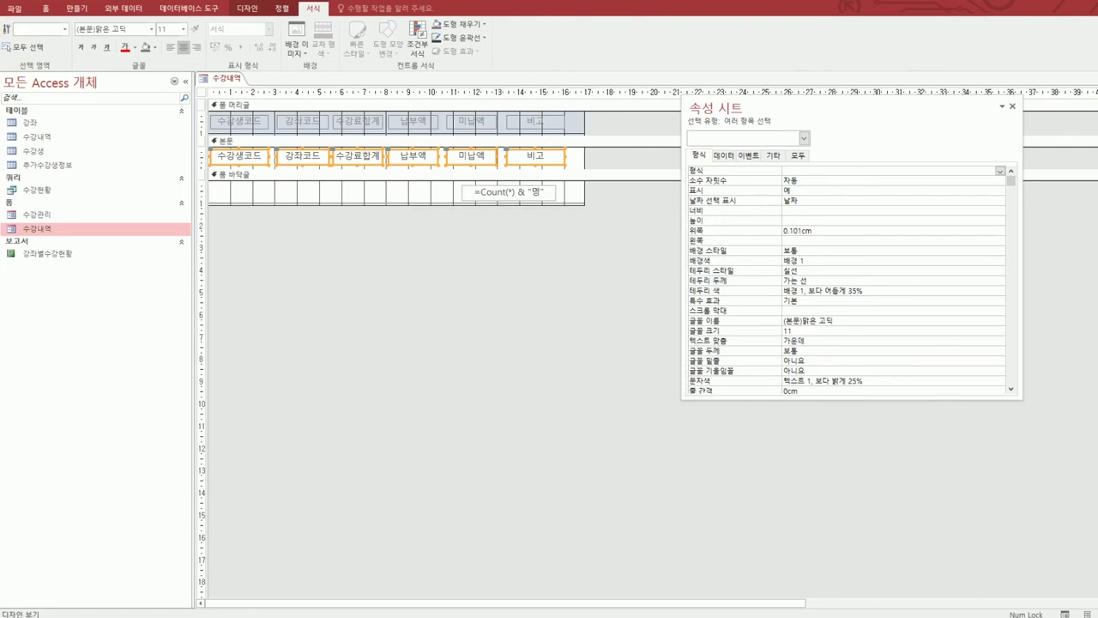
click(1091, 78)
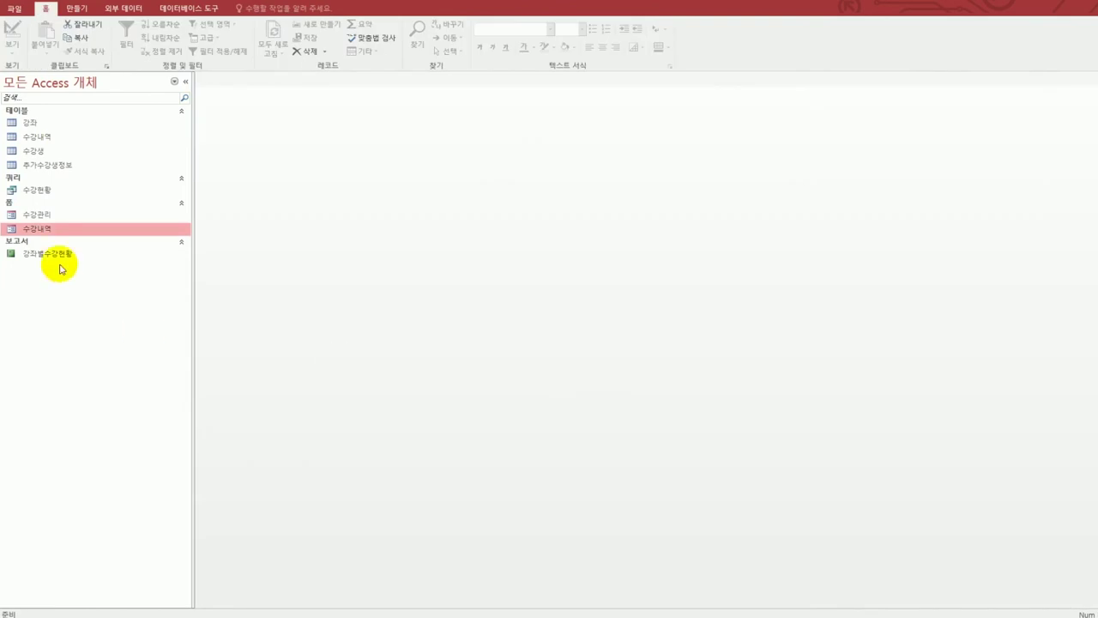
- Display the 수강관리 form to check the conditional formatting of the subform's rows, and close the form
double_click(51, 215)
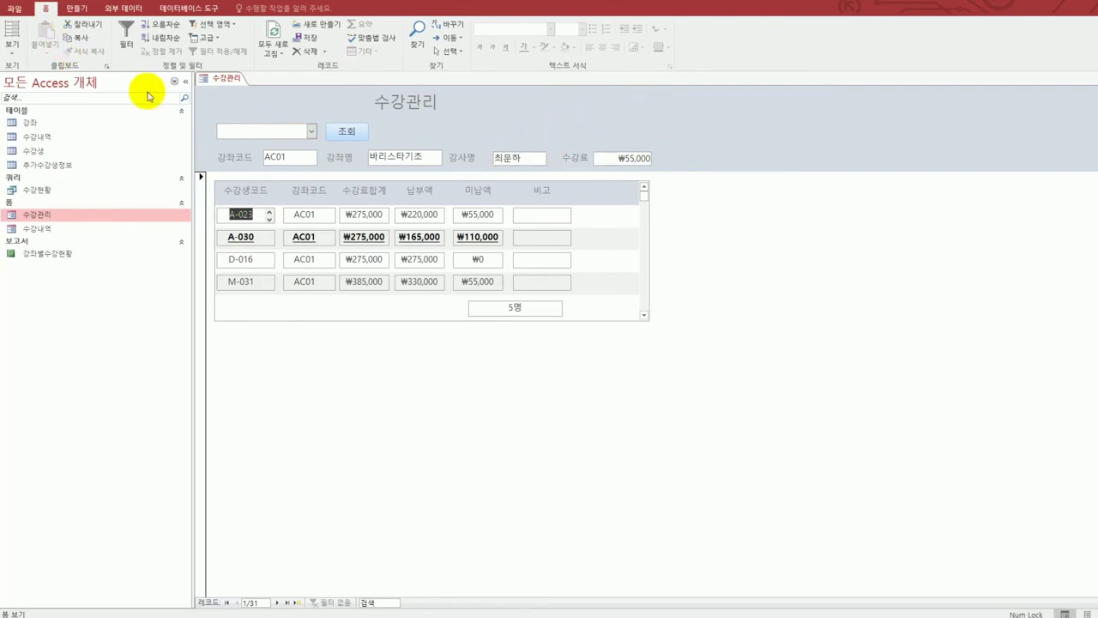
click(1092, 78)
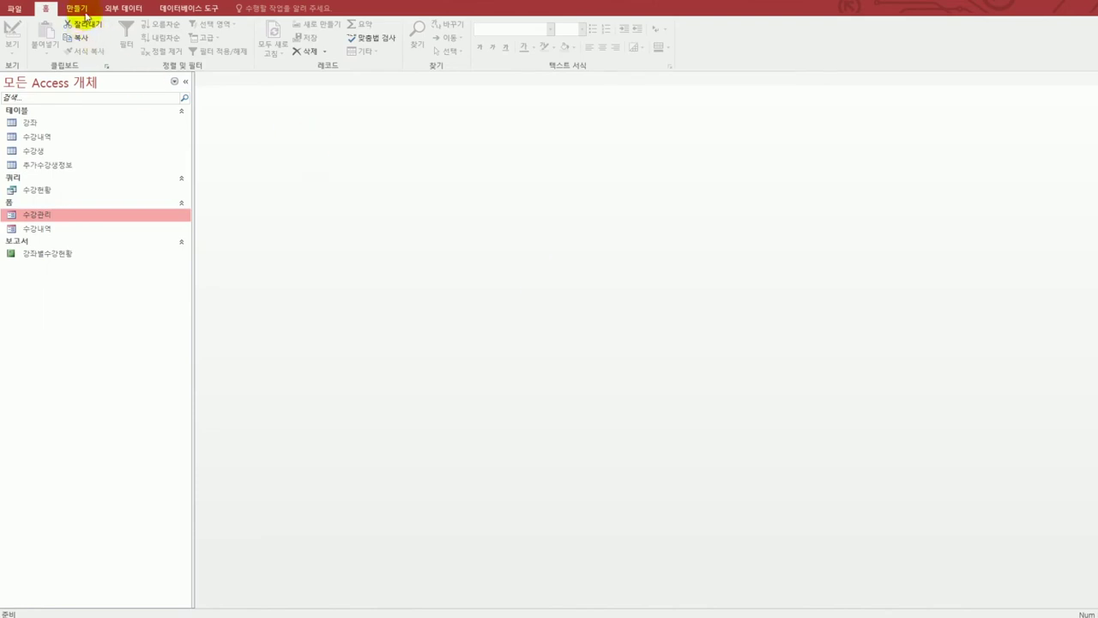
- Create a macro with an OpenReport action that opens the 강좌별수강현황 report in 인쇄 미리 보기 view
click(84, 12)
click(553, 39)
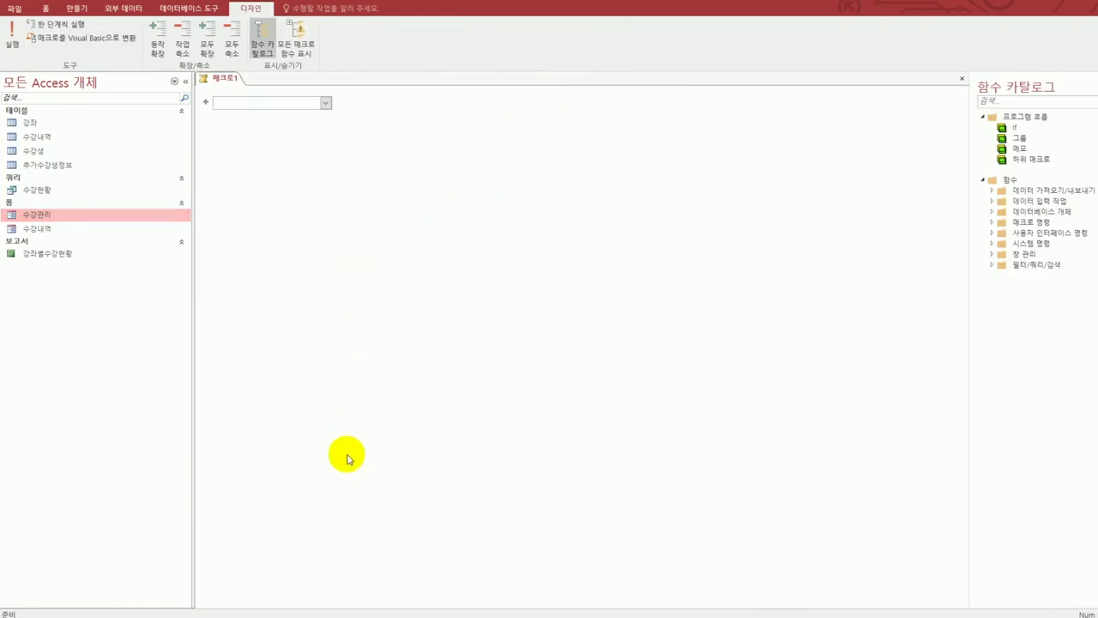
click(327, 102)
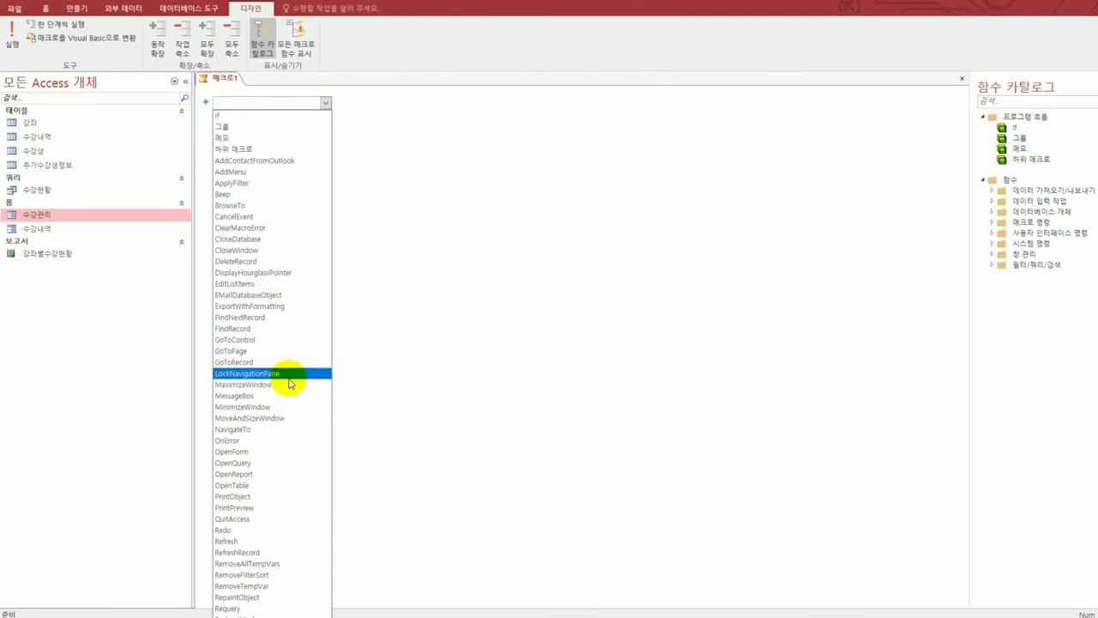
click(274, 477)
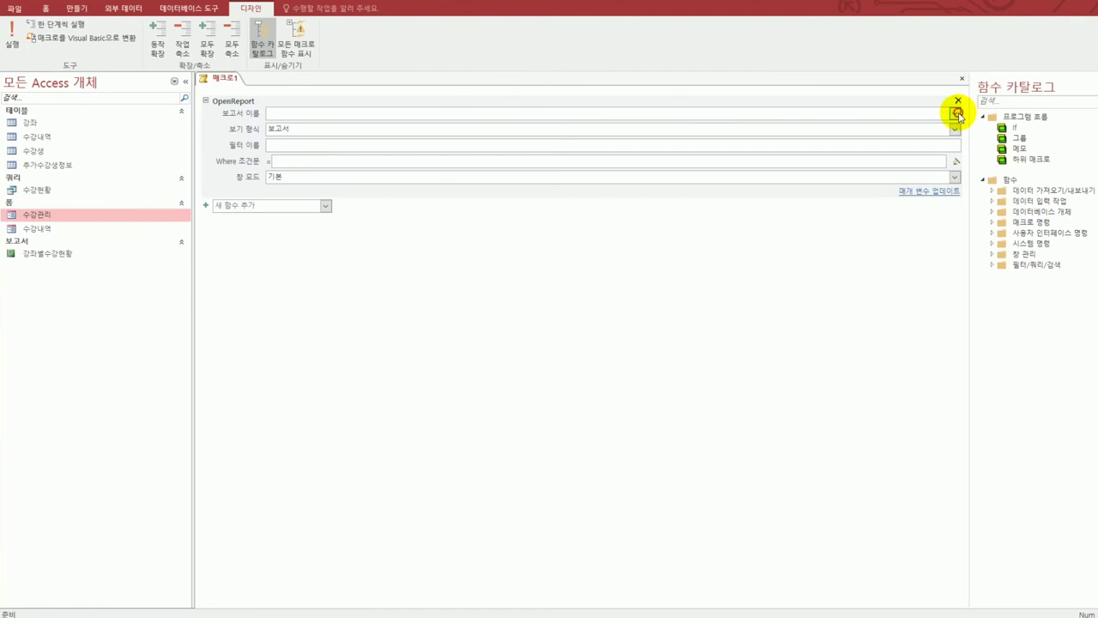
click(956, 114)
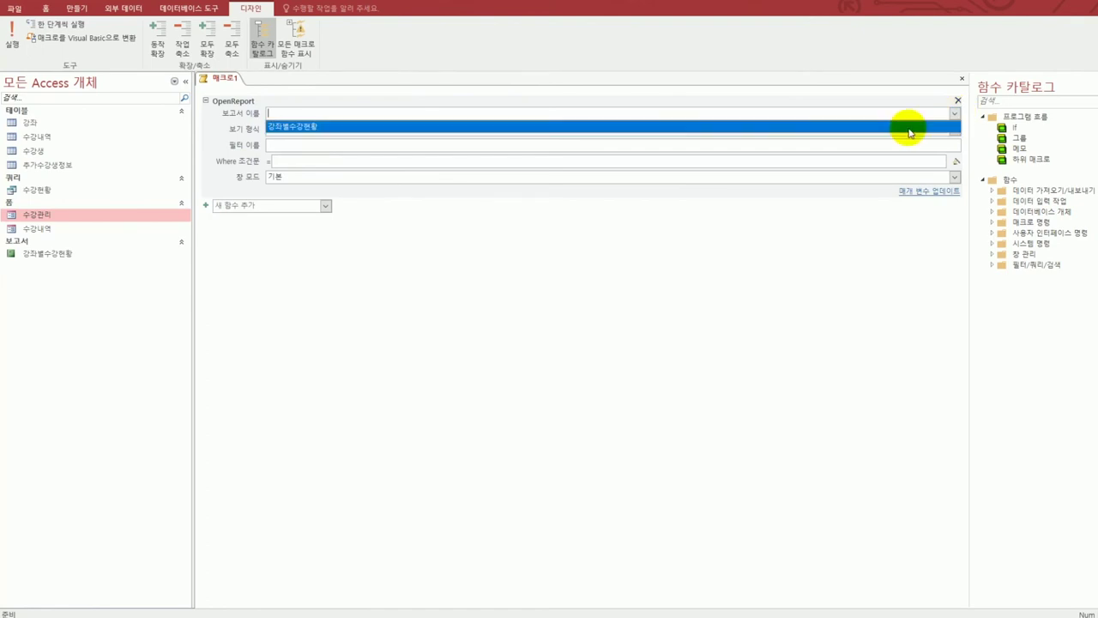
click(631, 131)
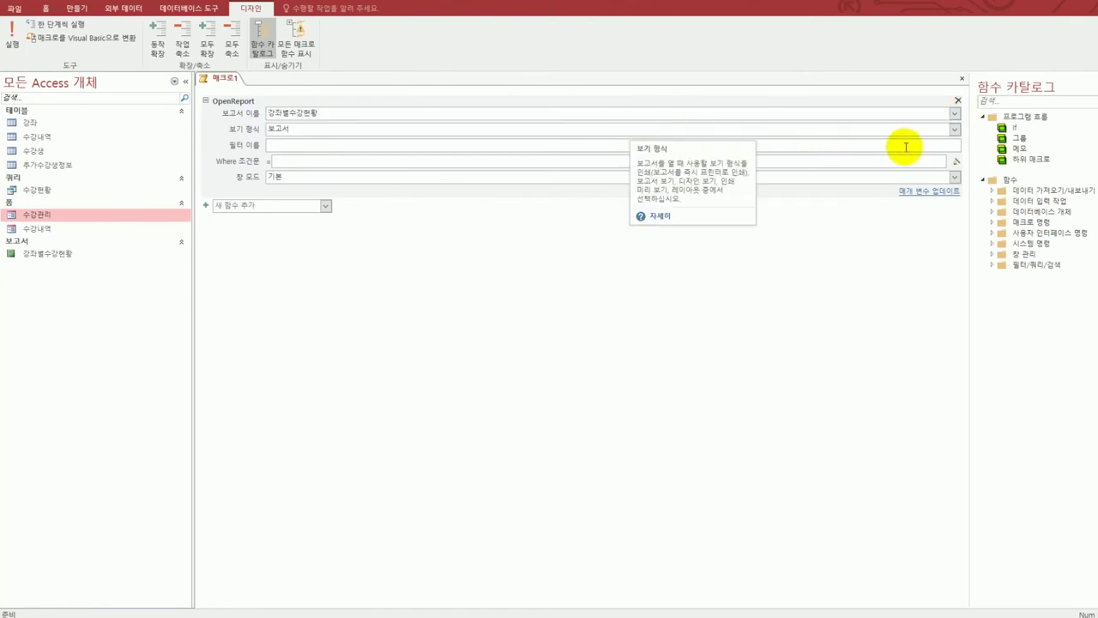
click(955, 130)
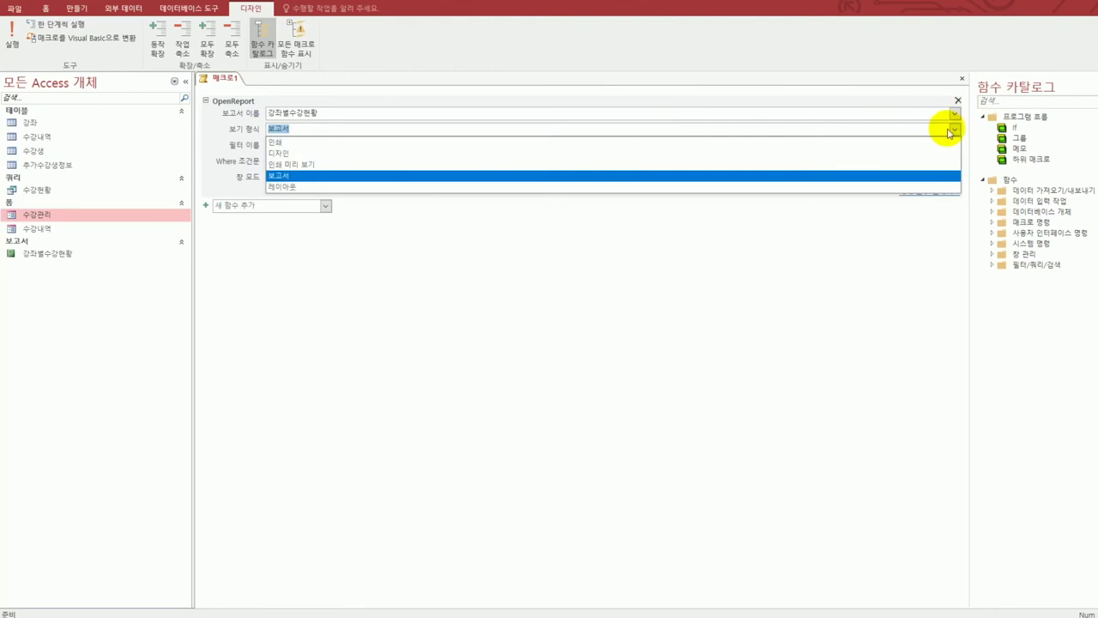
click(873, 162)
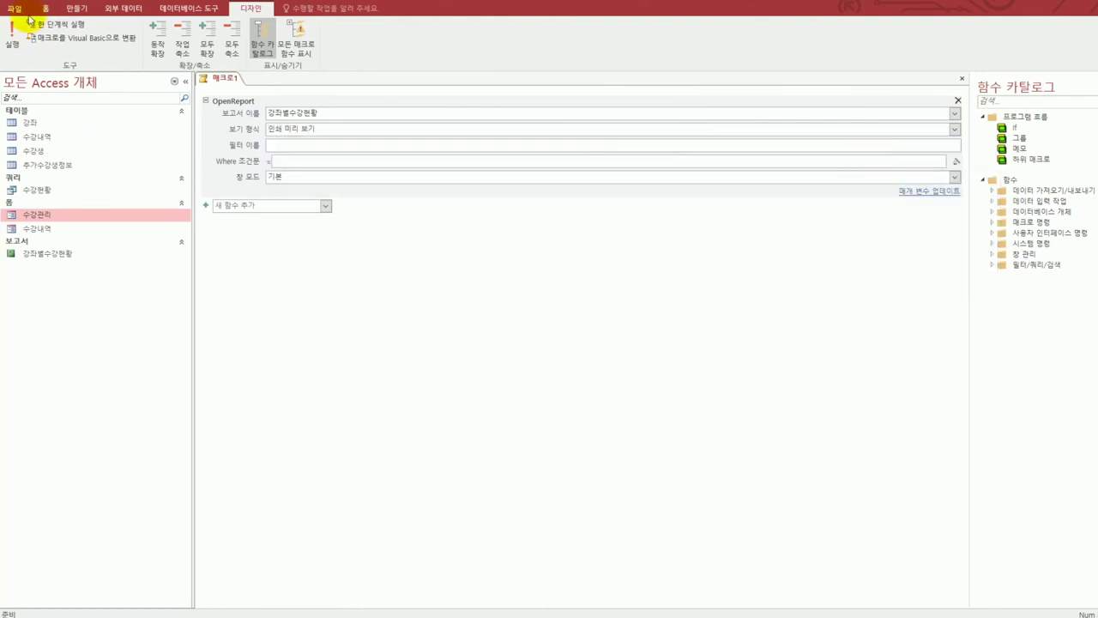
- Save the macro as 보고서실행 and close it
key(ctrl+s)
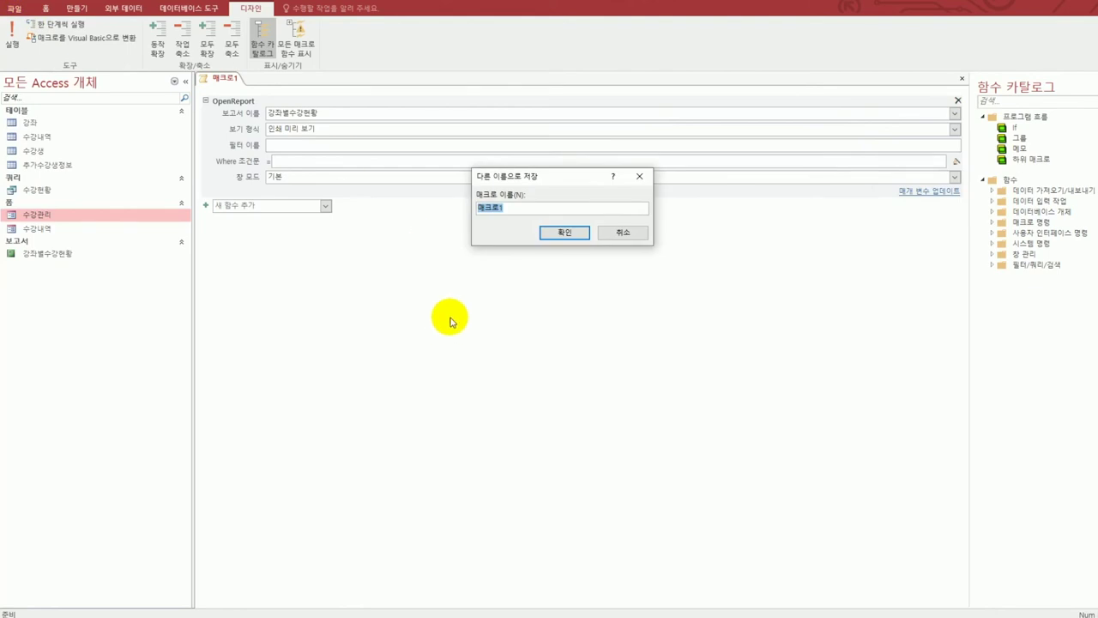
text(ㅂ)
text(고서실행)
click(563, 233)
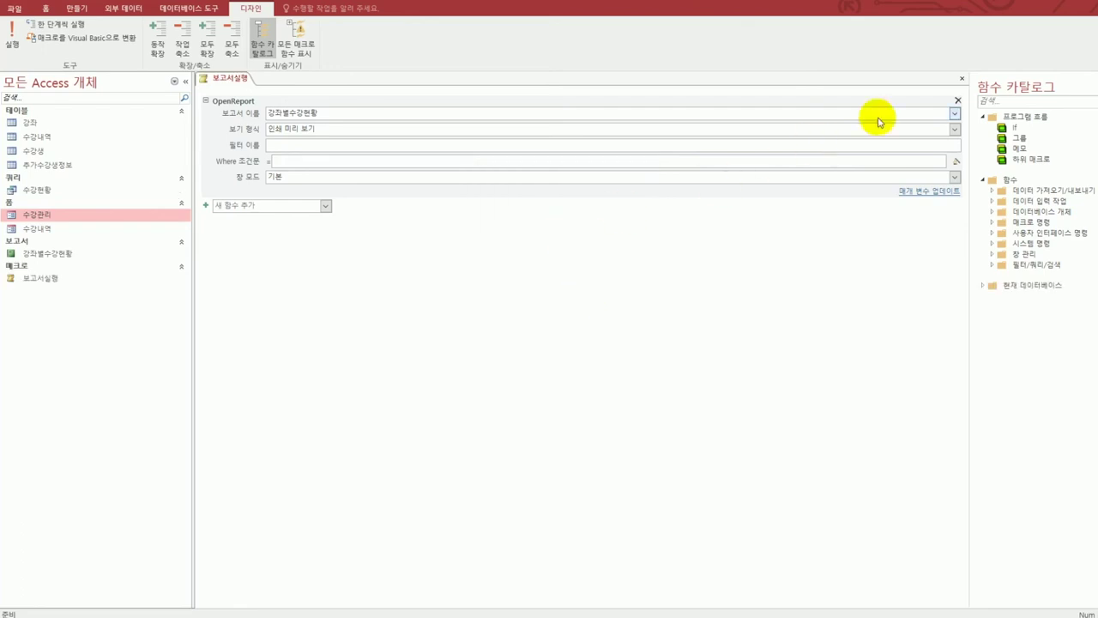
click(960, 78)
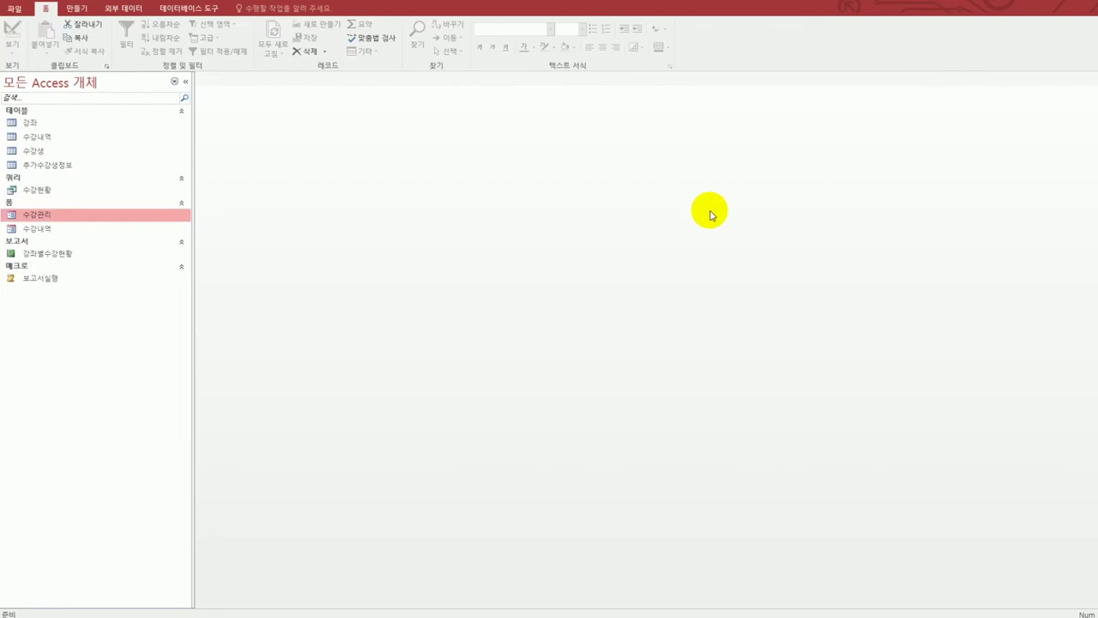
- Open the 수강관리 form in design view and draw a command button about 3.9 by 1 cm in the form header, above the 수강료 field
right_click(41, 220)
click(63, 249)
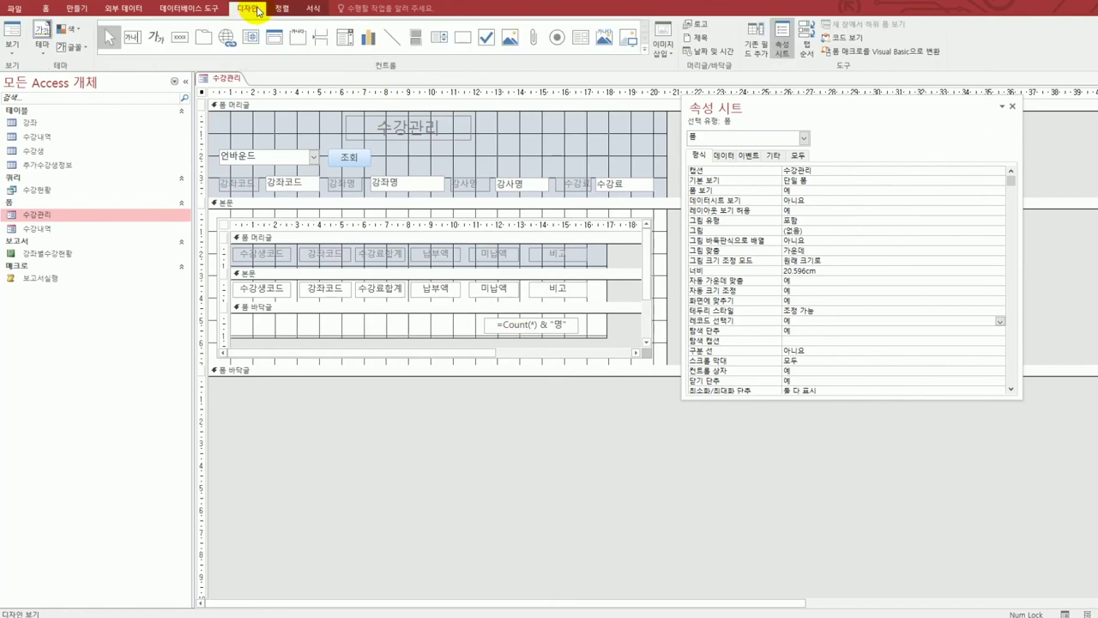
click(644, 50)
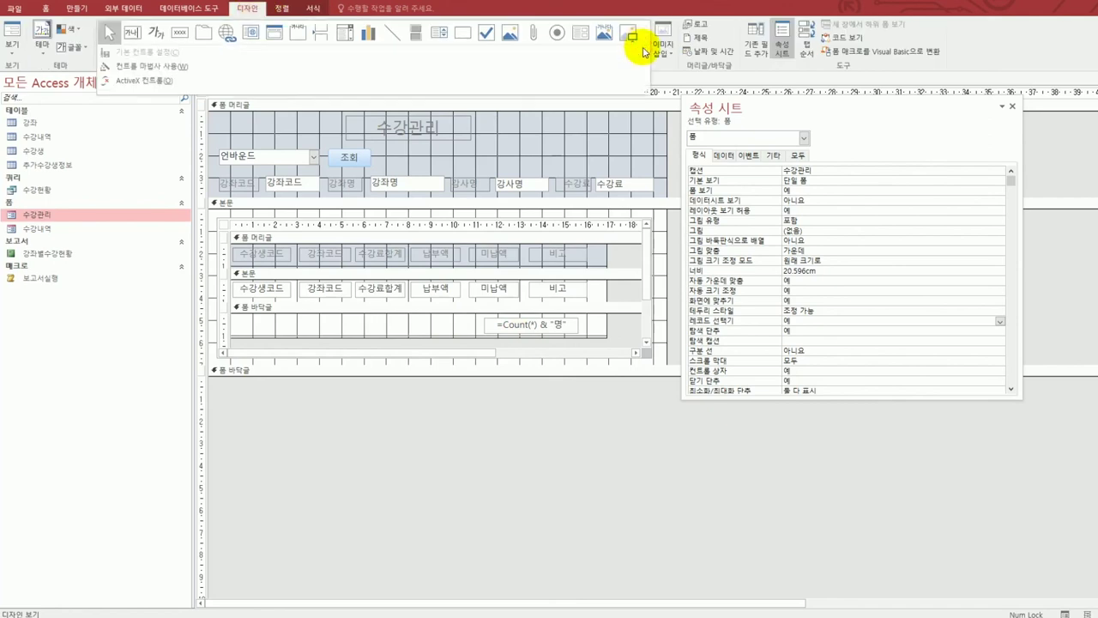
click(175, 34)
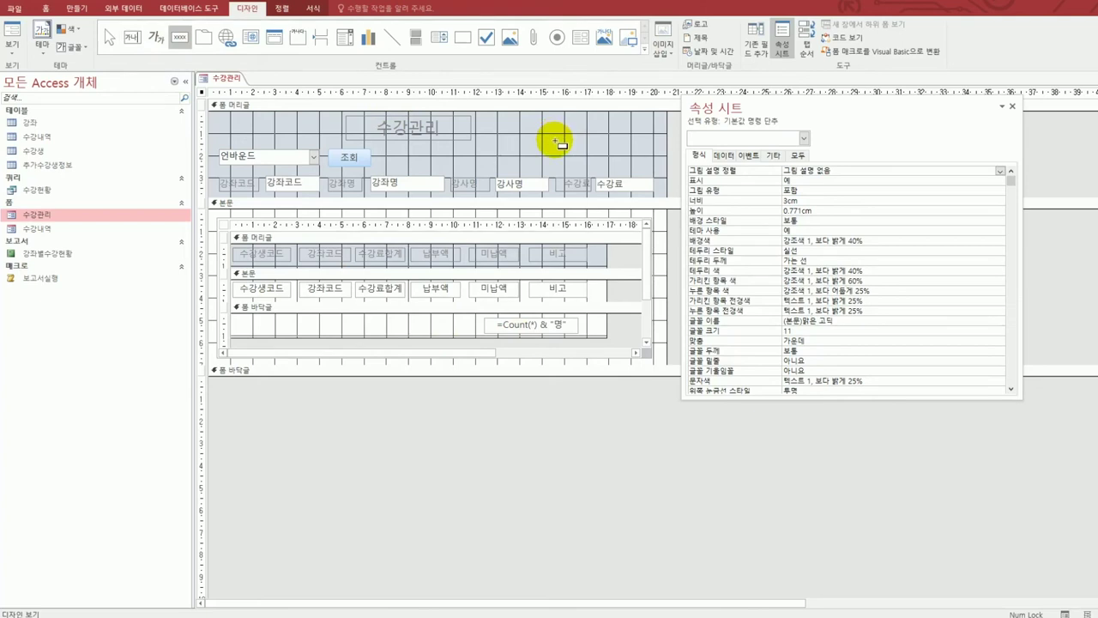
drag(560, 147, 648, 168)
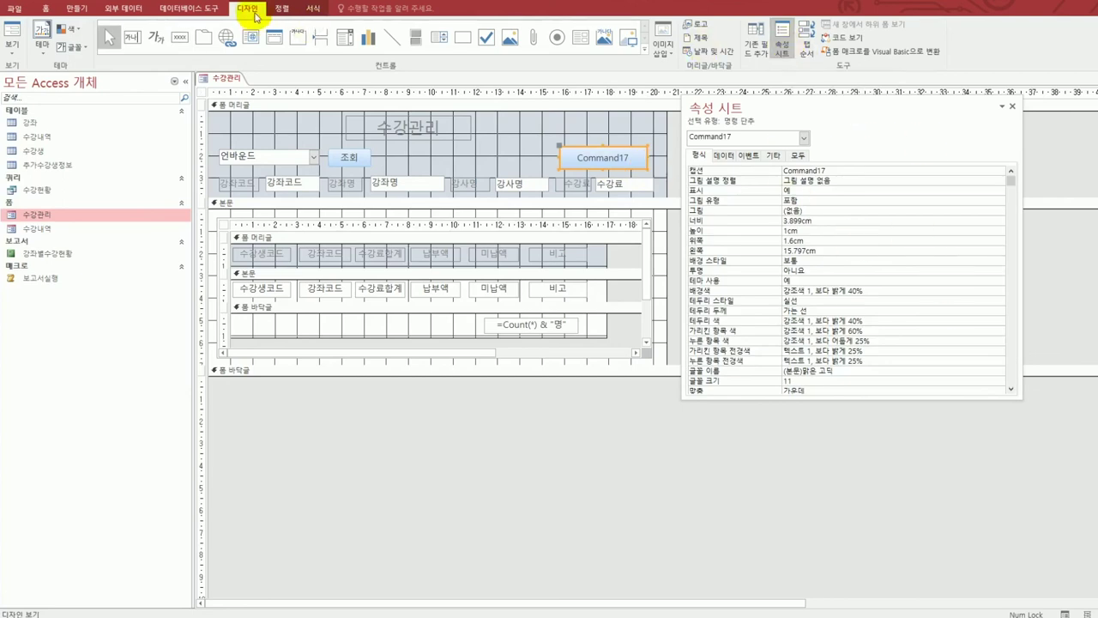
- Set the new command button's name to cmd보고서보기 and its caption to 보고서실행
click(786, 50)
click(785, 51)
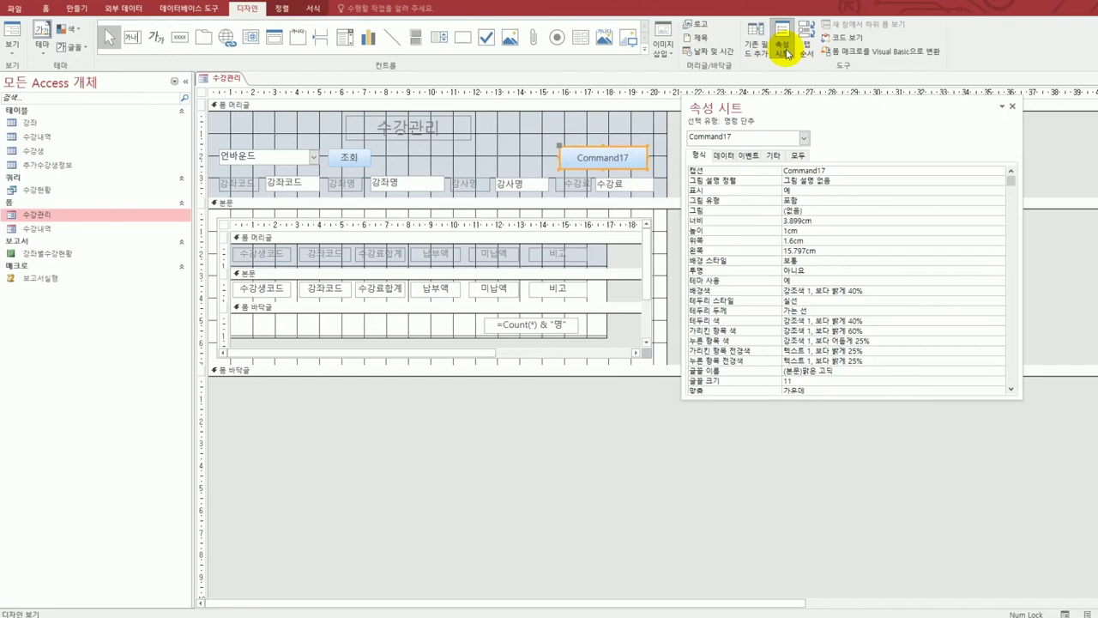
click(799, 156)
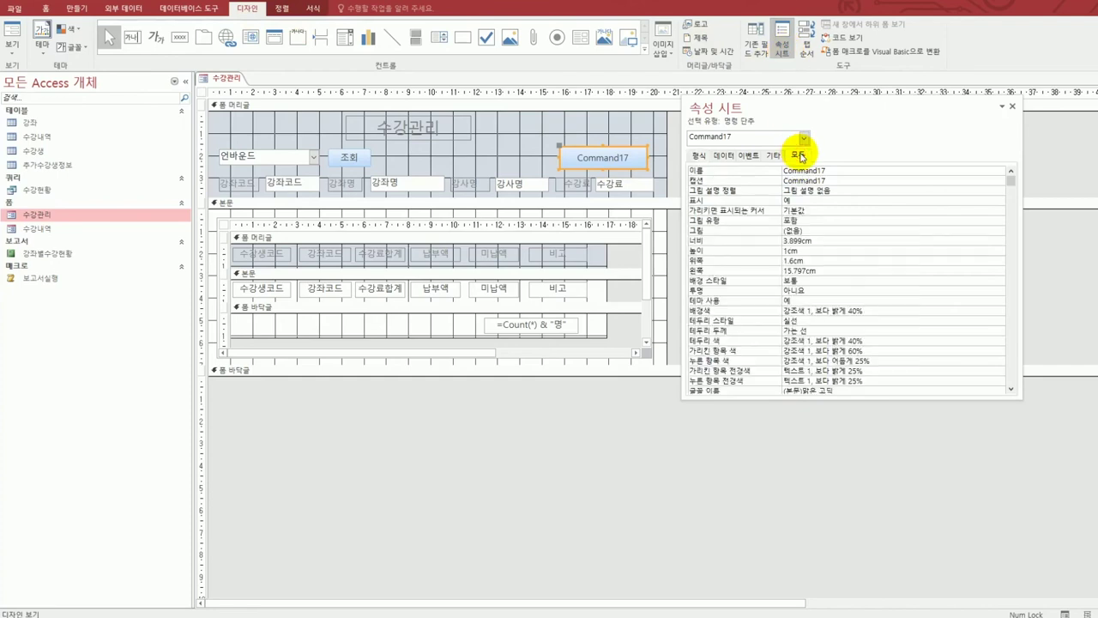
double_click(809, 172)
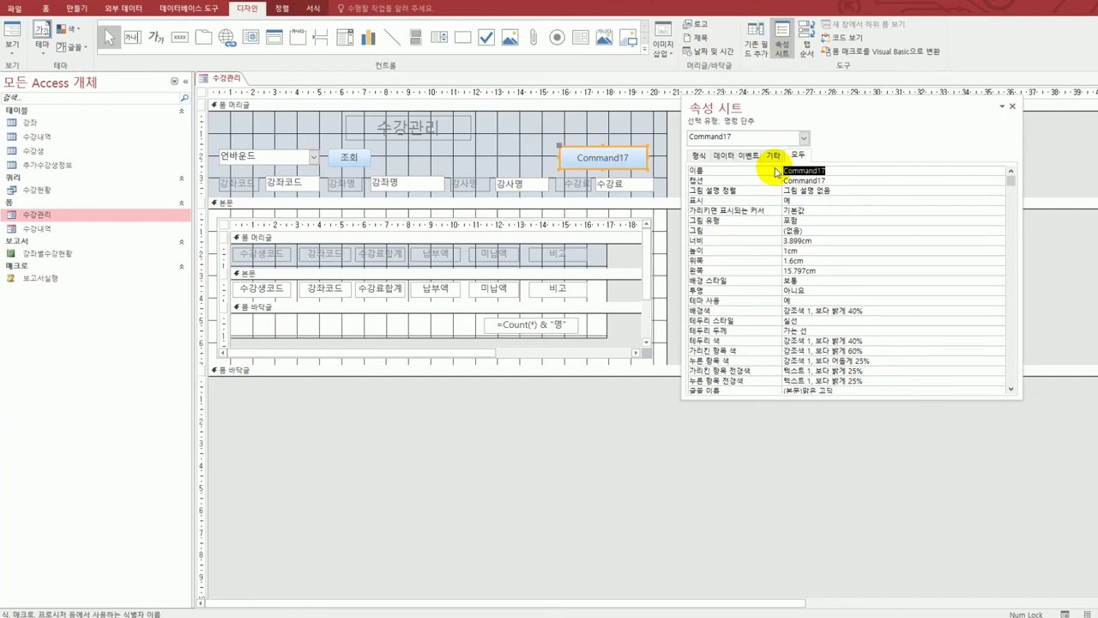
text(cmd보고서보기)
key(Return)
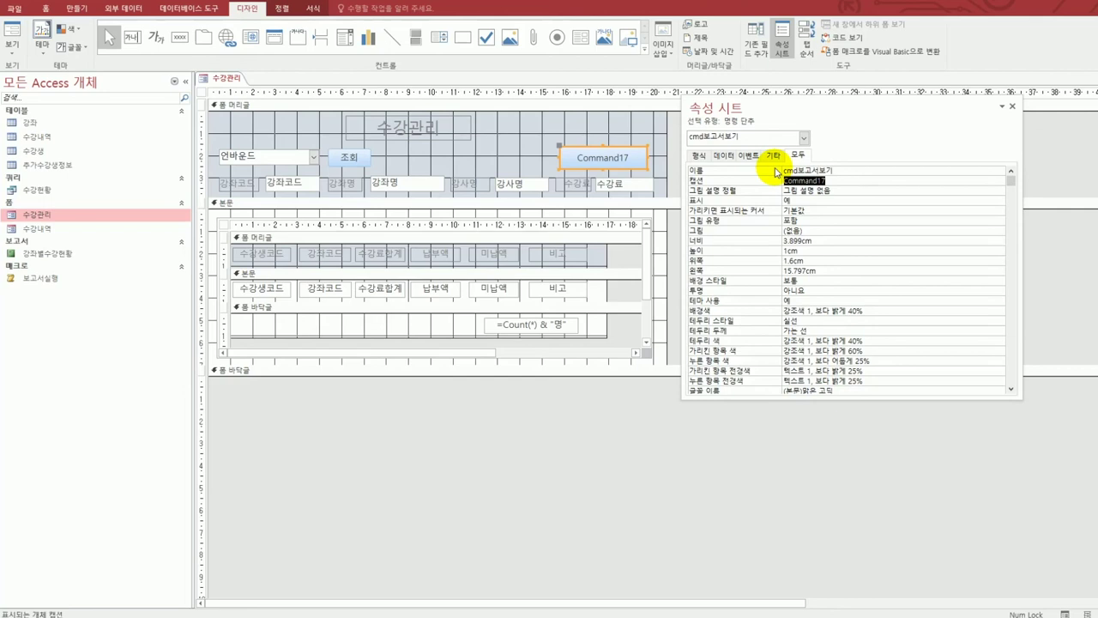
text(보고서실행)
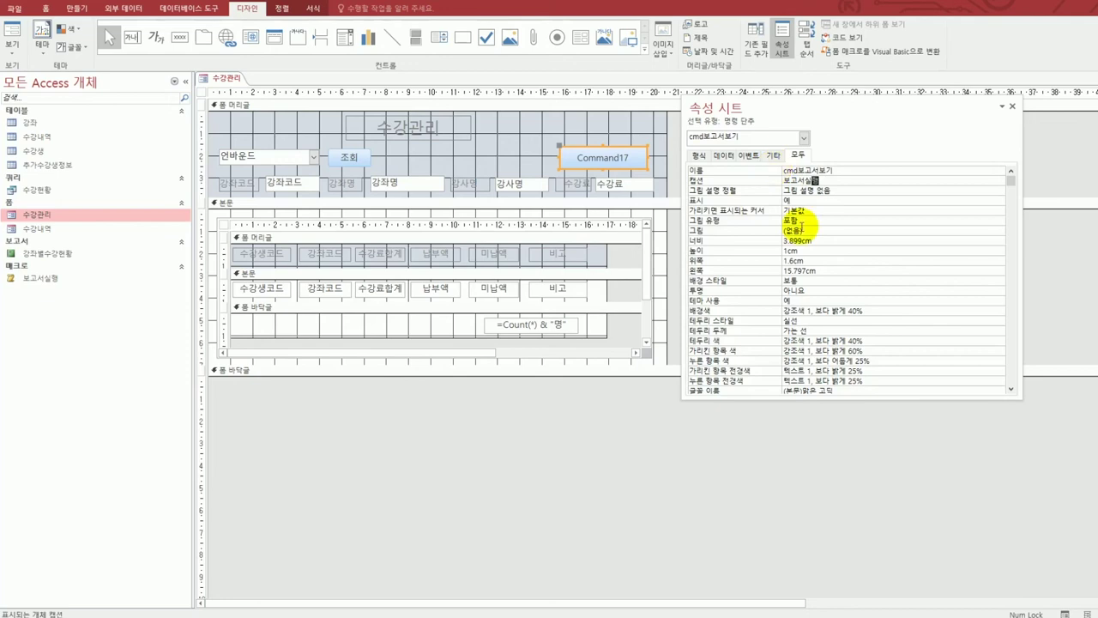
- Set the 보고서실행 button's font size to 12
scroll(825, 297, down, 1)
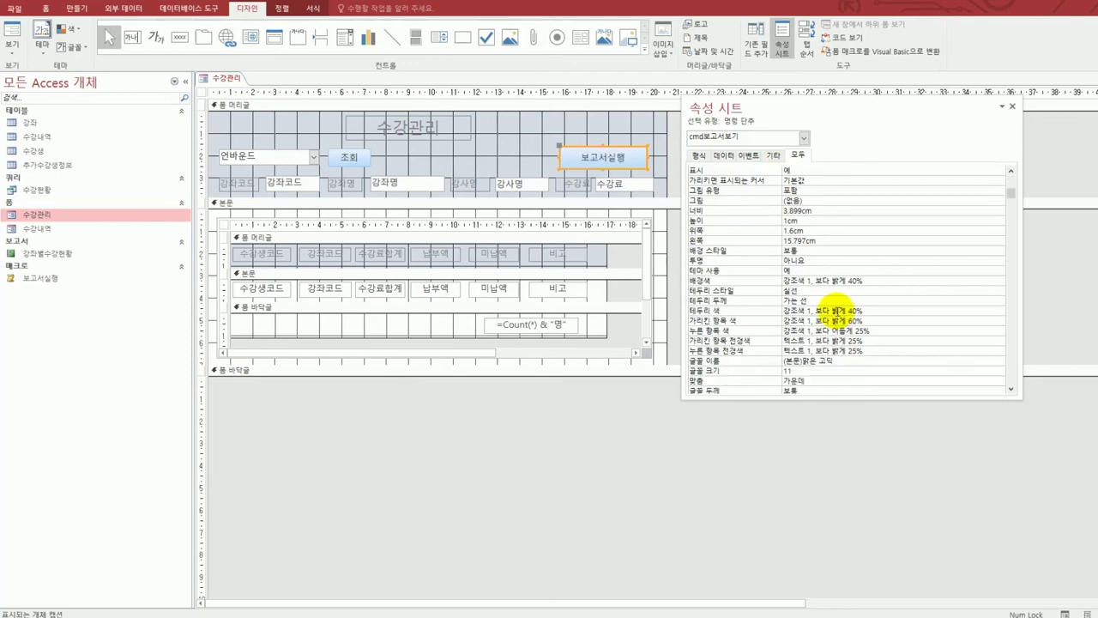
click(778, 372)
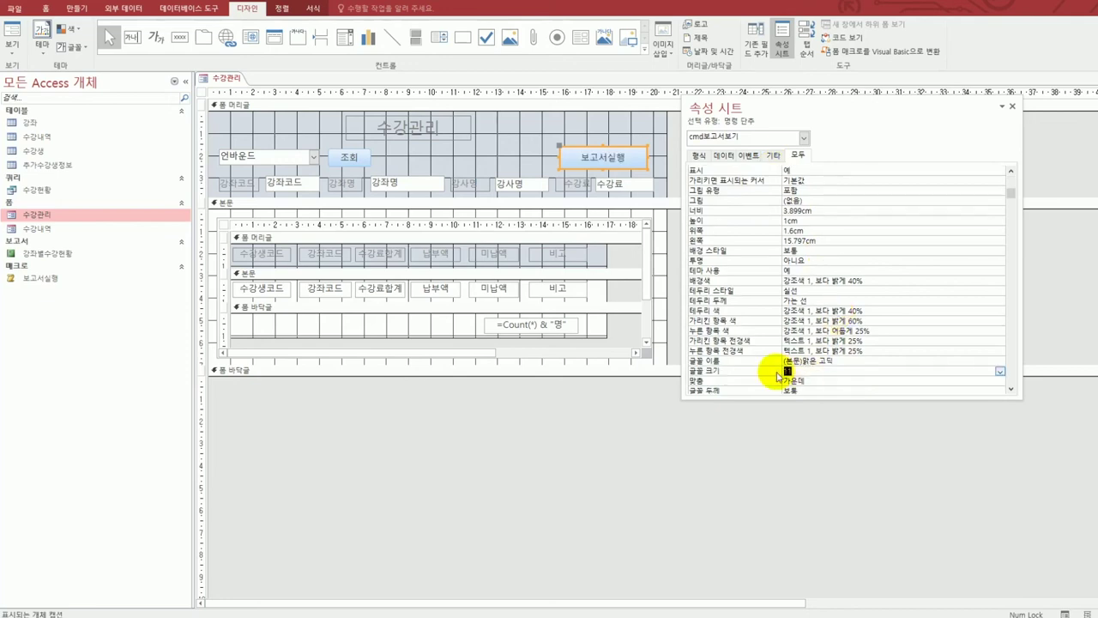
text(12)
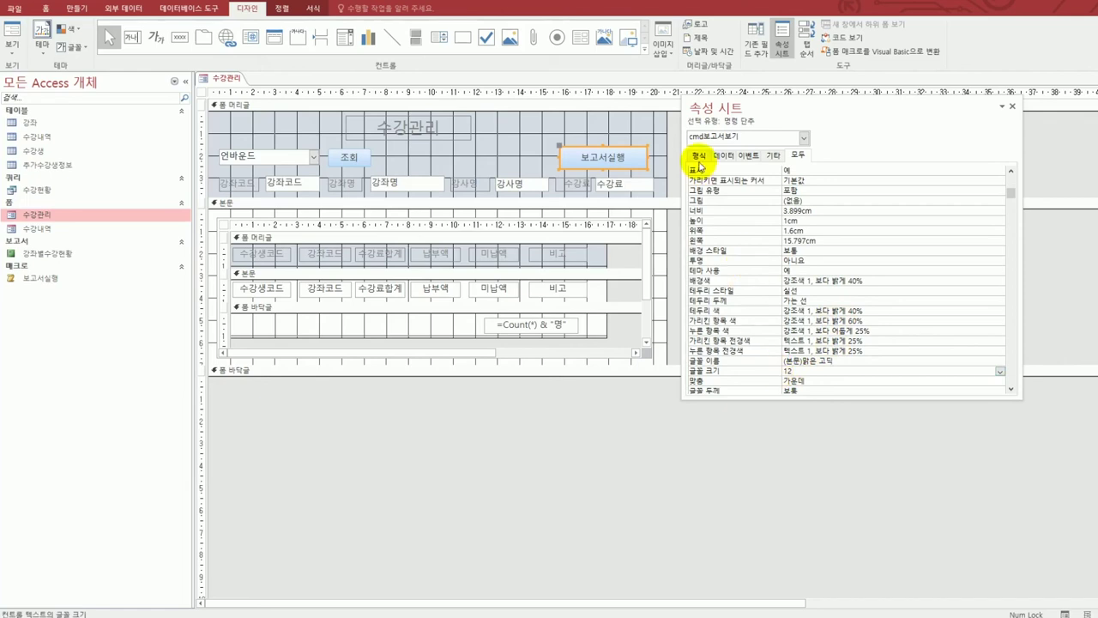
- Assign the 보고서실행 macro to the On Click event of the cmd보고서보기 button and close the 수강관리 form
click(700, 166)
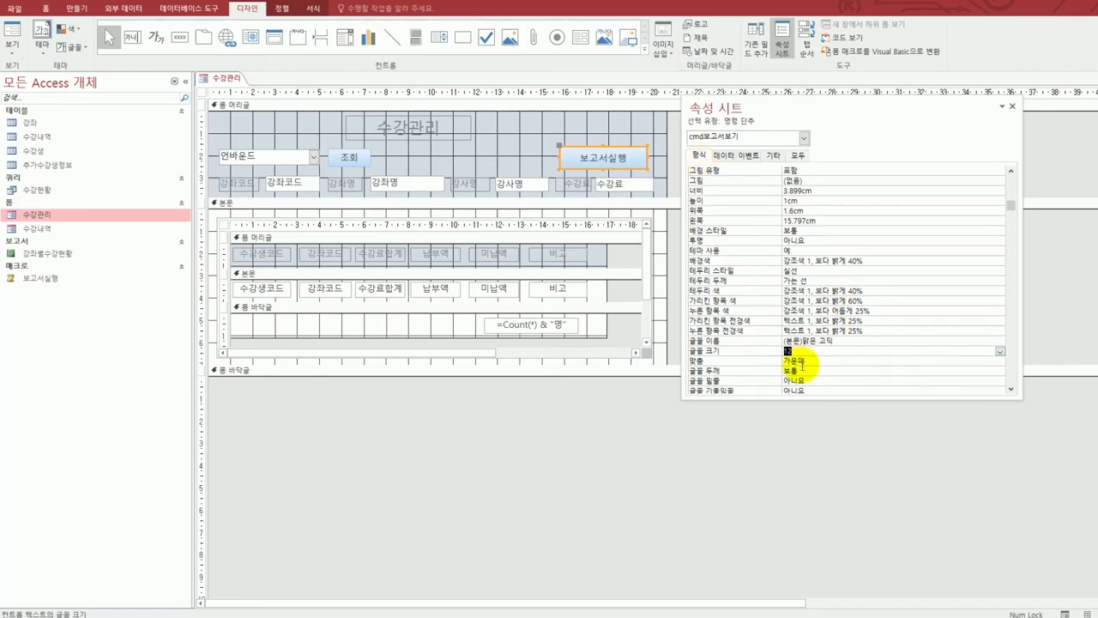
click(799, 155)
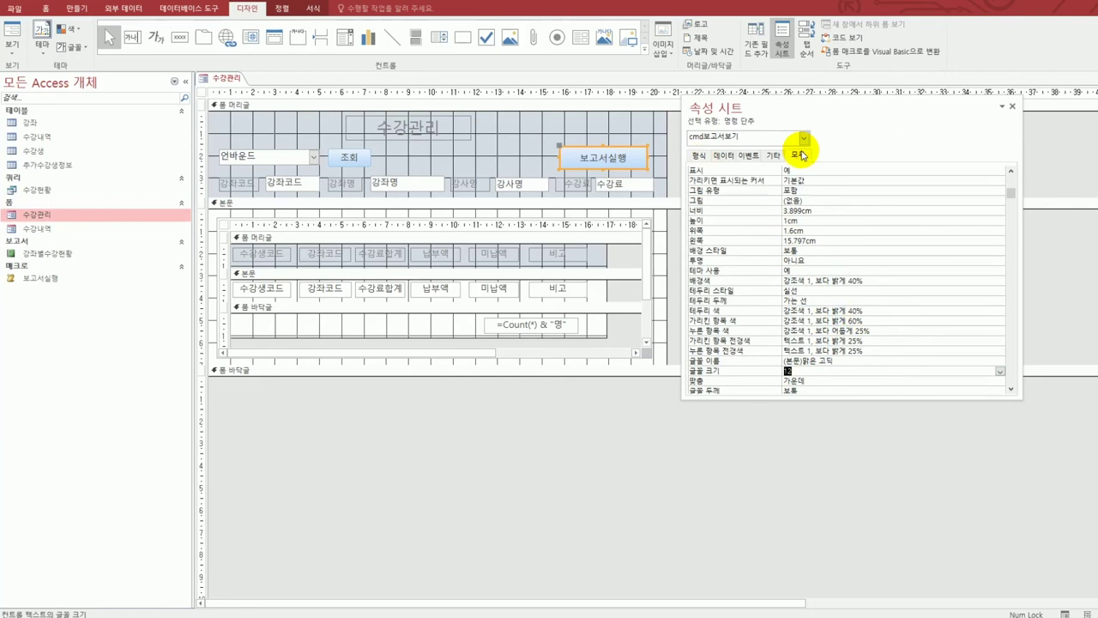
scroll(860, 330, up, 1)
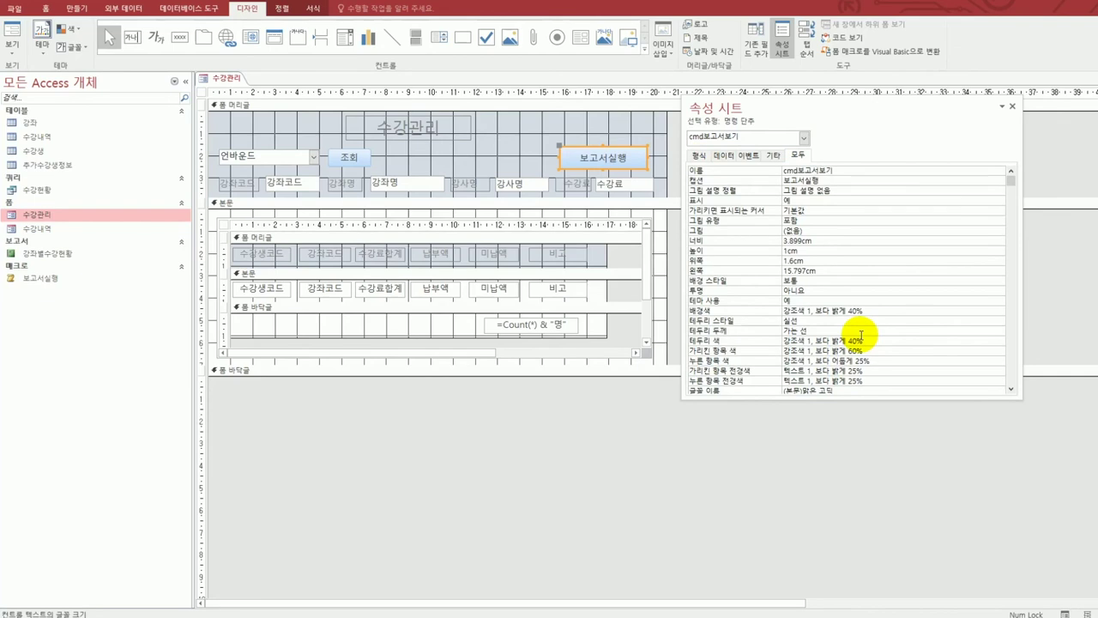
click(748, 158)
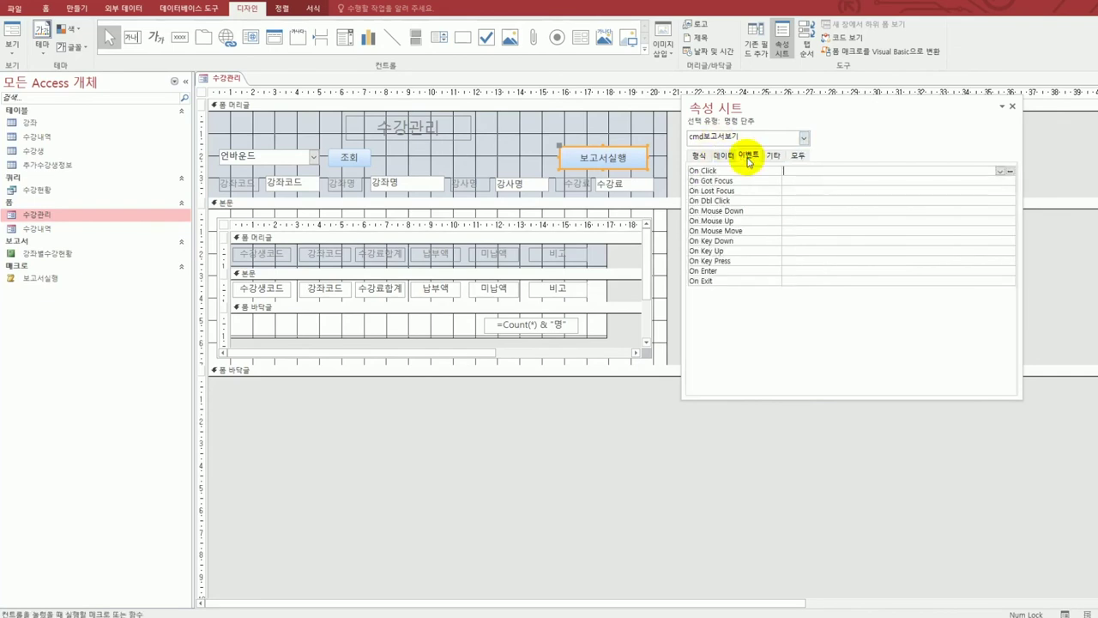
click(1000, 171)
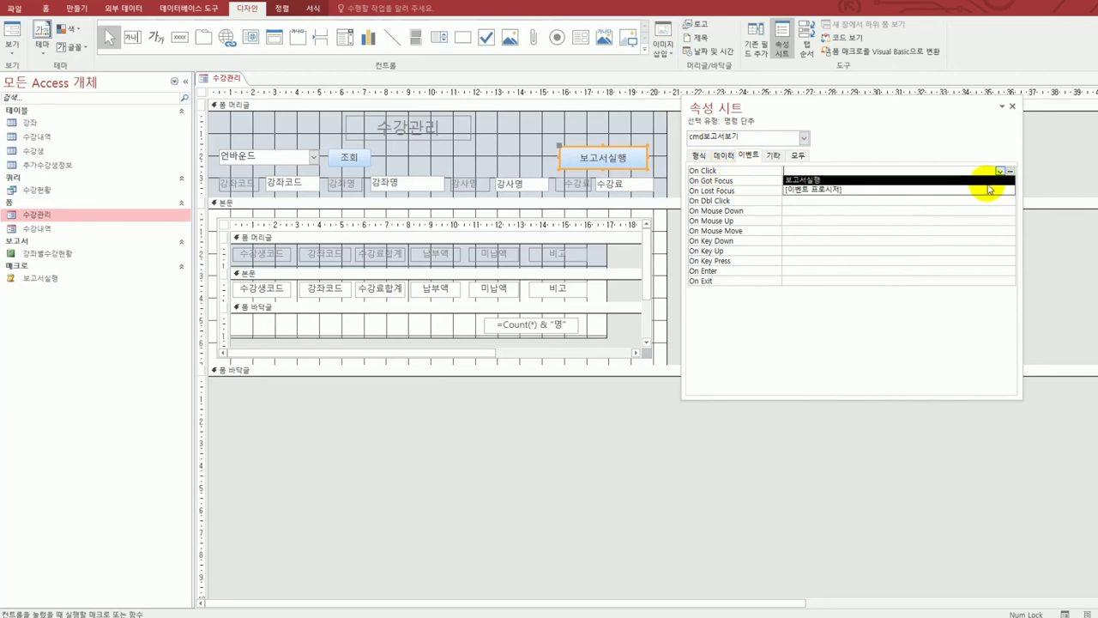
click(987, 180)
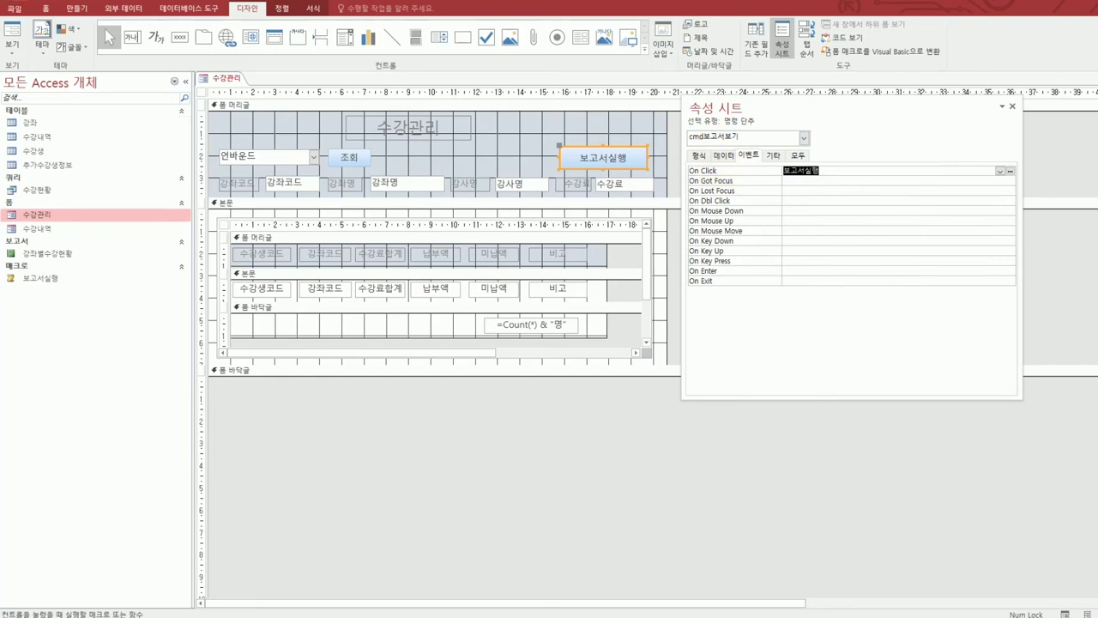
click(1092, 78)
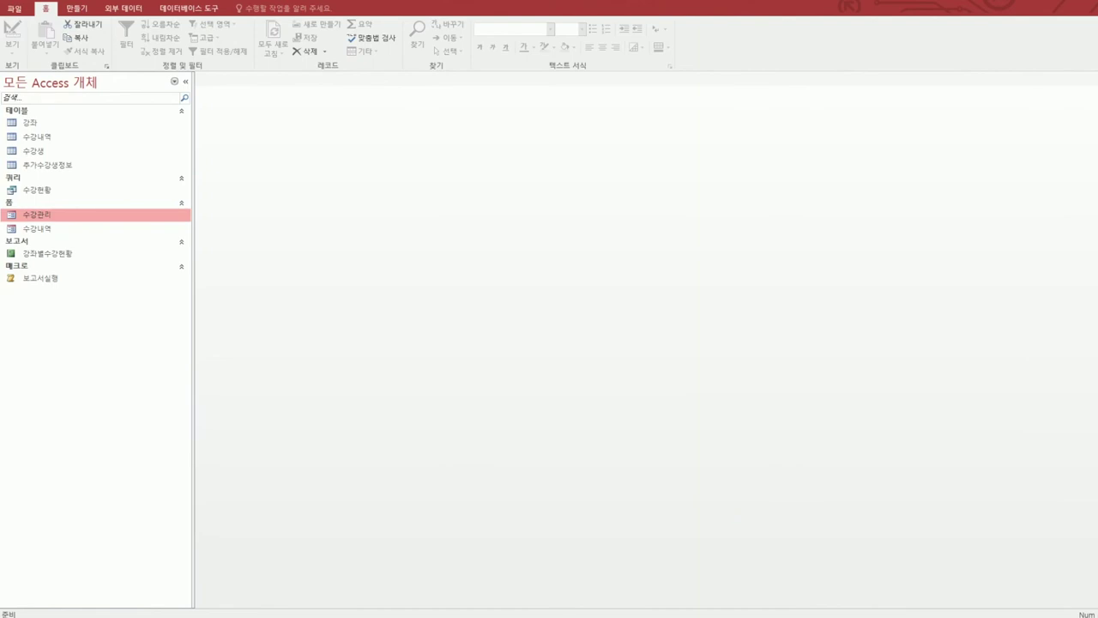
- Consult the 문제 3 report instructions in the exam document, and open the 강좌별수강현황 report in design view in Access
key(alt+Tab)
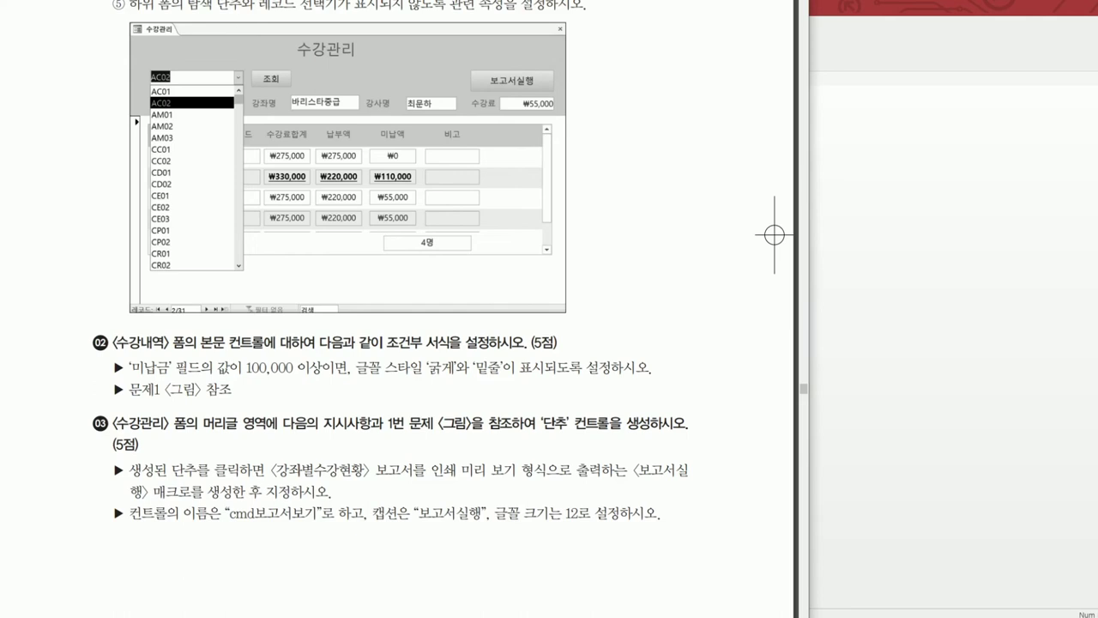
key(Left)
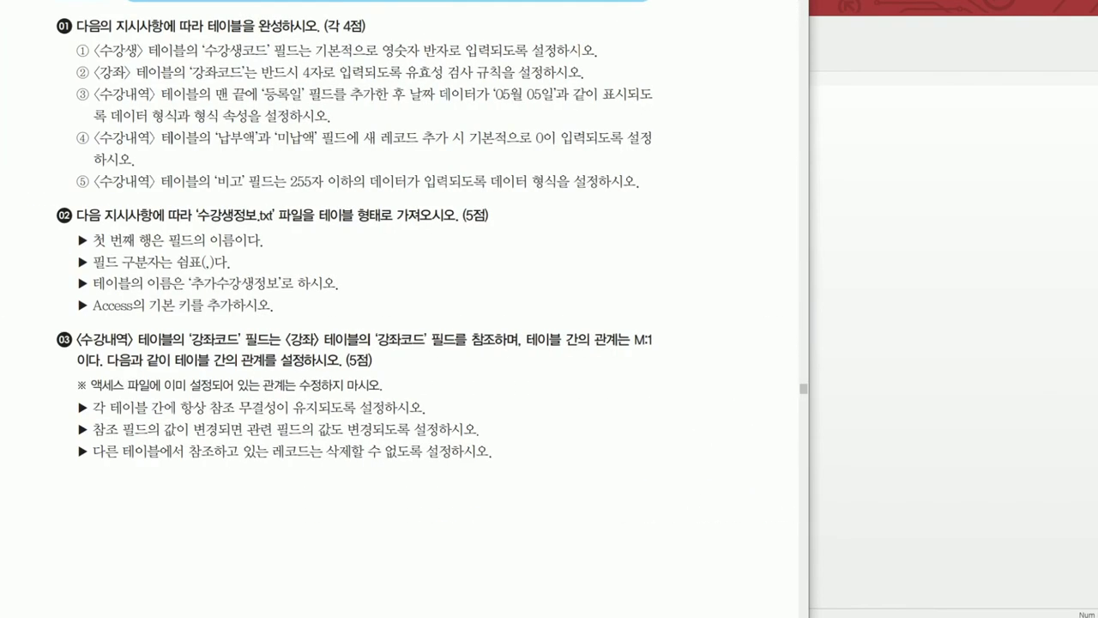
scroll(400, 309, down, 10)
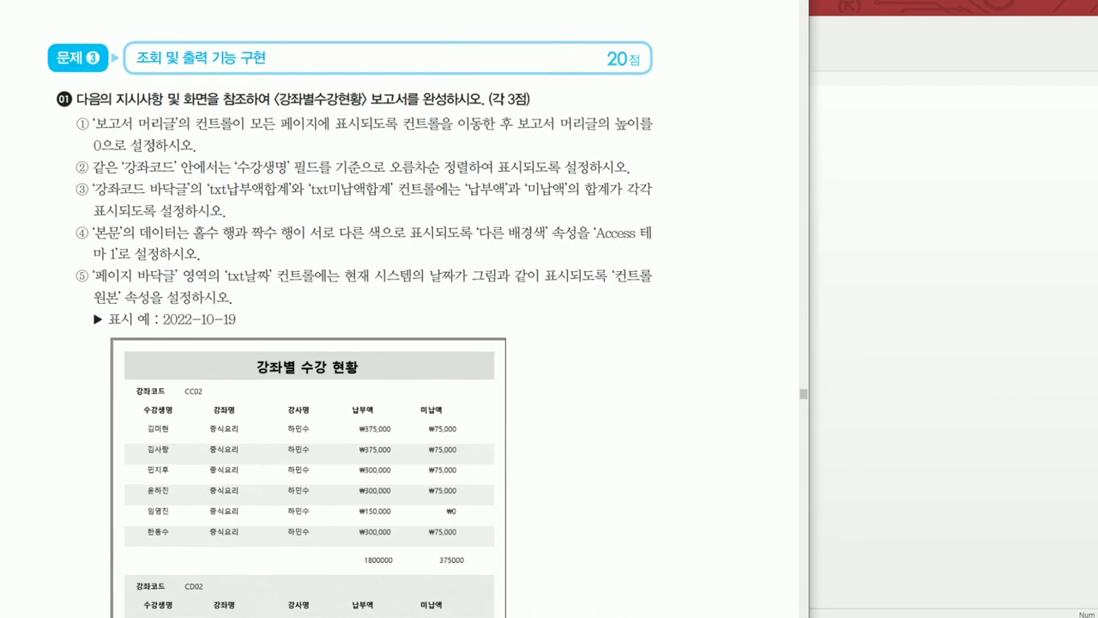
scroll(400, 309, up, 1)
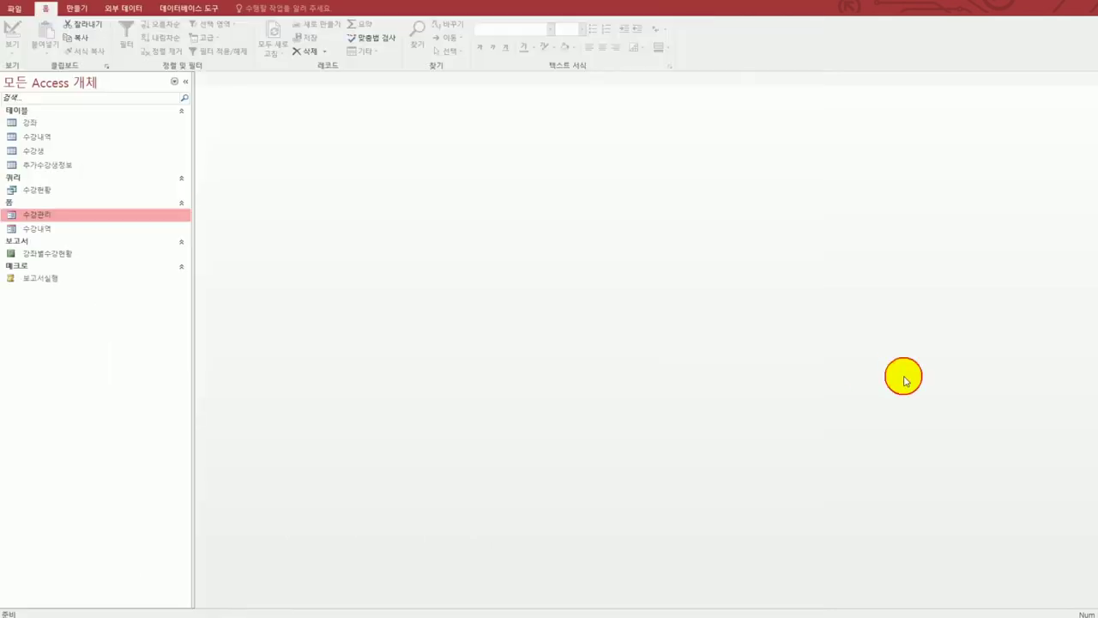
click(67, 255)
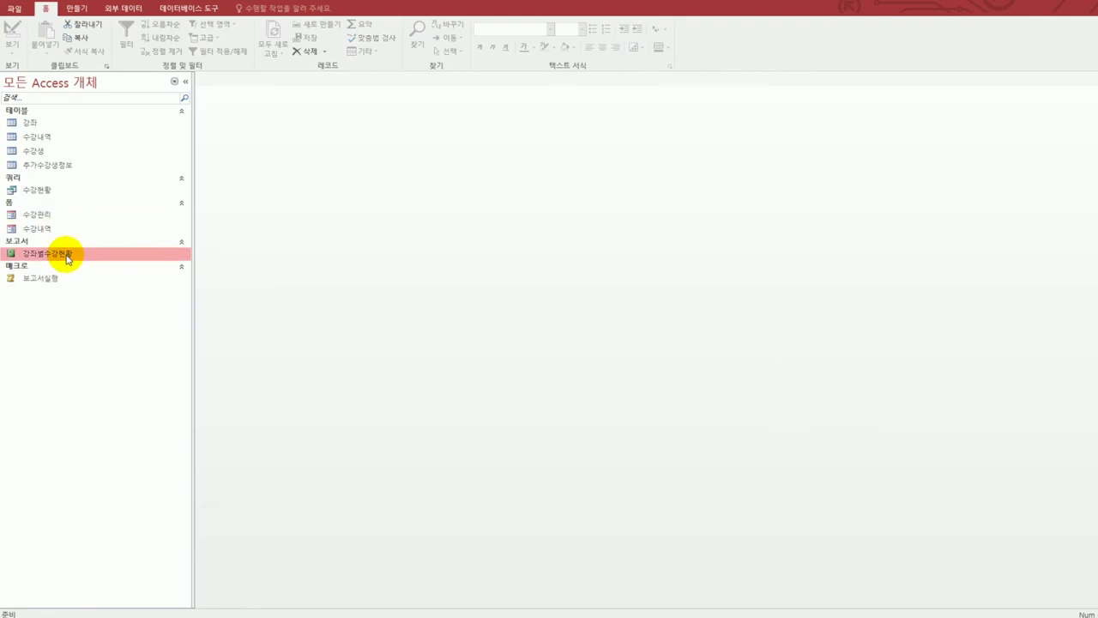
right_click(67, 256)
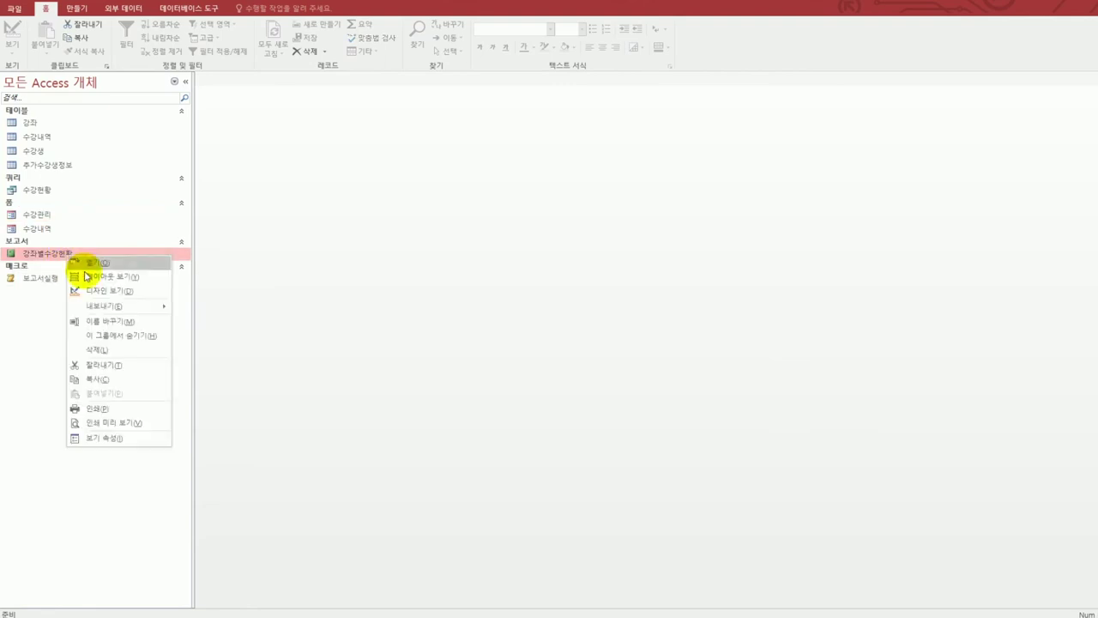
click(89, 286)
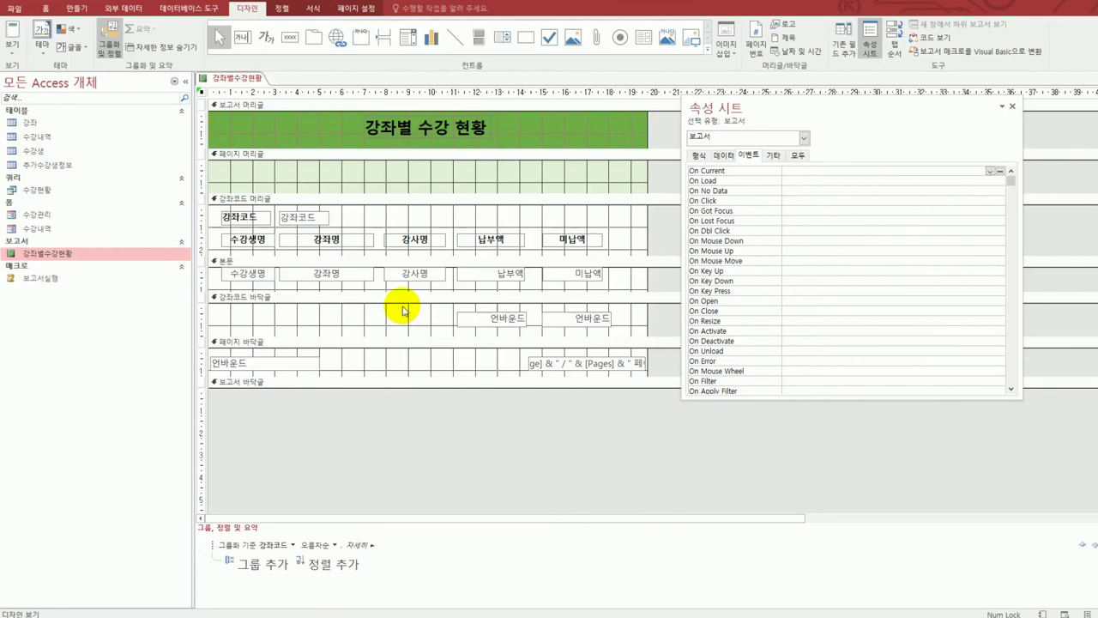
- Move the title label 강좌별 수강 현황 from the report header into the page header and set the report header's height to 0
click(403, 130)
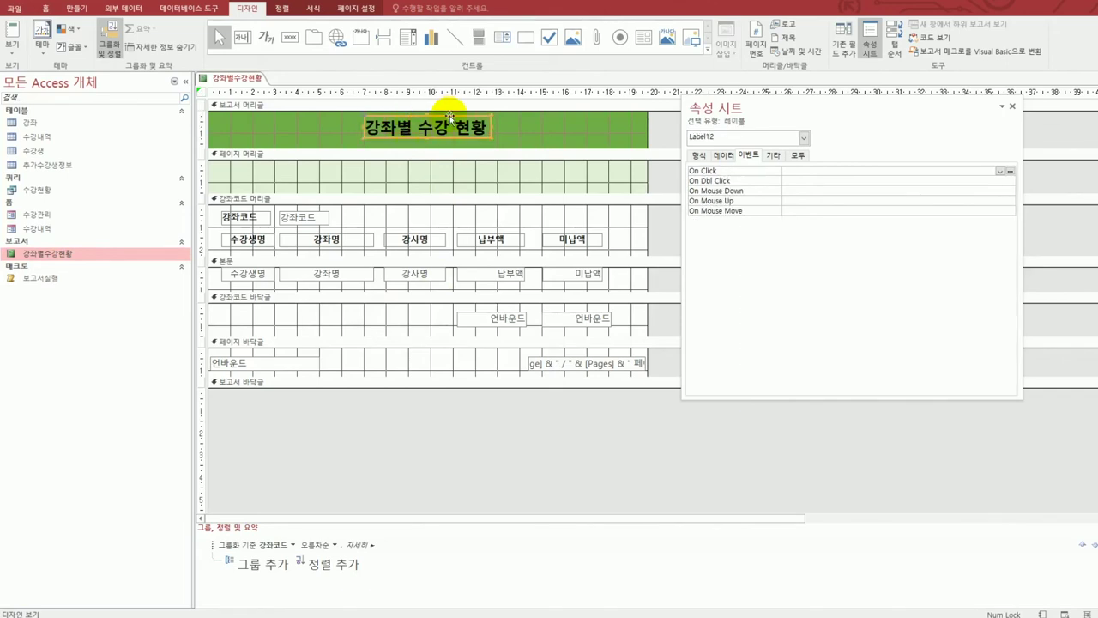
drag(450, 116, 447, 166)
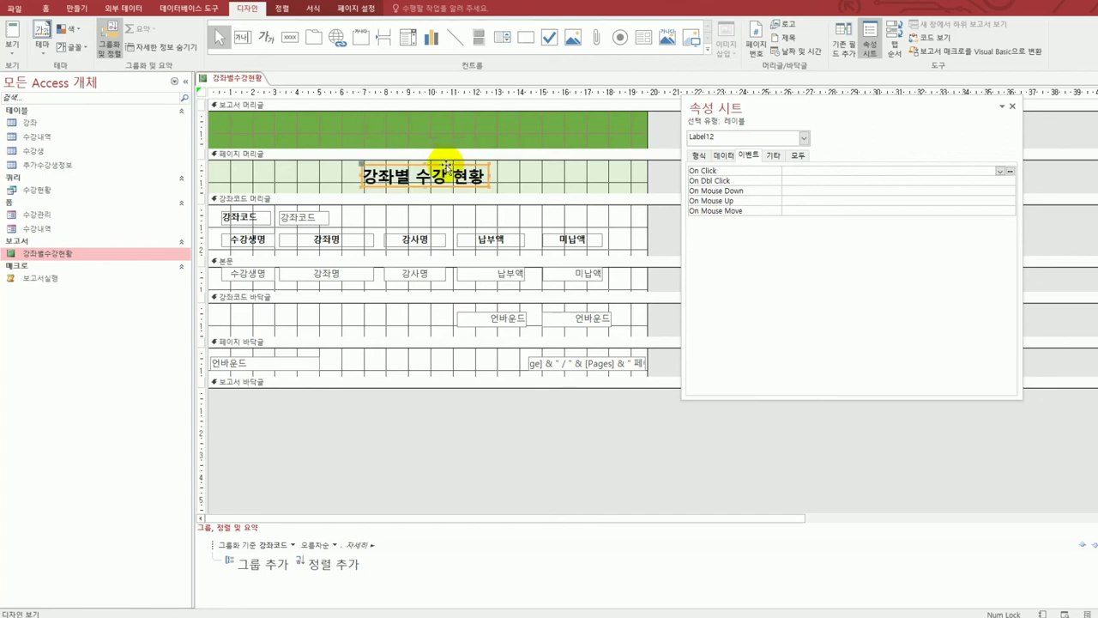
click(421, 103)
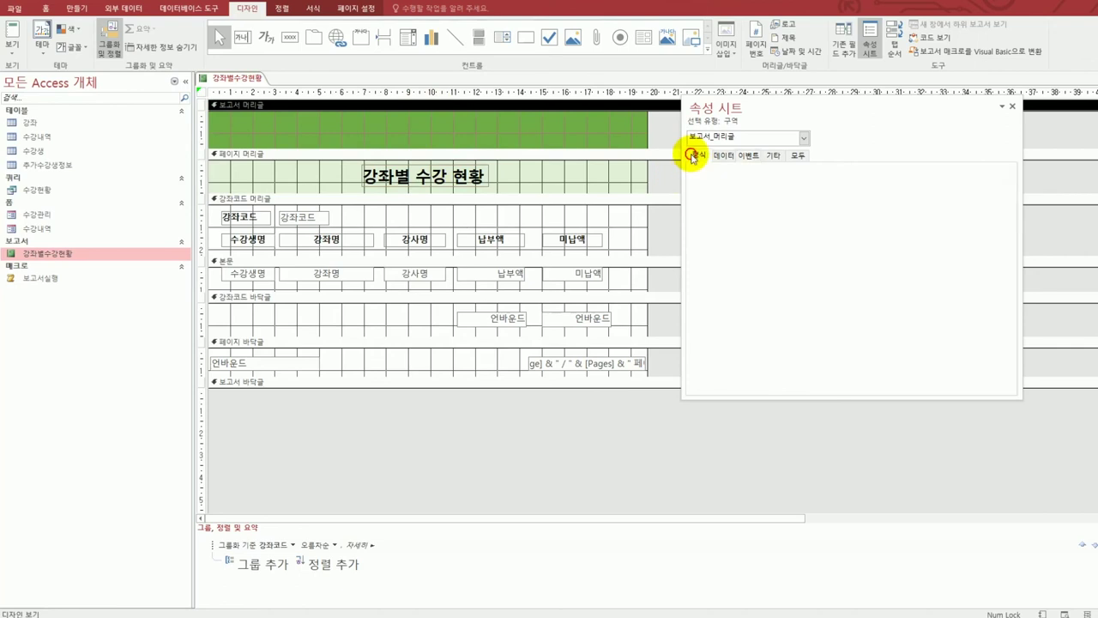
click(697, 154)
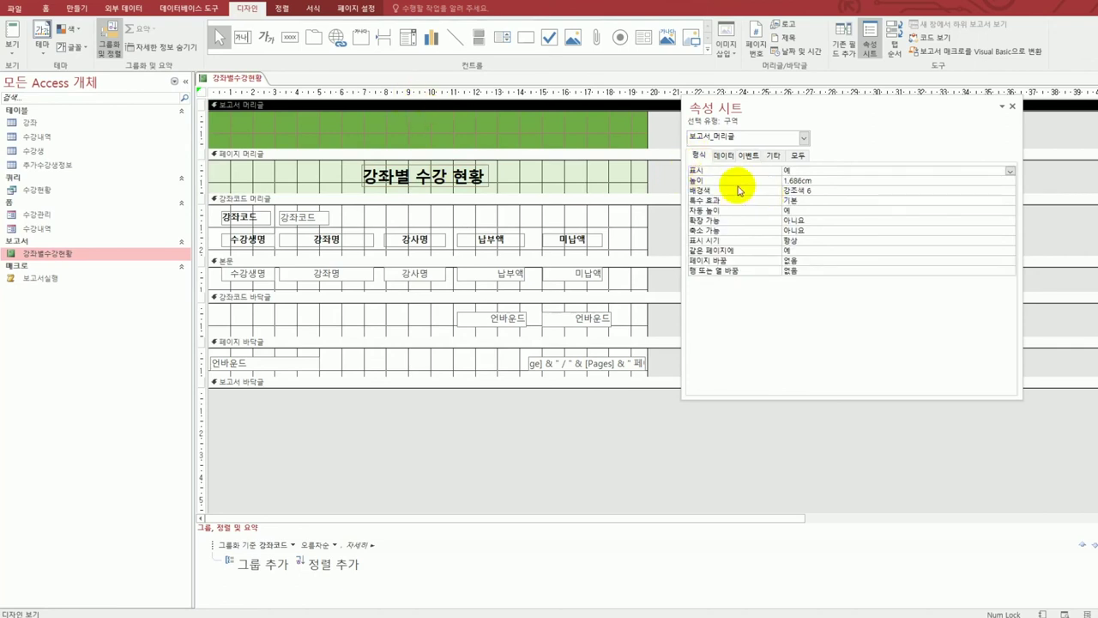
click(821, 179)
click(749, 179)
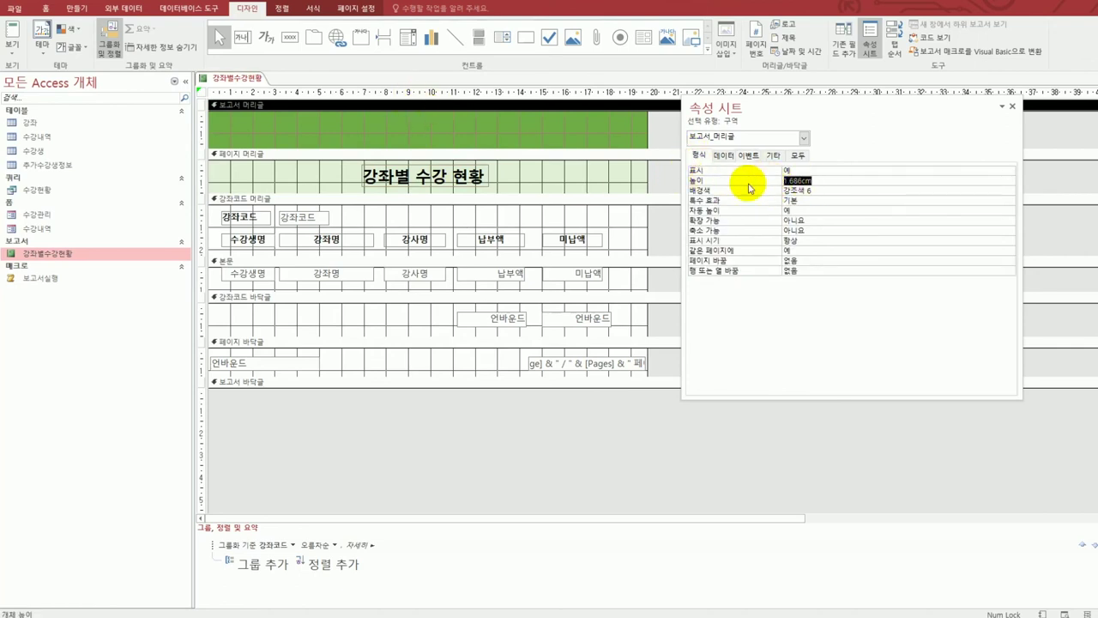
text(0)
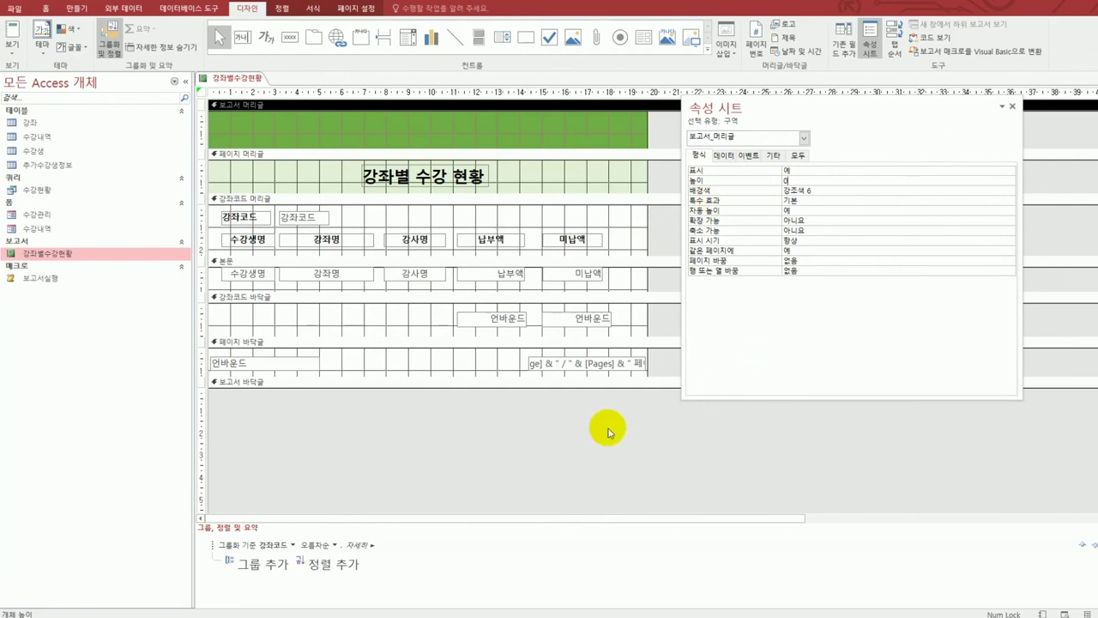
click(596, 453)
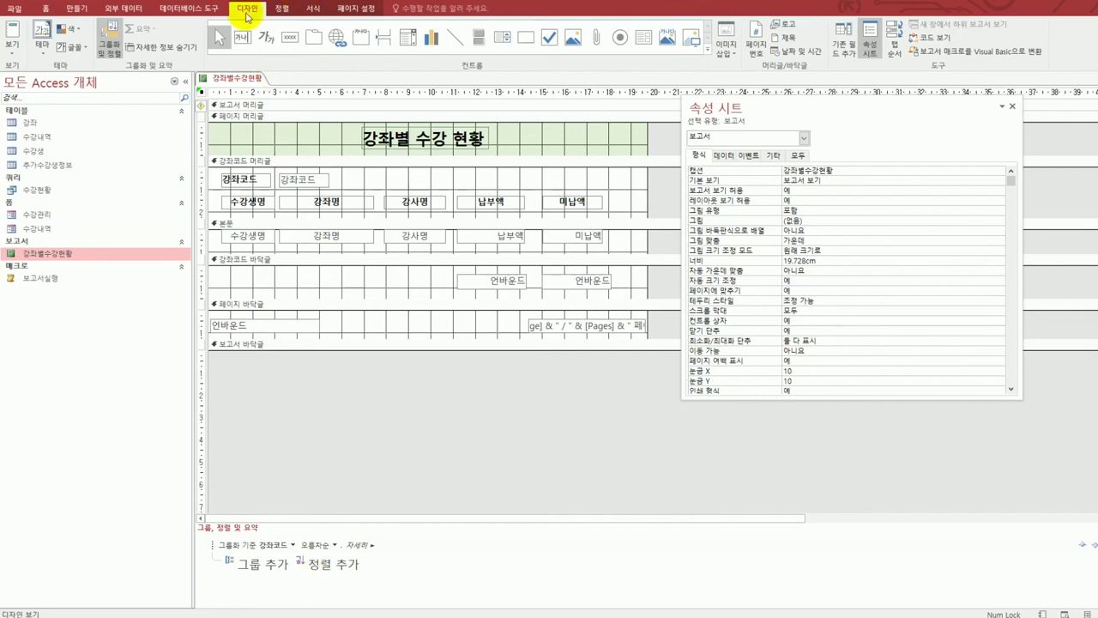
- Add an ascending sort on the 수강생명 field below the report's 강좌코드 grouping
click(119, 39)
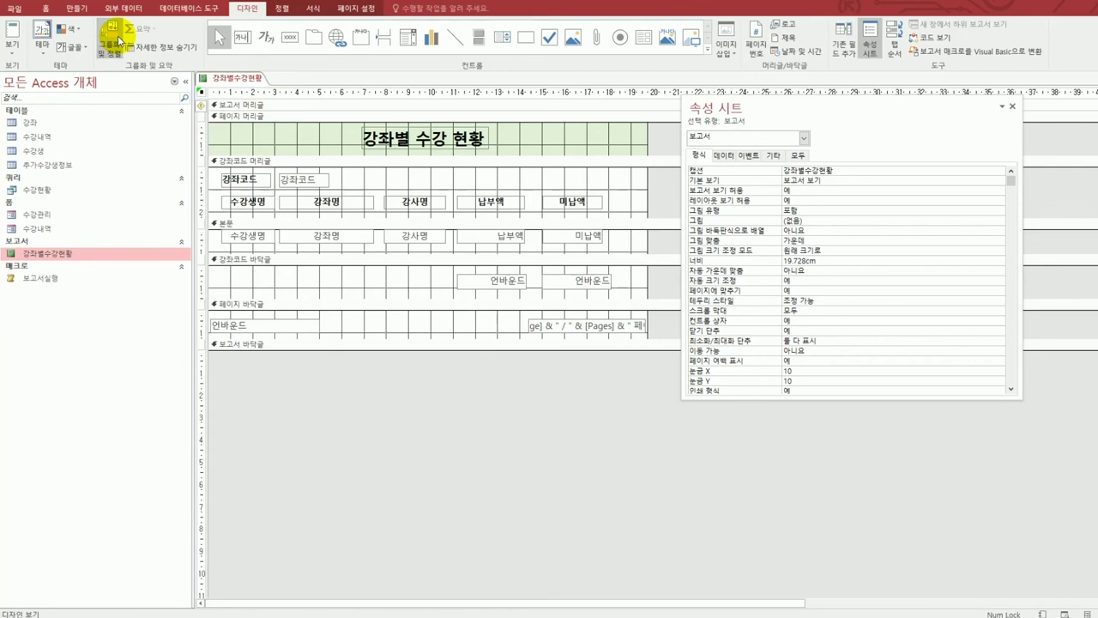
click(119, 39)
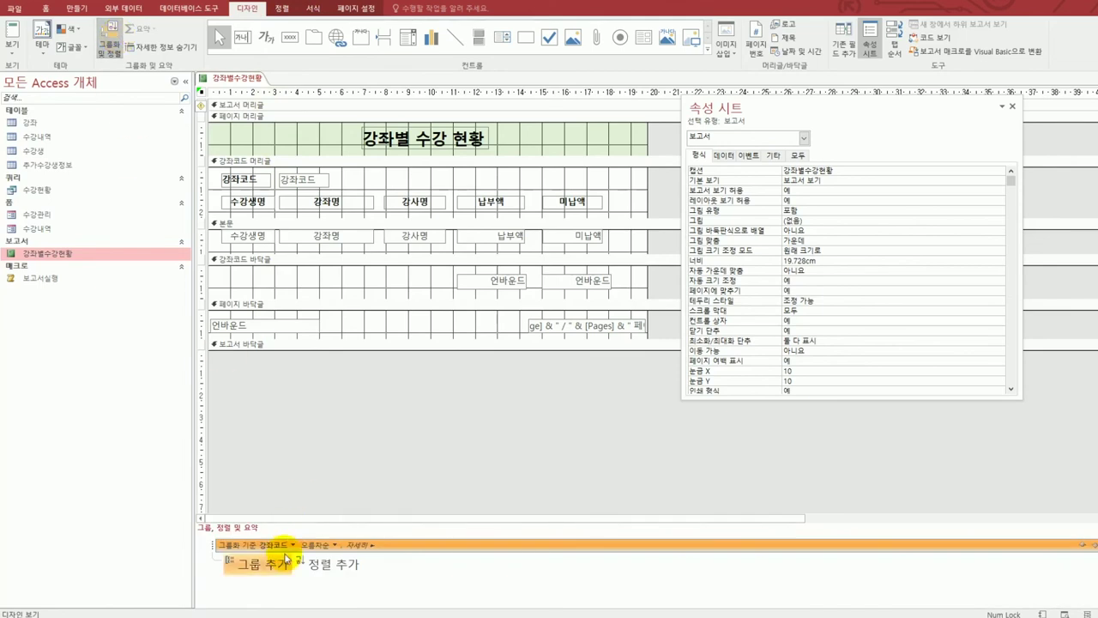
click(329, 567)
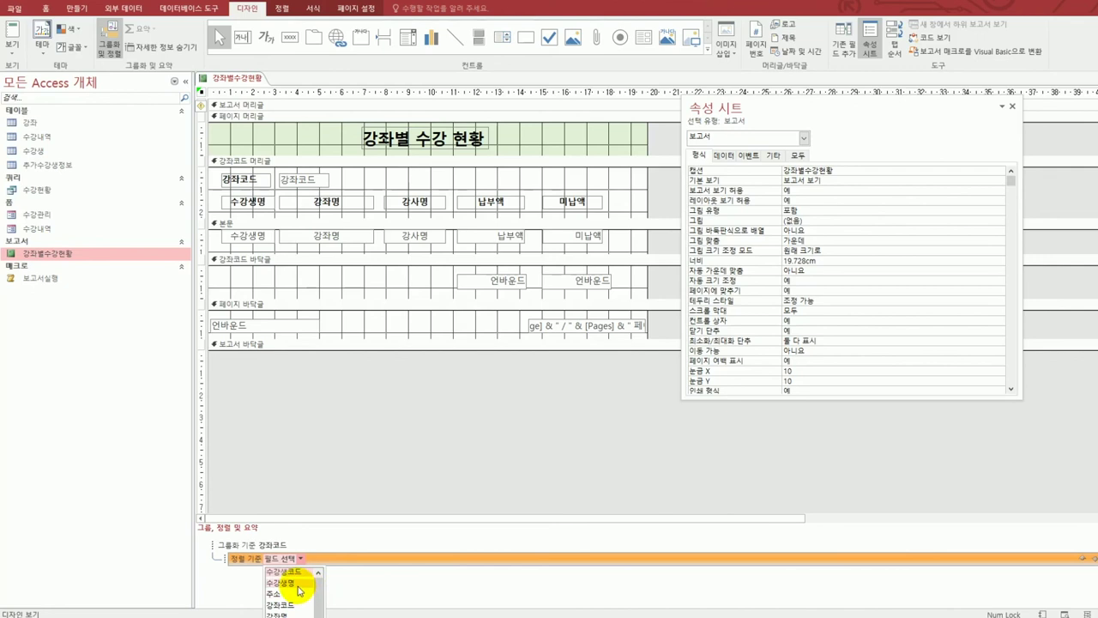
click(294, 582)
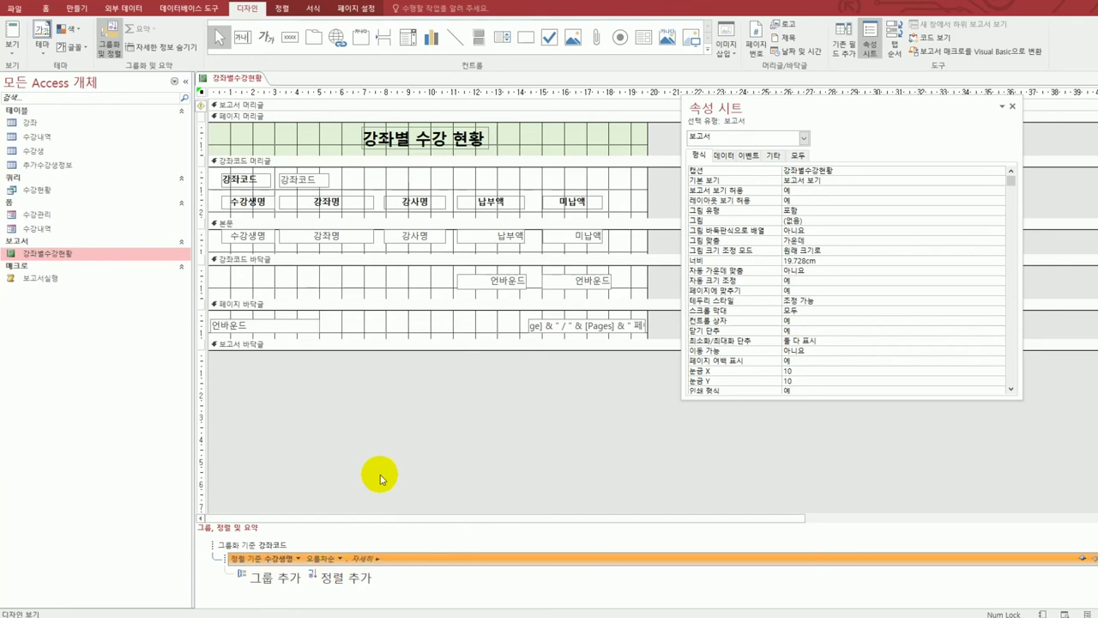
- Set the control source of the txt납부액합계 text box in the 강좌코드 footer to =Sum([납부액])
click(296, 262)
click(490, 285)
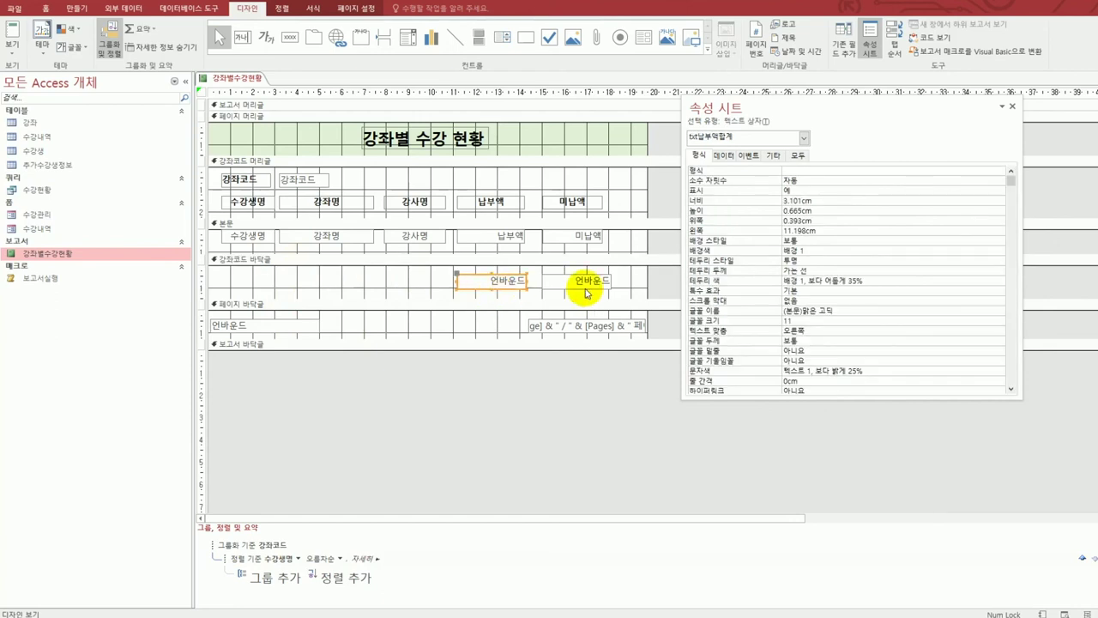
click(584, 287)
click(520, 288)
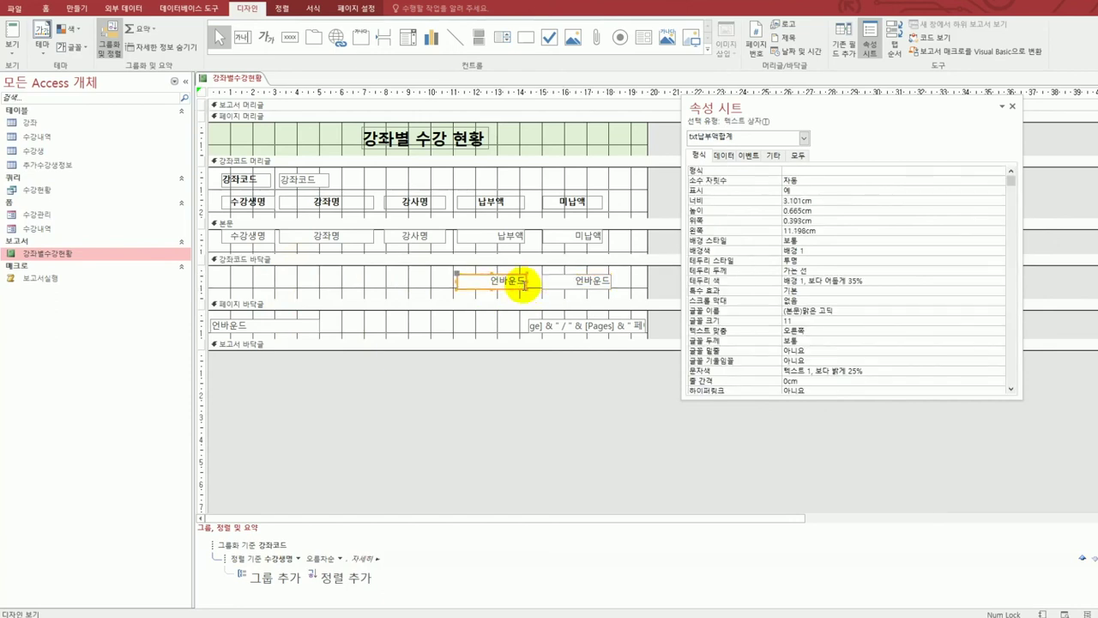
click(725, 155)
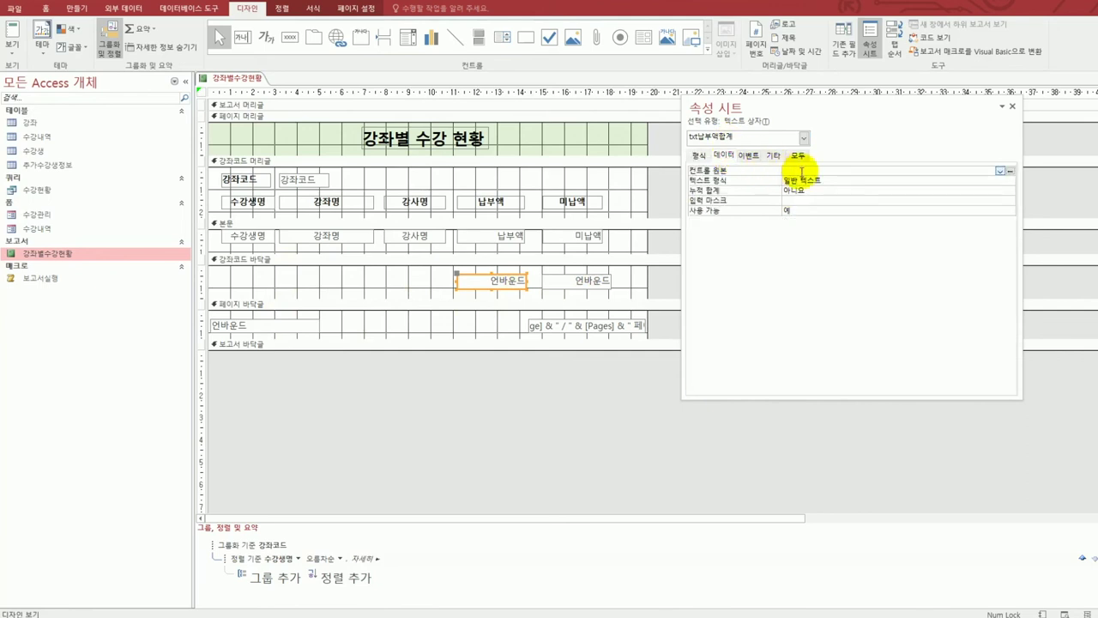
click(801, 172)
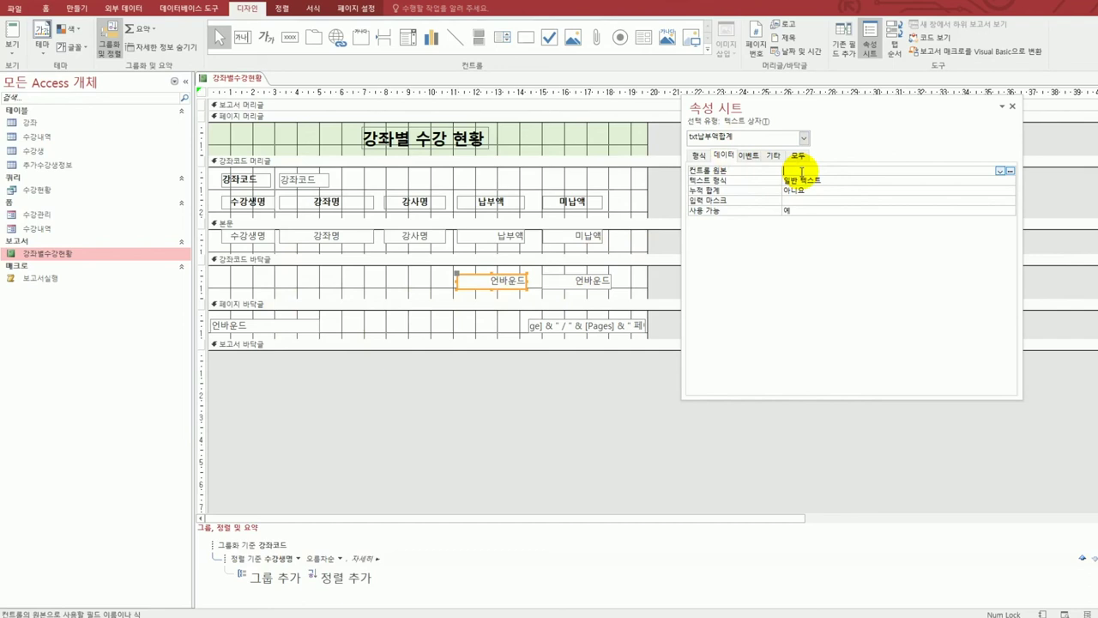
text(=ㄴ)
key(BackSpace)
key(BackSpace)
key(shift+F2)
text(=s)
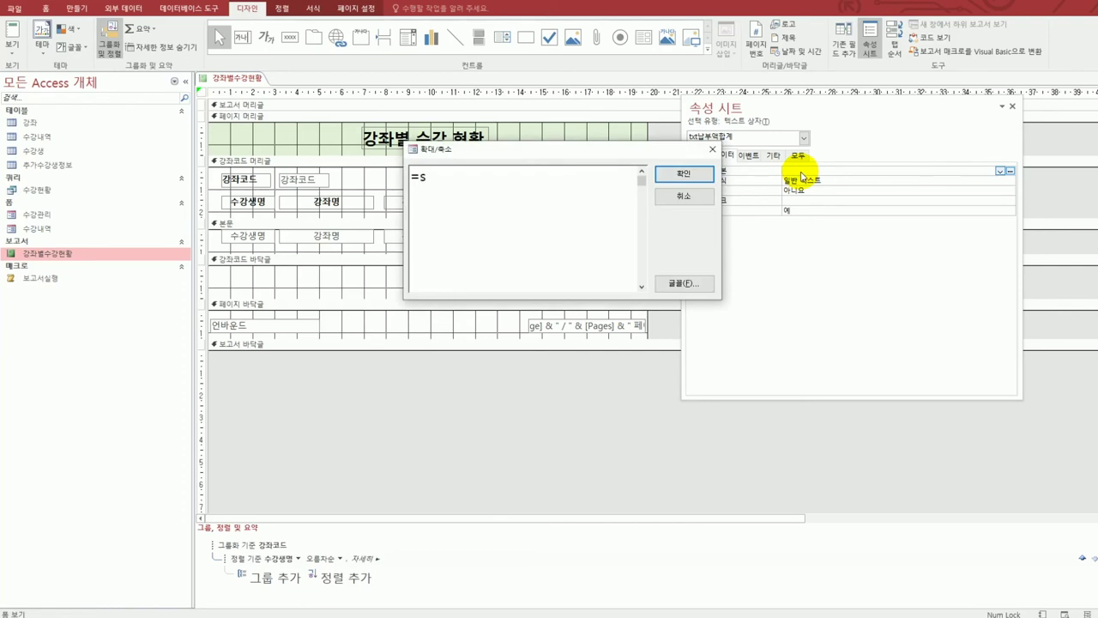
text(um([ㄴ납부)
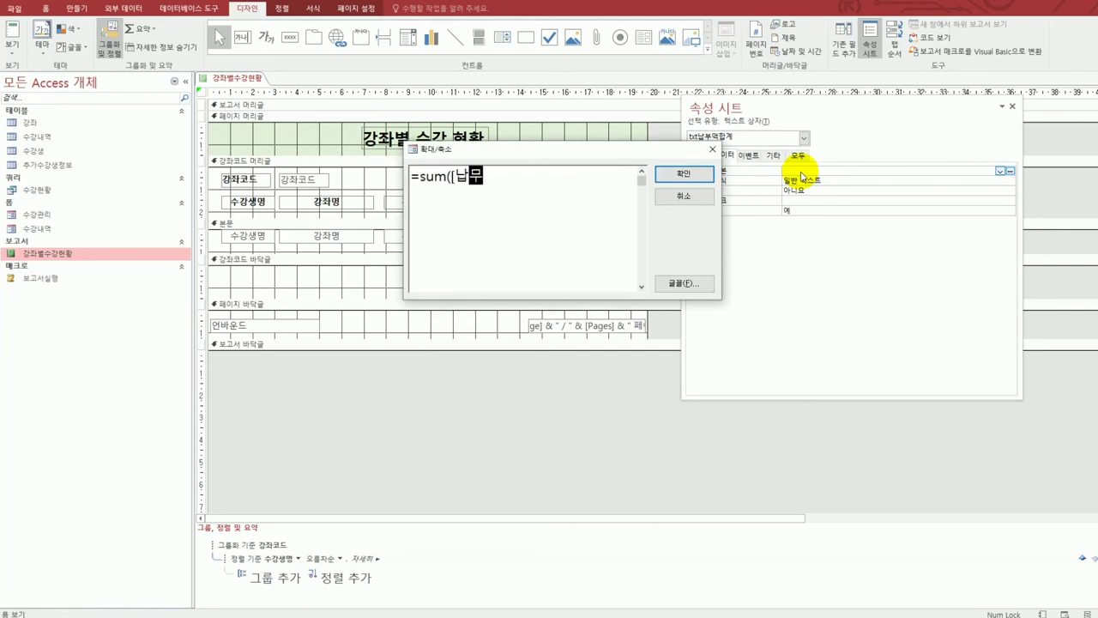
text(액]))
click(692, 173)
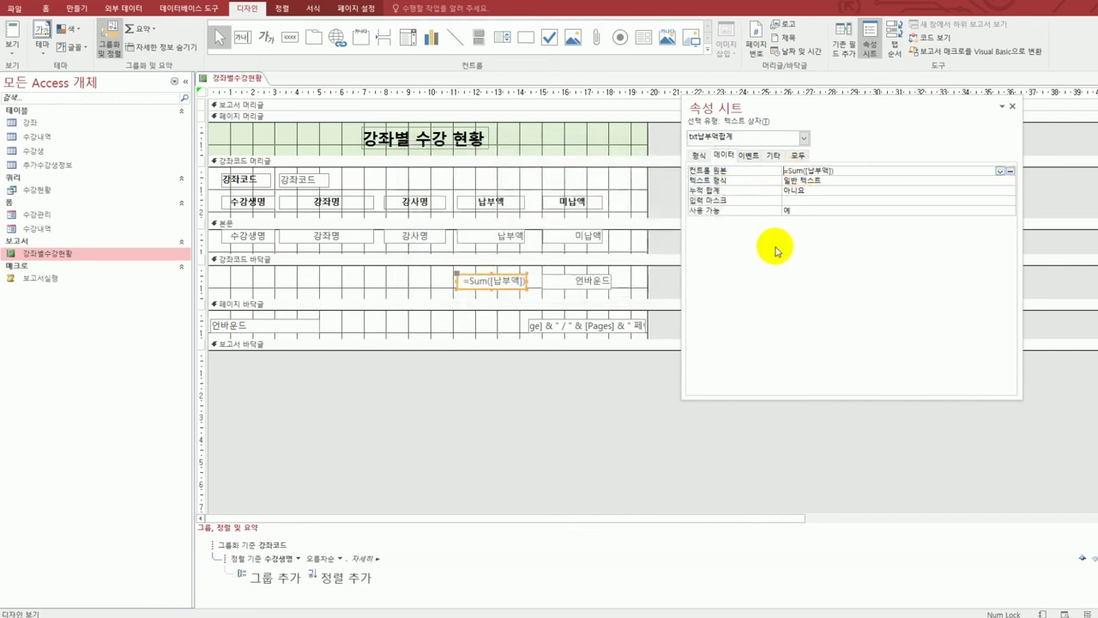
- Set the control source of the txt미납액합계 text box in the 강좌코드 footer to =Sum([미납액])
click(590, 282)
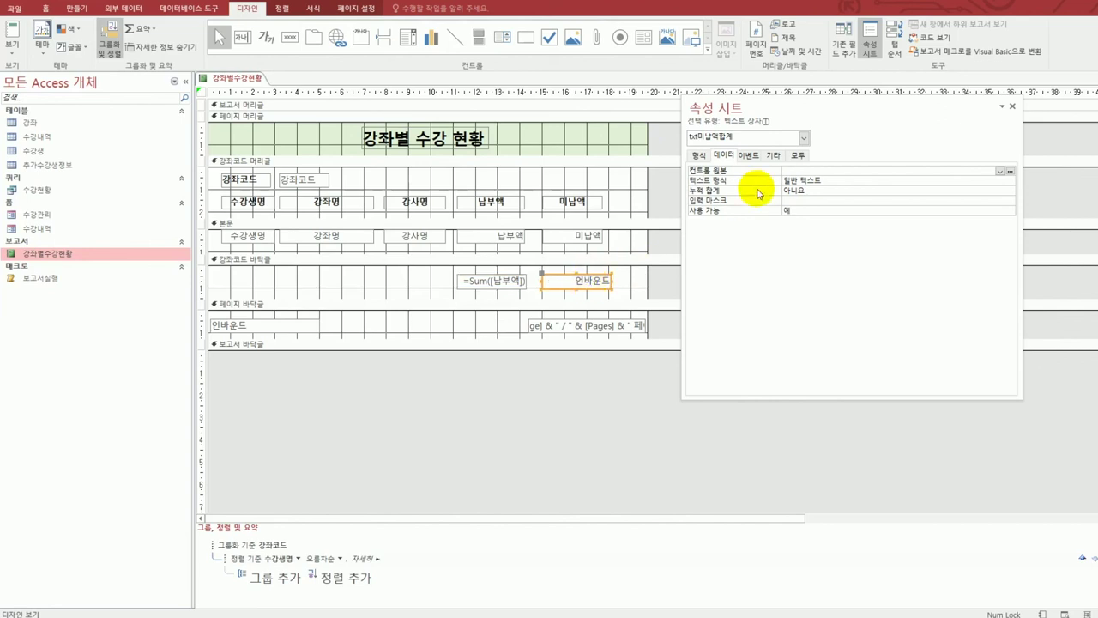
click(788, 169)
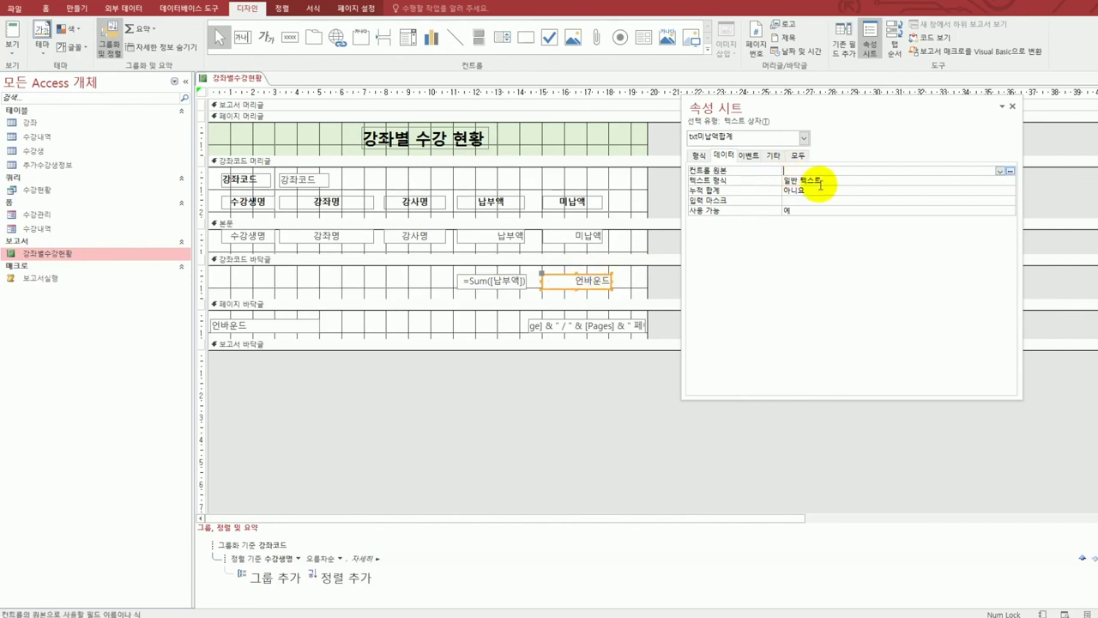
key(shift+F2)
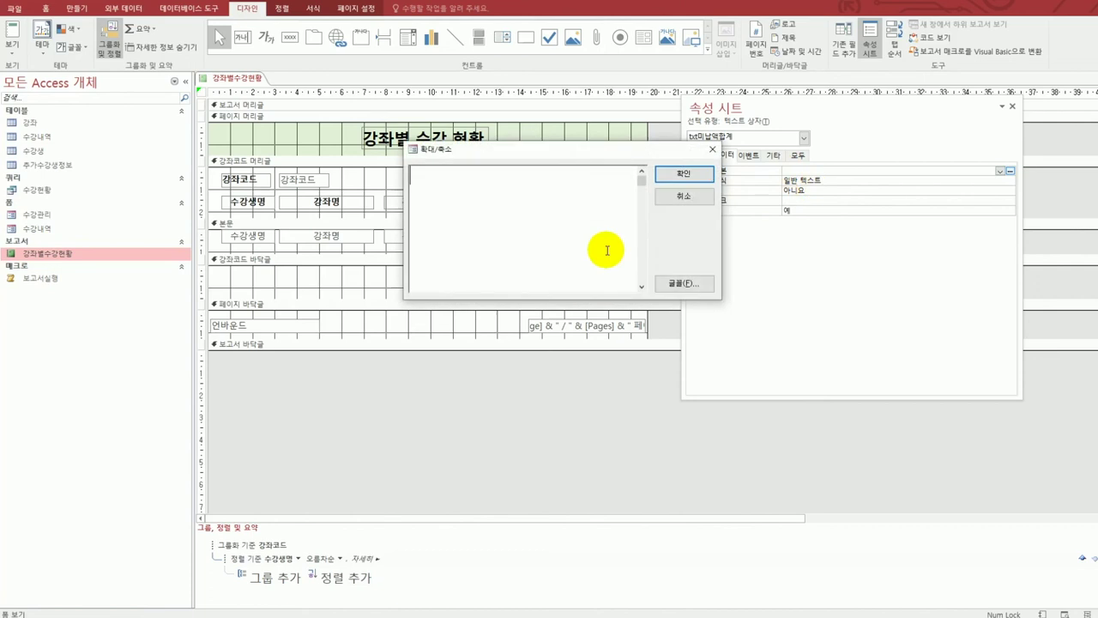
text(=)
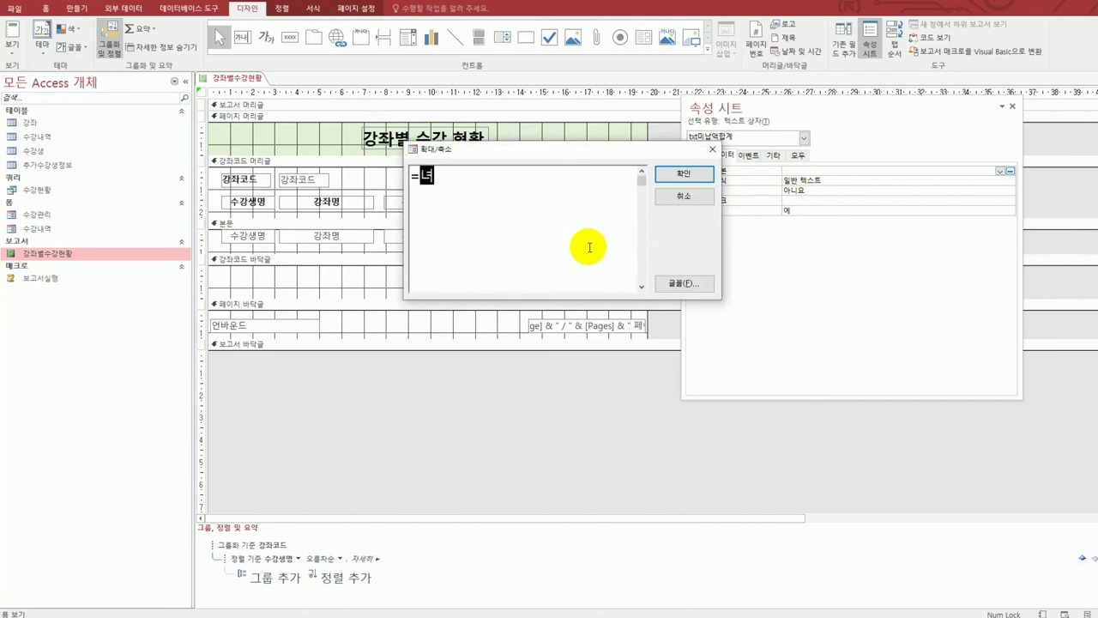
text(sum([)
text(ㄴ미납액)
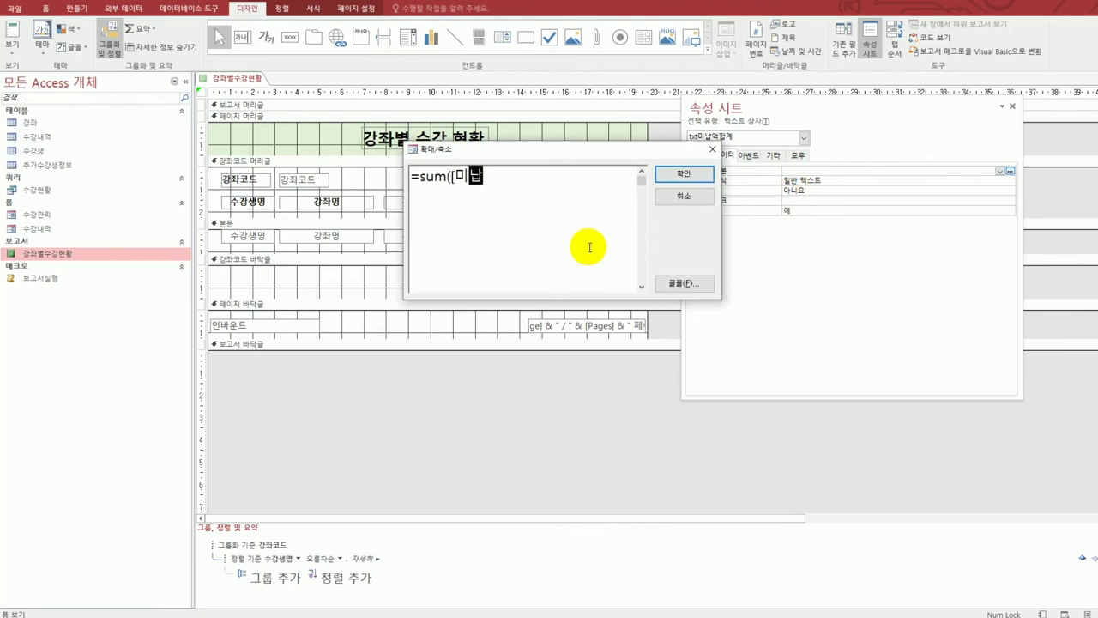
text(]))
click(678, 176)
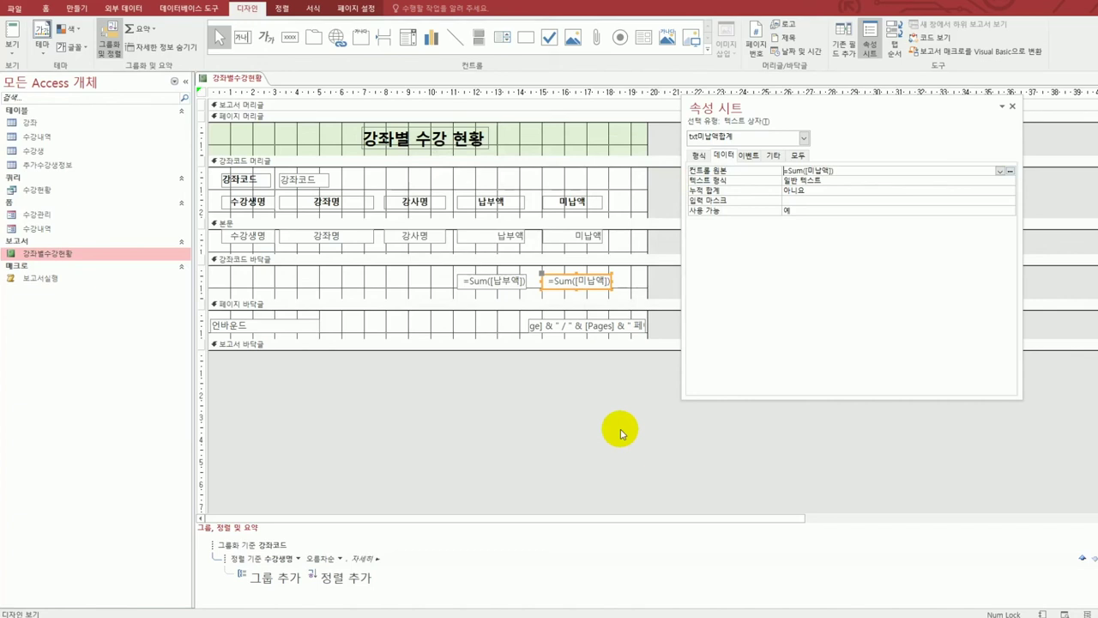
- Open the alternate background color (다른 배경색) property of the report's detail section (본문) for editing
click(559, 224)
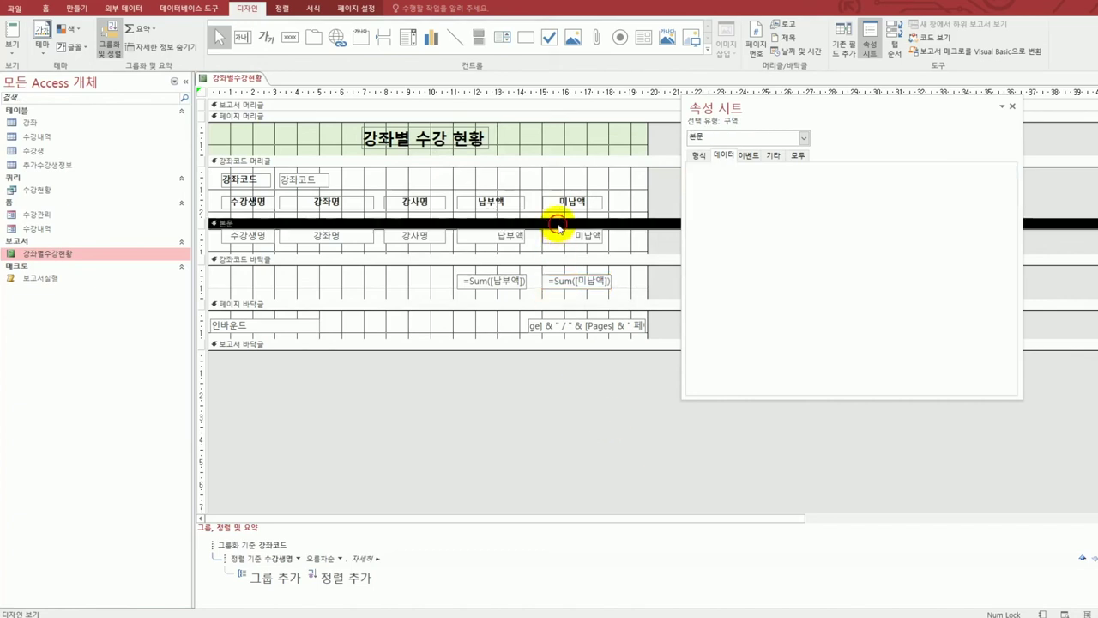
click(697, 158)
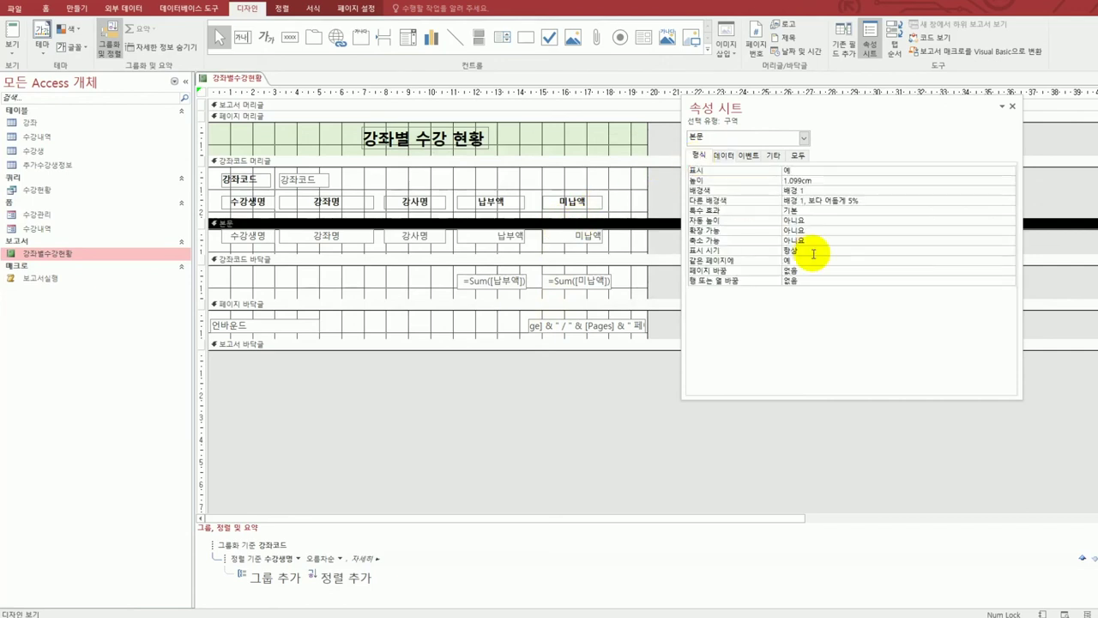
click(829, 200)
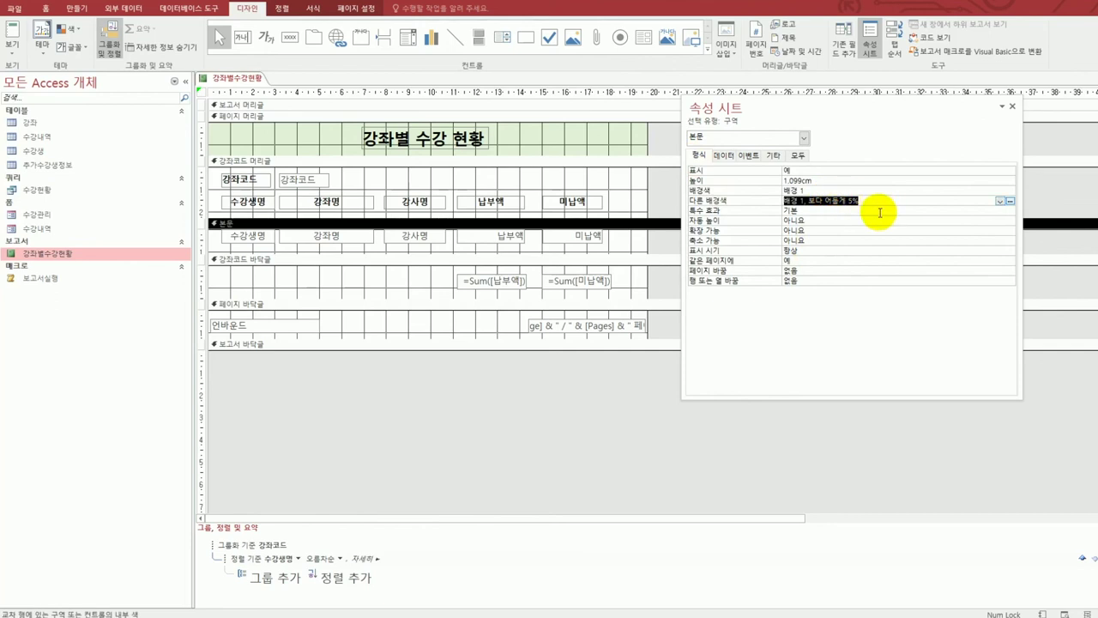
- Set the alternate back color of the report's detail section (본문) to Access 테마 1
click(1000, 202)
click(969, 314)
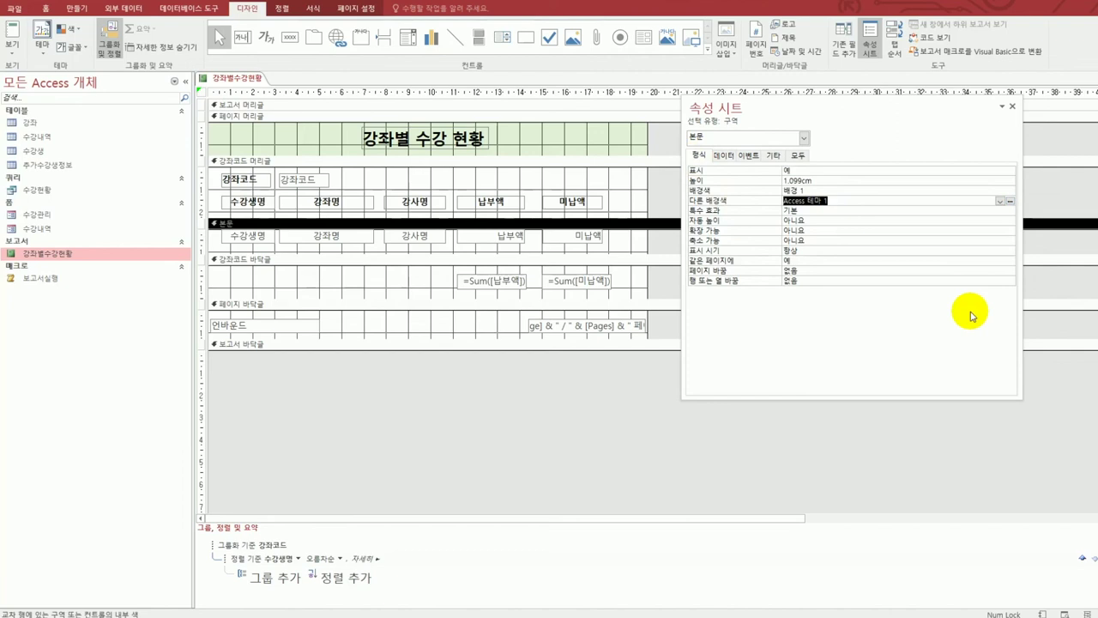
click(849, 201)
click(638, 448)
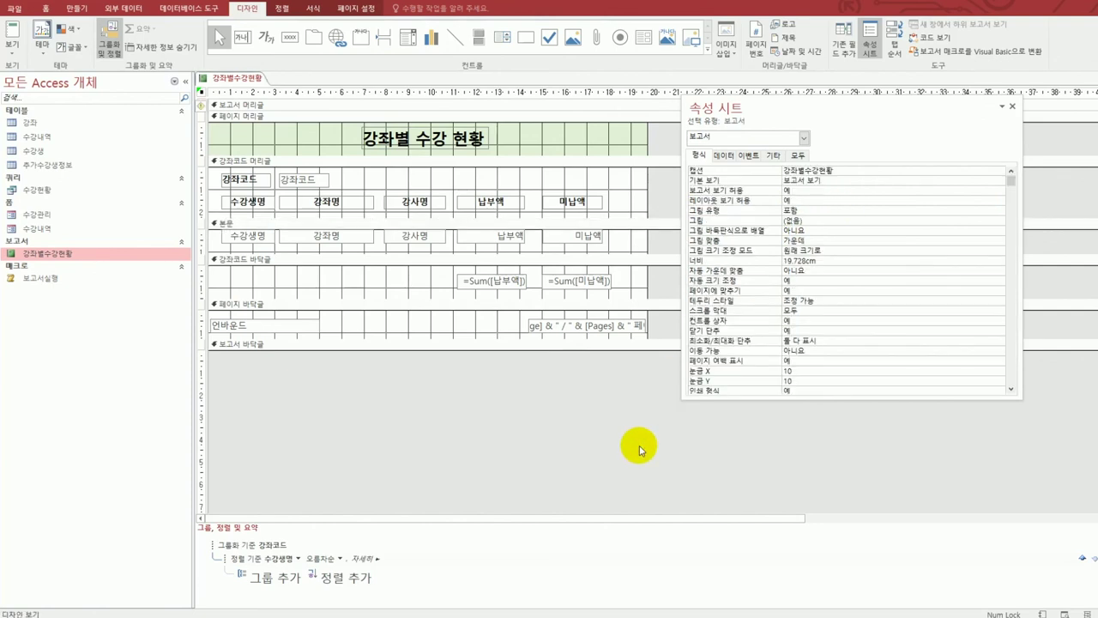
- Set the control source of the unbound txt날짜 text box in the page footer to =Date()
click(266, 305)
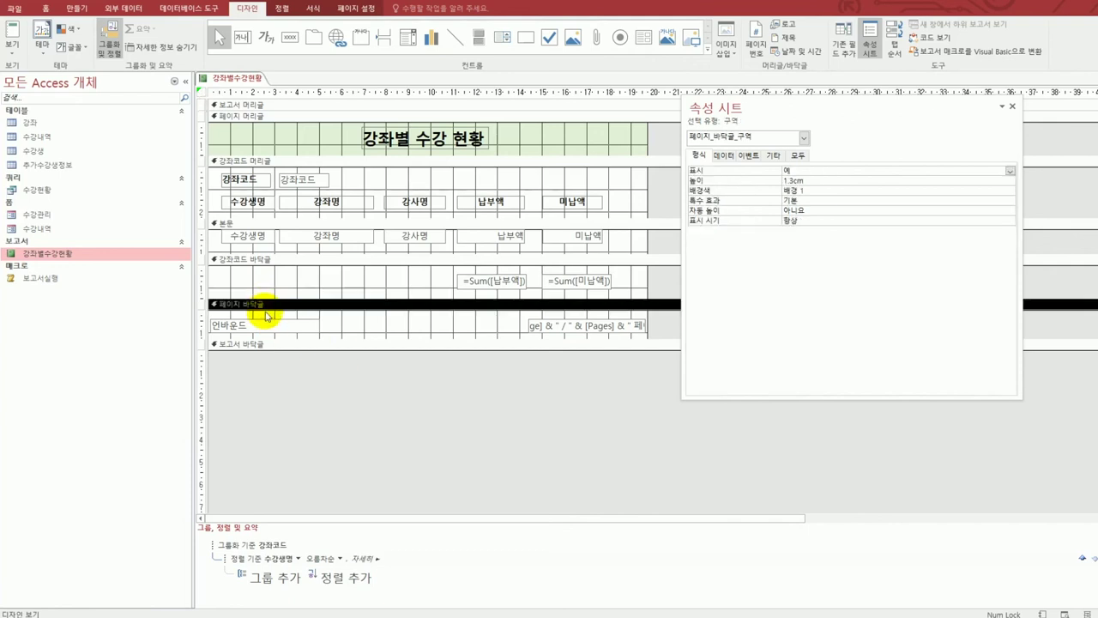
click(266, 323)
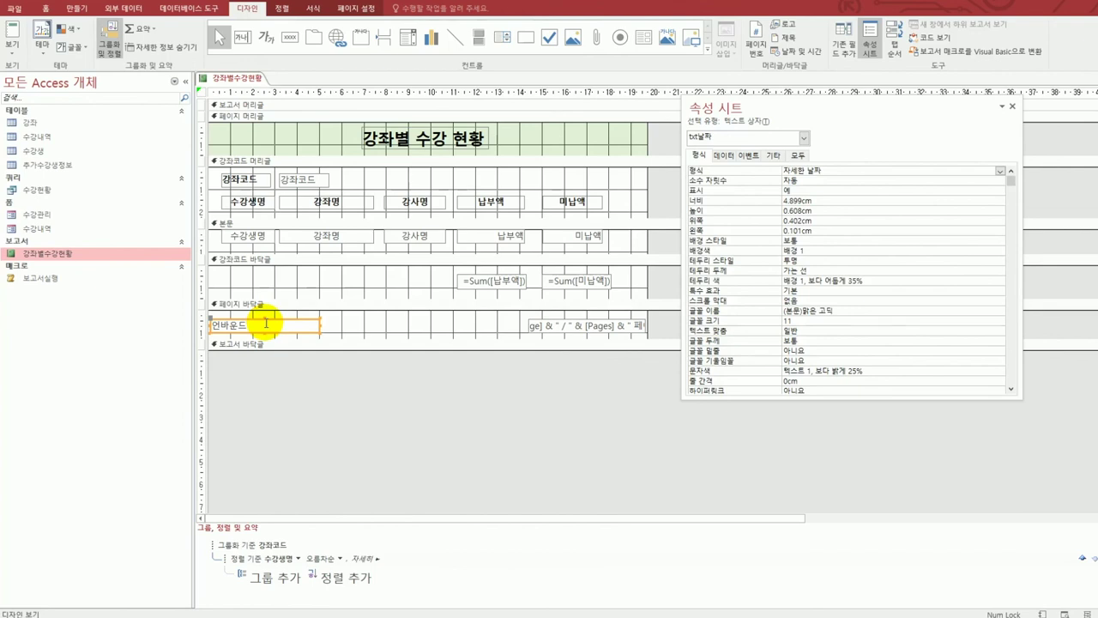
click(800, 156)
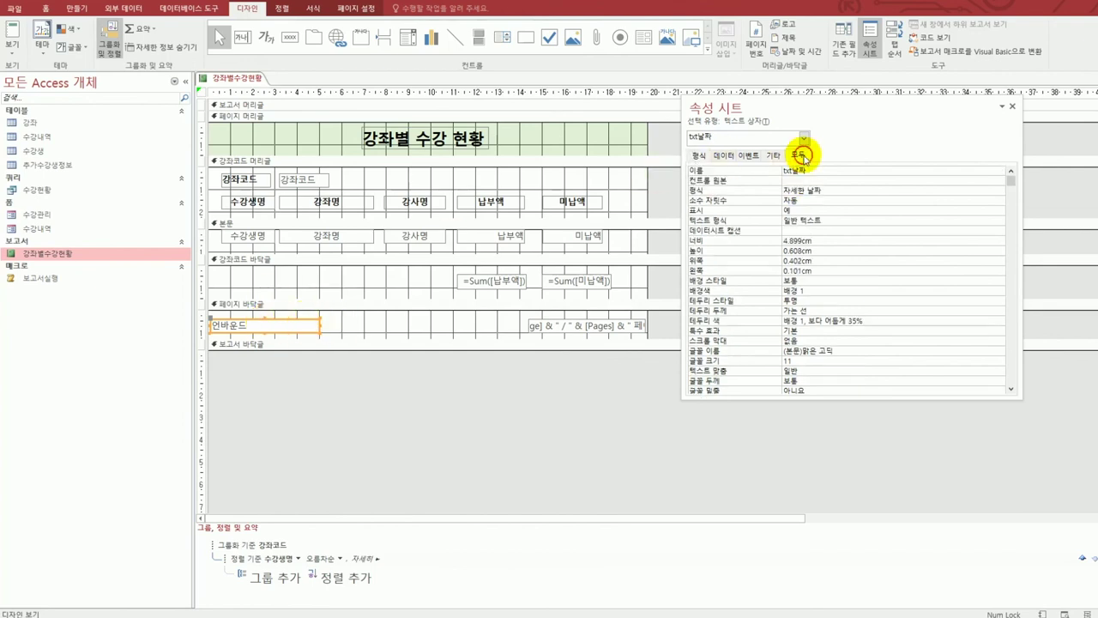
click(801, 179)
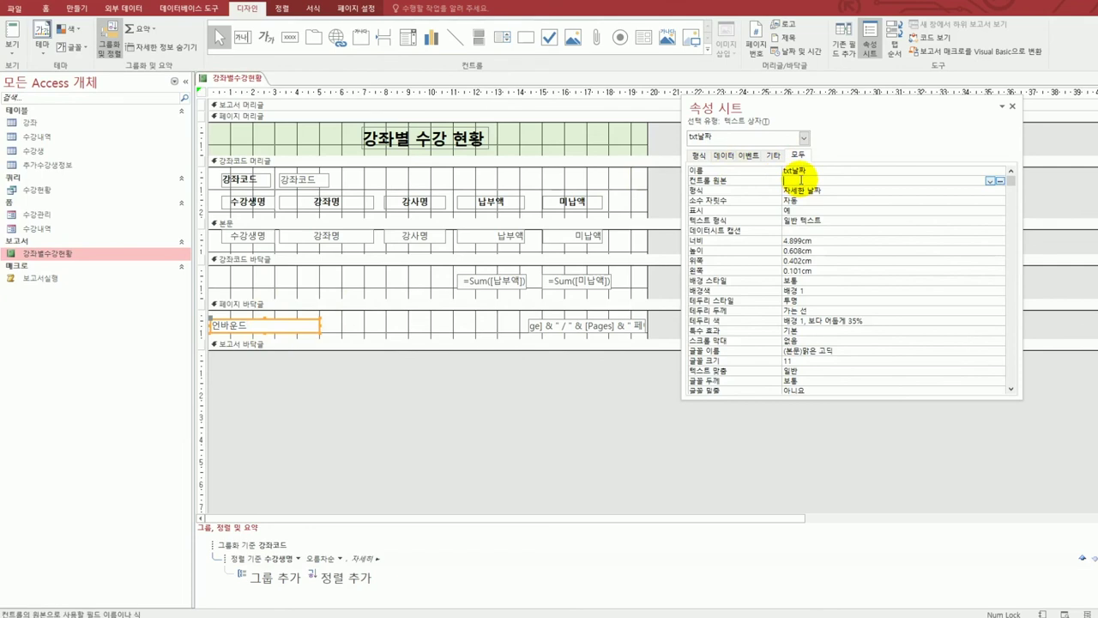
key(shift+F2)
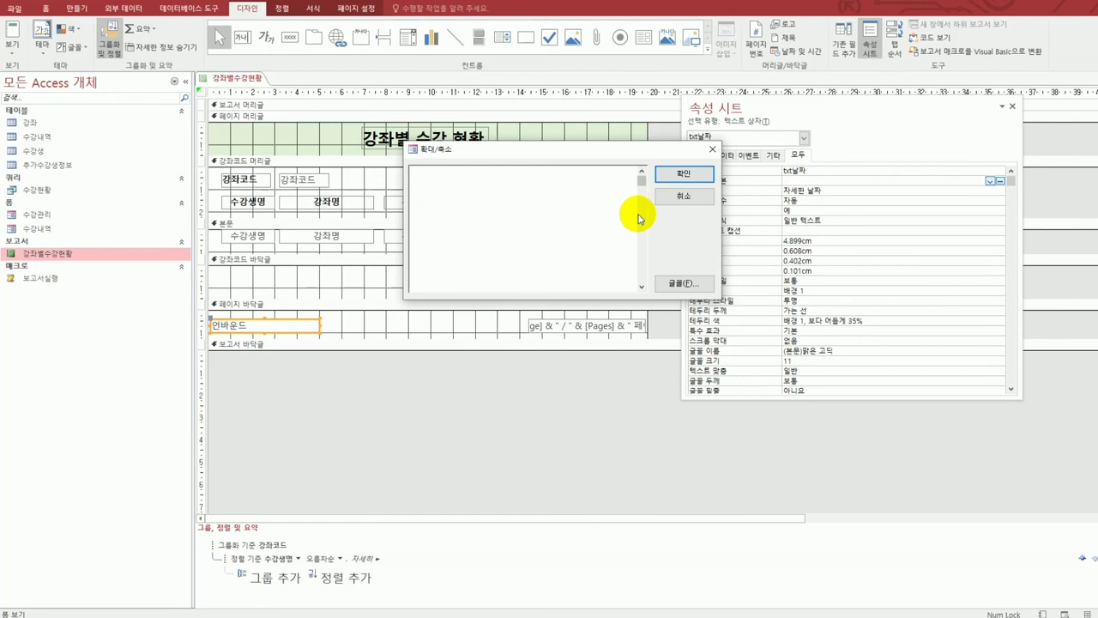
text(=ㅇ)
key(BackSpace)
text(date())
click(677, 175)
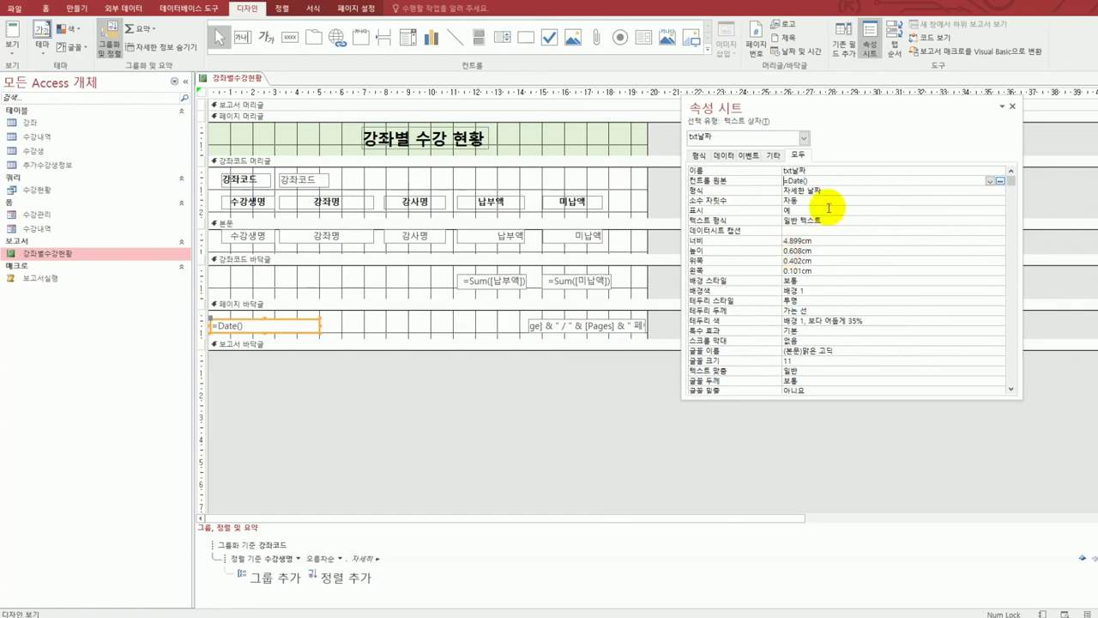
- Set the display format of the txt날짜 text box to 간단한 날짜
click(858, 190)
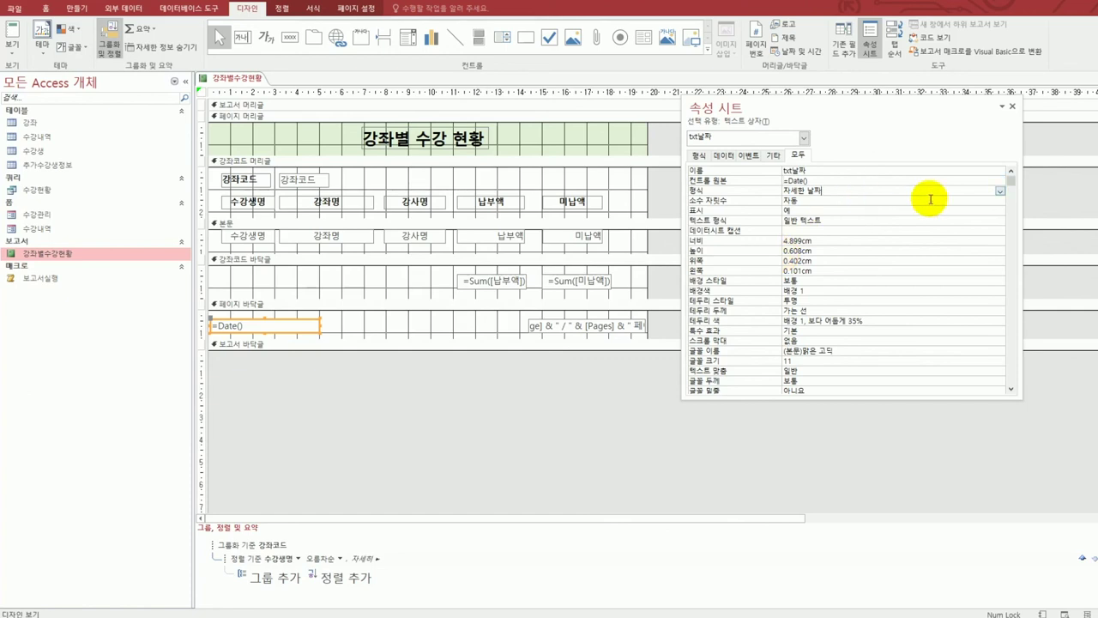
click(1000, 191)
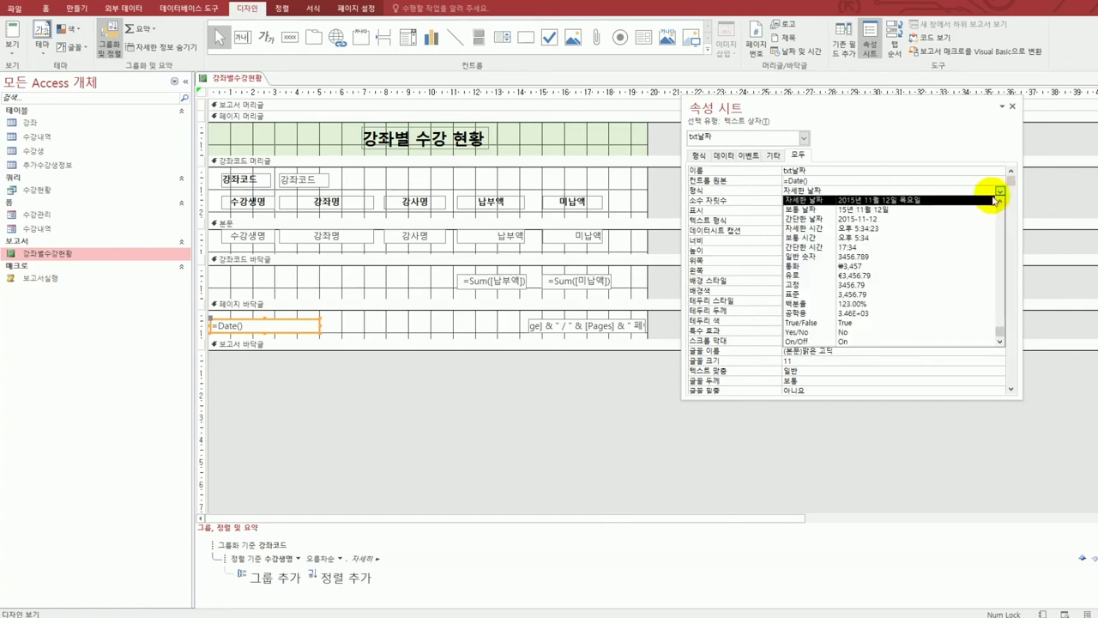
click(951, 221)
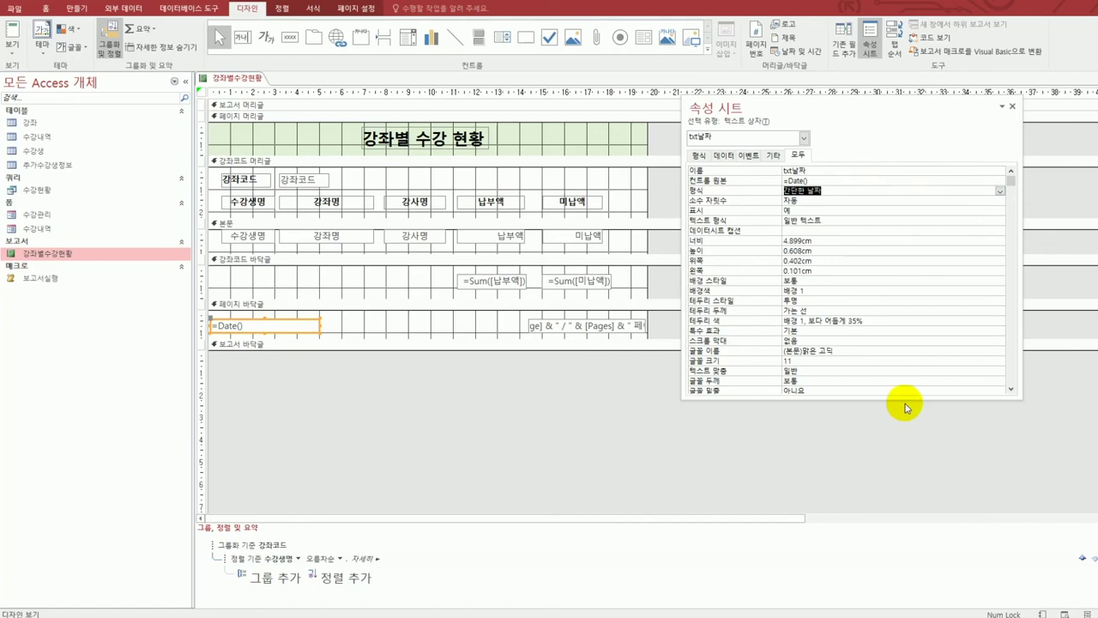
click(882, 458)
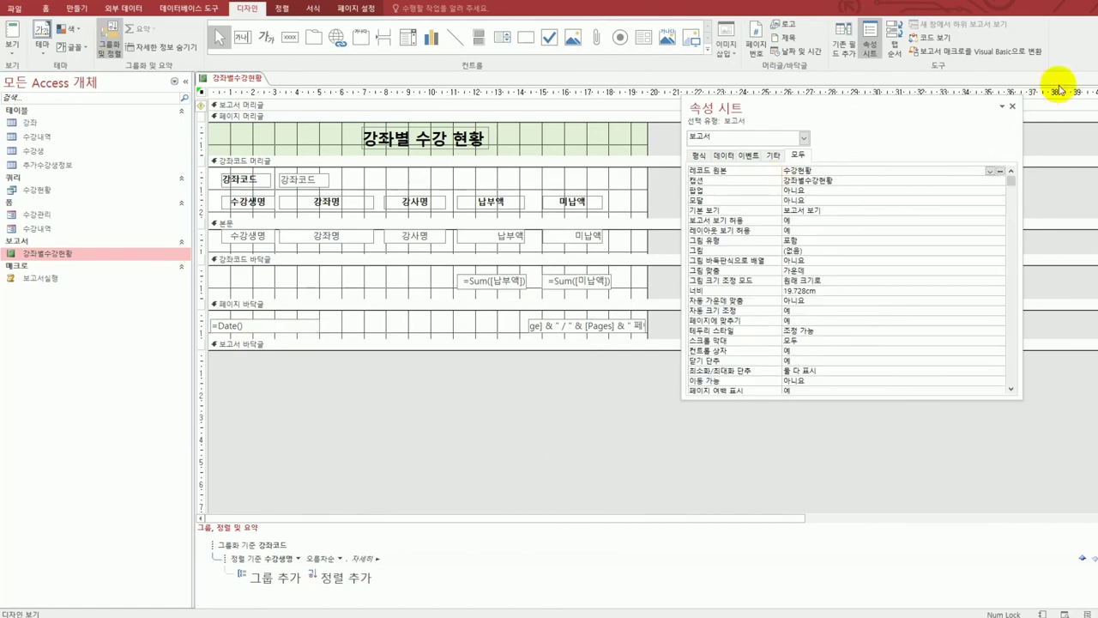
- Check the row colors, totals and page footer of the 강좌별수강현황 report in print preview, and close the report
click(14, 63)
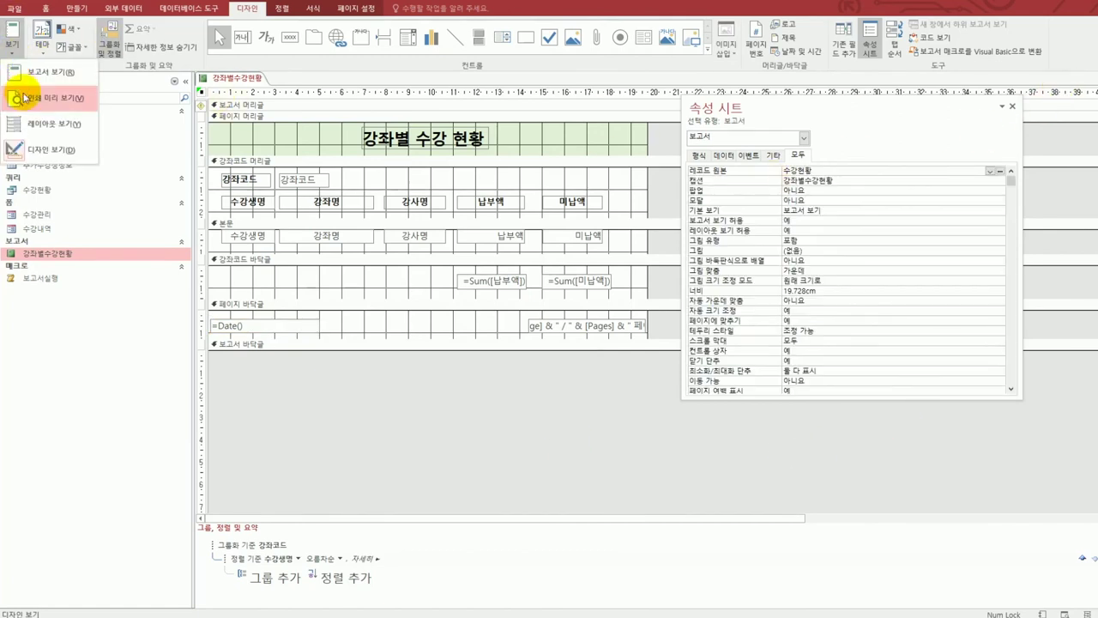
click(69, 115)
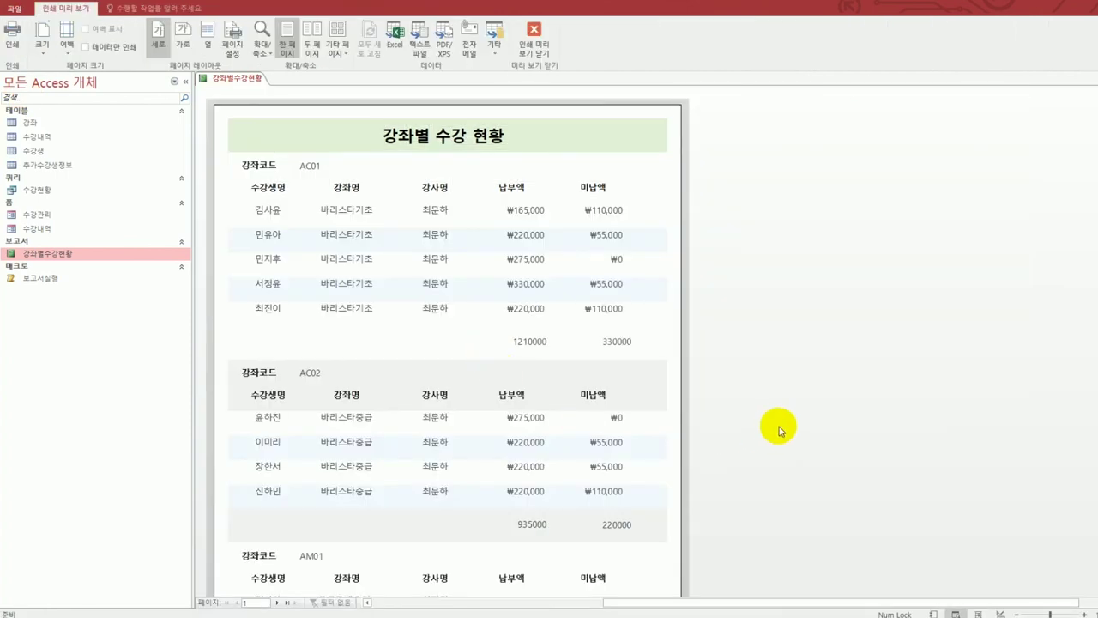
scroll(779, 429, down, 1)
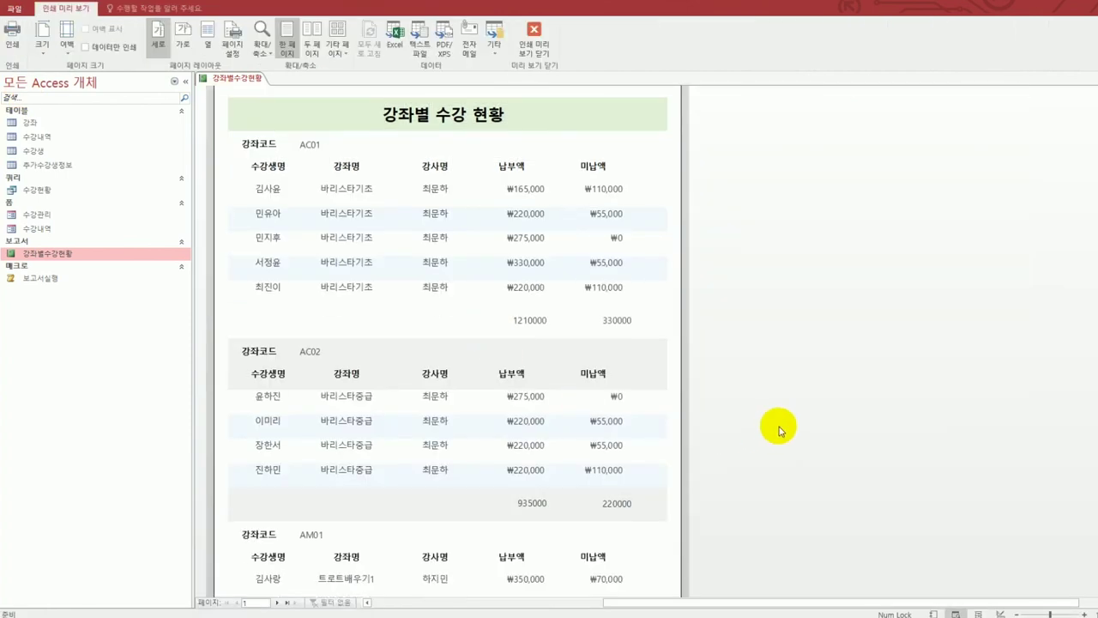
scroll(779, 429, up, 1)
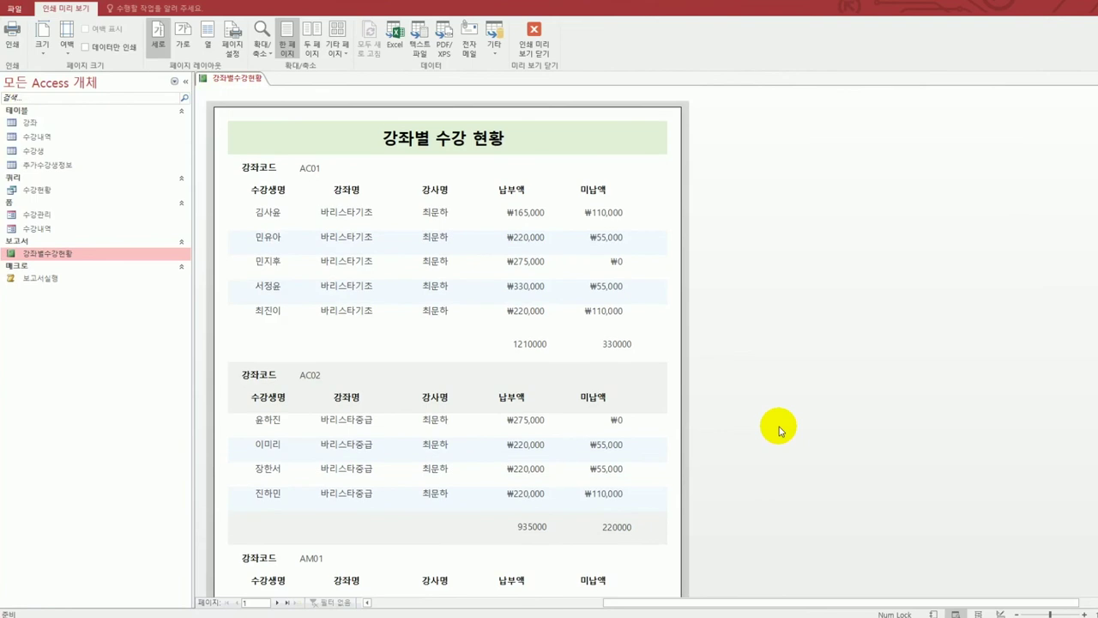
scroll(780, 429, down, 9)
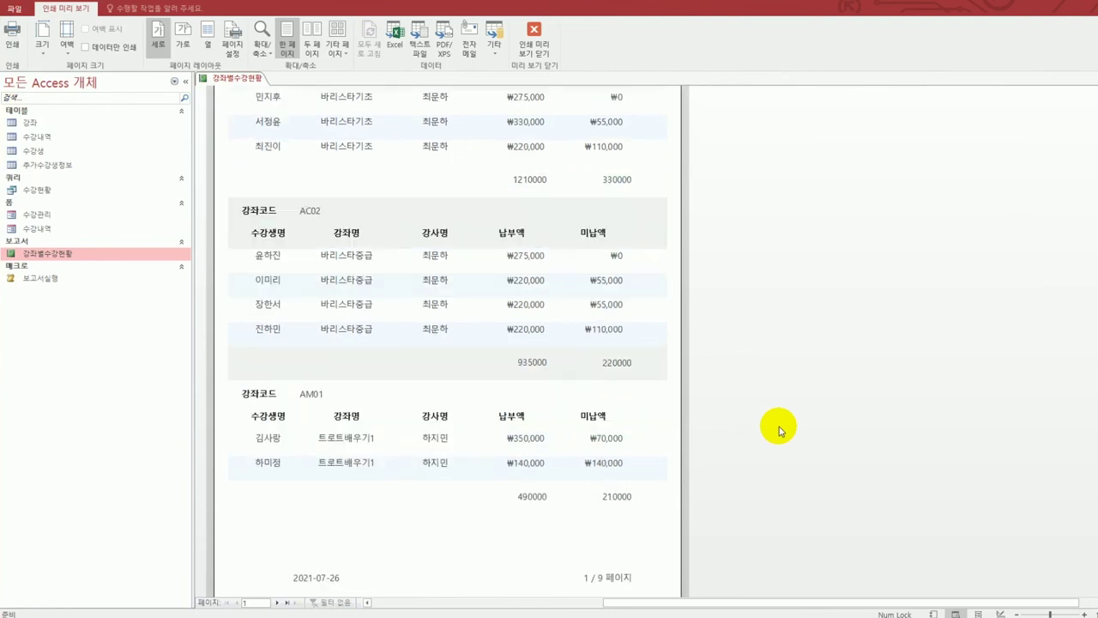
scroll(779, 429, up, 10)
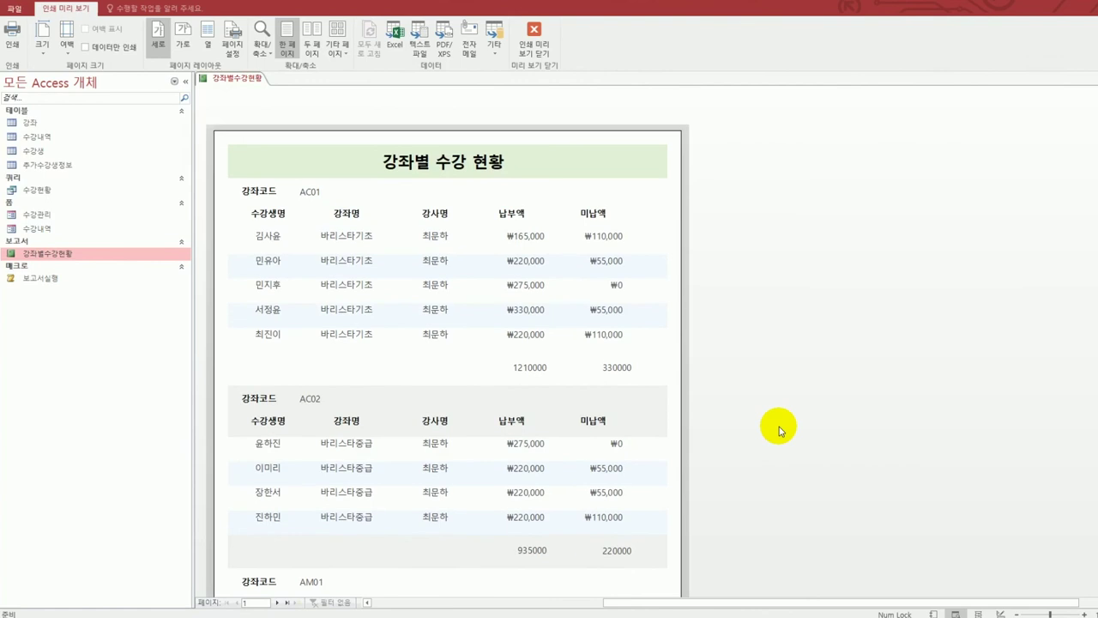
scroll(779, 429, up, 3)
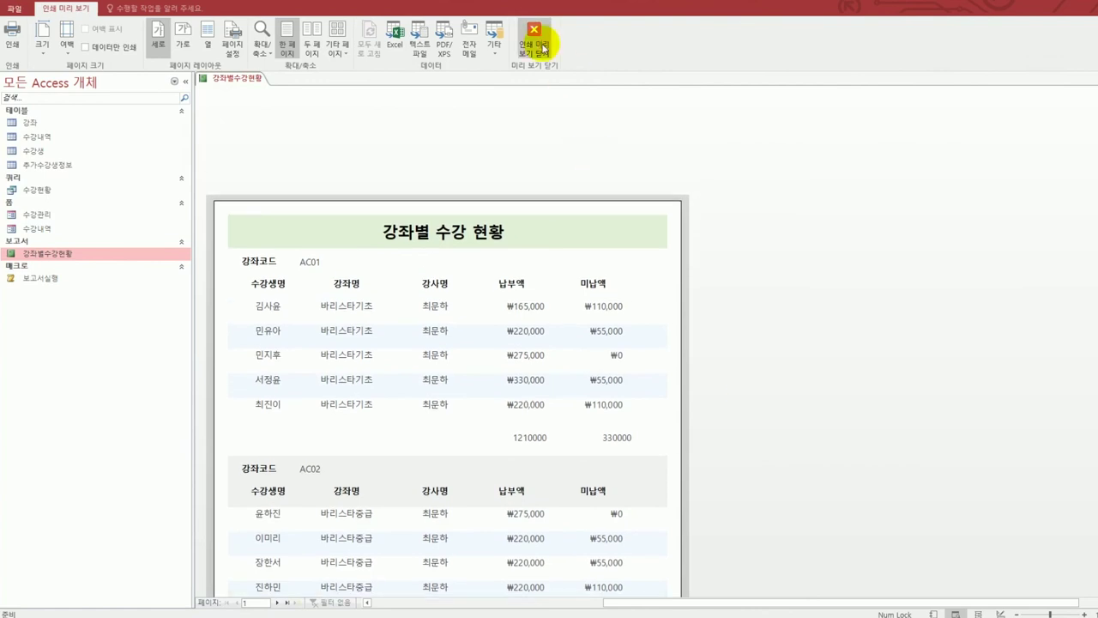
click(543, 48)
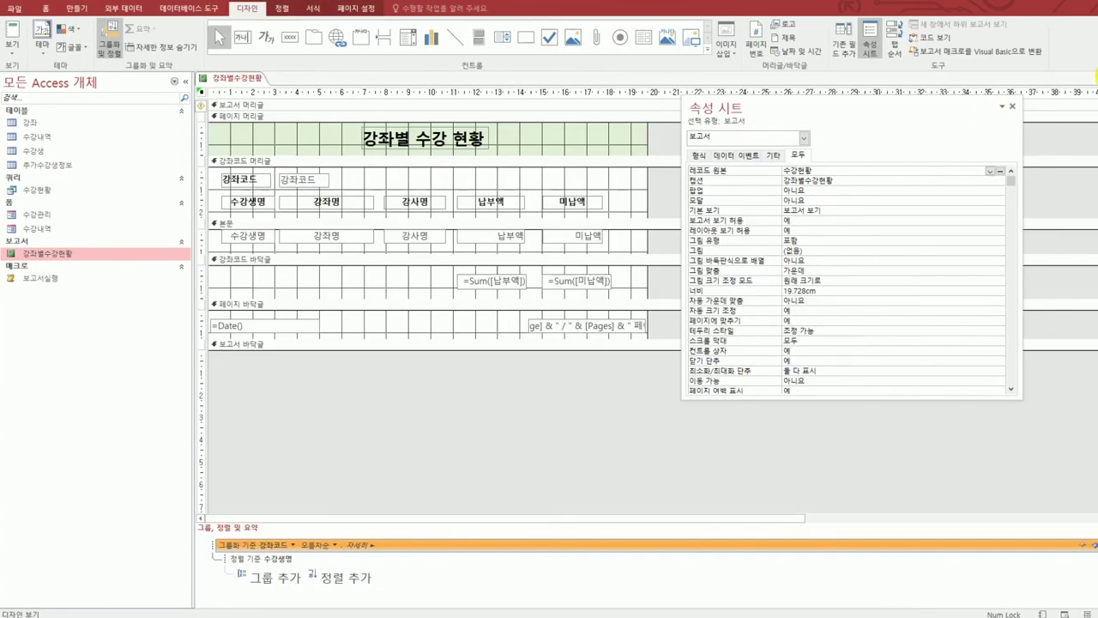
click(1094, 77)
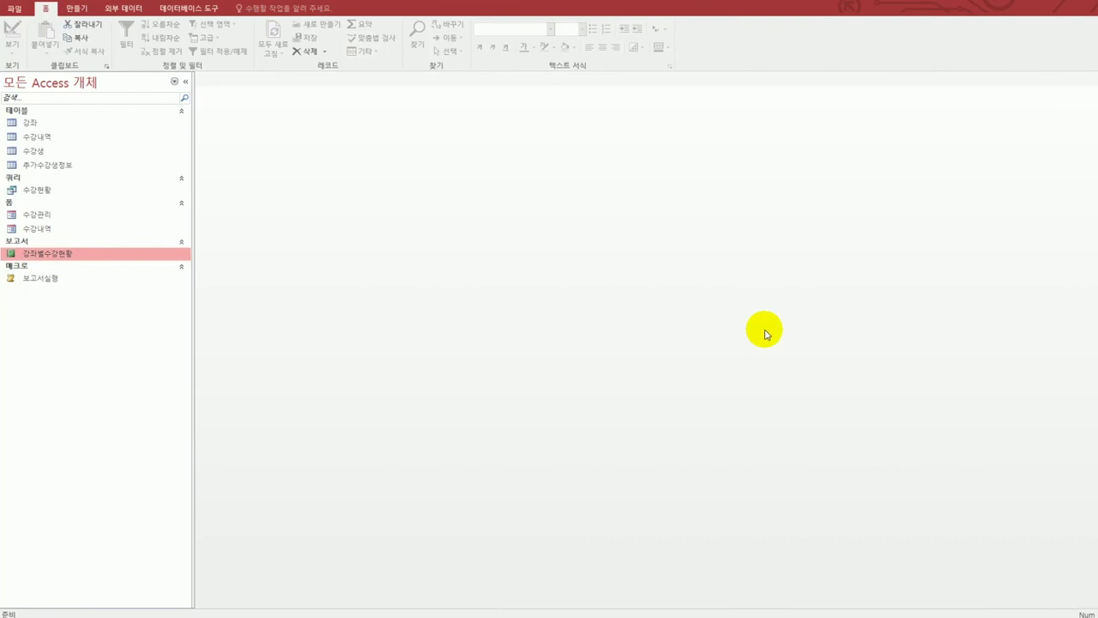
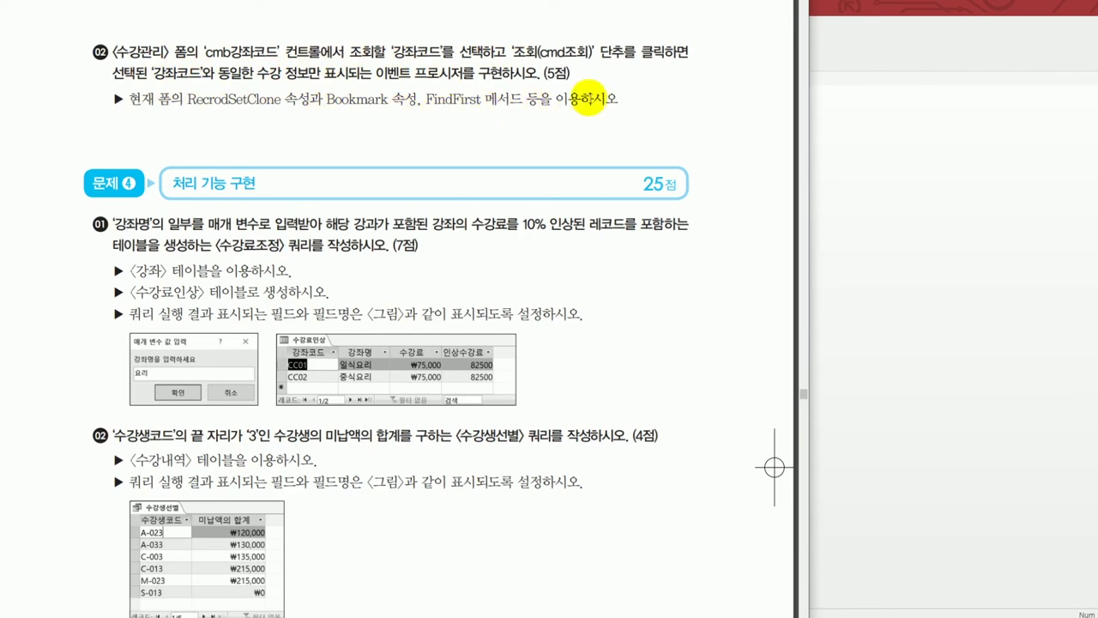
- Return to Access and open the 수강관리 form in Design View
click(936, 162)
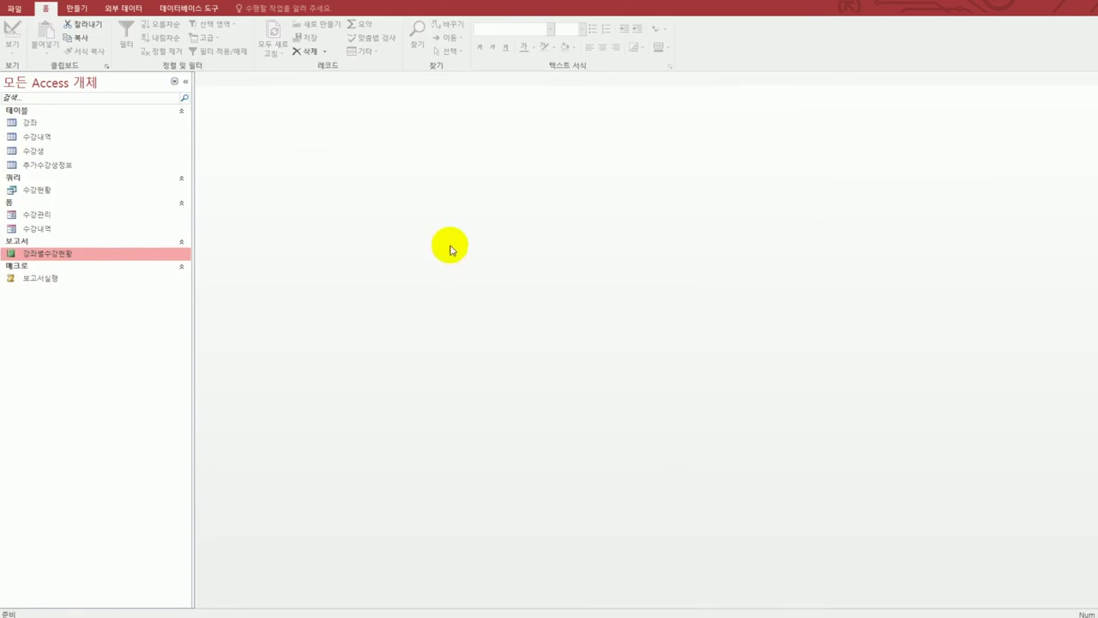
click(43, 215)
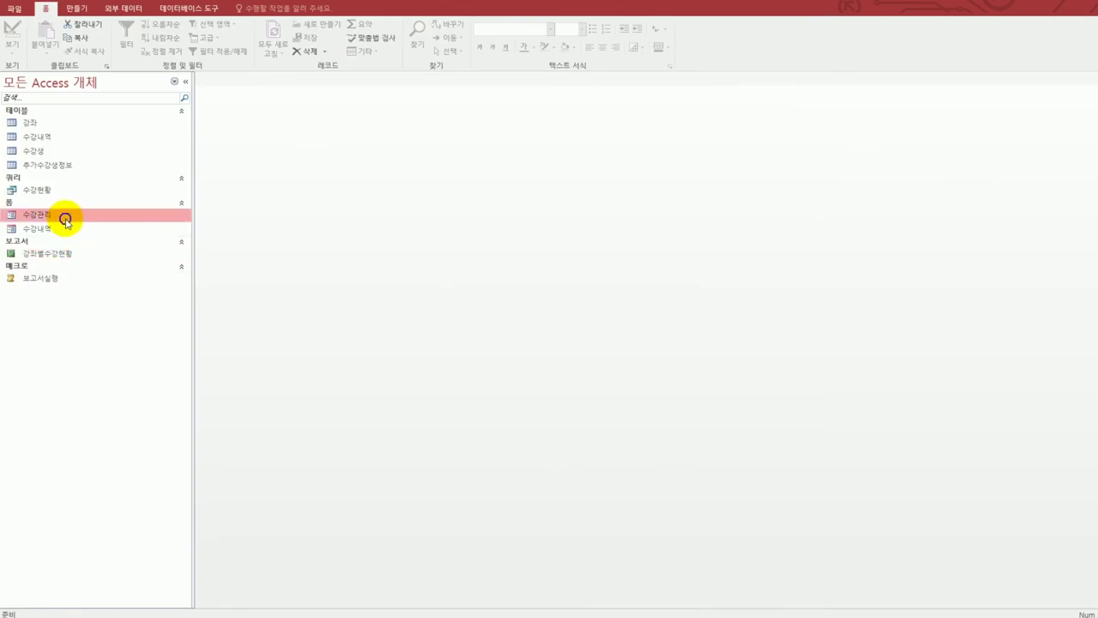
right_click(69, 217)
click(106, 254)
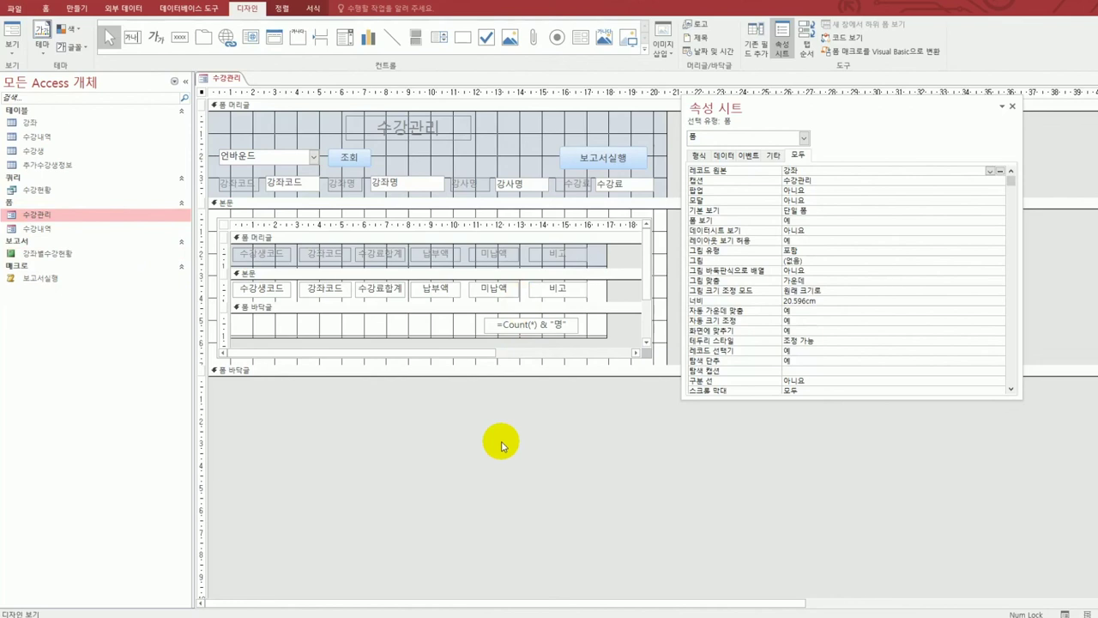
- Assign an event procedure ([이벤트 프로시저]) to the On Click event of the cmd조회 button and open its code
click(268, 157)
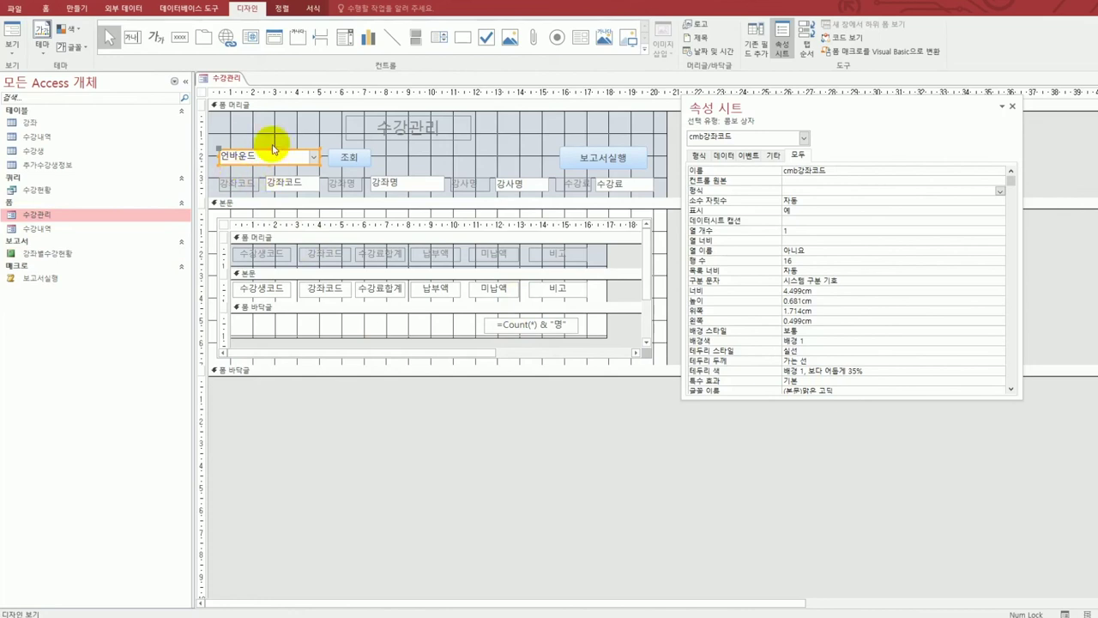
click(345, 162)
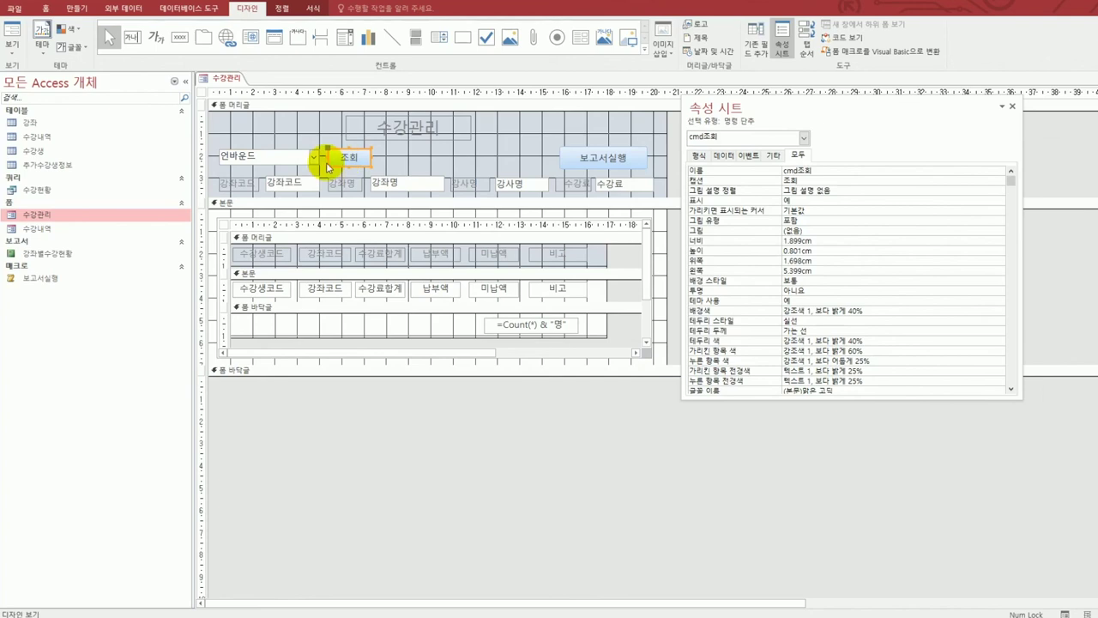
click(285, 165)
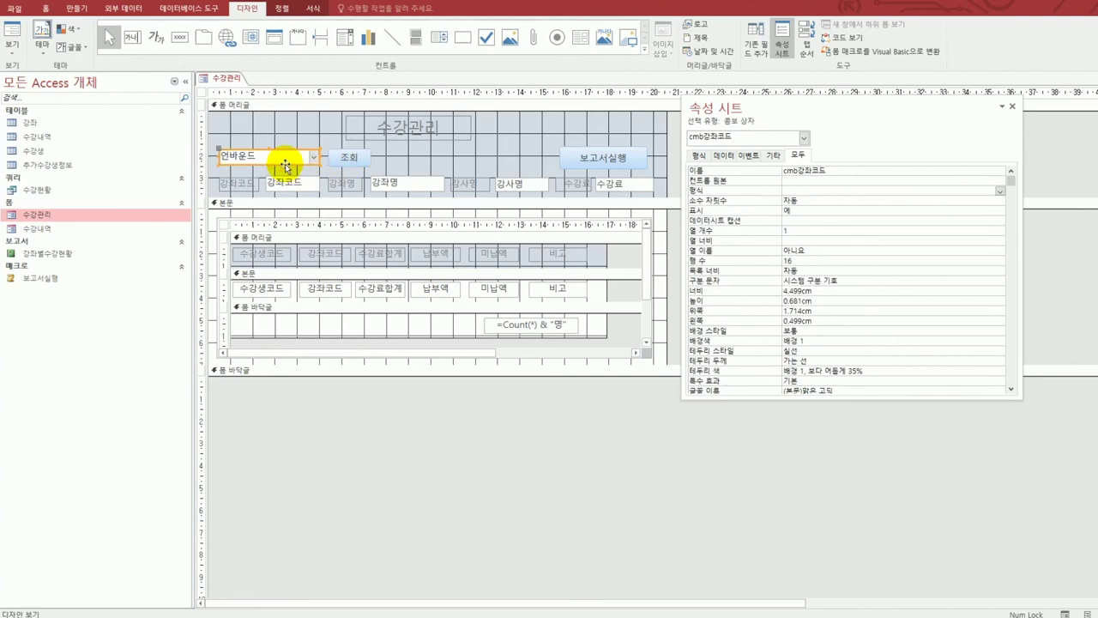
click(356, 156)
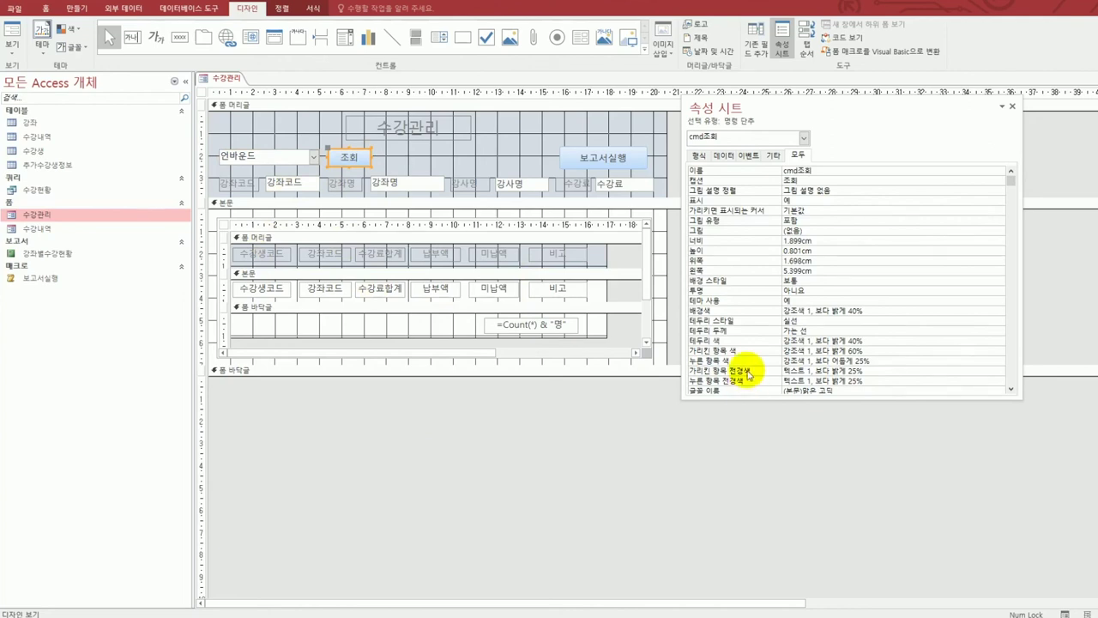
click(749, 155)
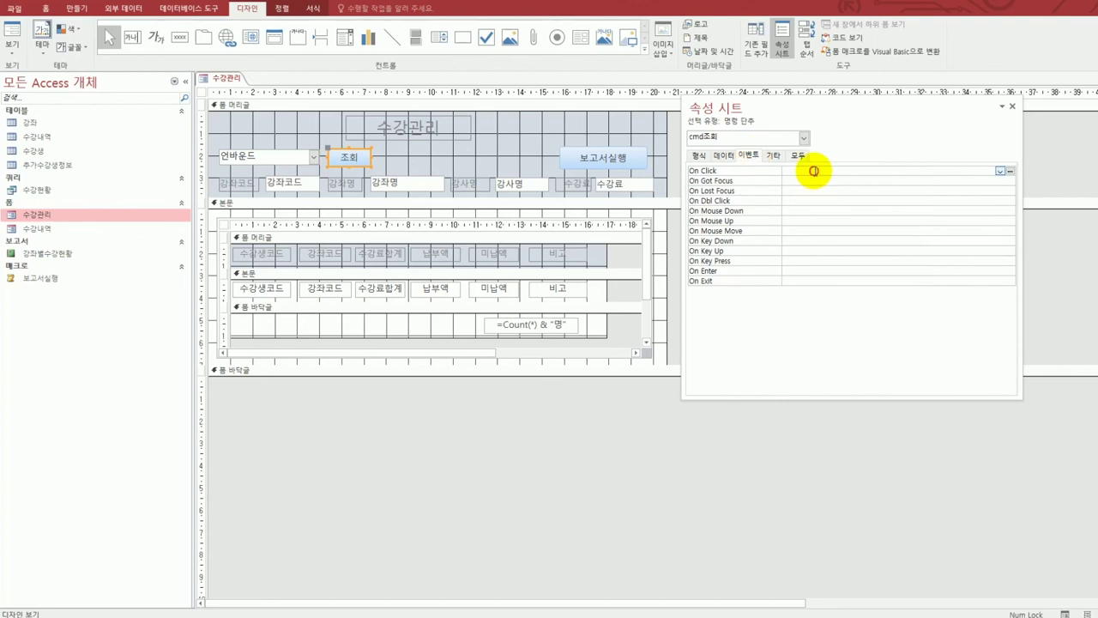
click(816, 171)
click(1000, 171)
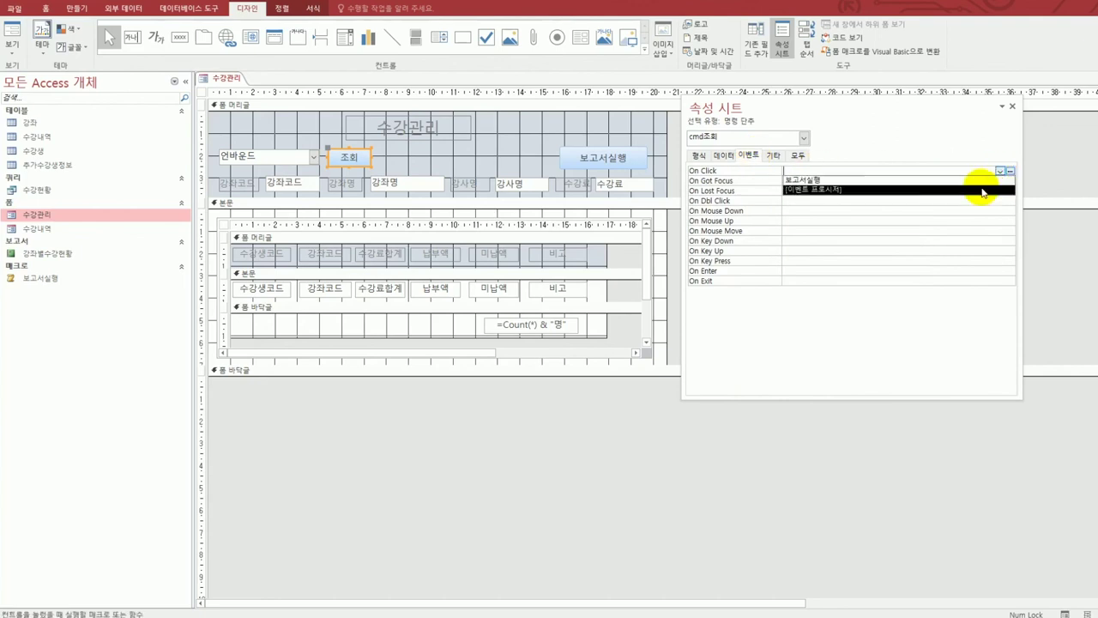
click(982, 191)
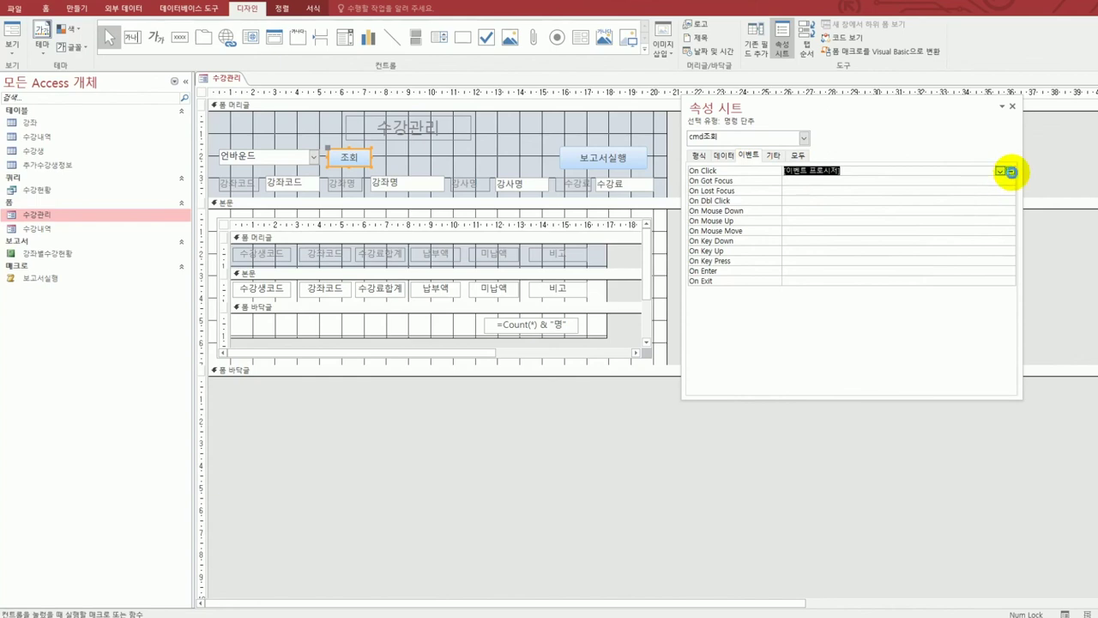
click(1011, 170)
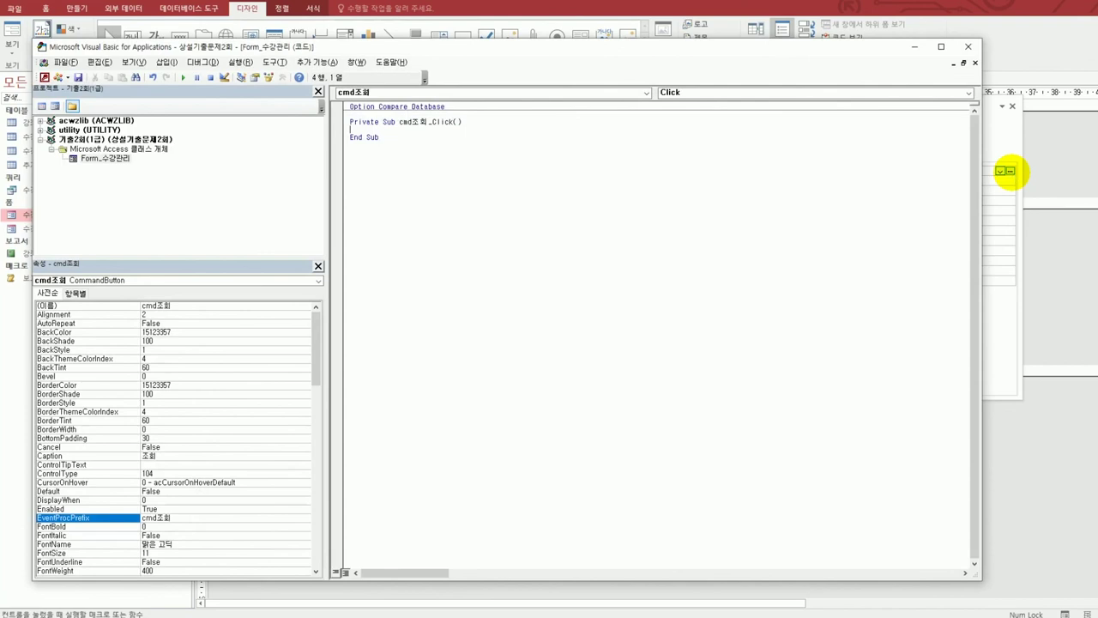
- In the cmd조회_Click procedure, write a Me.RecordsetClone.FindFirst statement with the criterion "강좌코드 = cmb강좌코드"
key(Tab)
text(me.)
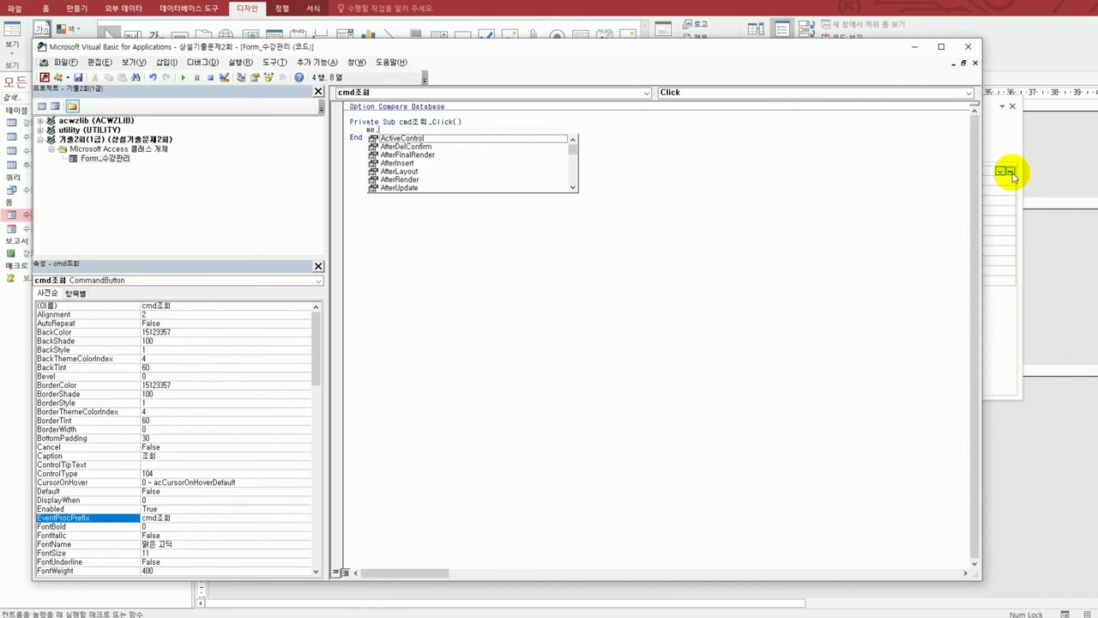
text(re)
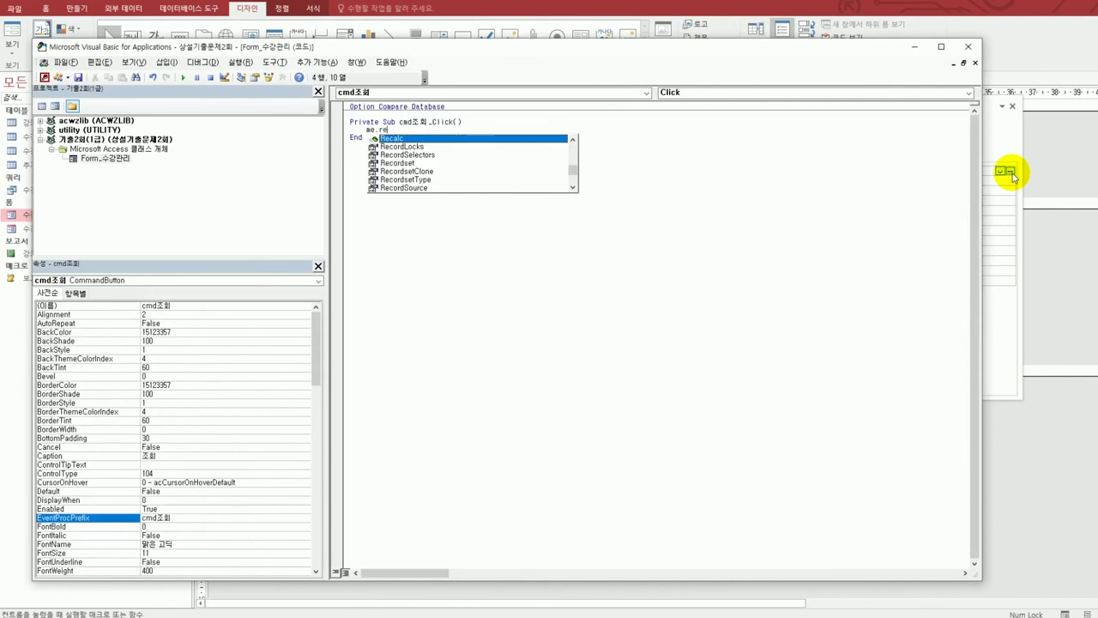
text(cord)
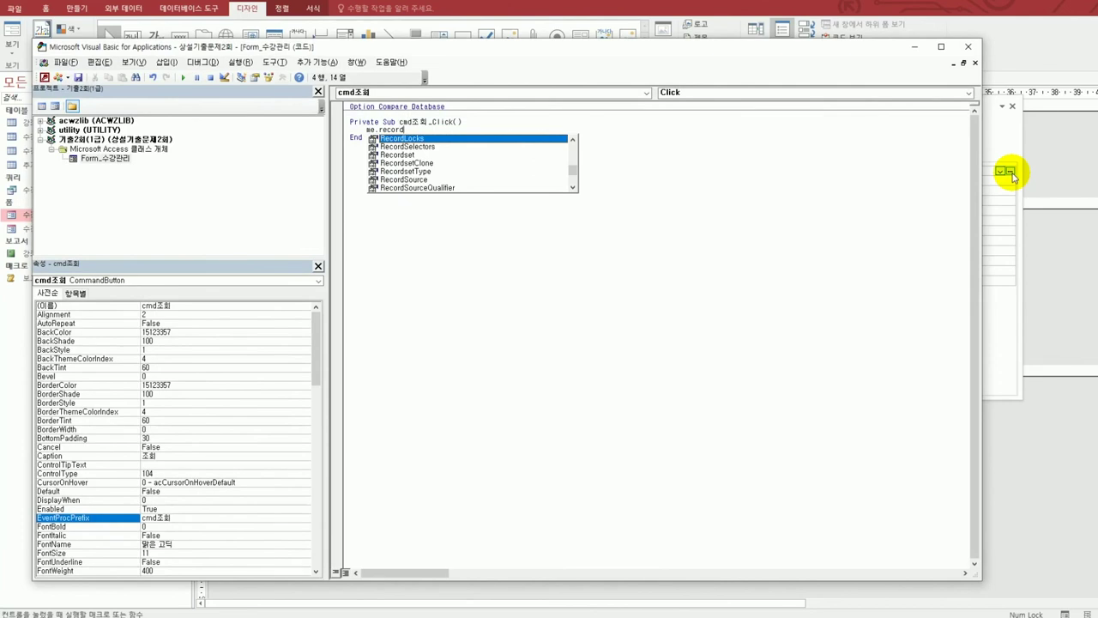
text(setco)
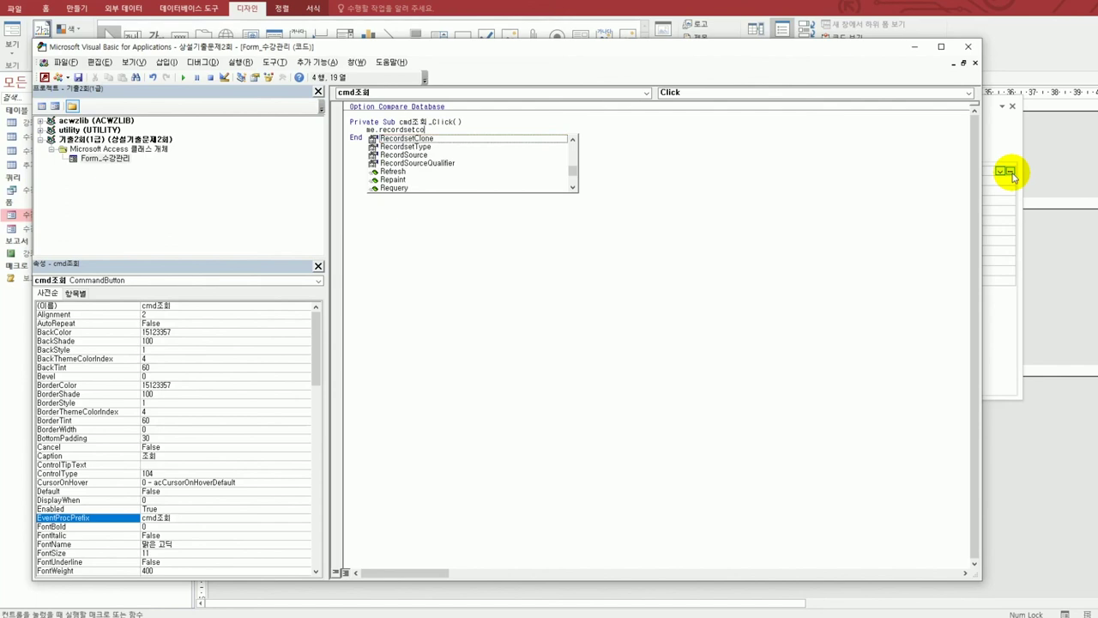
key(Tab)
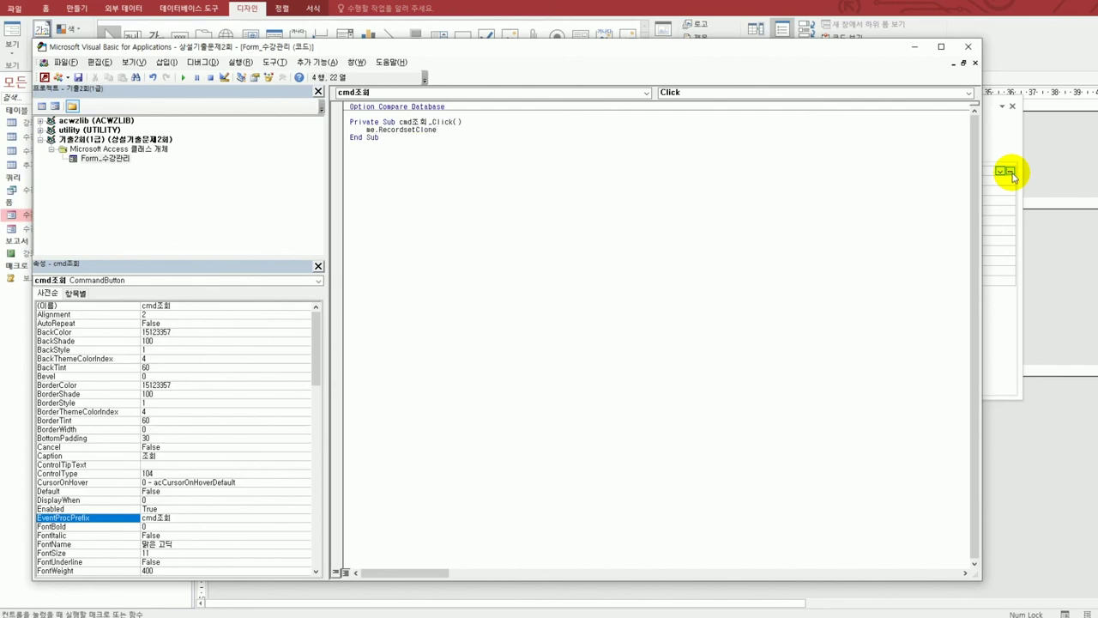
text(.findfirst "가강좌코드  = cmb강좌코드")
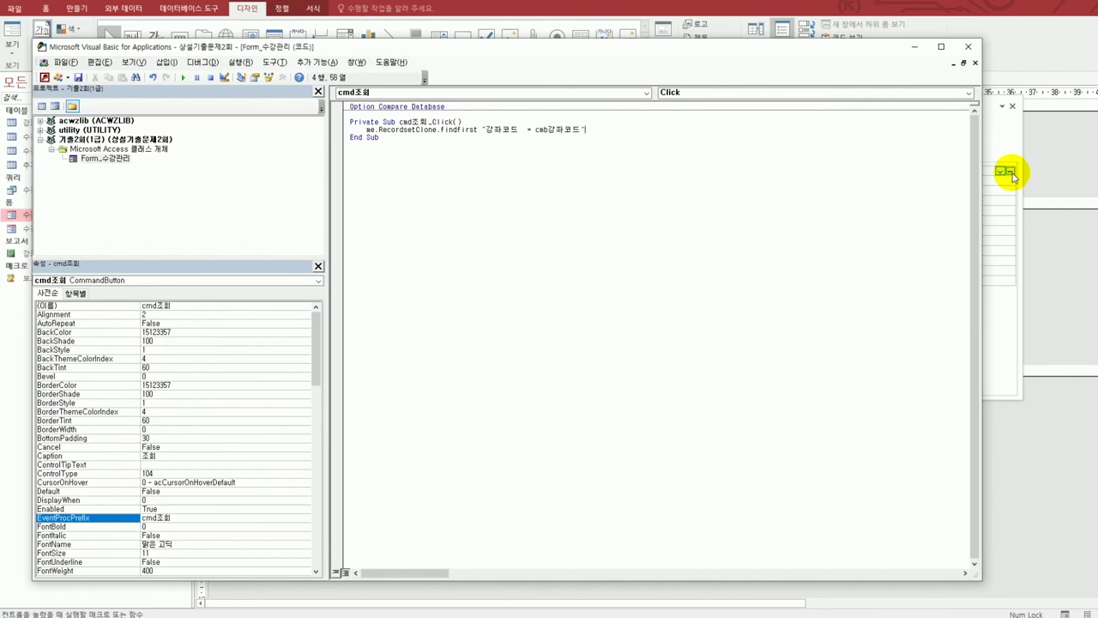
- Rework the FindFirst criterion so the combo box value is concatenated in single quotes: "강좌코드 = '" & cmb강좌코드 & "'"
key(Return)
key(End)
key(ctrl+Left)
text(')
key(Right)
key(Right)
key(Left)
key(Left)
key(Left)
key(Left)
key(Left)
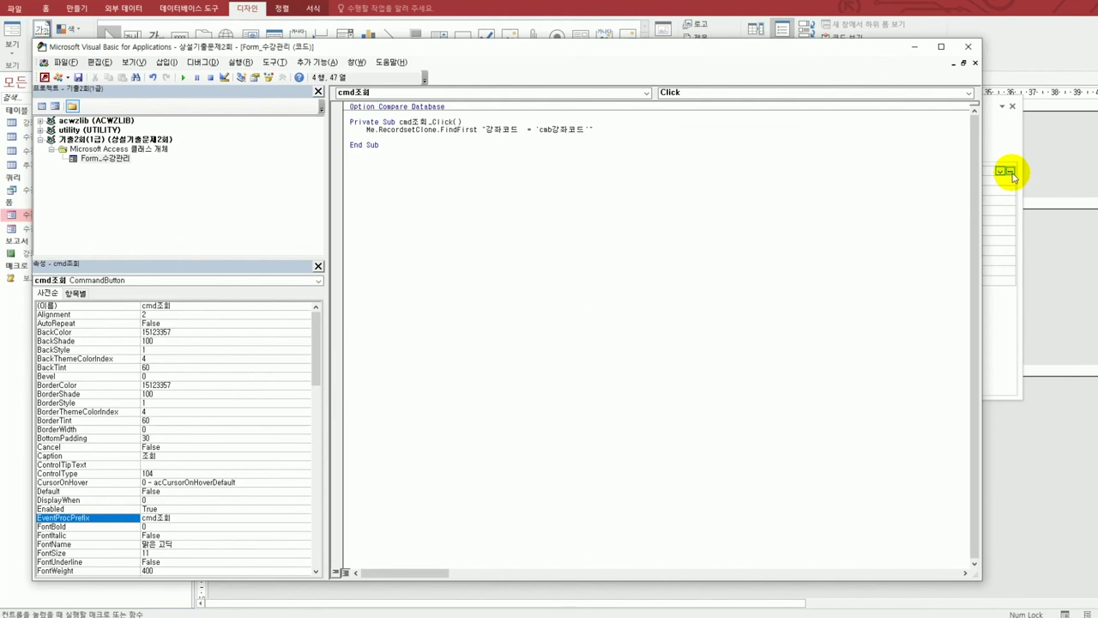
text(" & cmb강좌코드 &)
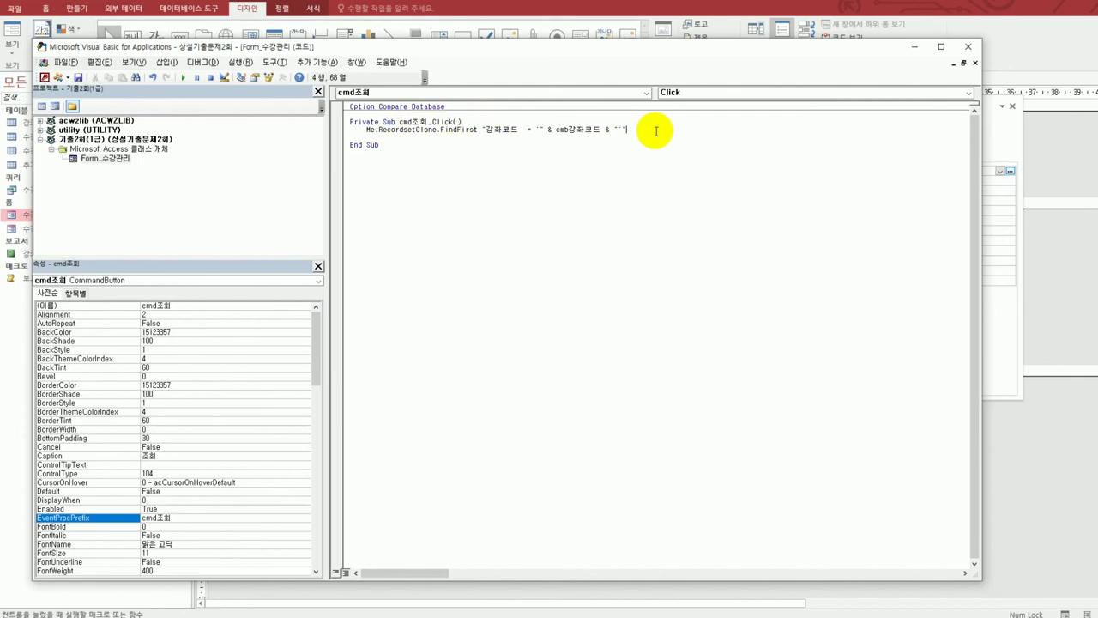
- Add the line Me.Bookmark = Me.RecordsetClone.Bookmark below the FindFirst statement and close the code editor
key(Return)
text(me.bo)
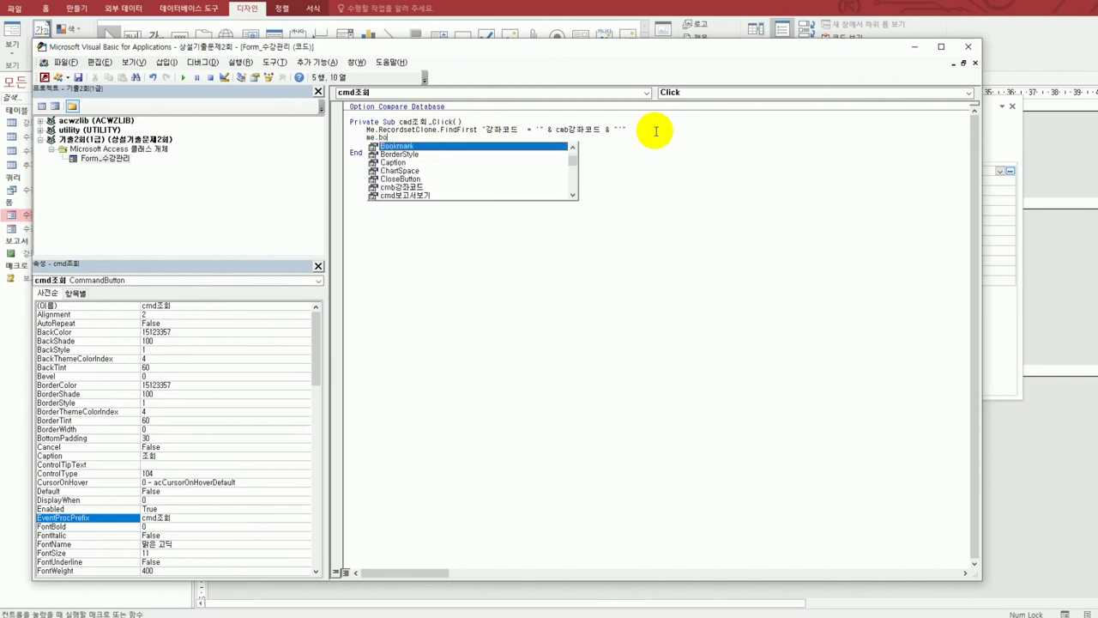
text(okmark = me.)
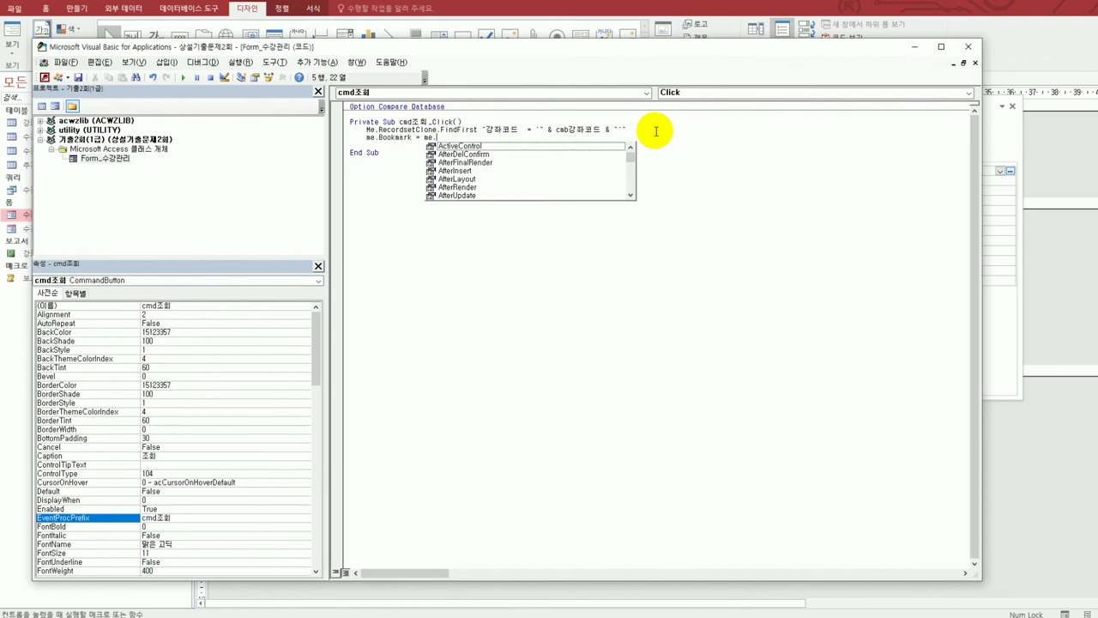
text(re)
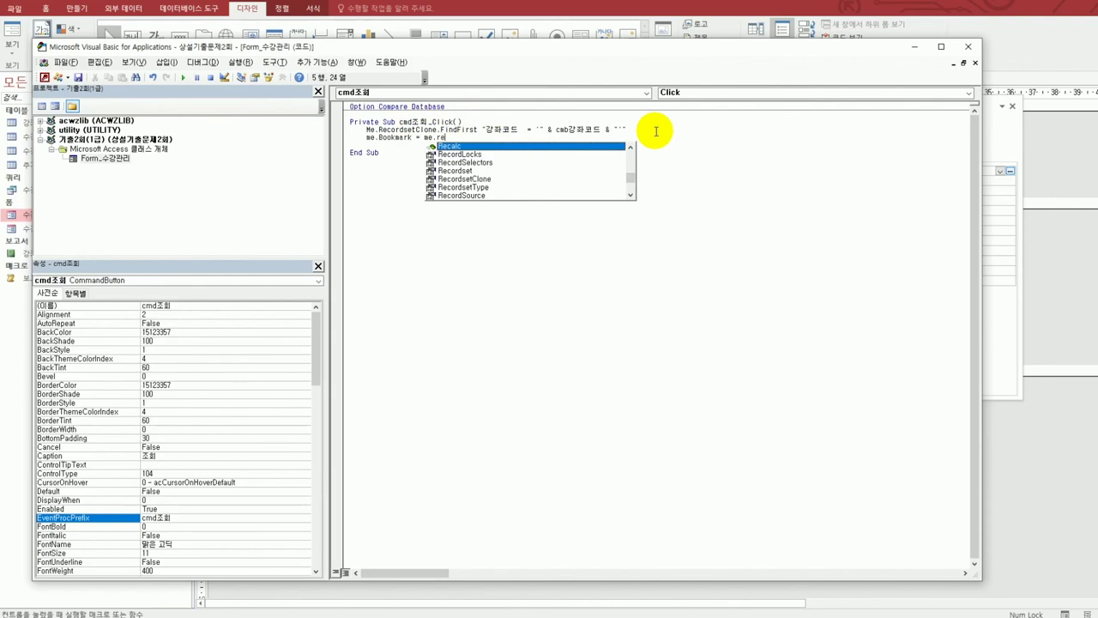
text(cord)
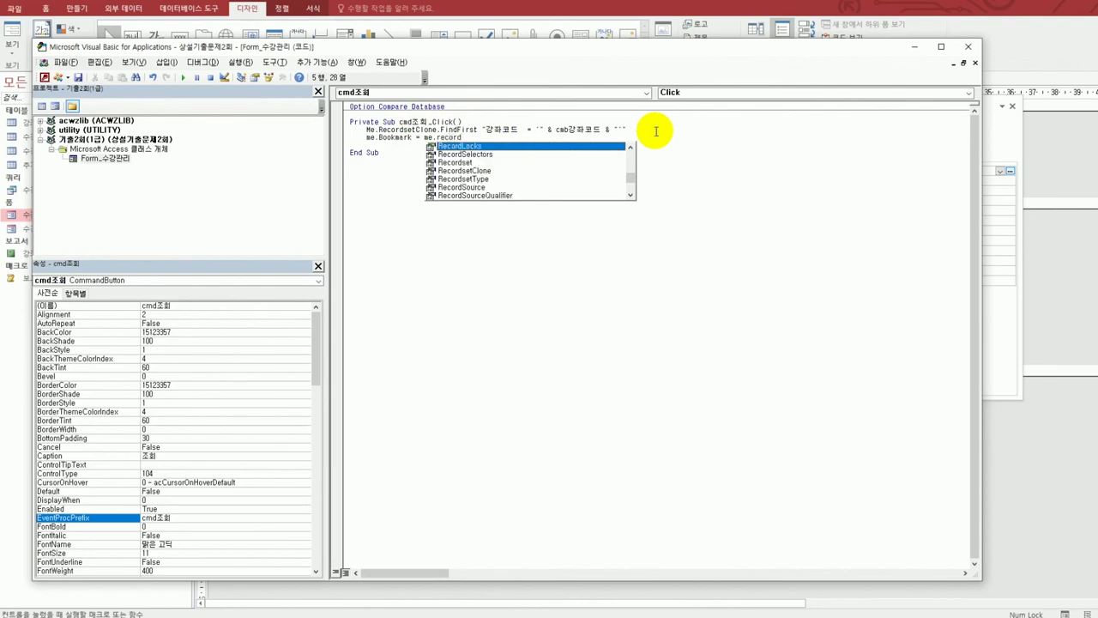
key(Down)
key(Down)
key(Down)
key(Tab)
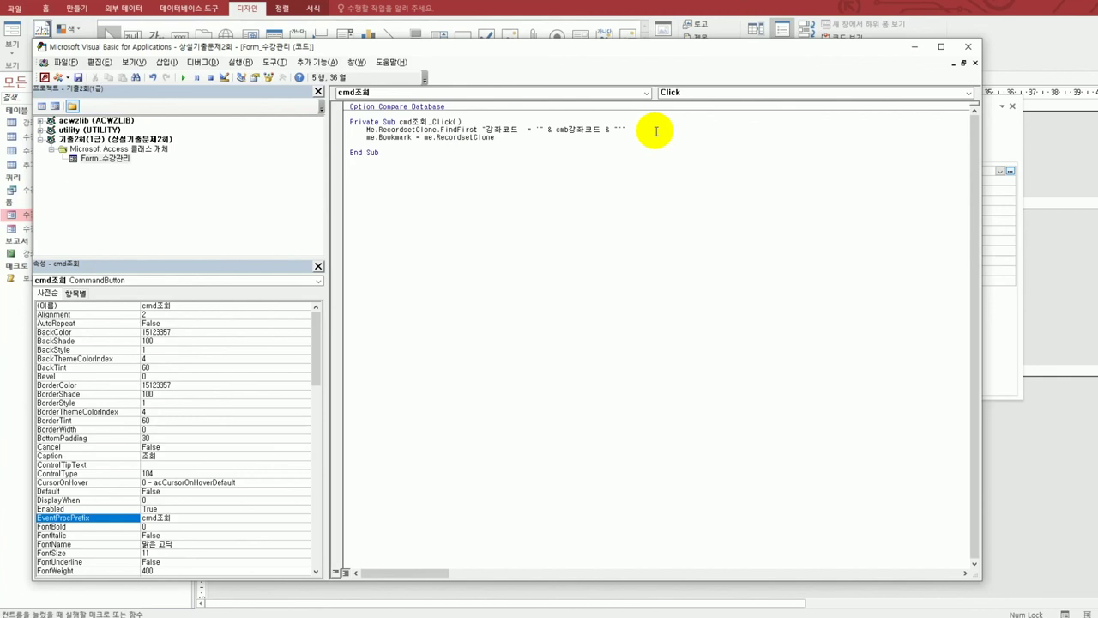
text(.bookmark)
key(Return)
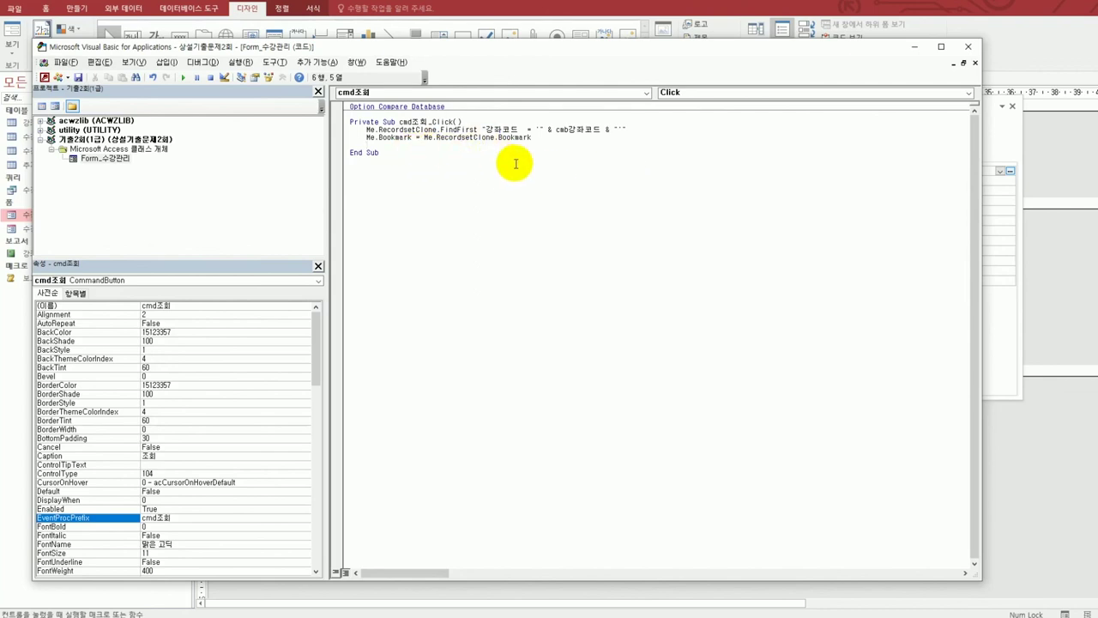
click(968, 46)
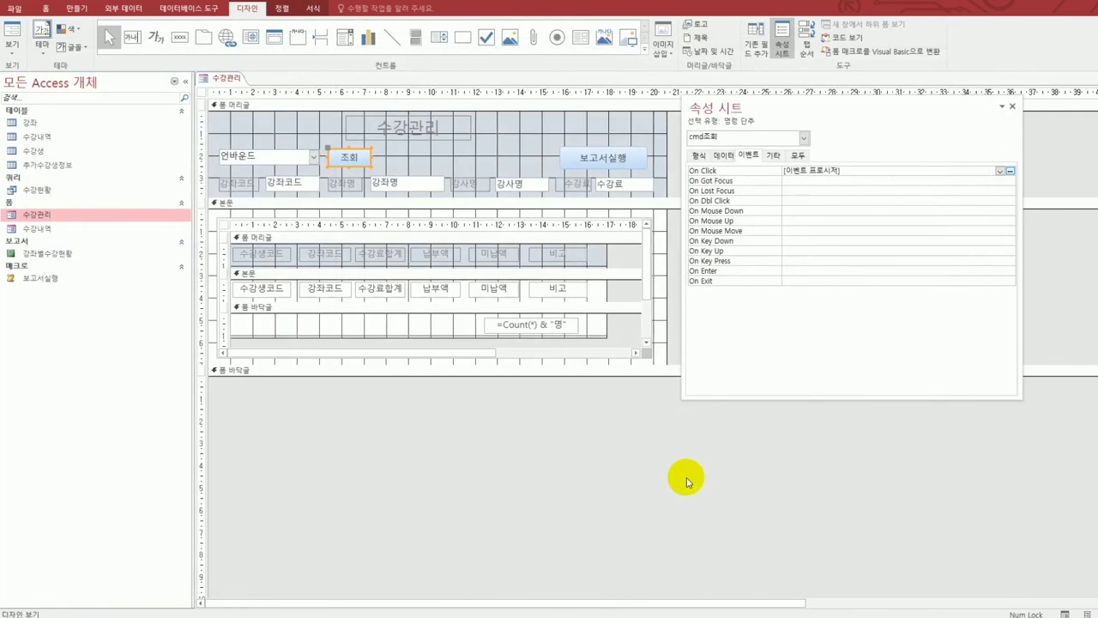
- Test the 조회 button in the 수강관리 form's Form View with 강좌코드 AM01, and close the form
click(14, 34)
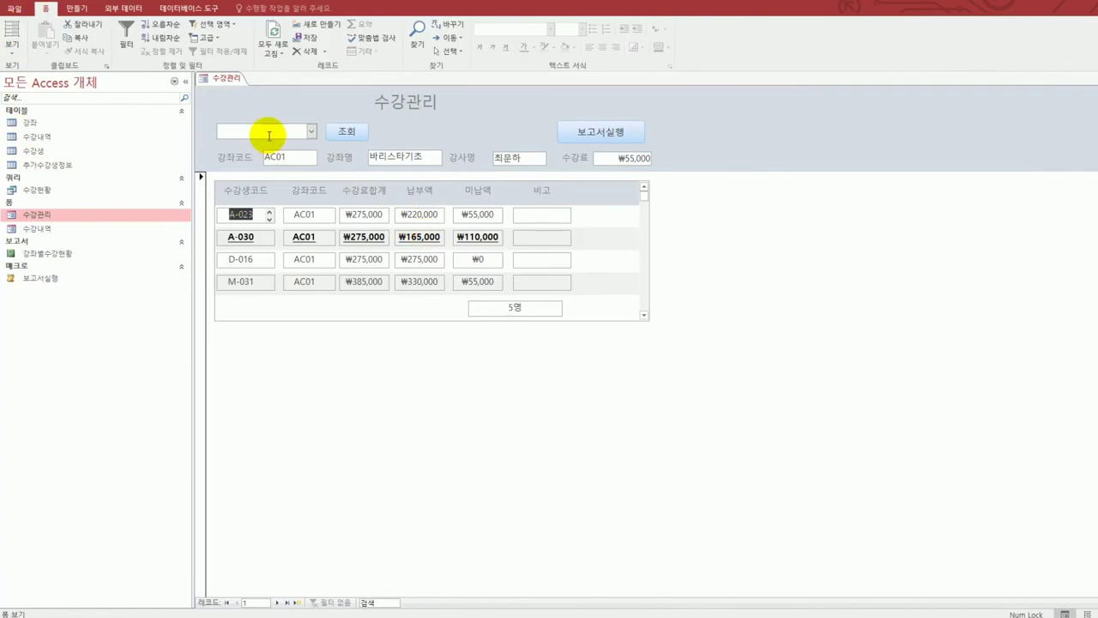
click(311, 131)
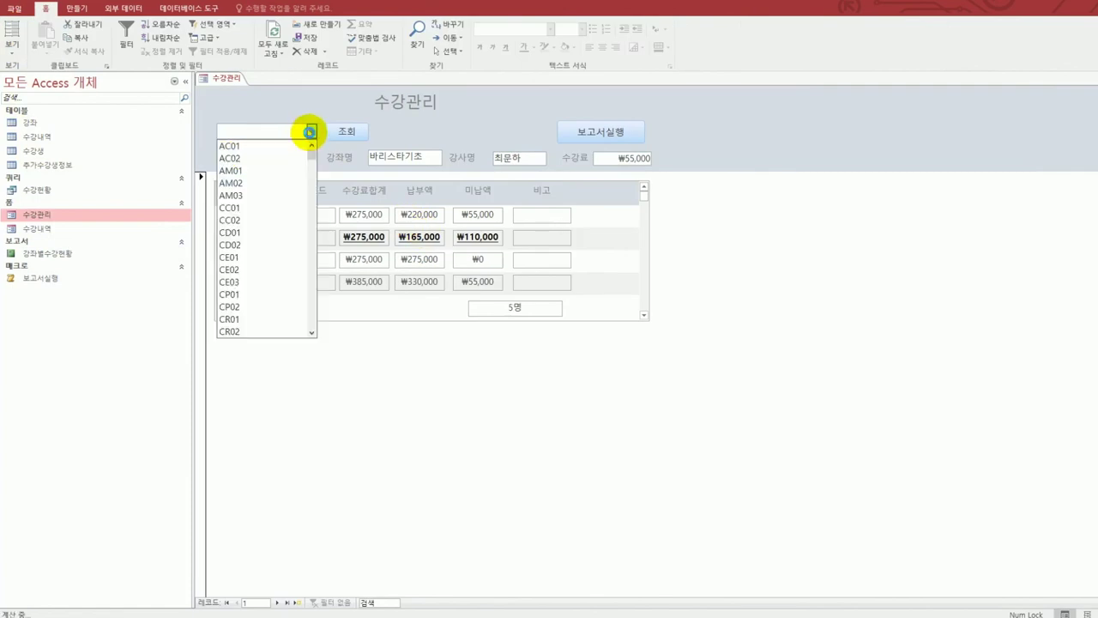
click(279, 171)
click(346, 132)
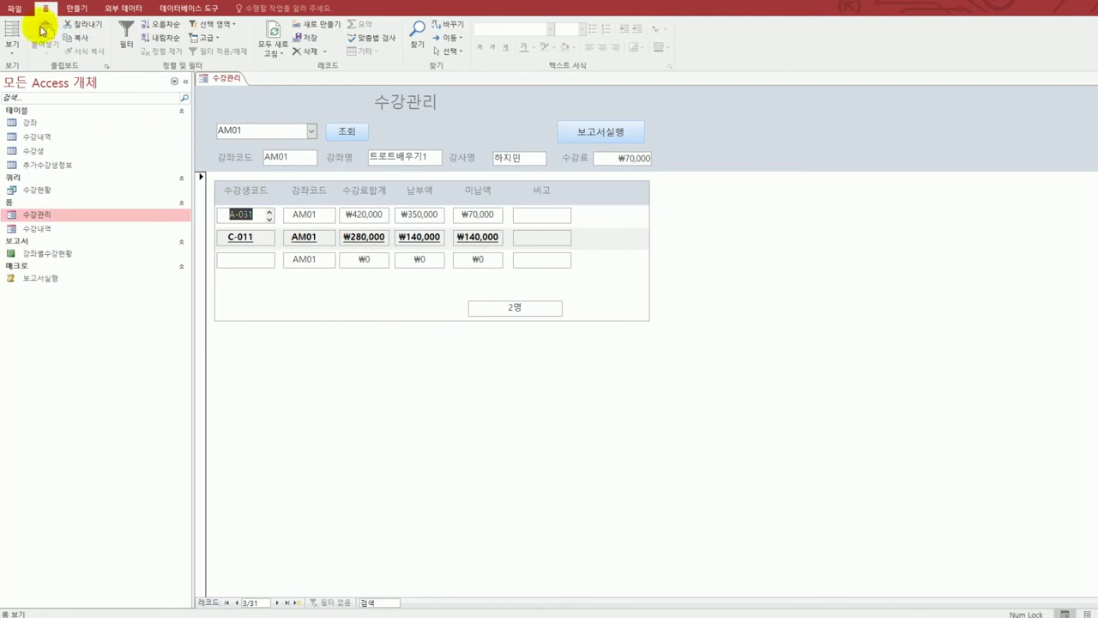
click(1091, 79)
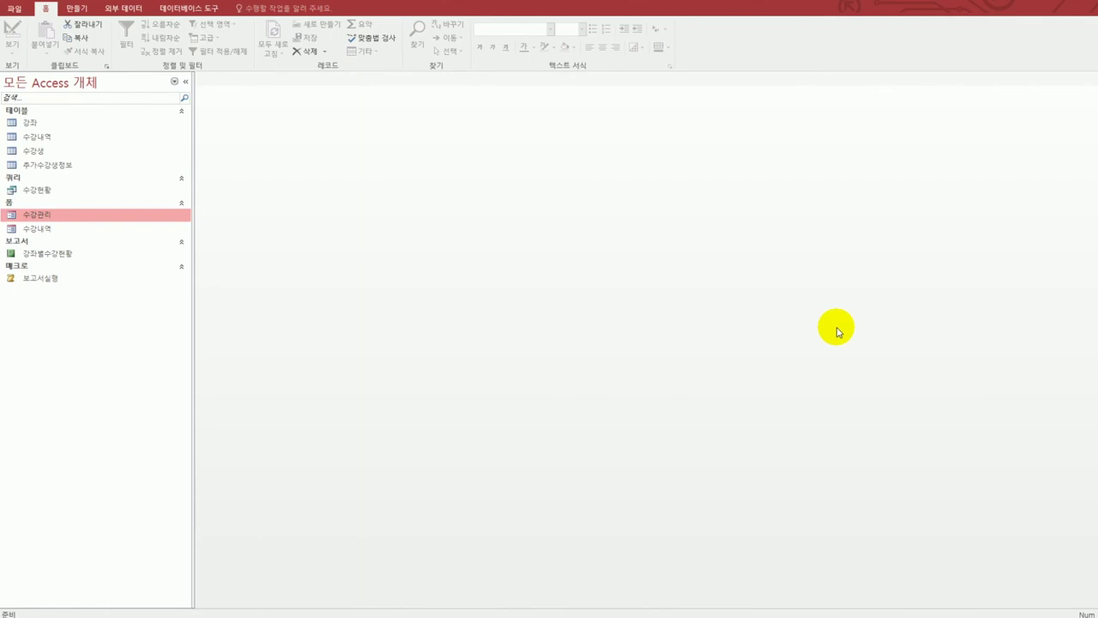
- Switch to the exam document and read the 수강료조정 query task in 문제 4, including its source table, output table and required fields
key(alt+Tab)
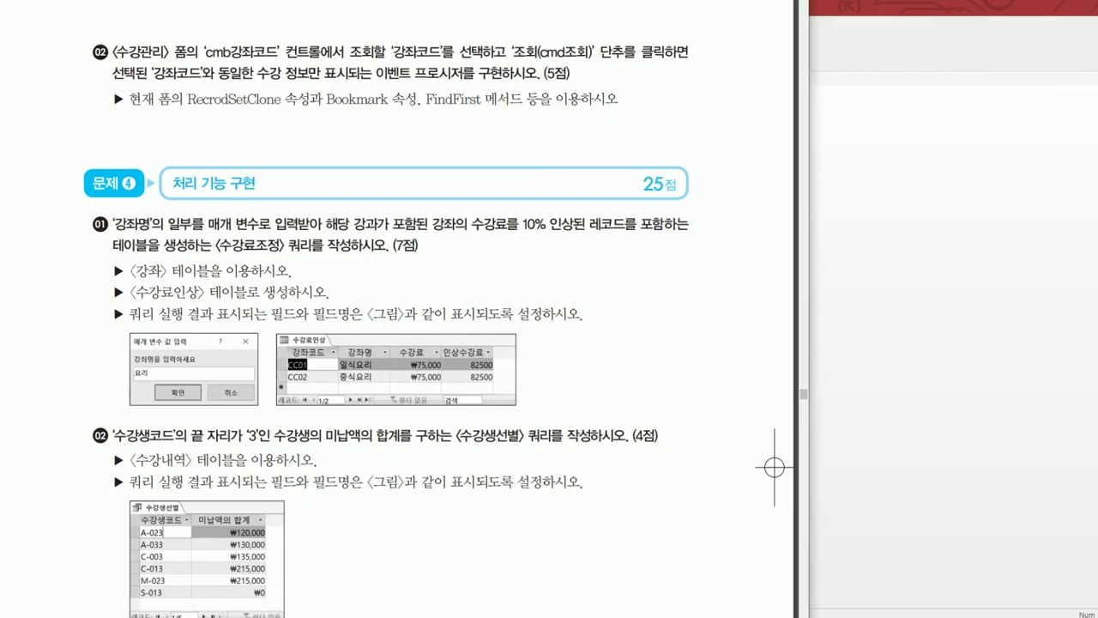
drag(774, 468, 775, 350)
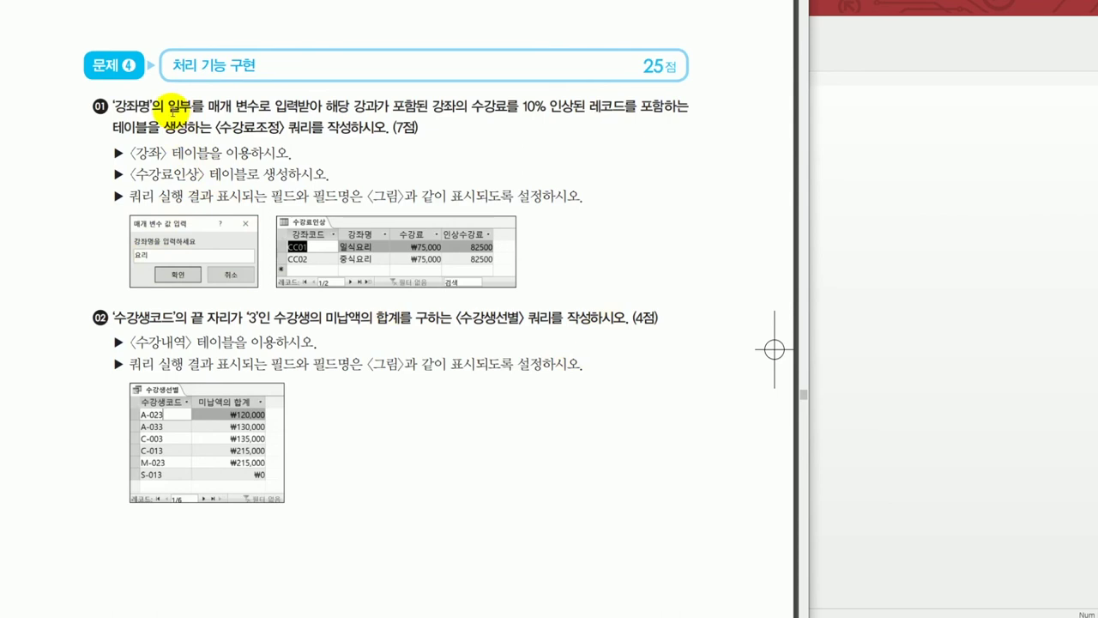
drag(170, 106, 194, 107)
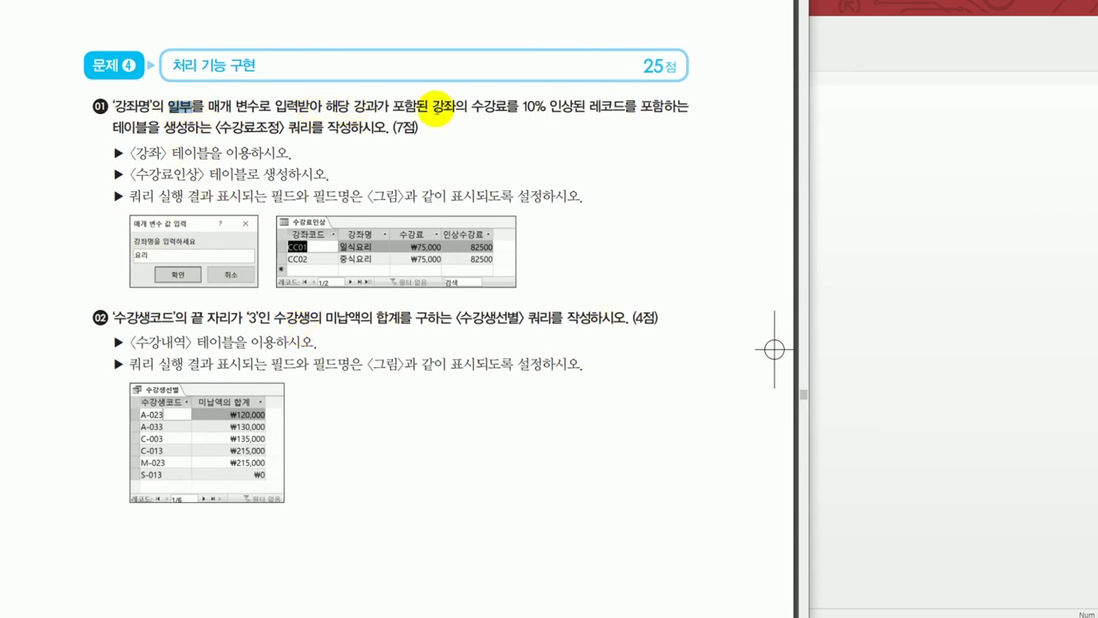
drag(508, 107, 675, 106)
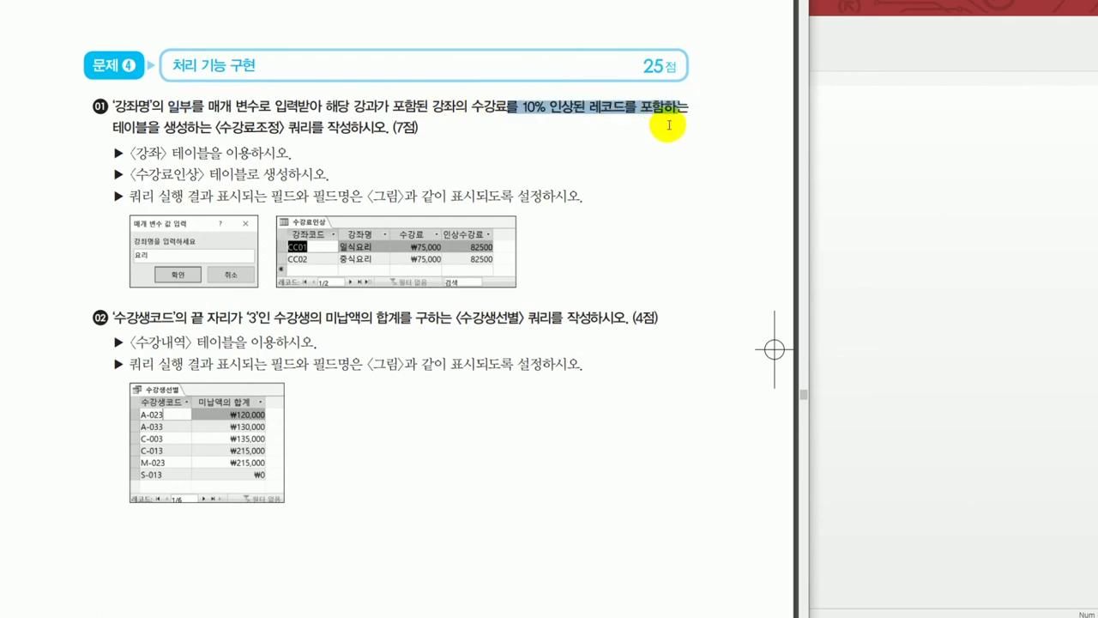
click(317, 161)
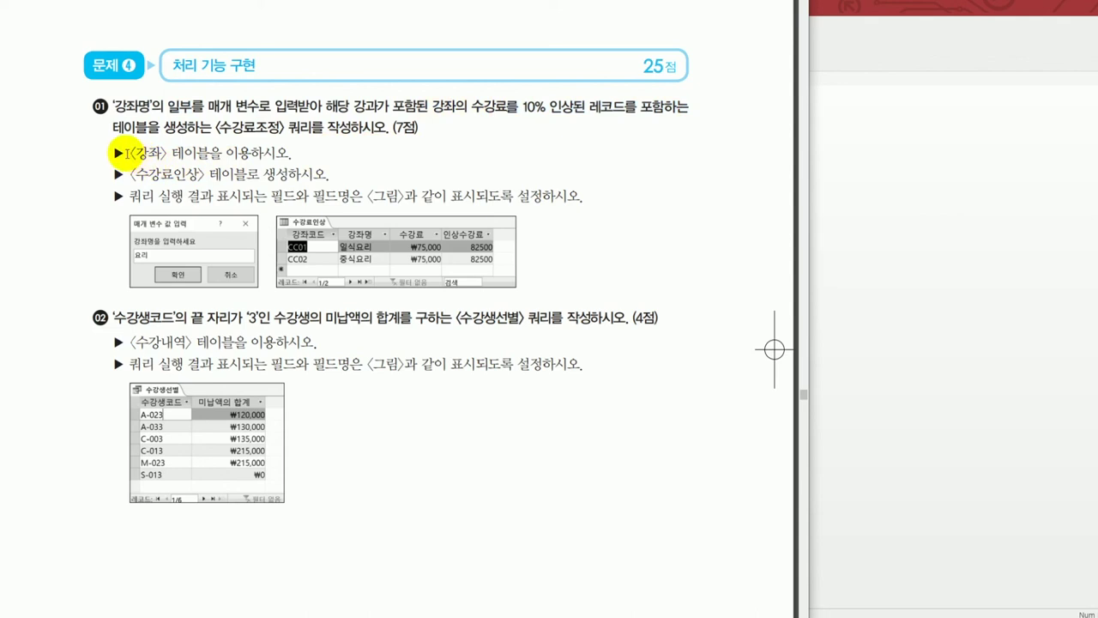
drag(126, 153, 218, 151)
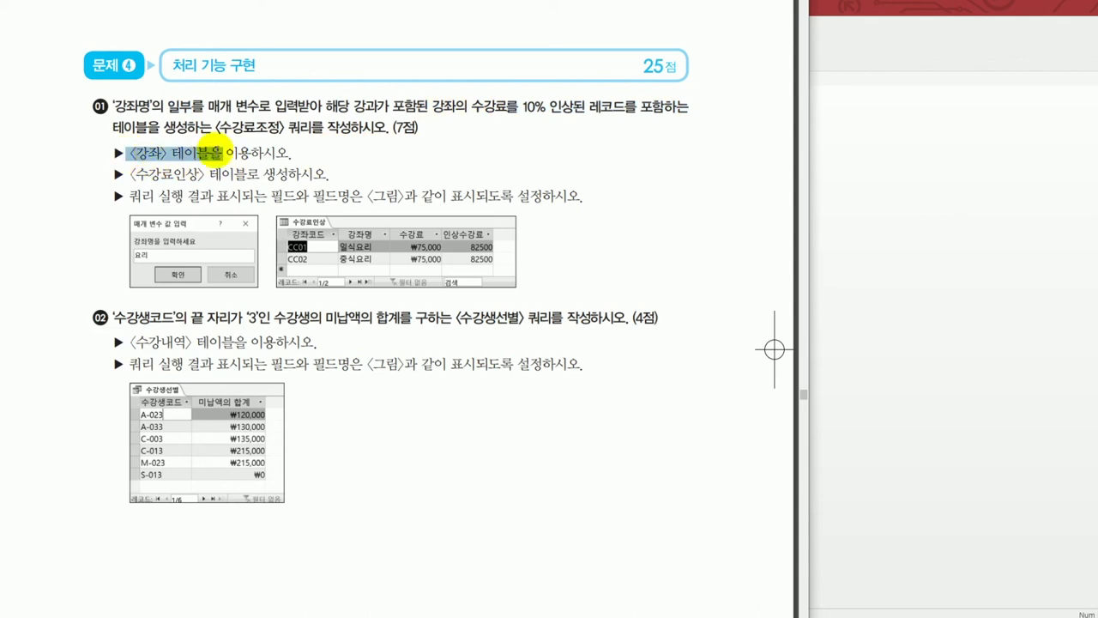
click(135, 176)
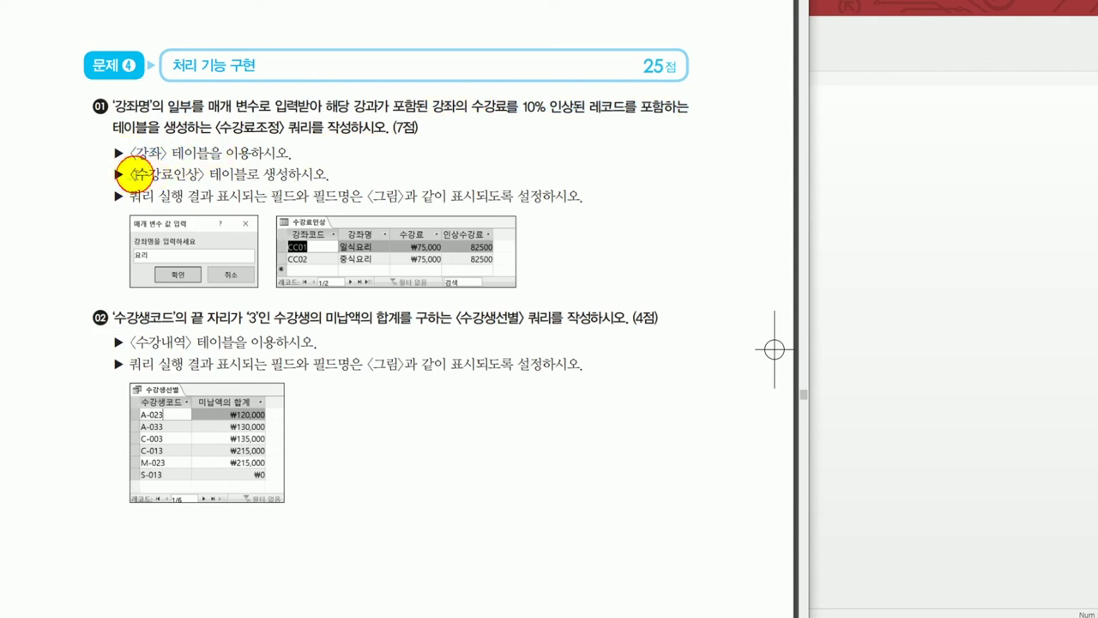
drag(137, 175, 282, 163)
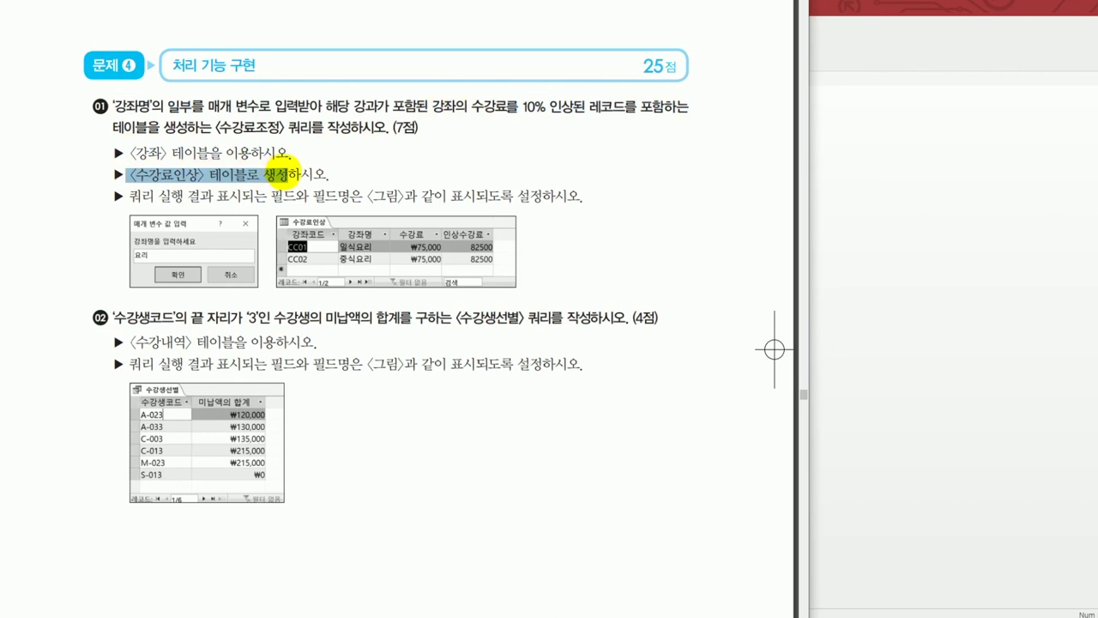
click(379, 206)
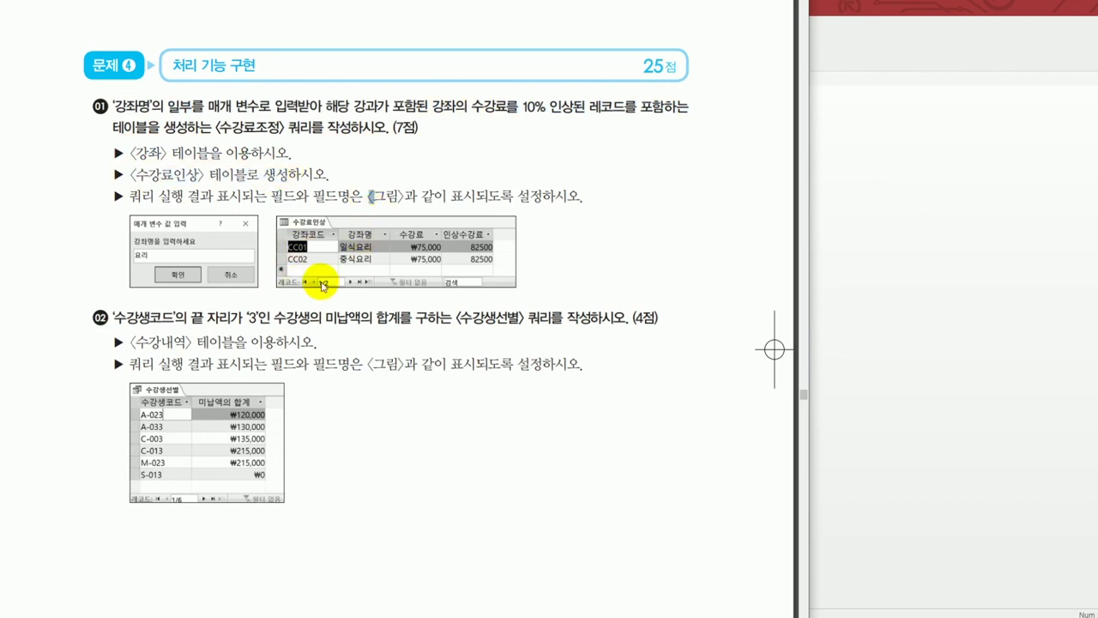
click(595, 249)
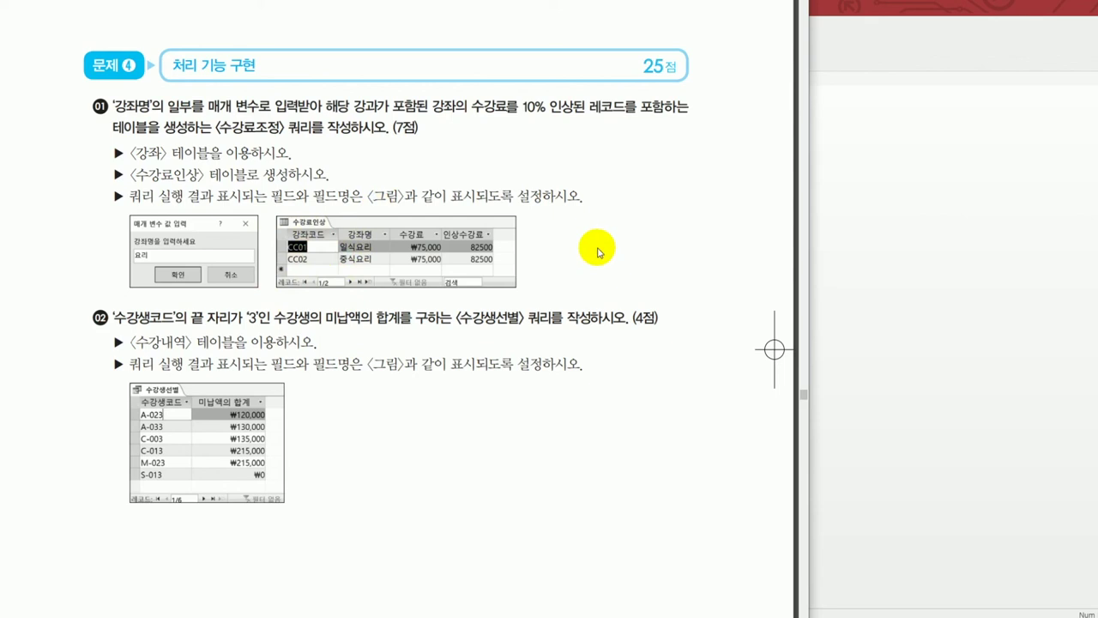
- Return to Access and create a new query in Design View based on the 강좌 table
click(918, 242)
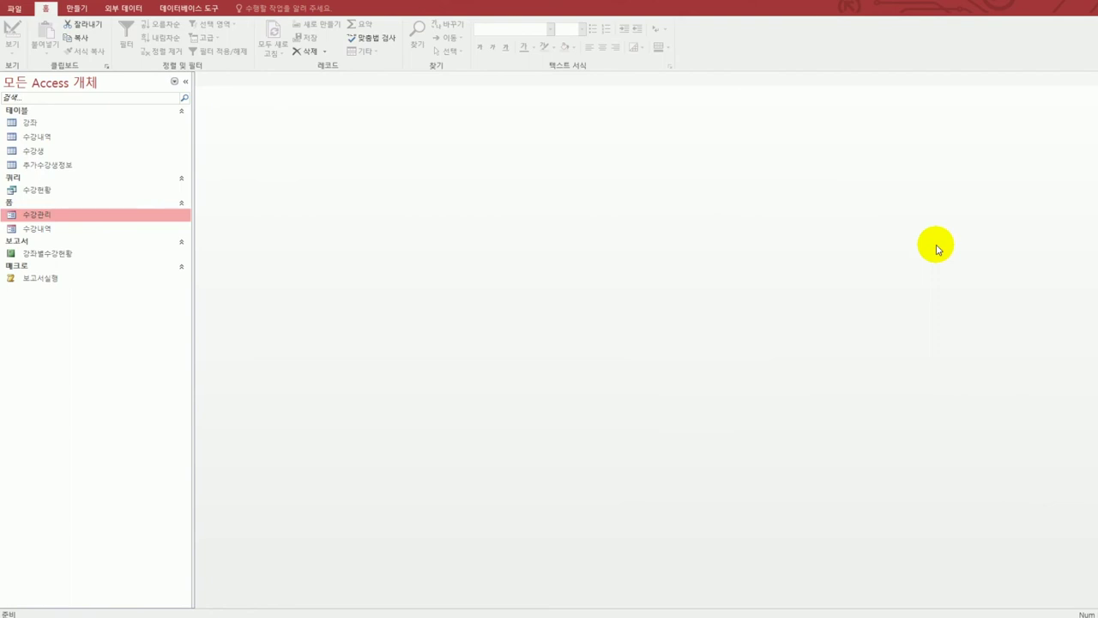
click(77, 9)
click(181, 45)
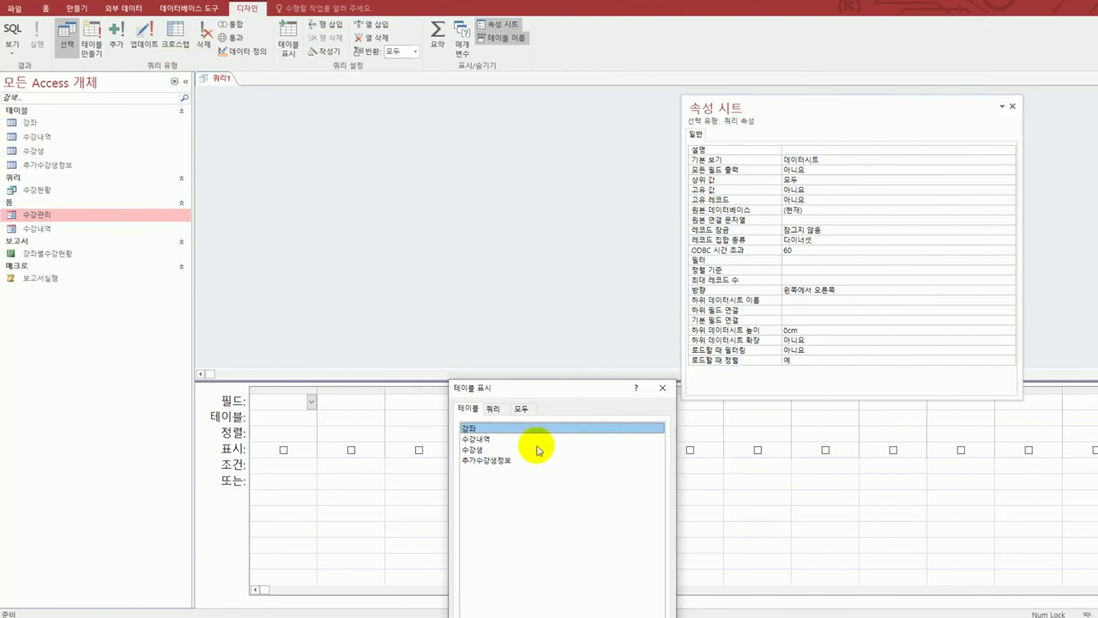
double_click(488, 429)
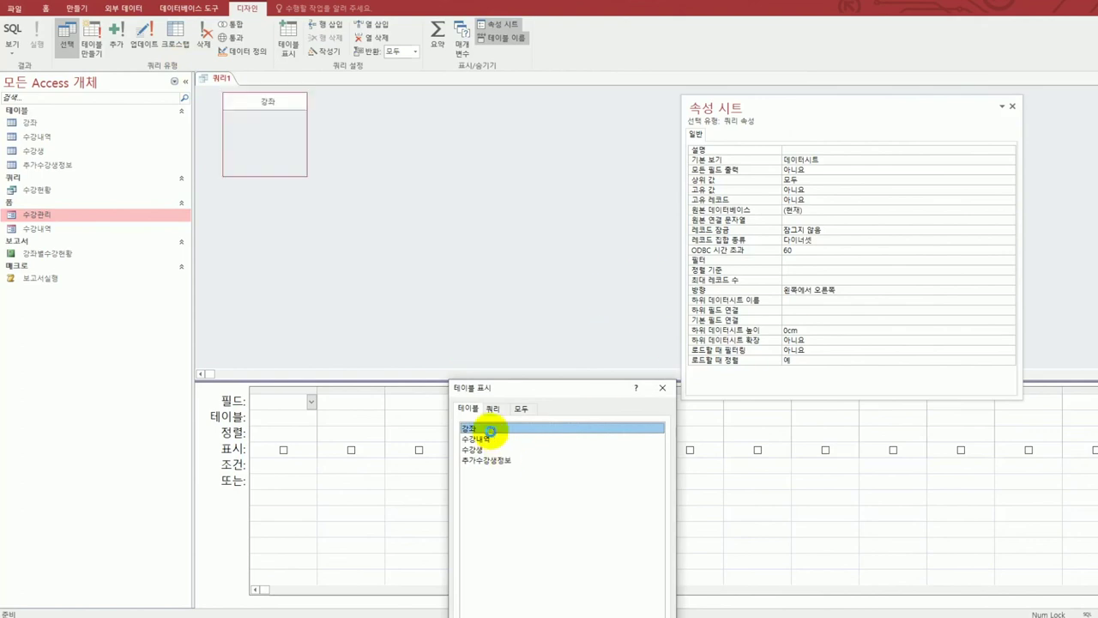
click(663, 391)
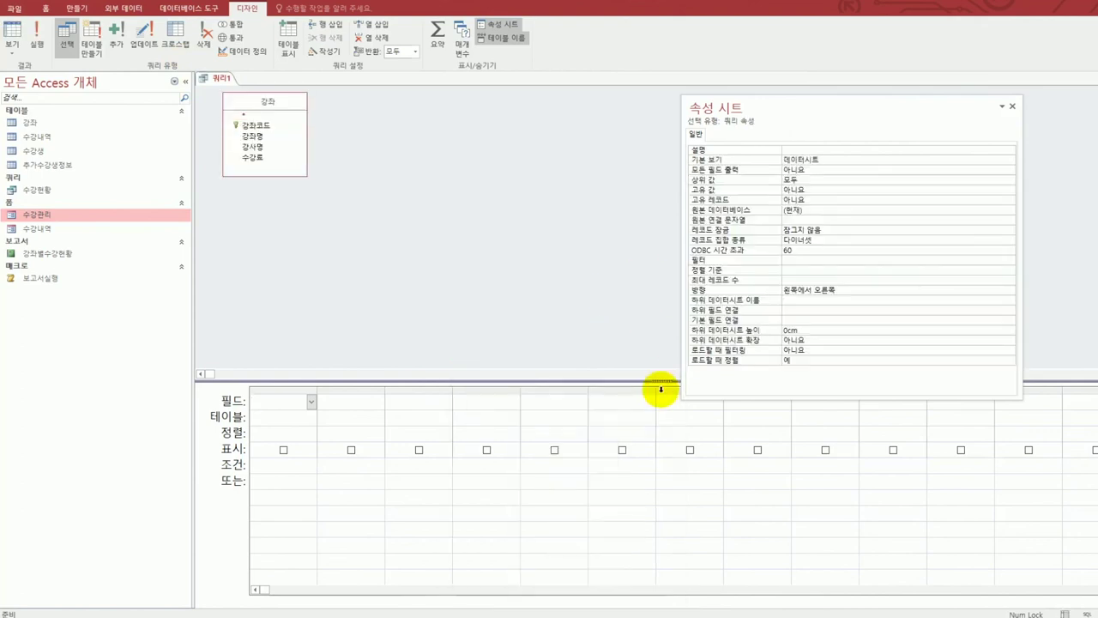
- Add the 강좌코드, 강좌명 and 수강료 fields to the query grid and widen the 강좌명 and 수강료 columns
double_click(251, 126)
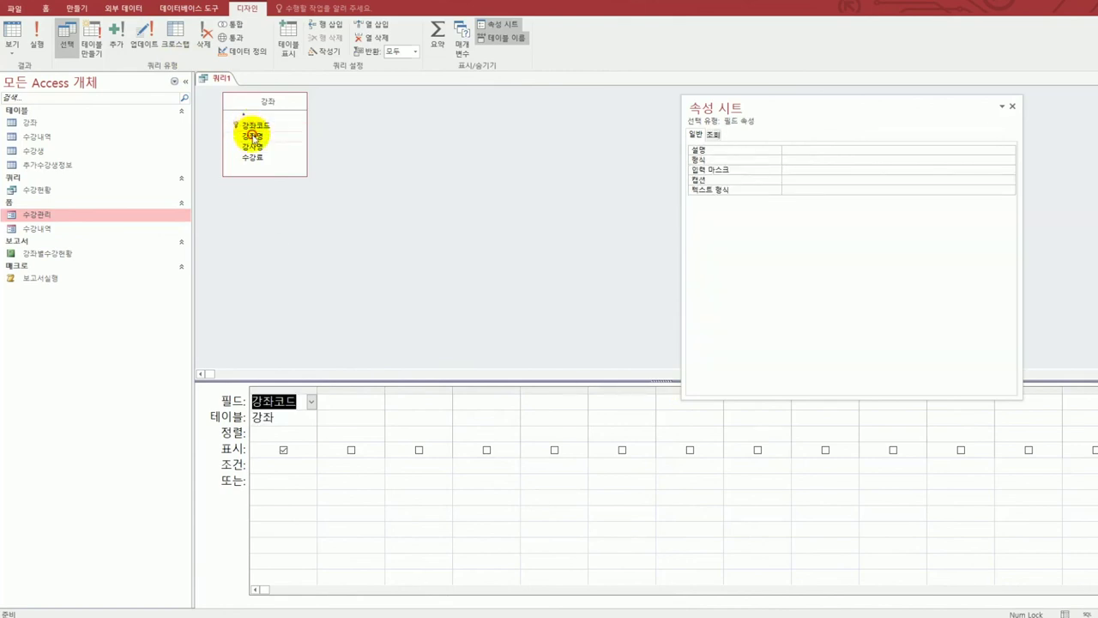
double_click(253, 136)
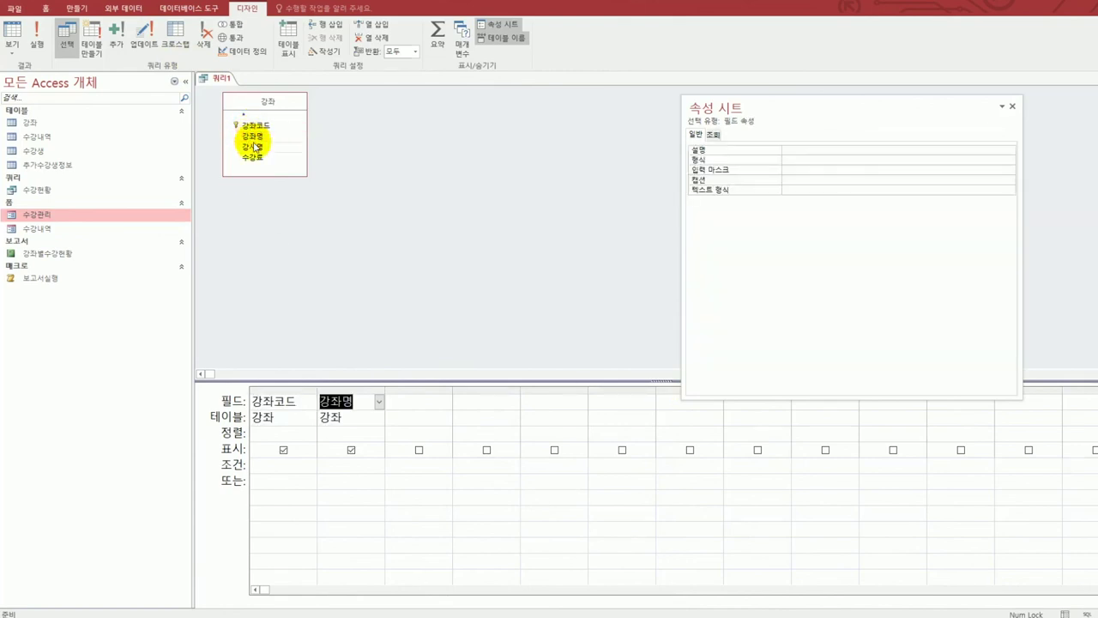
double_click(254, 158)
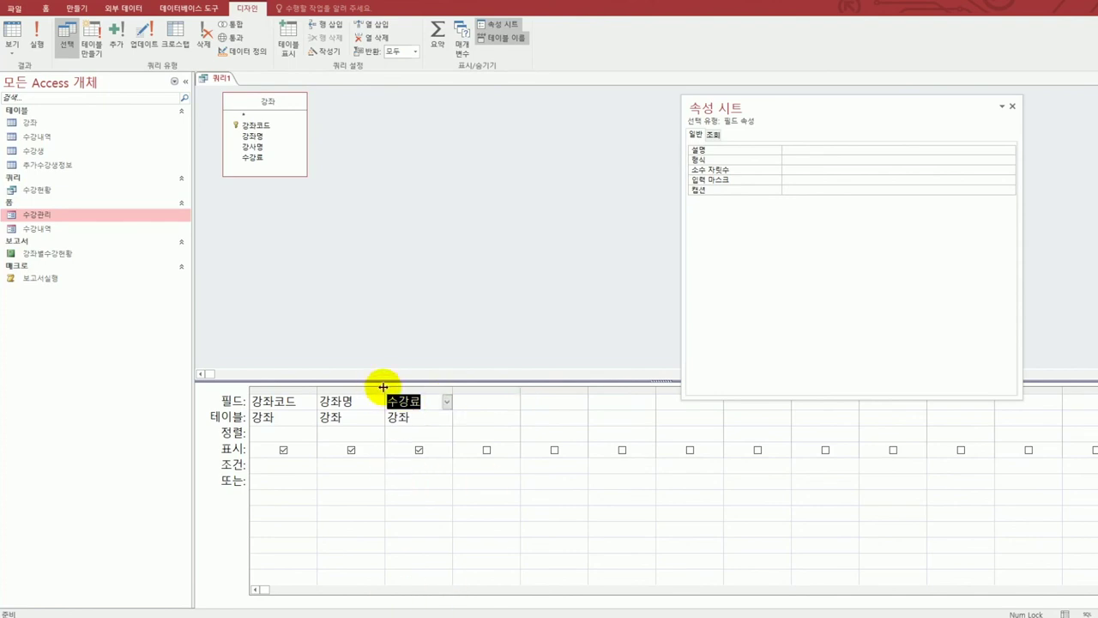
drag(379, 391, 635, 392)
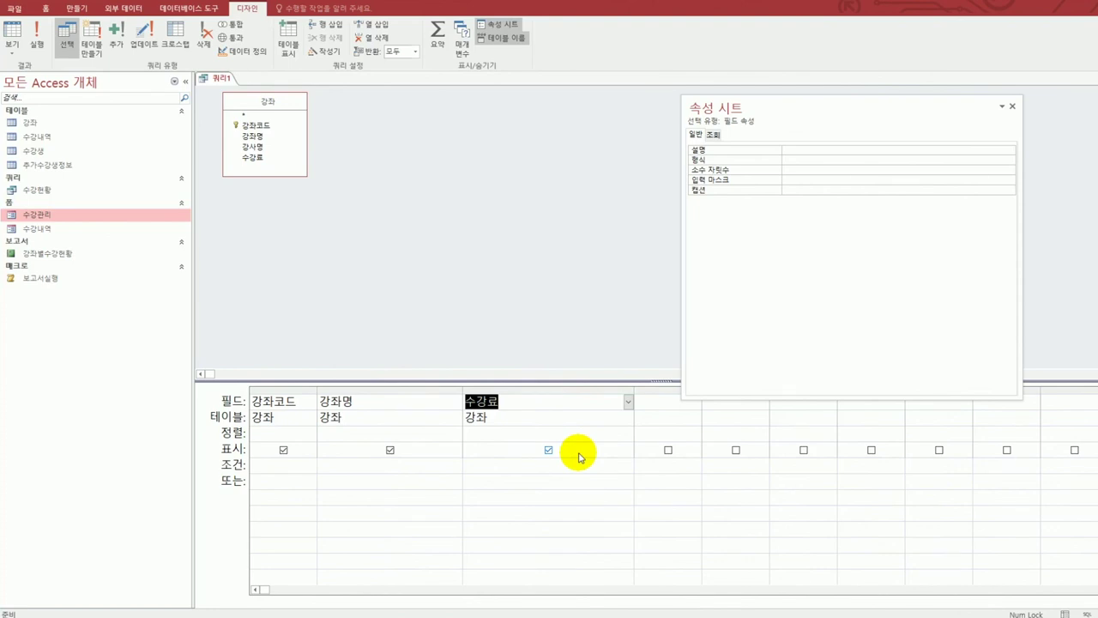
- Enter the parameter [강좌명을 입력하세요] as the 강좌명 criterion, with an asterisk before and after it
click(375, 462)
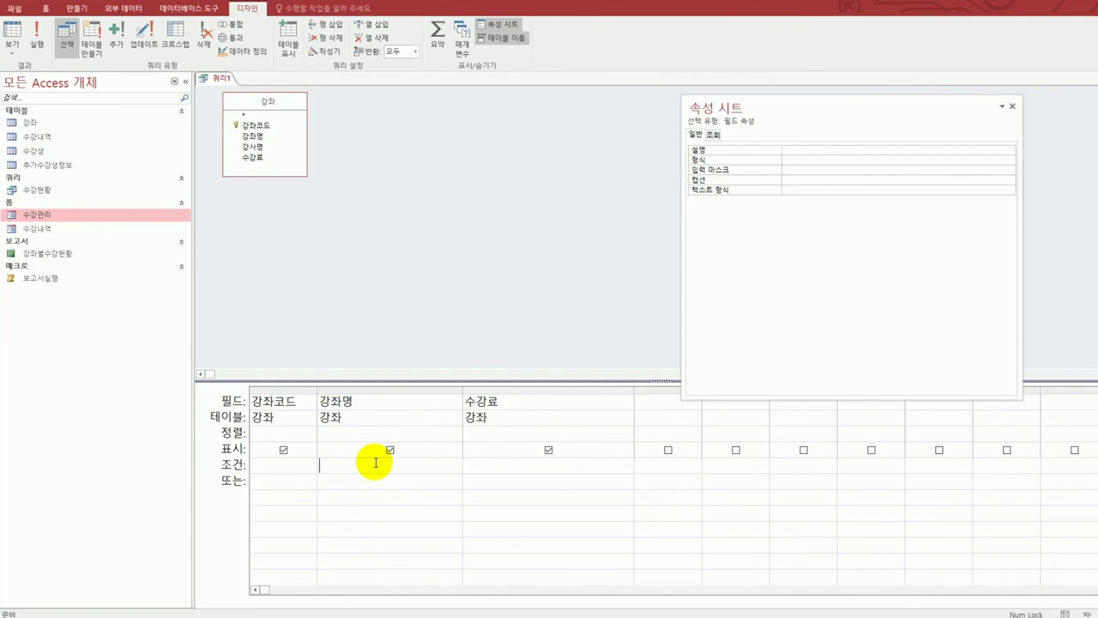
text([강좌명을 ㅇ입력하세요])
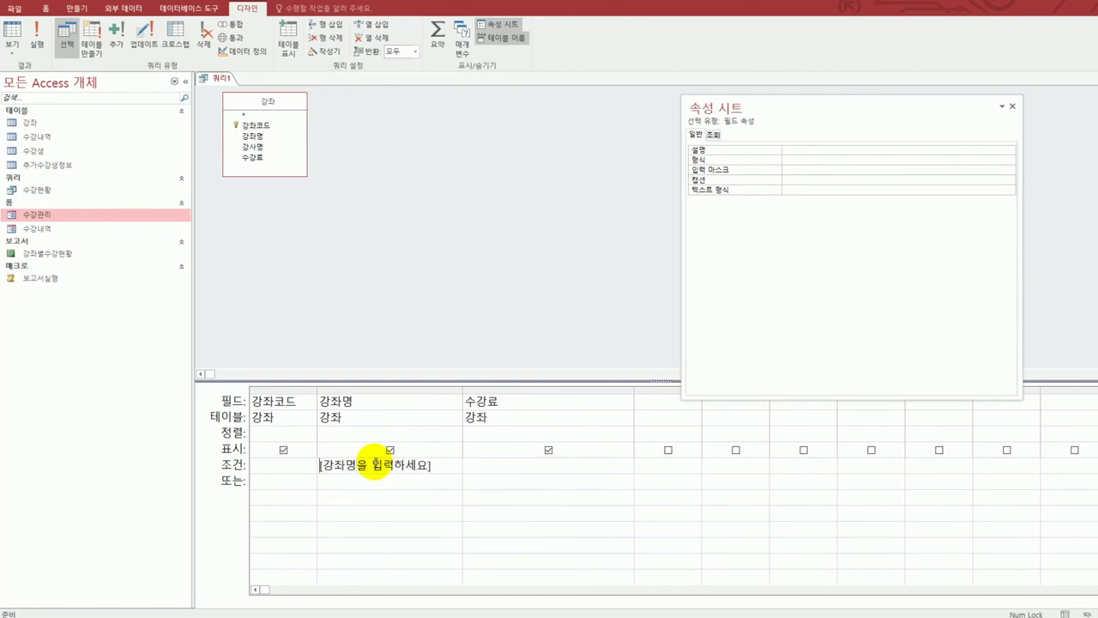
key(Home)
text(* )
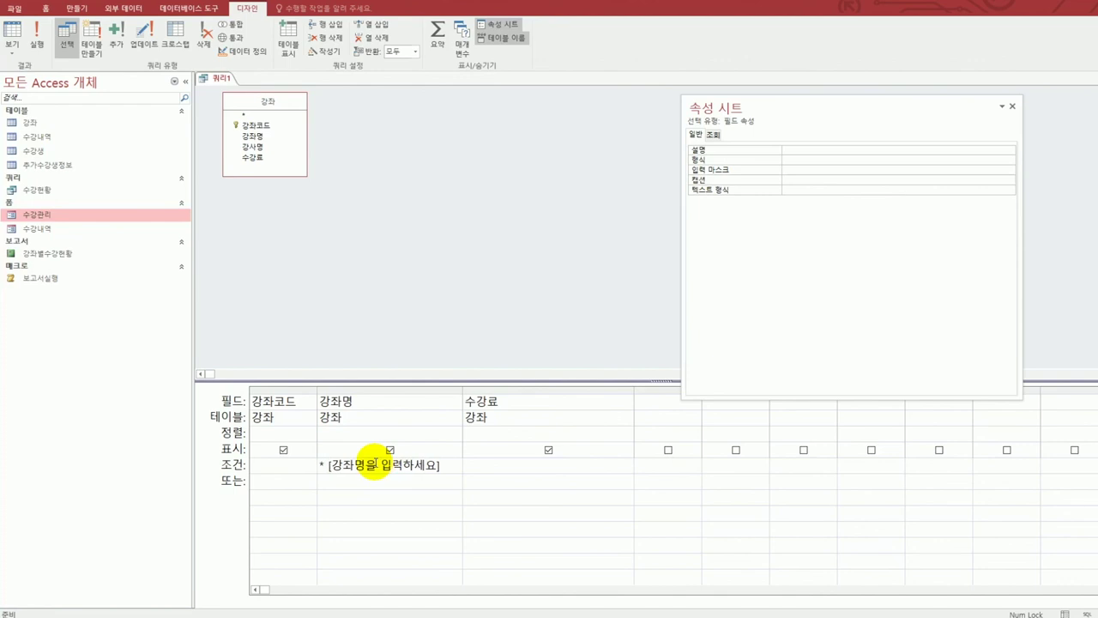
text(*)
- Make the 강좌명 criterion begin with like "*" & in front of the bracketed parameter
key(Home)
text(liek)
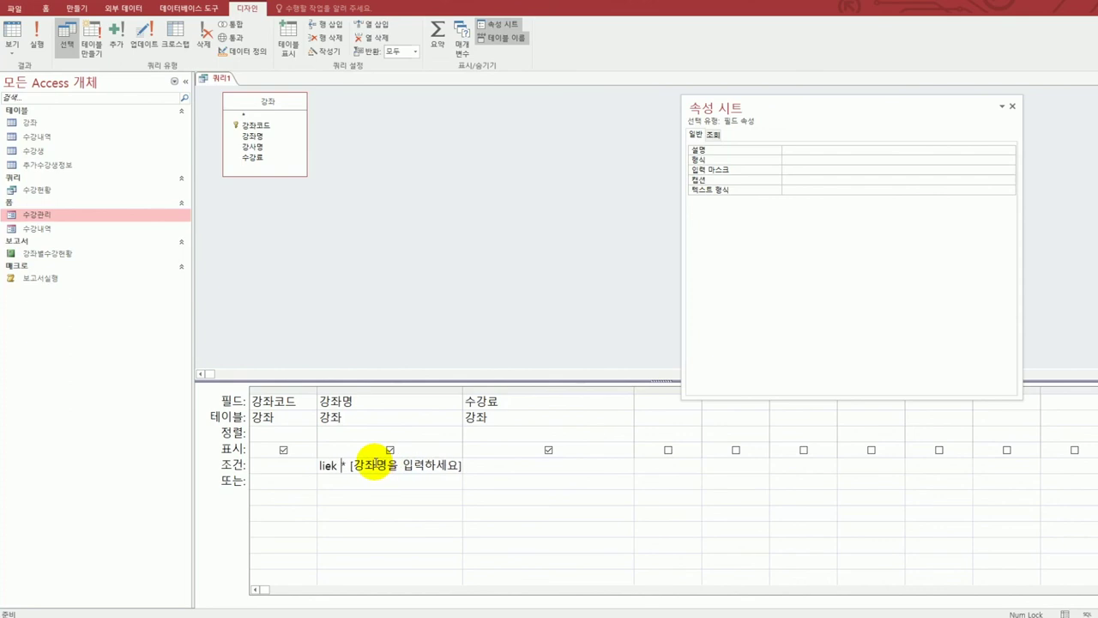
key(BackSpace)
key(BackSpace)
key(BackSpace)
text(ike "*)
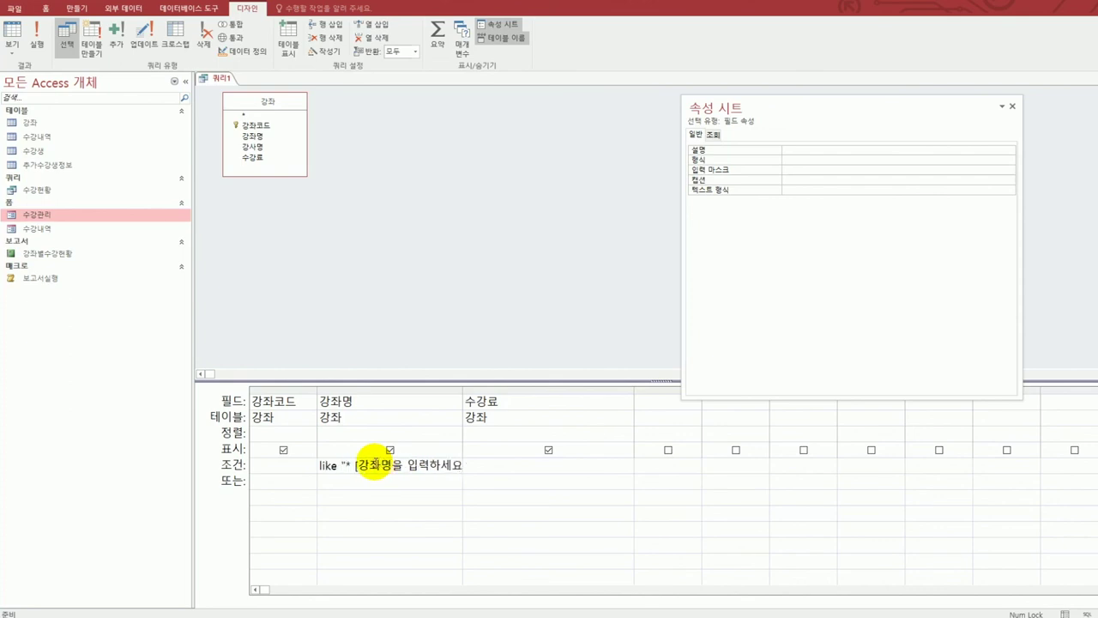
text(")
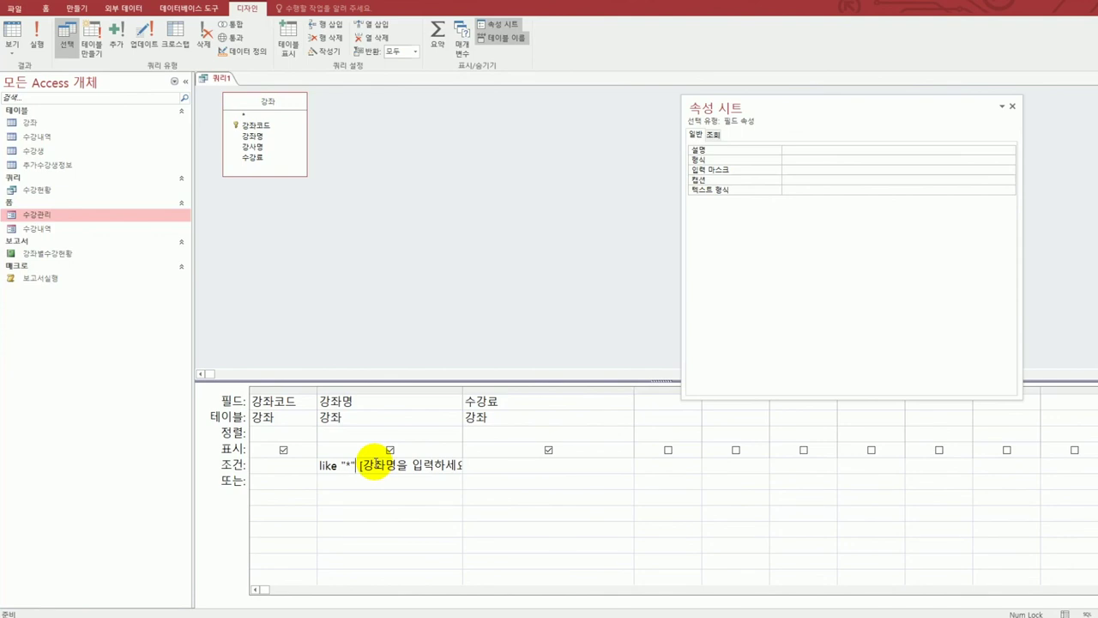
text(&)
key(Left)
key(Left)
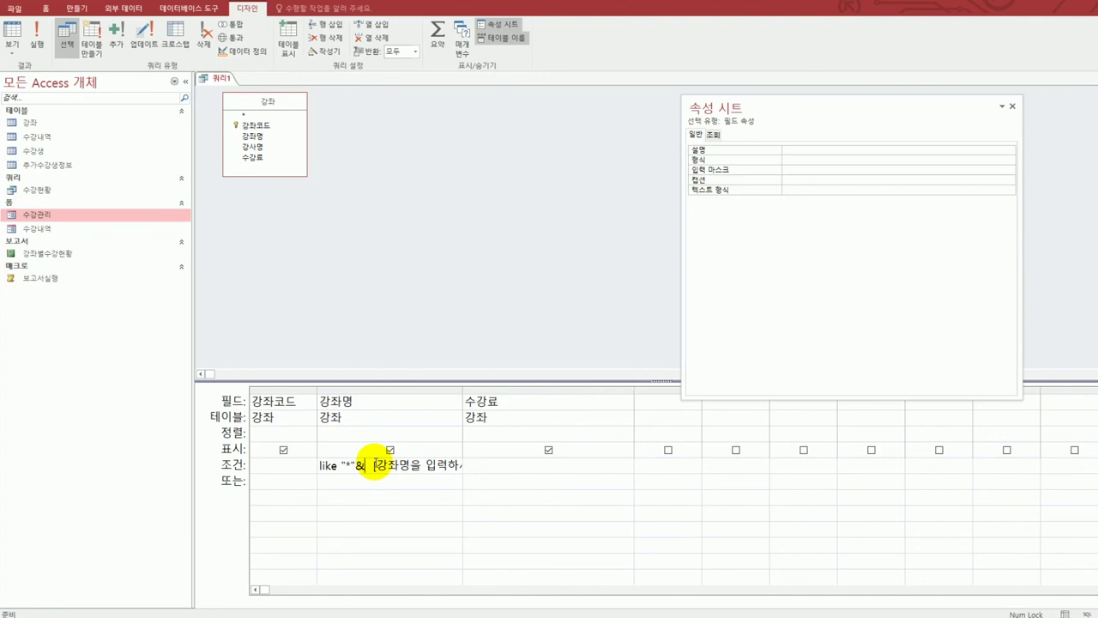
- Complete the end of the 강좌명 criterion with & "*" and widen the column to fit the whole expression
key(End)
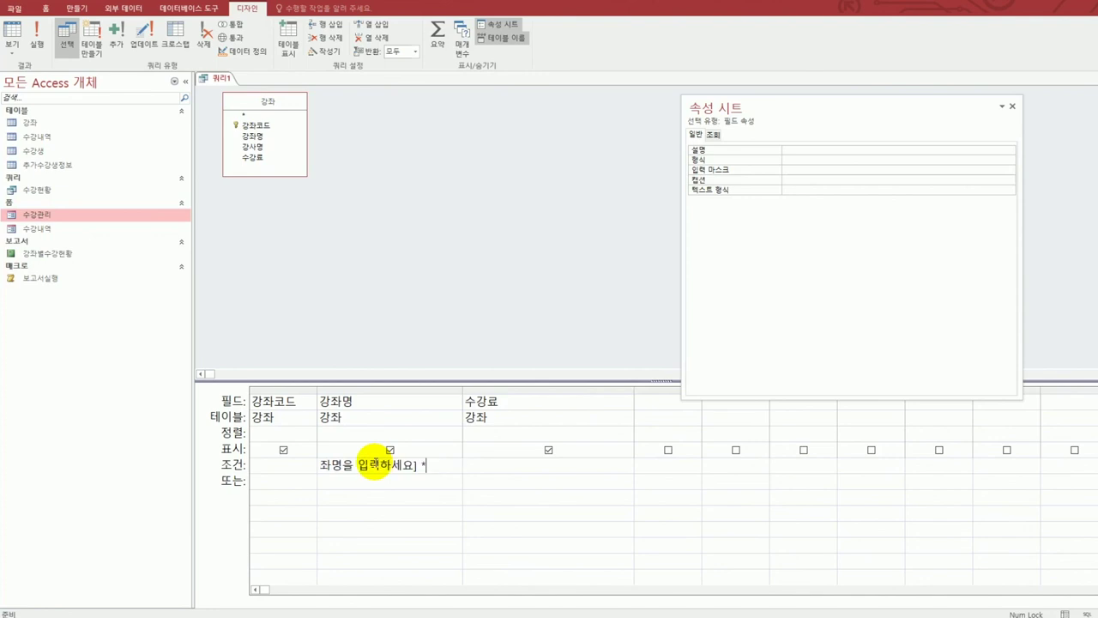
text(& "*")
key(Down)
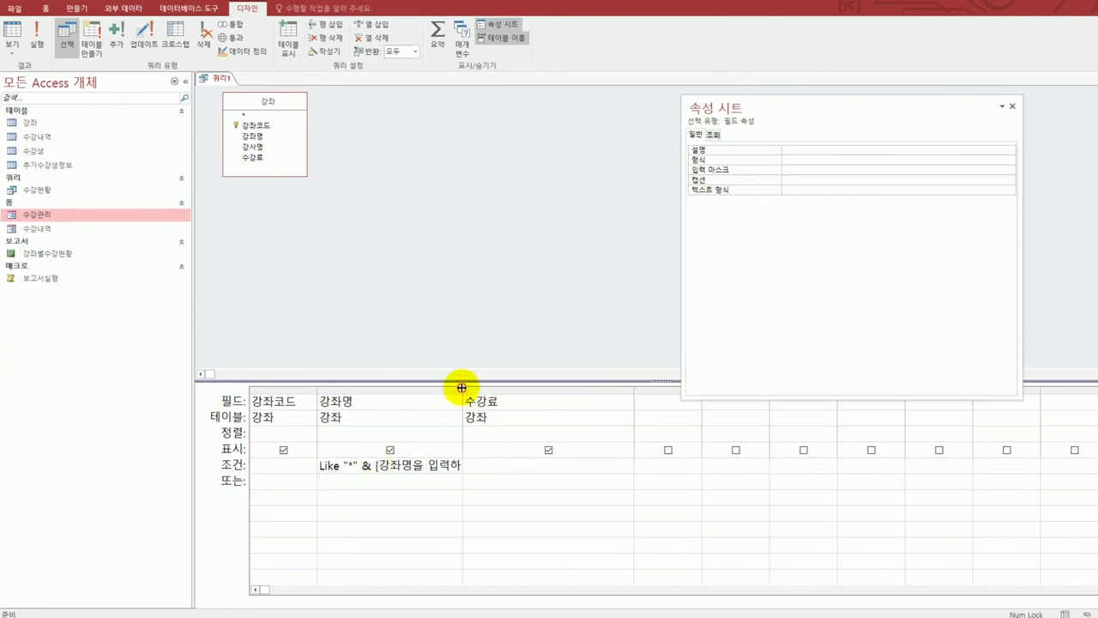
drag(460, 386, 550, 393)
click(498, 482)
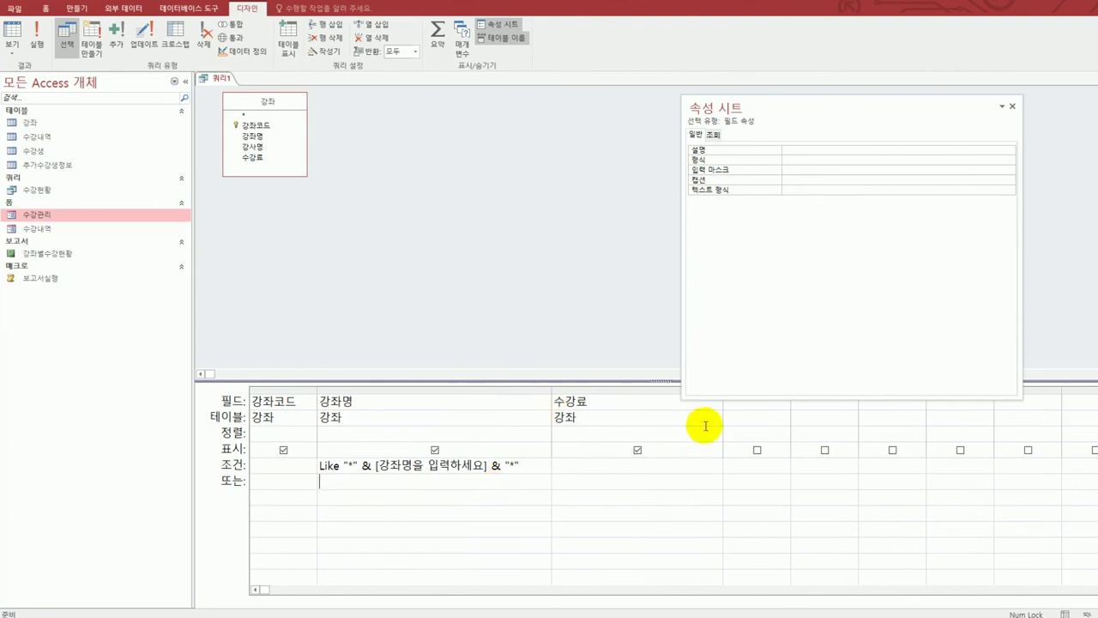
- Close the property sheet and add the calculated field 인상수강료 : [수강료] + [수강료] * 0.1 in a widened fourth column
click(1012, 107)
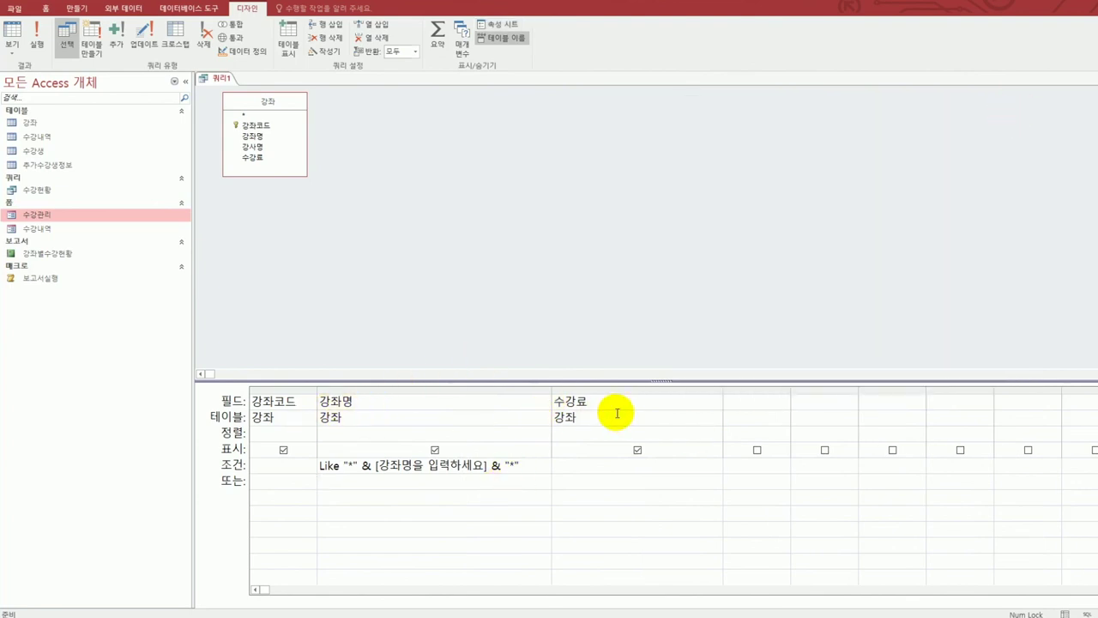
click(751, 399)
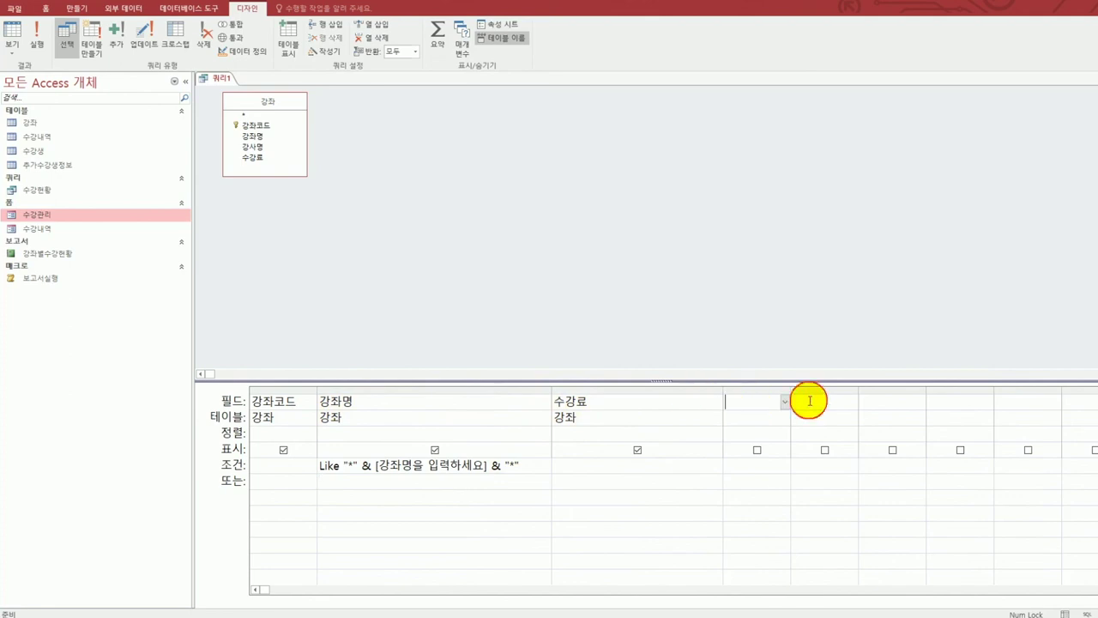
drag(791, 387, 1005, 392)
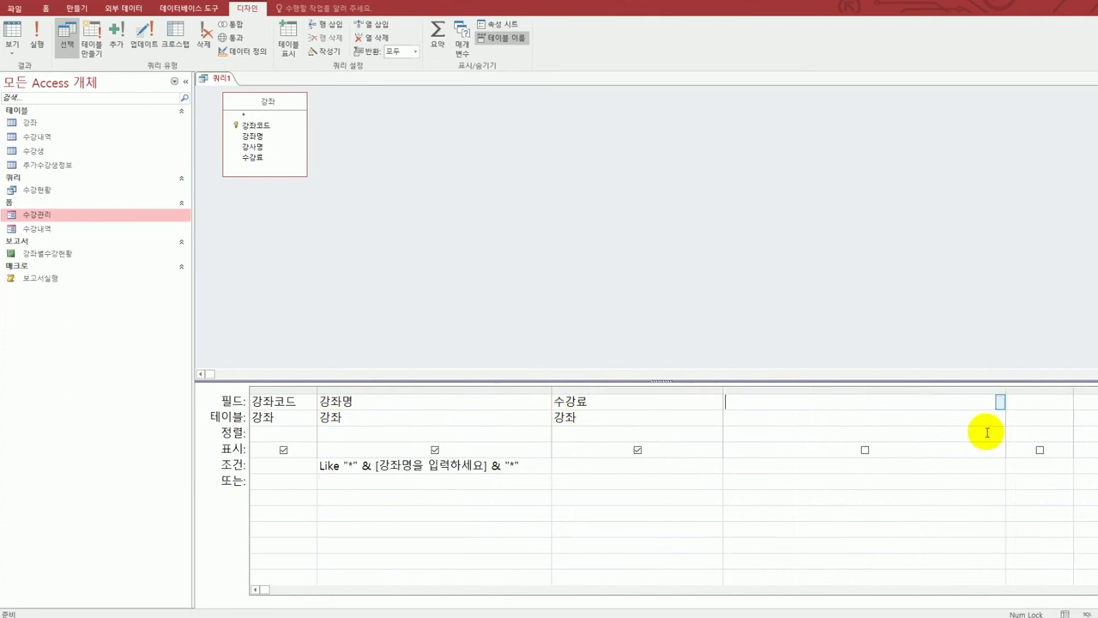
text(할인)
key(BackSpace)
key(BackSpace)
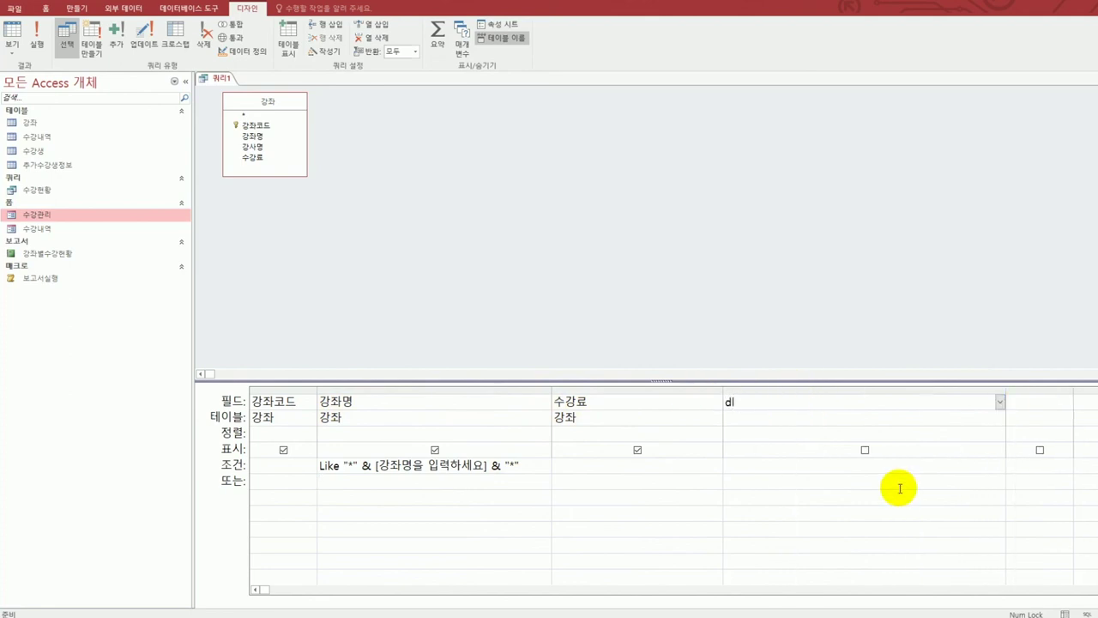
text(인상수강료 :)
text([수강료] +)
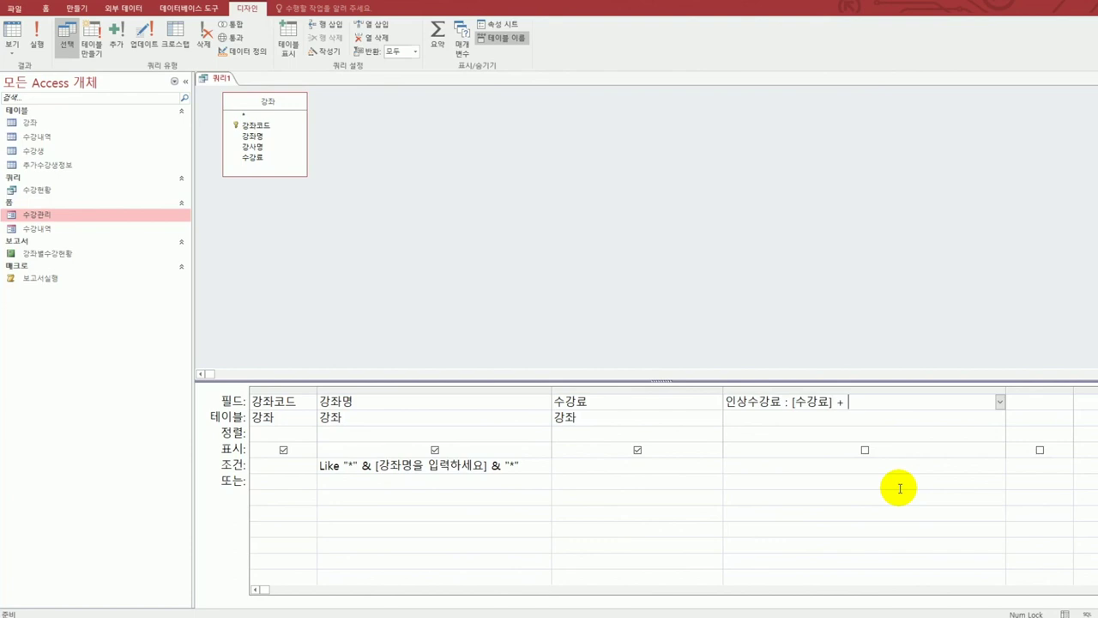
text([수강료] * 0.1)
- Enclose the [수강료] * 0.1 part of the 인상수강료 expression in parentheses and commit it
click(844, 403)
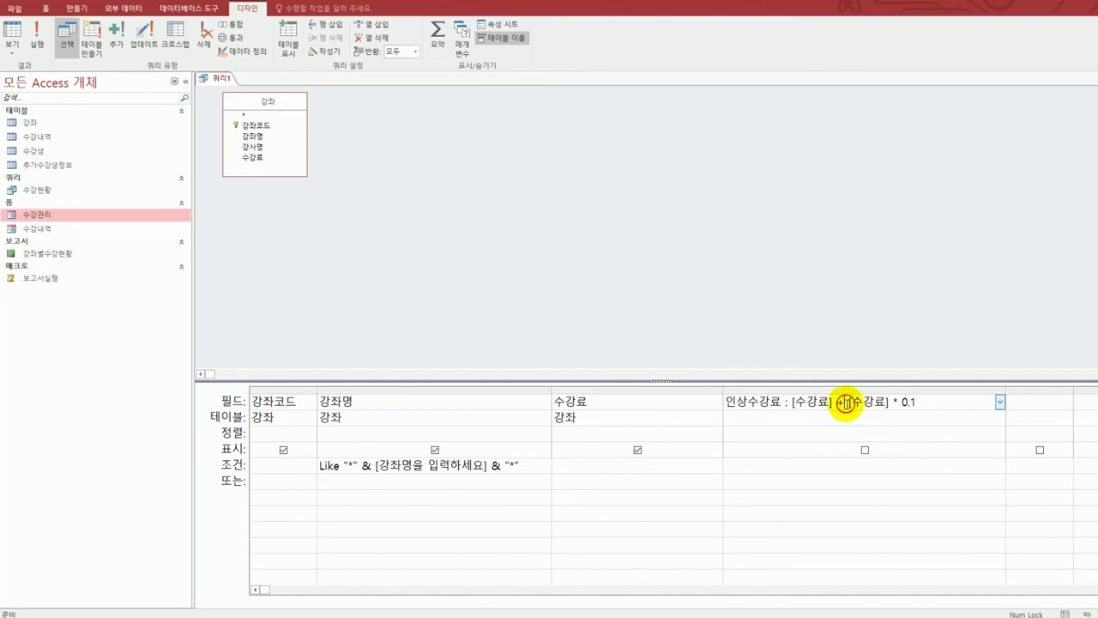
text(()
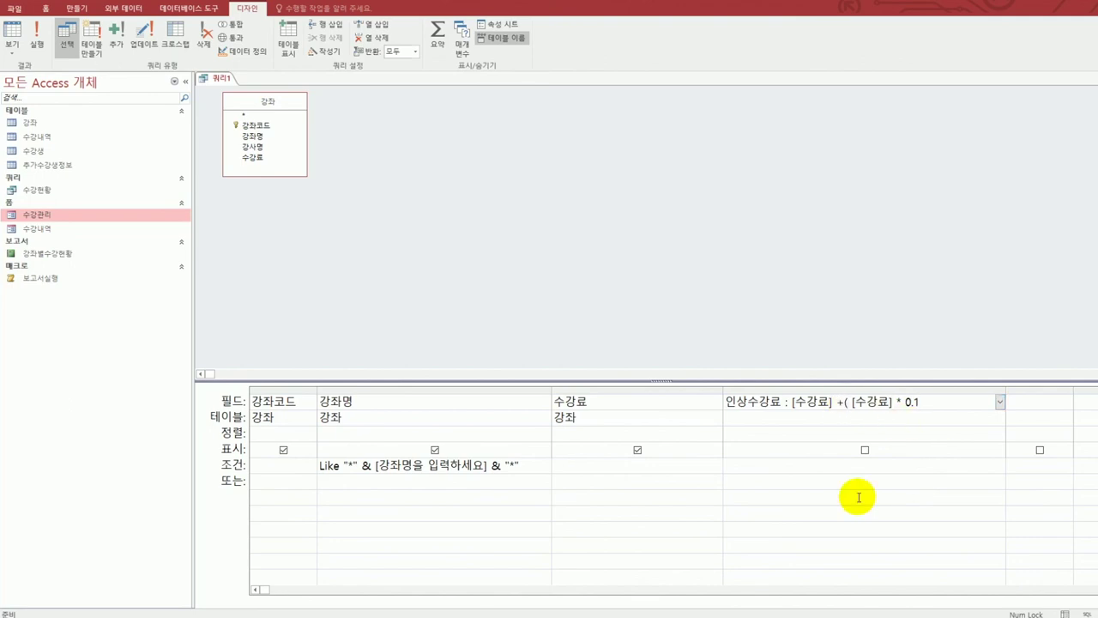
key(End)
text())
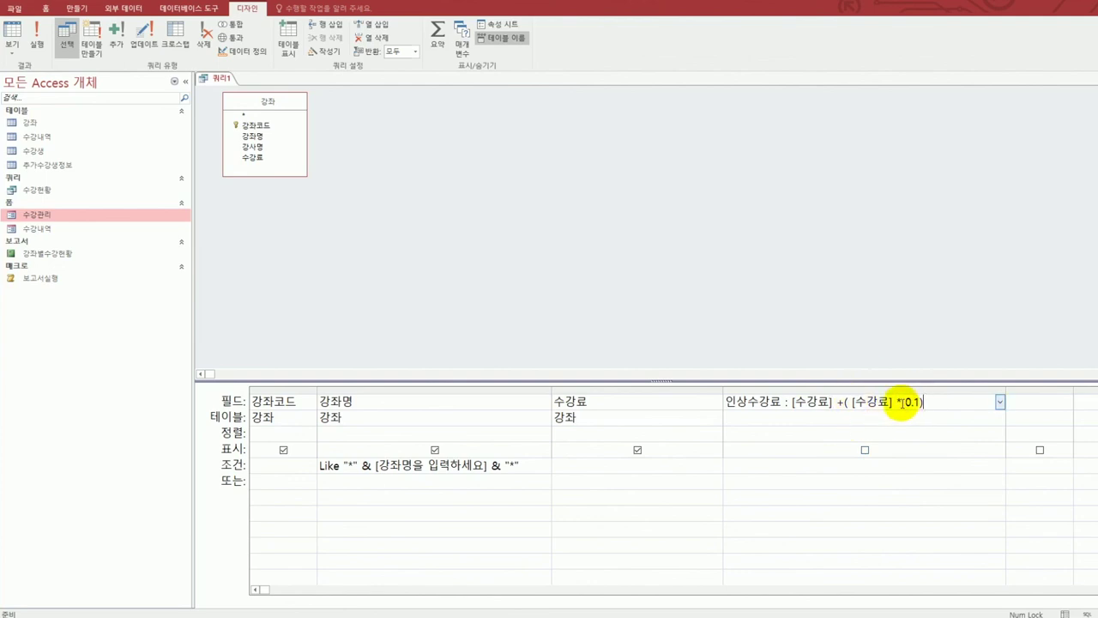
click(805, 418)
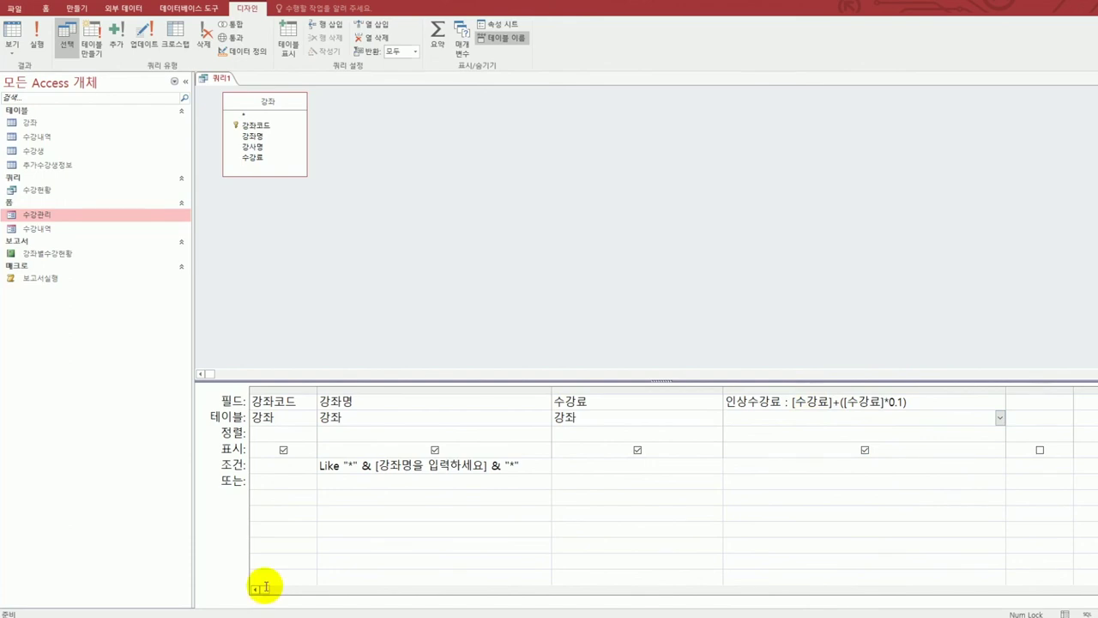
- Preview the query in Datasheet View with the parameter 요리 and fit the 인상수강료 and 강좌코드 column widths
click(11, 38)
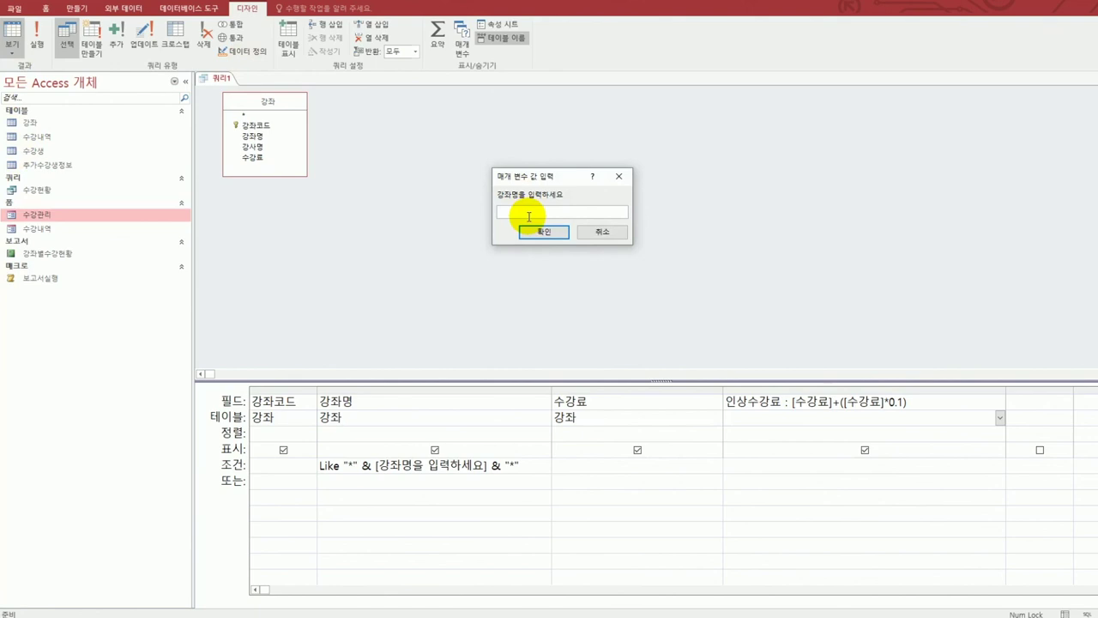
text(요리)
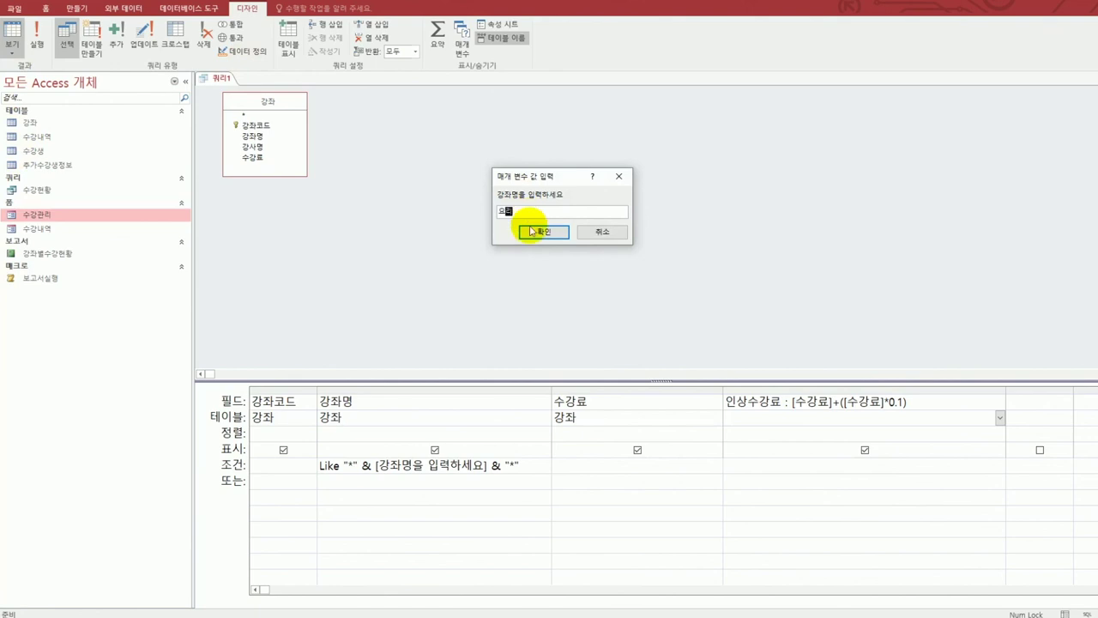
click(532, 230)
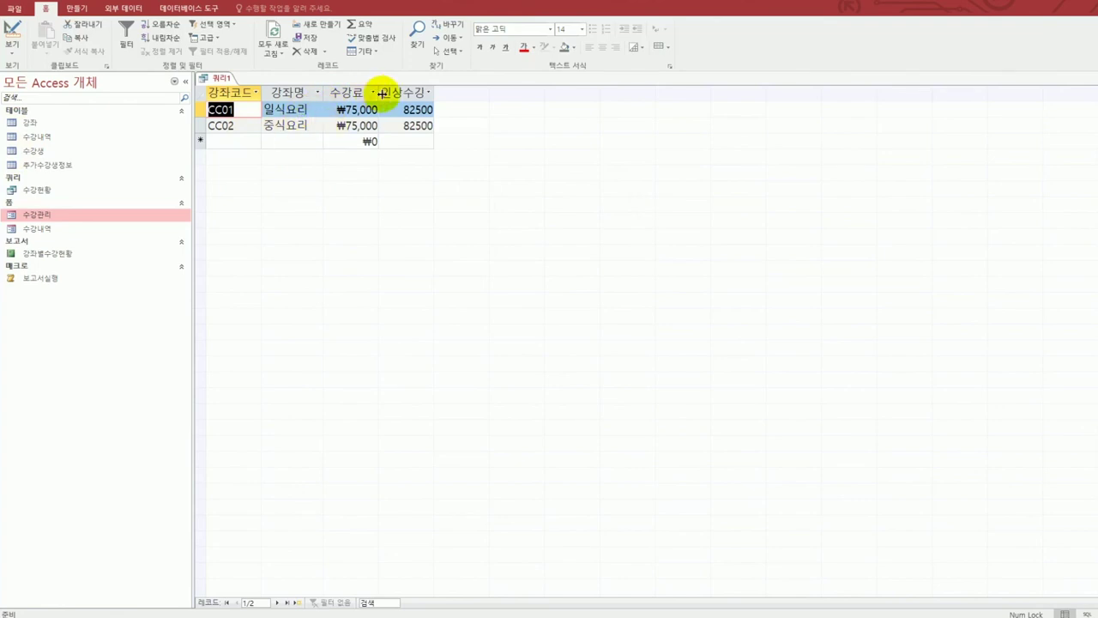
double_click(434, 91)
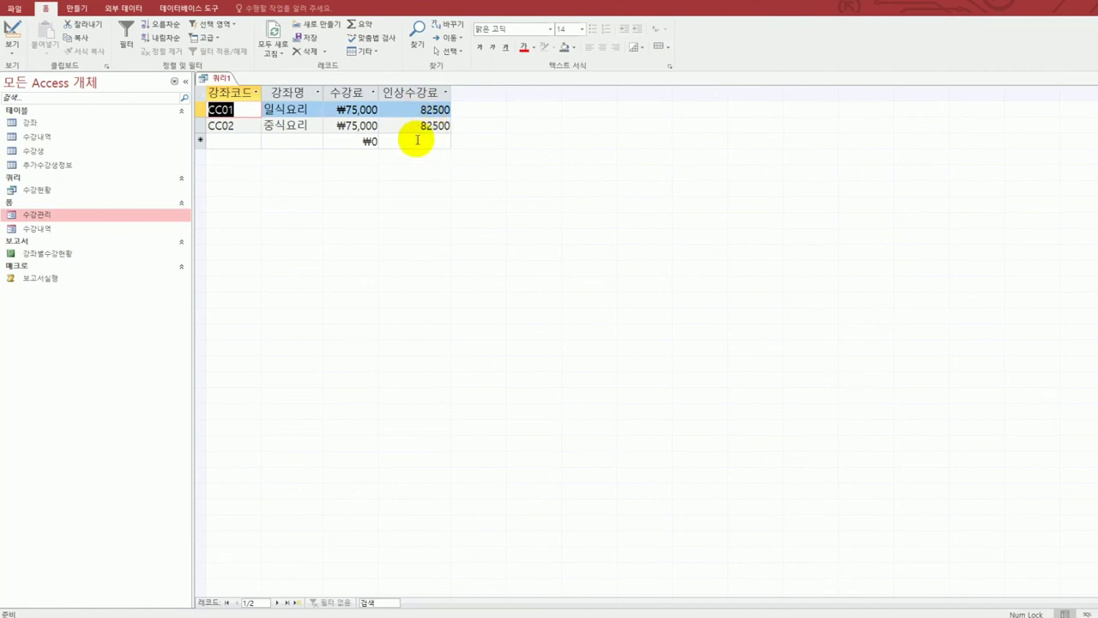
double_click(262, 91)
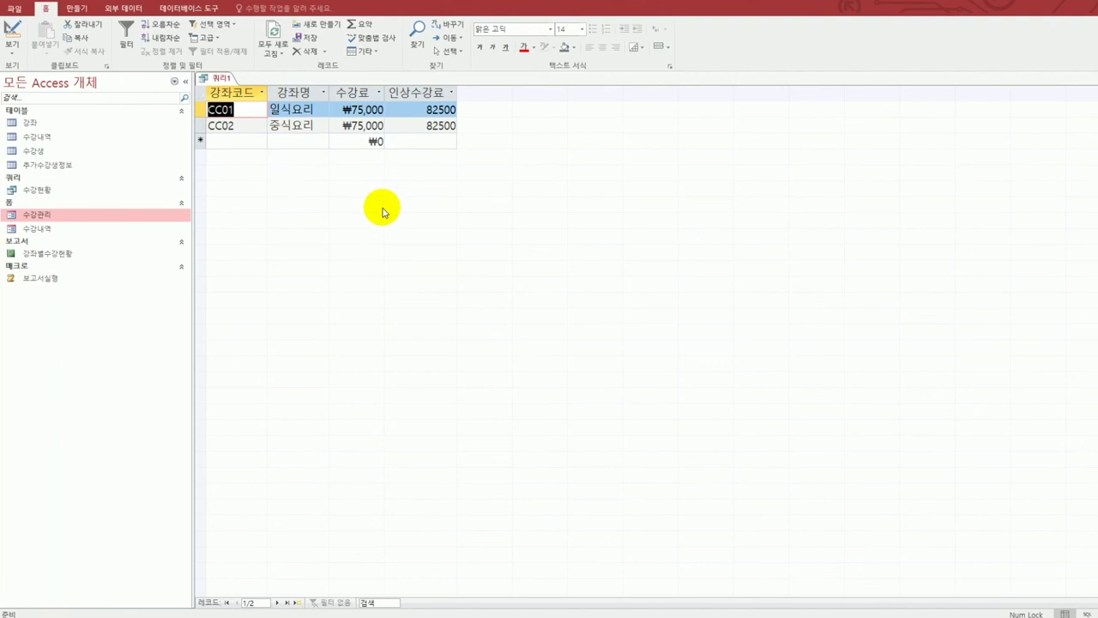
- Save the query as 수강료조정 and close it
key(ctrl+s)
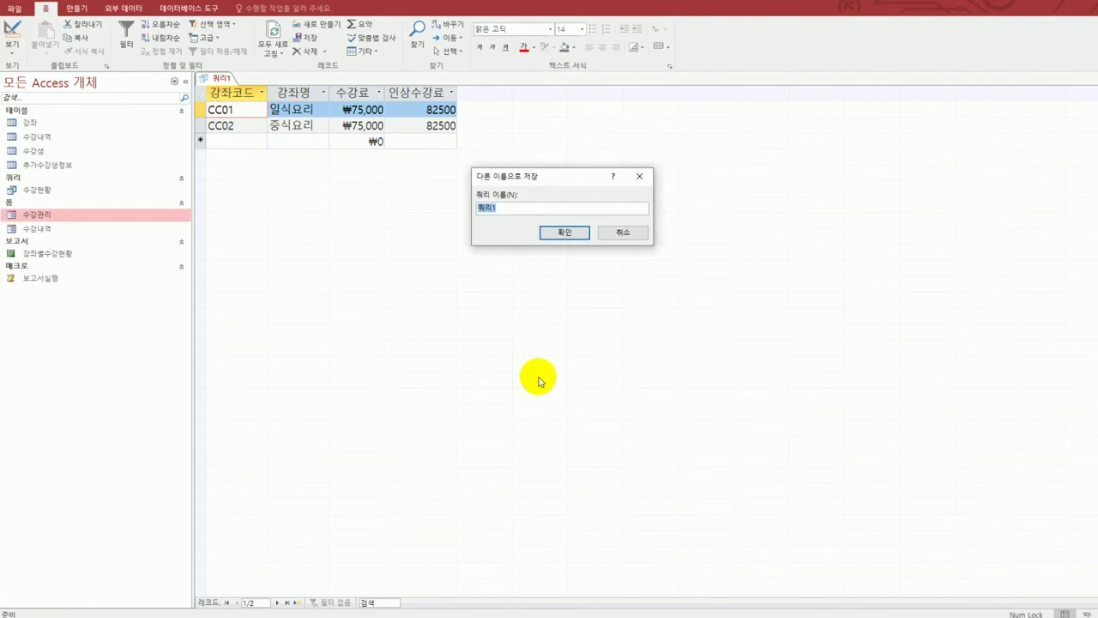
text(수강료조회)
click(566, 235)
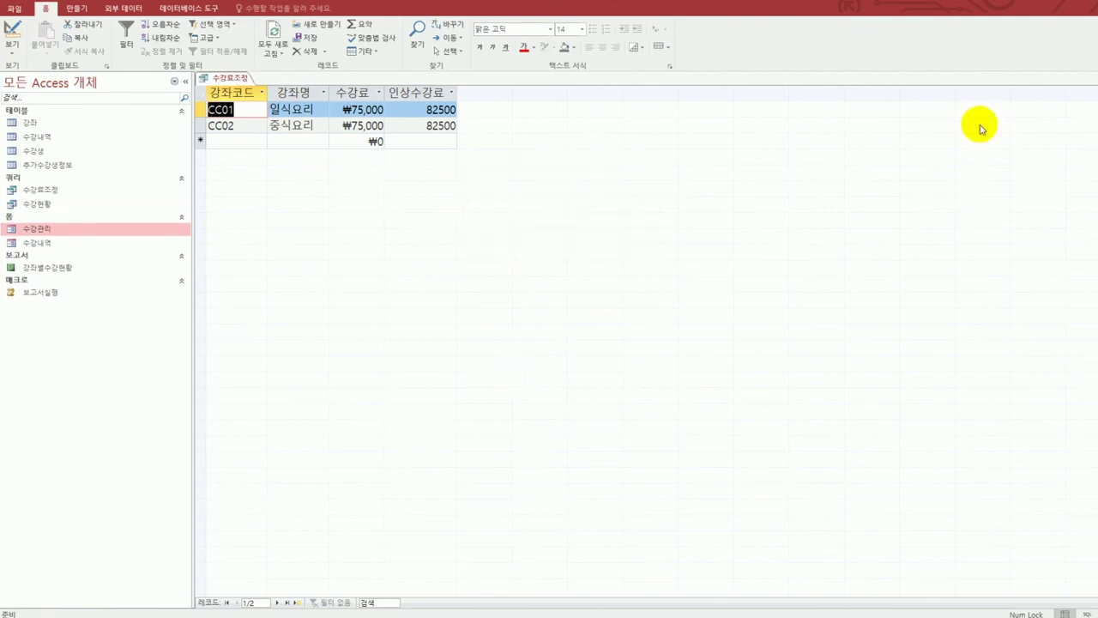
key(ctrl+w)
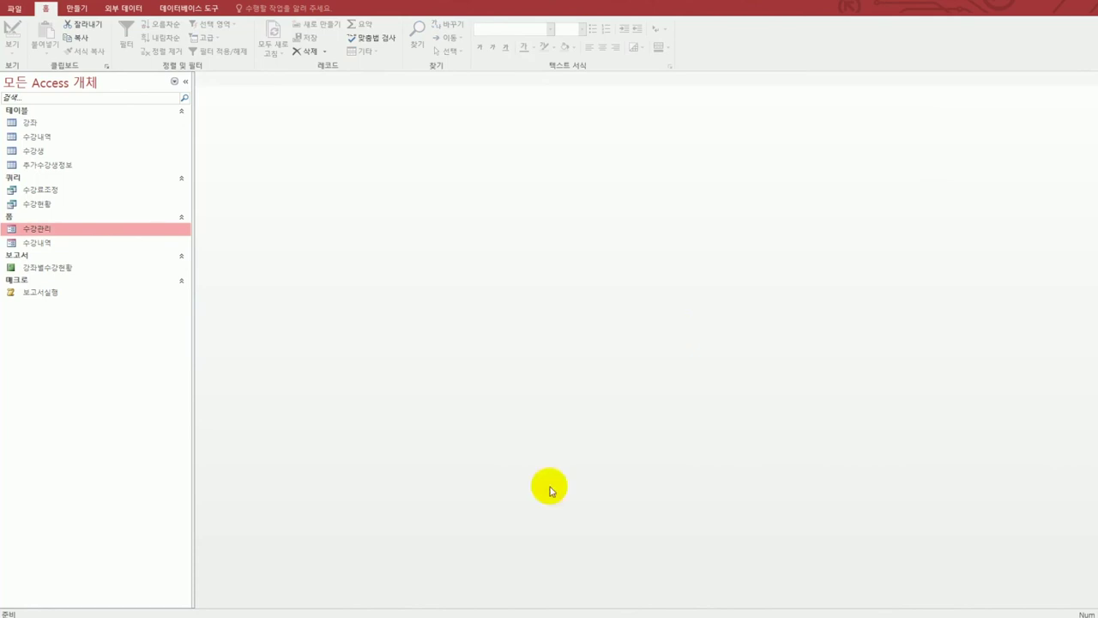
- Consult item 02 on the problem sheet and create a new query in Design View based on the 수강내역 table
key(alt+Tab)
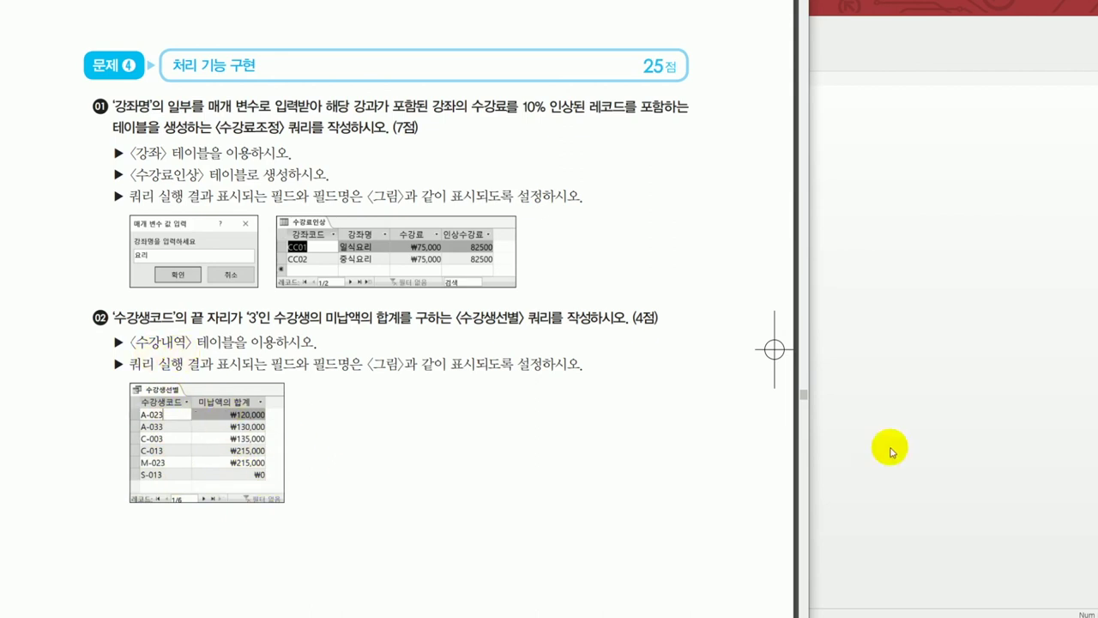
click(940, 464)
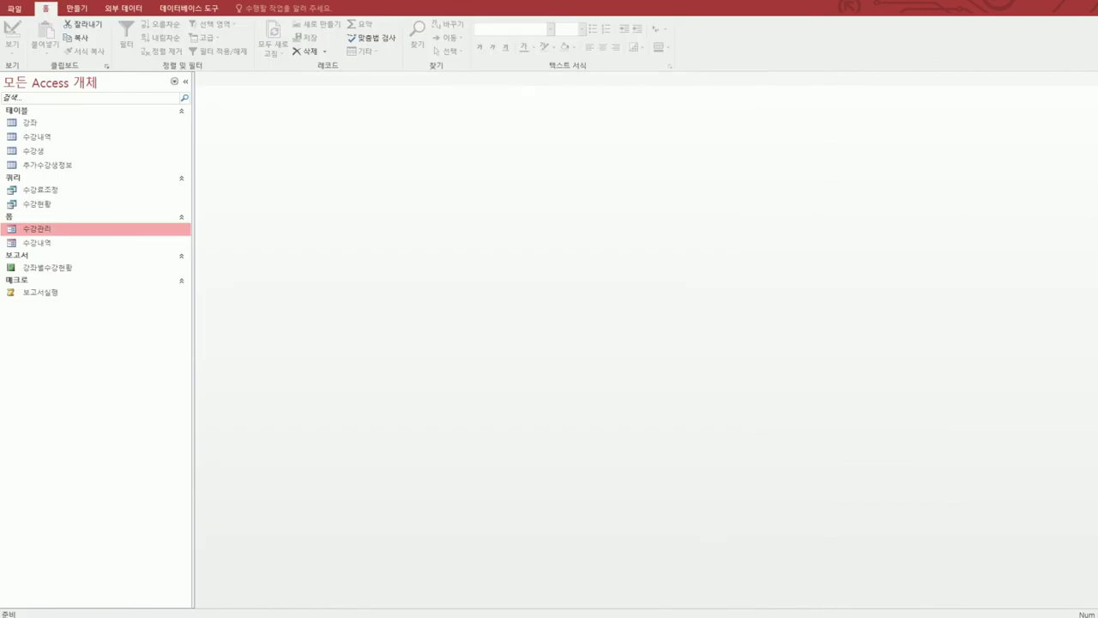
click(71, 12)
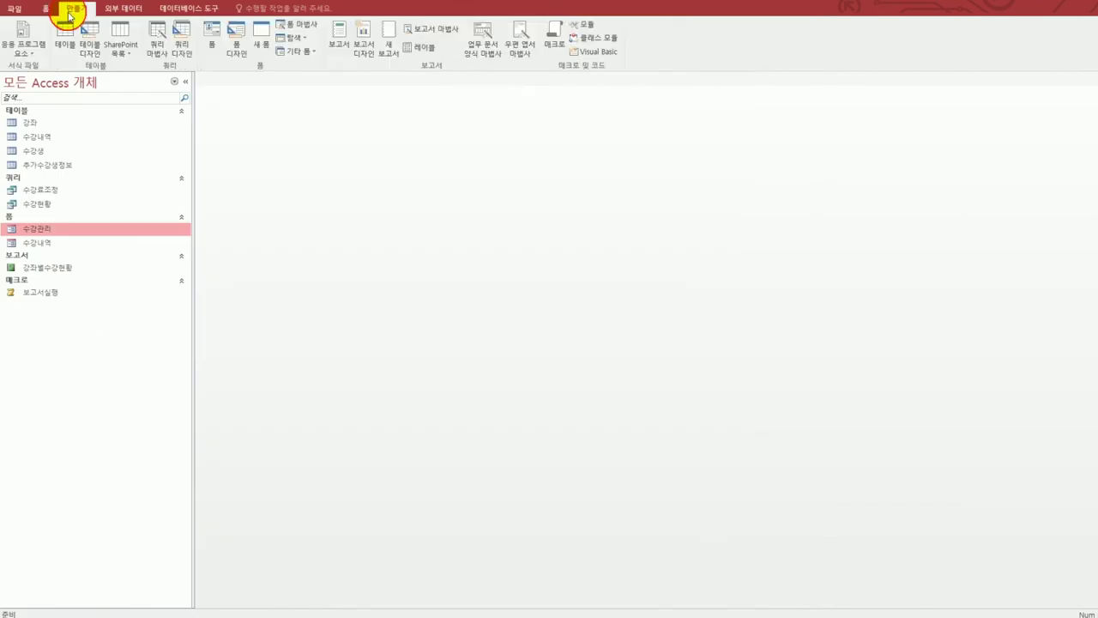
click(180, 41)
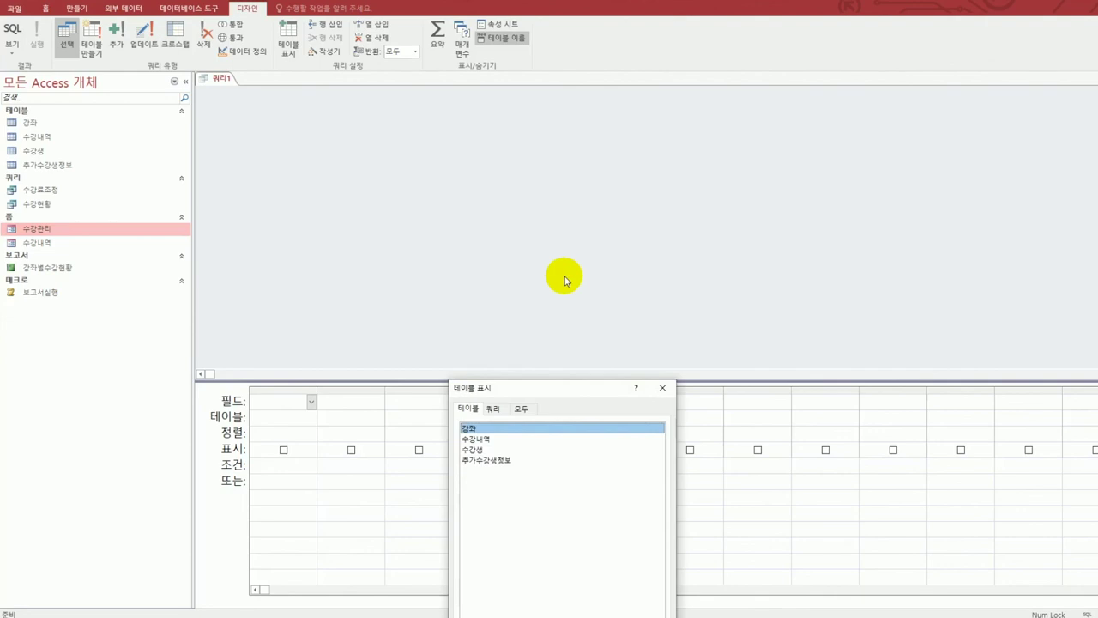
double_click(523, 438)
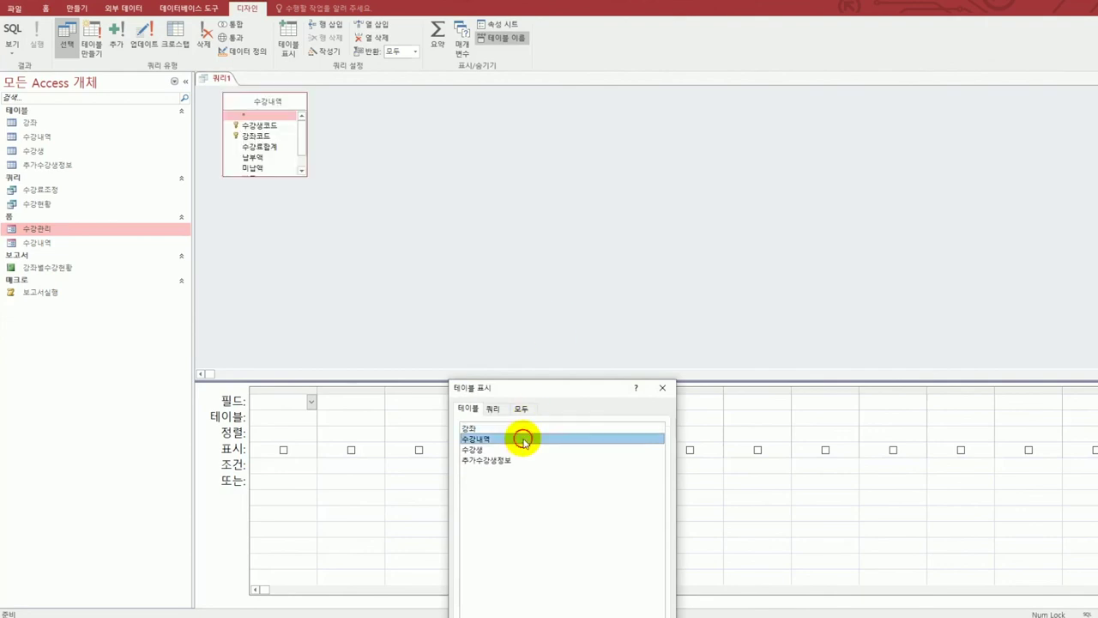
click(662, 388)
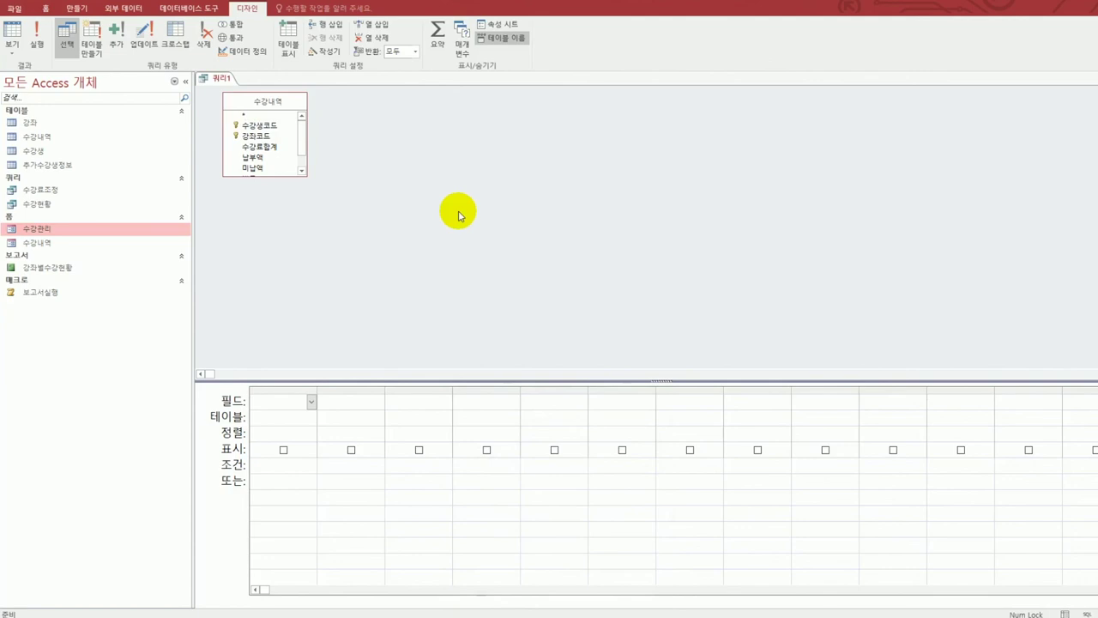
- Add the 수강생코드 and 미납액 fields to the query grid
double_click(260, 125)
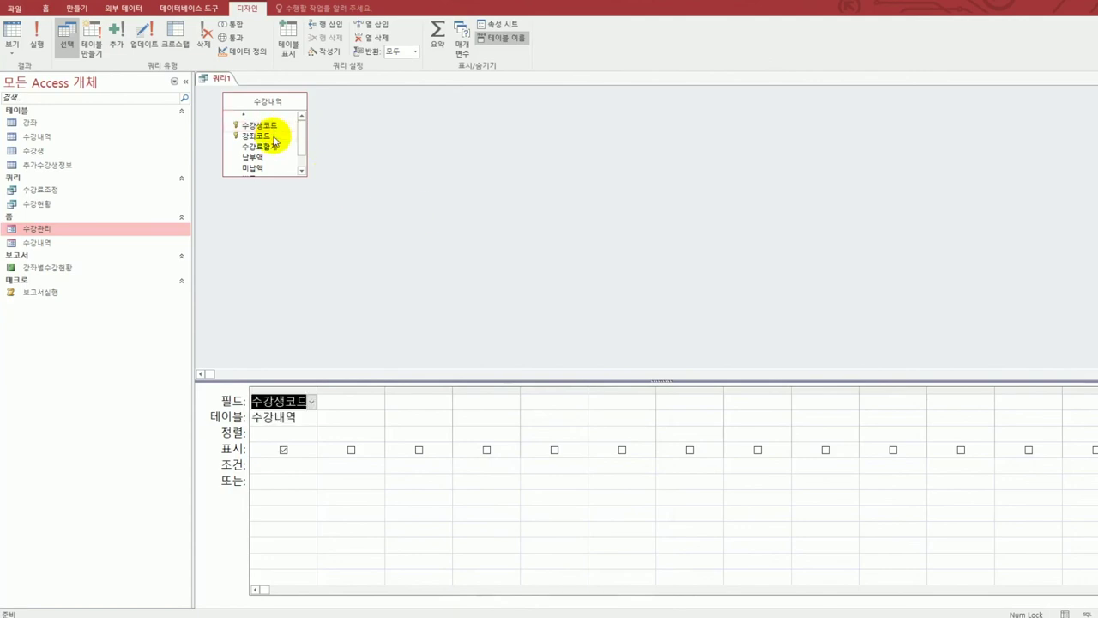
click(275, 168)
double_click(274, 168)
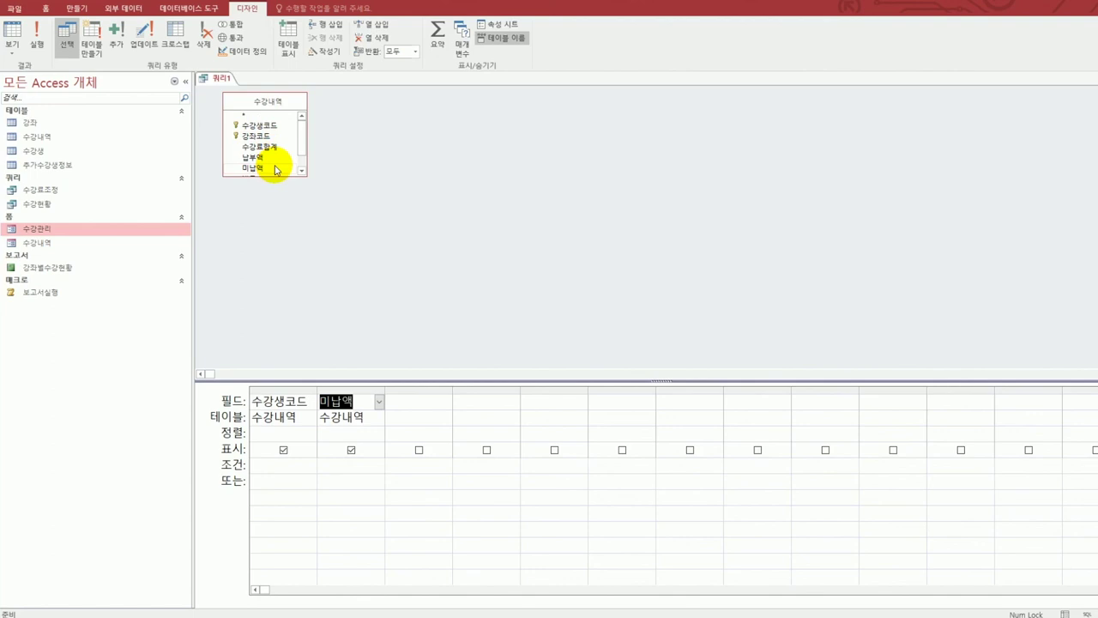
click(275, 471)
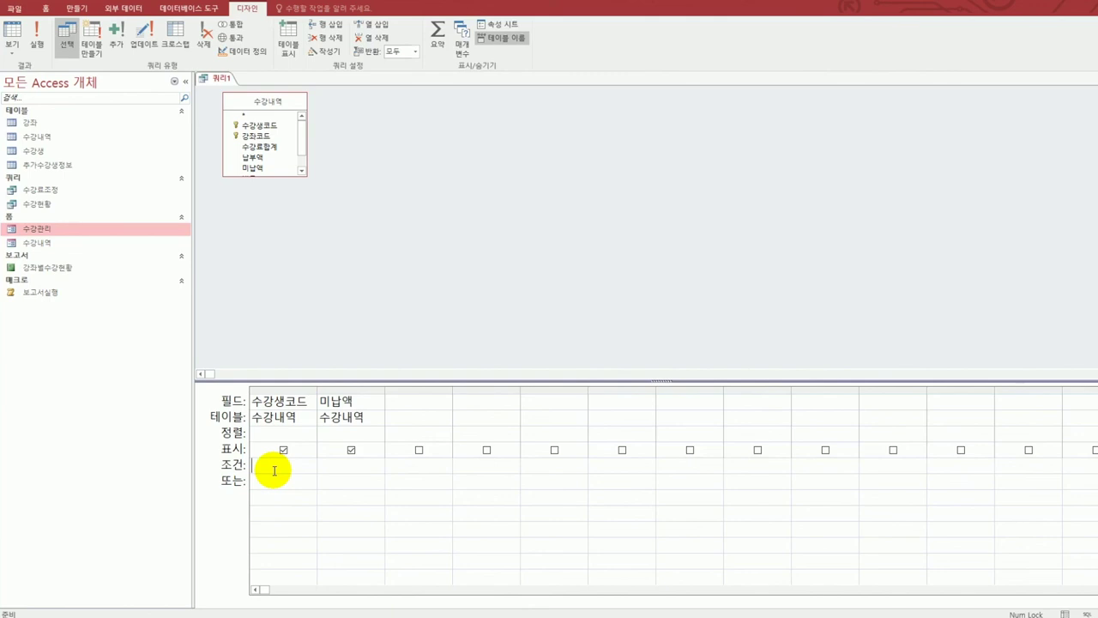
- Enter the expression right([수강생코드],1) as a calculated field in a widened third column
click(403, 399)
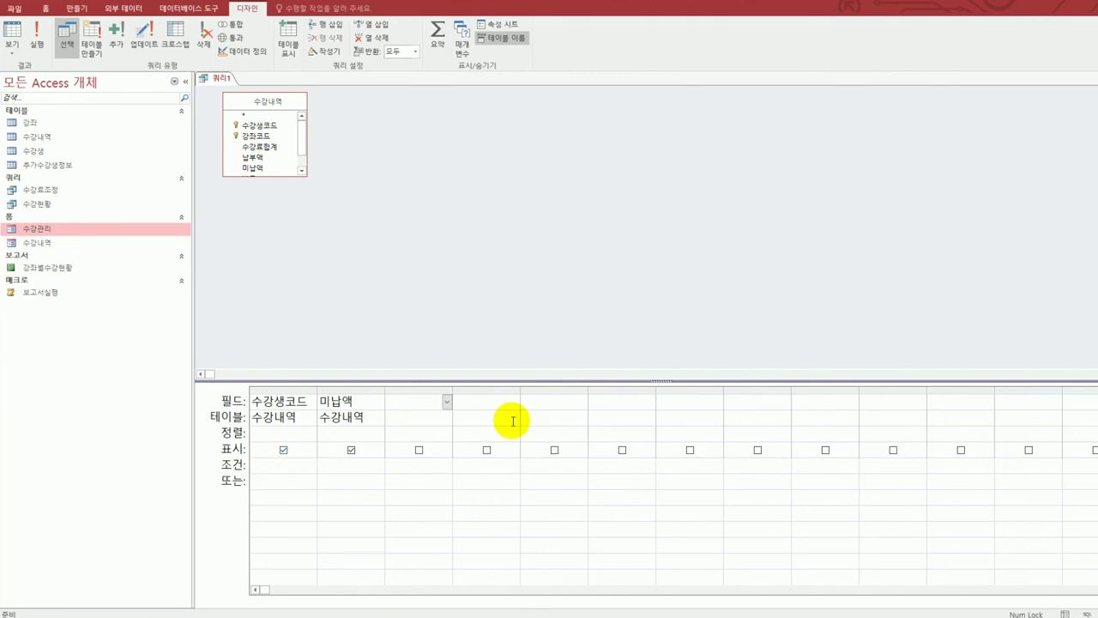
drag(453, 390, 511, 389)
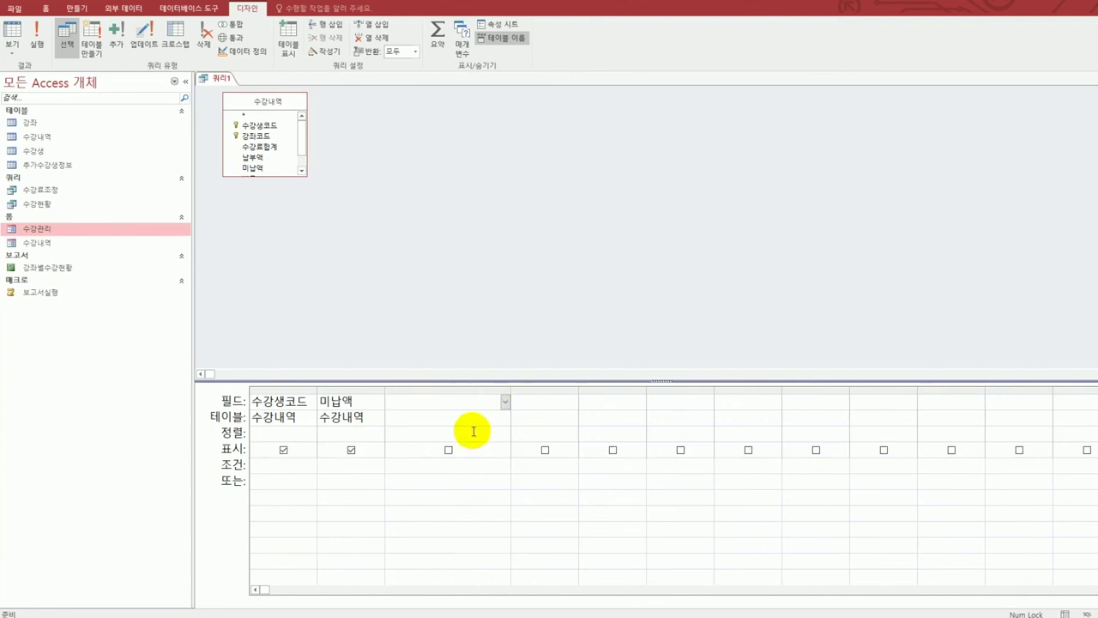
key(shift+F2)
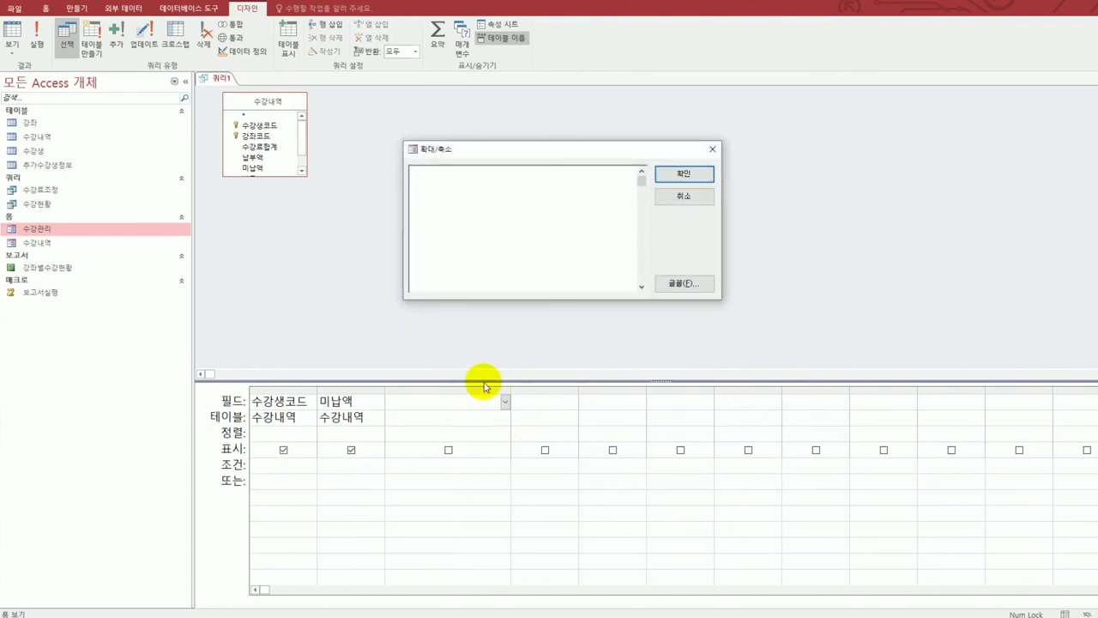
text(ri)
key(BackSpace)
key(Hangul)
text(right([수강)
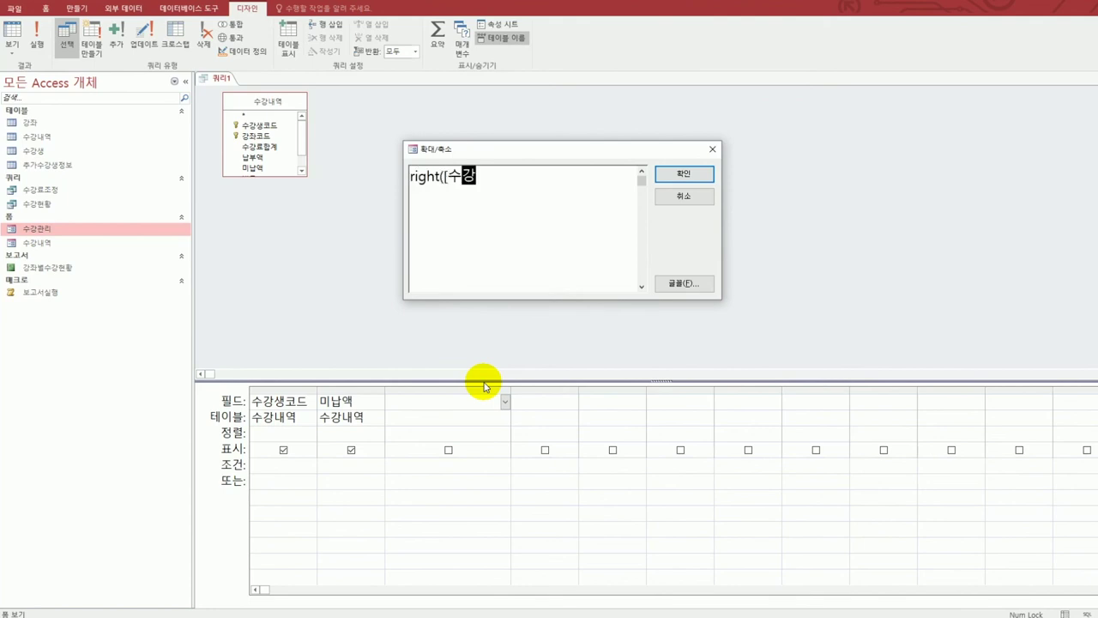
text(생코드],)
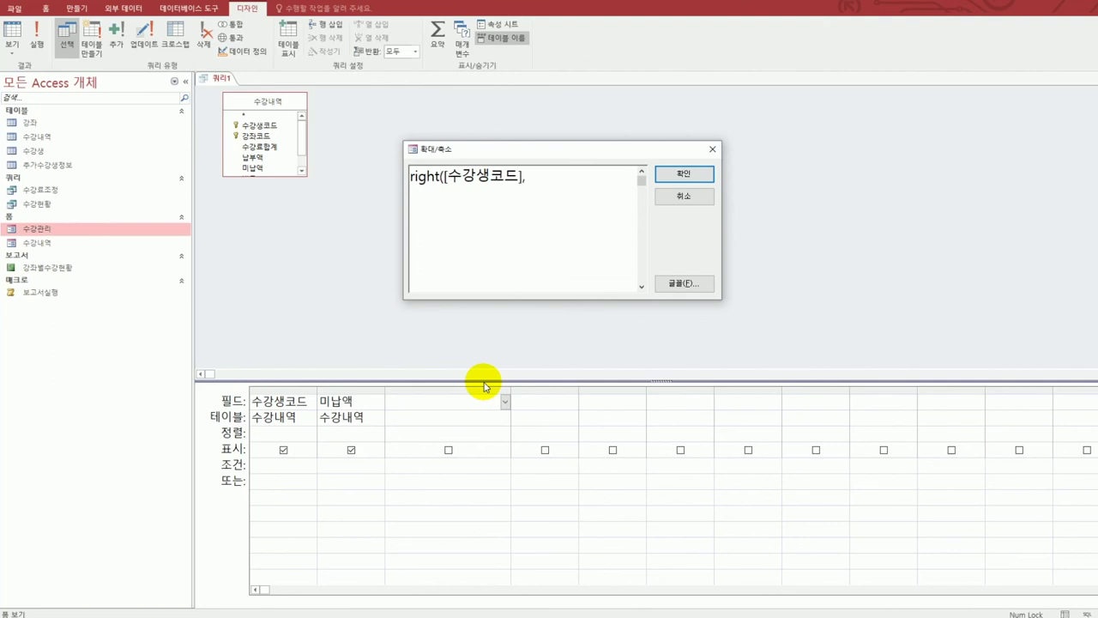
text(1))
click(670, 178)
- Set the calculated column's criterion to 3, widen the column to fit its expression, and exclude it from the output
click(448, 464)
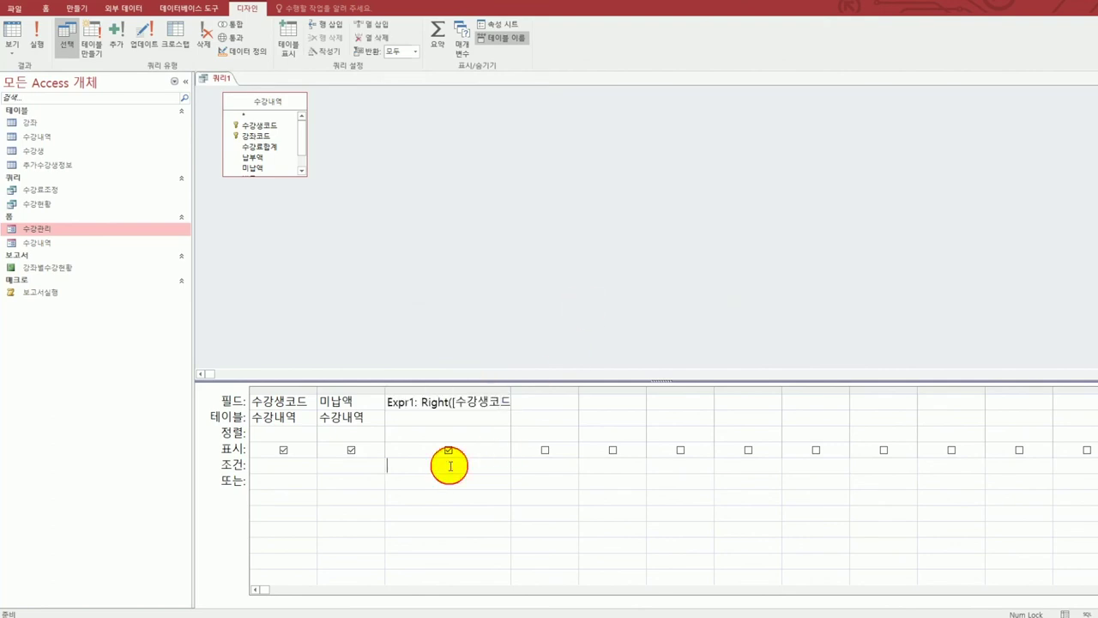
text(3)
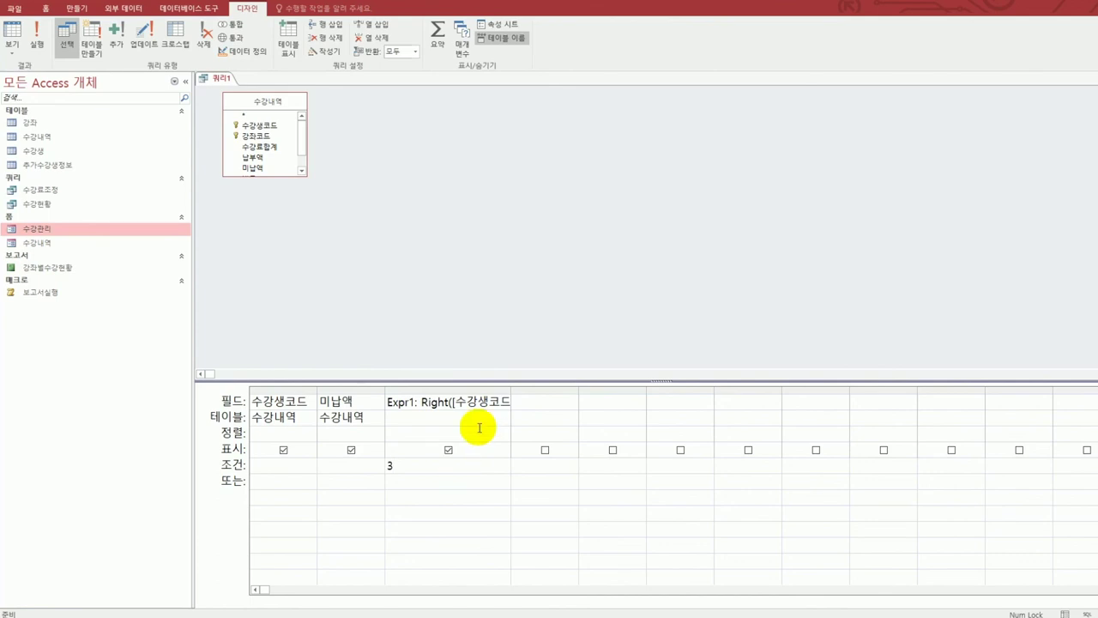
drag(511, 390, 581, 391)
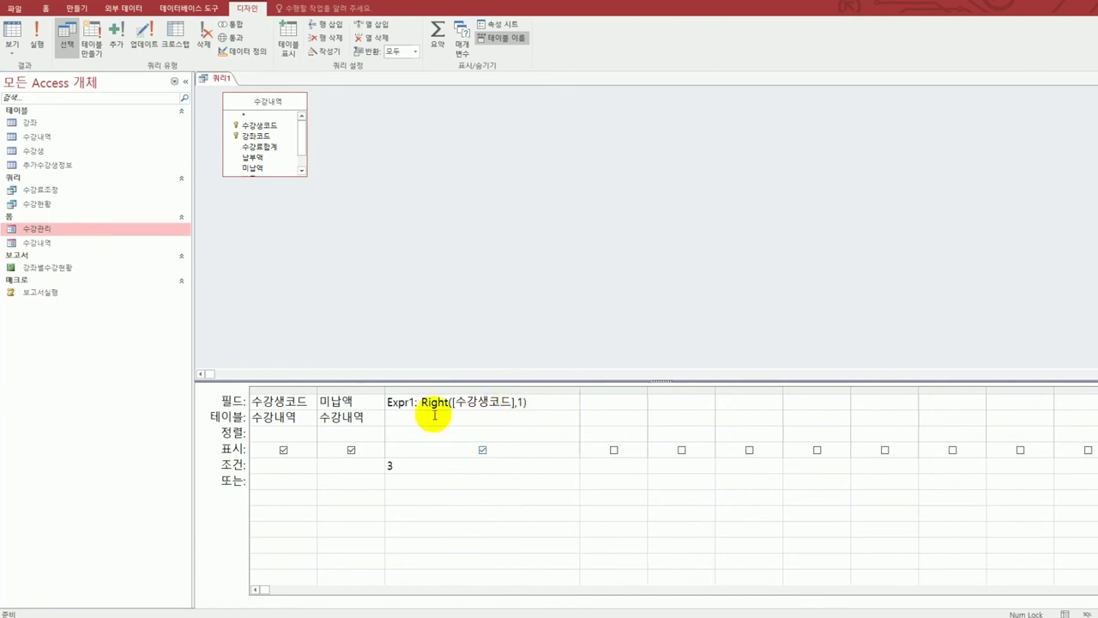
click(483, 451)
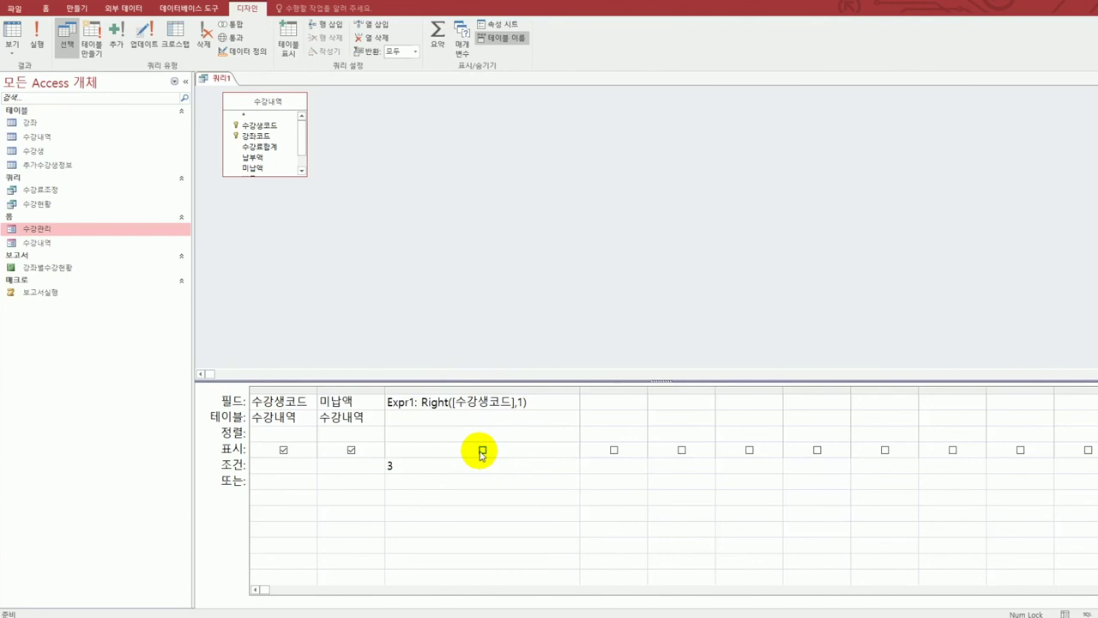
- Turn on the query's totals row and summarise the 미납액 field with 합계
click(438, 38)
click(367, 434)
click(379, 433)
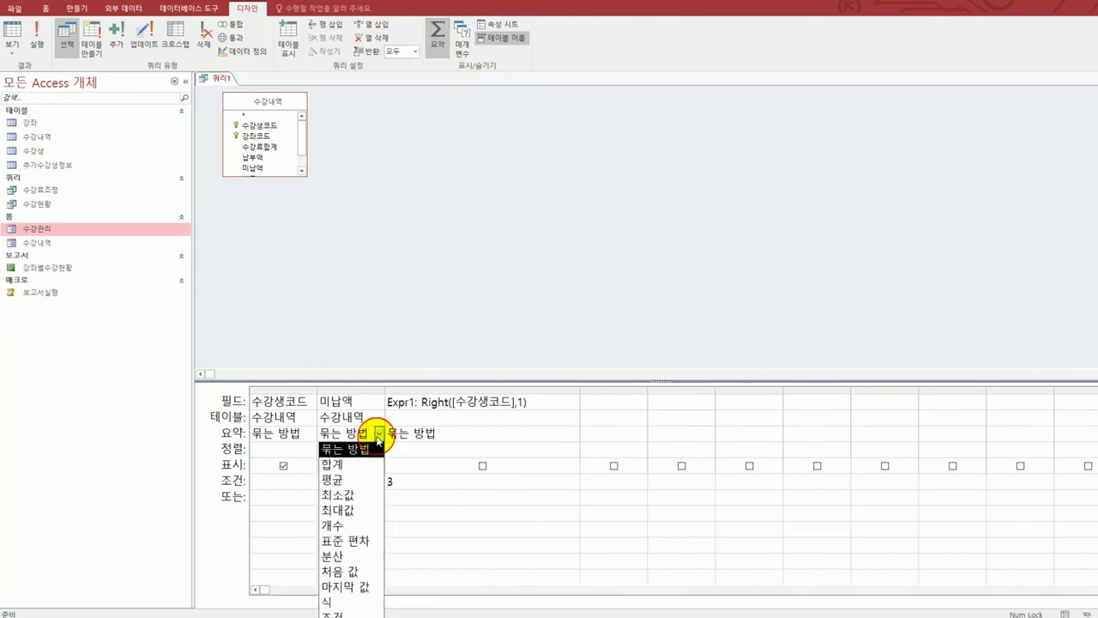
click(372, 468)
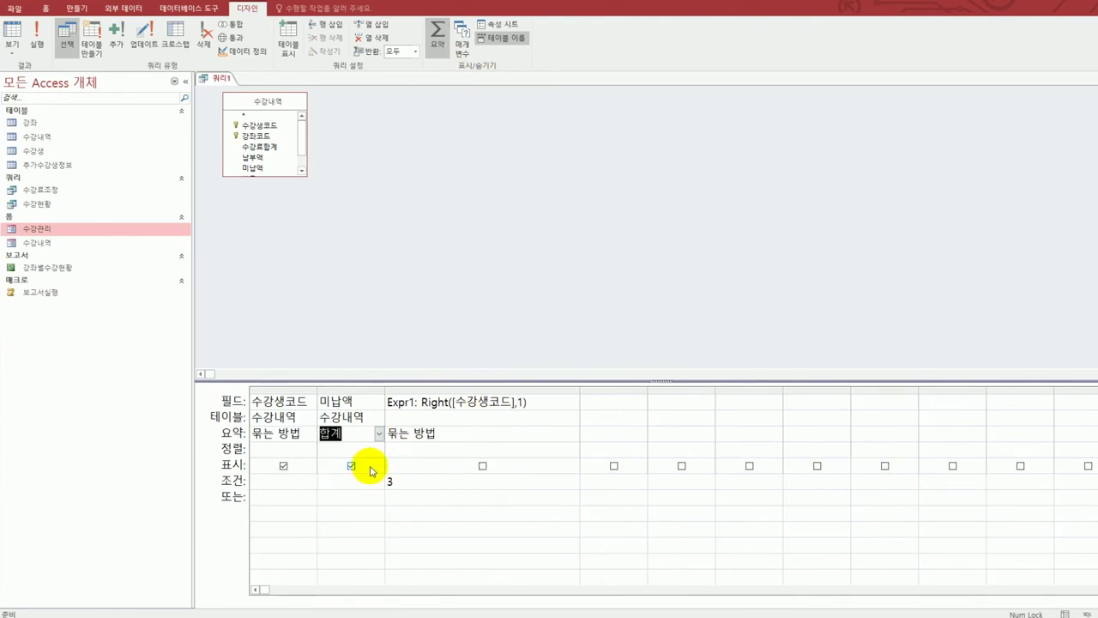
click(393, 257)
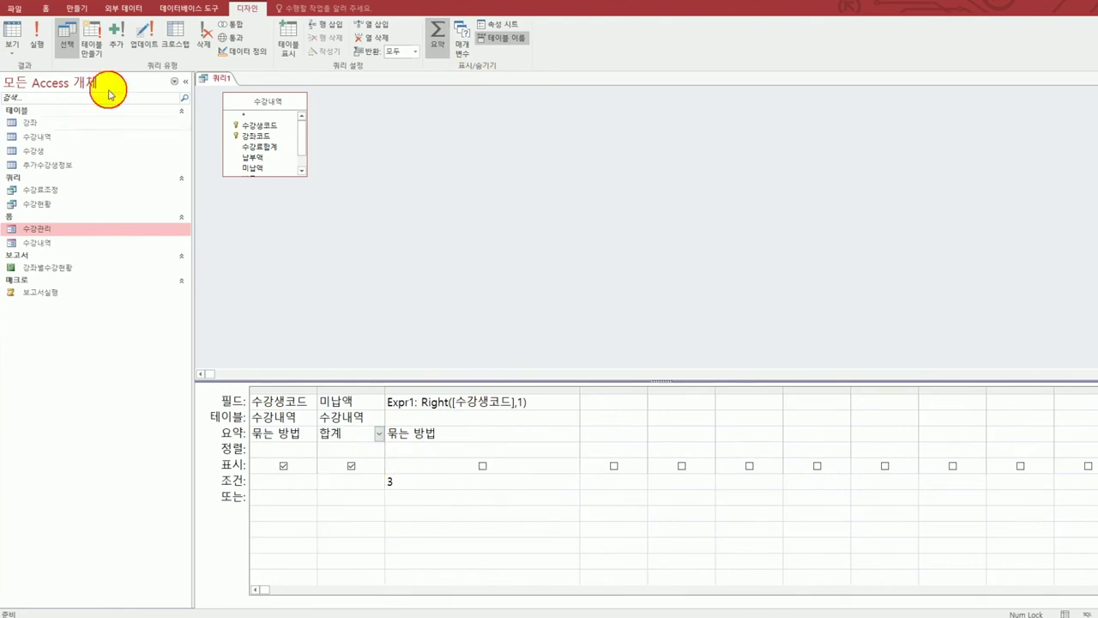
- Preview the query in Datasheet View and widen the 수강생코드 and 미납액의합계 columns to show their full headings
click(21, 39)
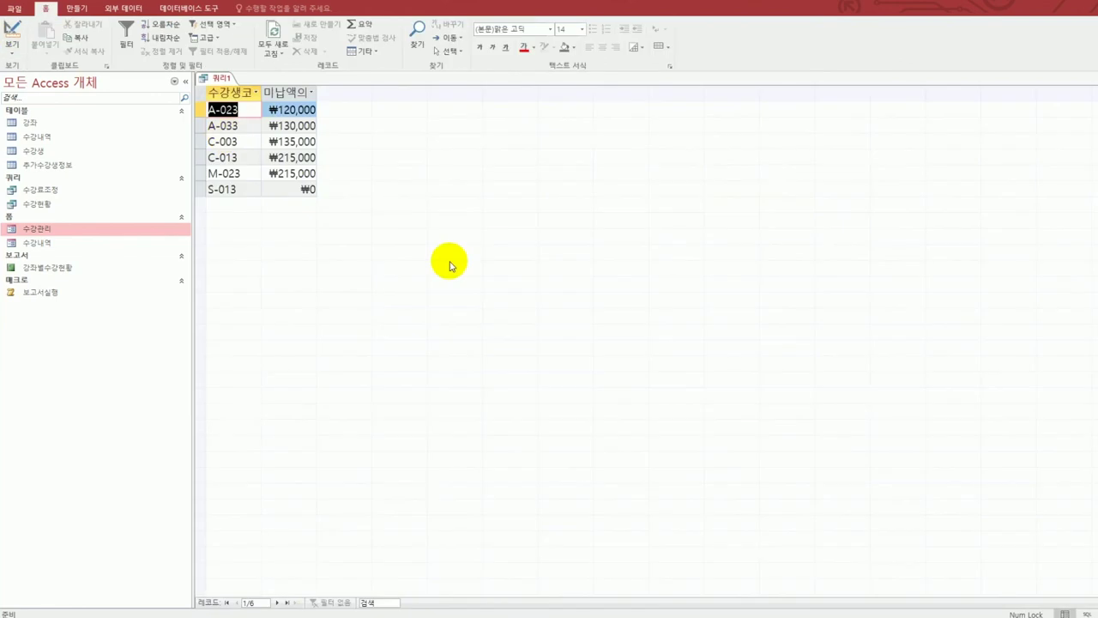
double_click(261, 92)
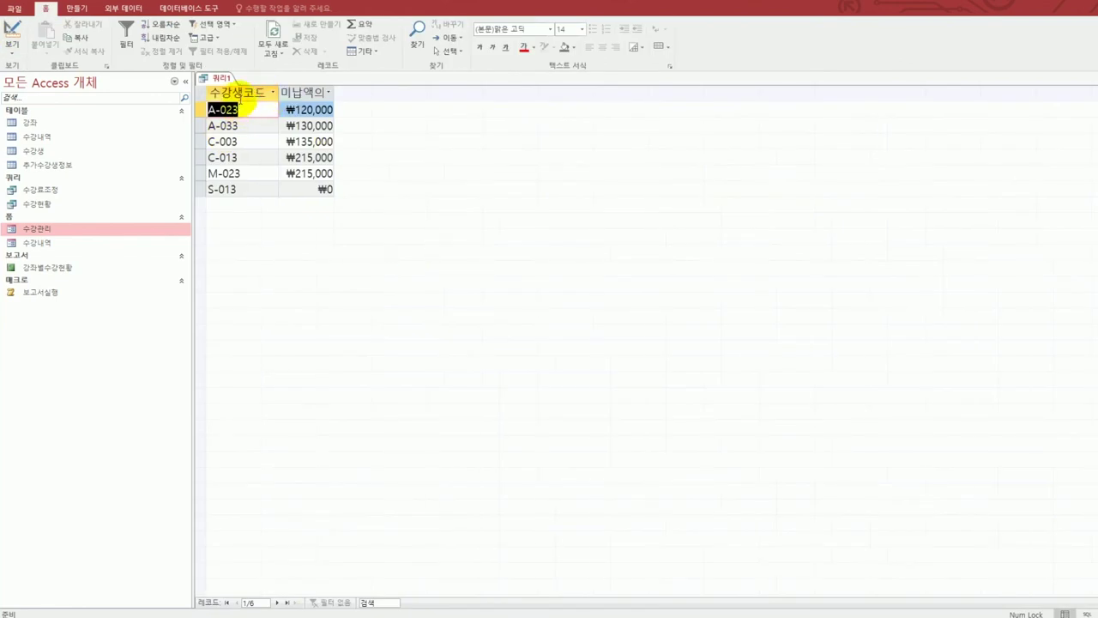
double_click(335, 96)
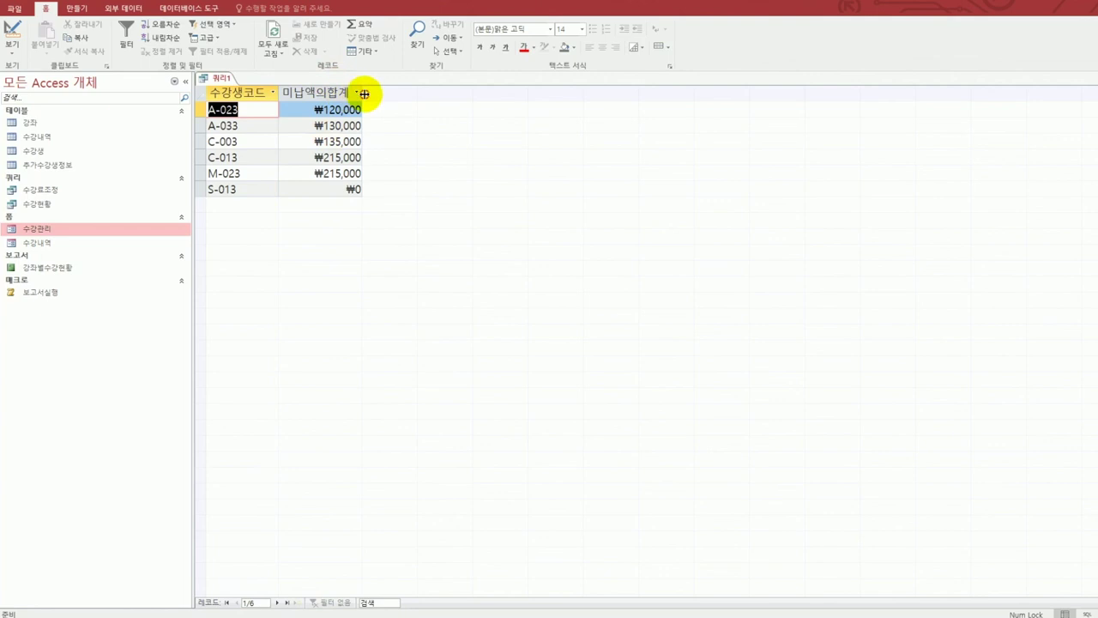
drag(364, 94, 385, 92)
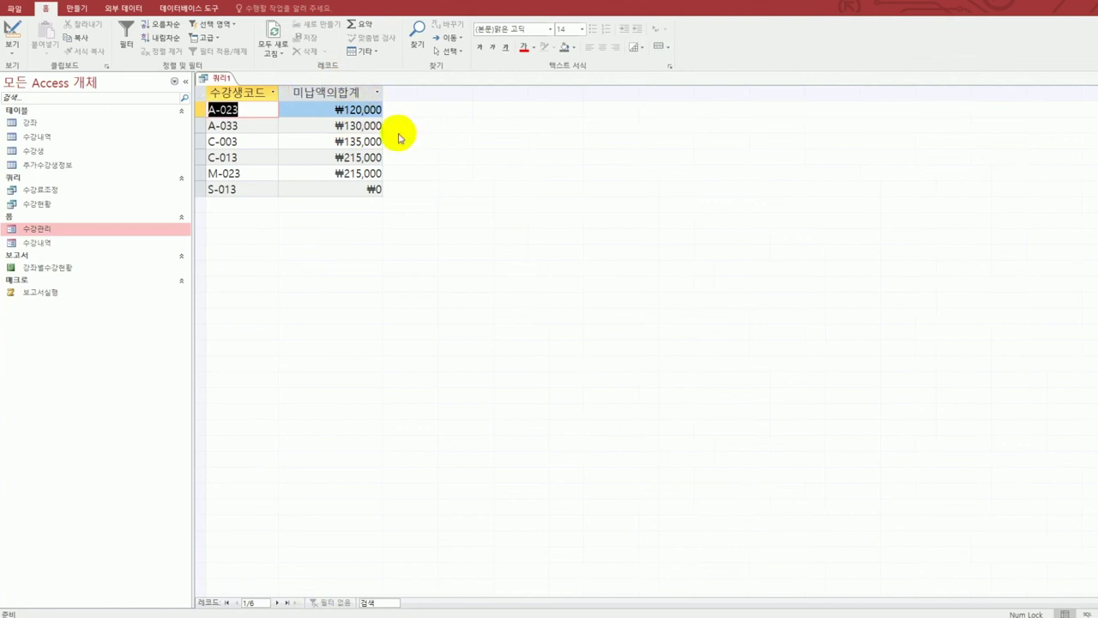
- Give the 미납액 column the alias 미납액의 합계 in Design View and preview it with the column width fitted
click(14, 34)
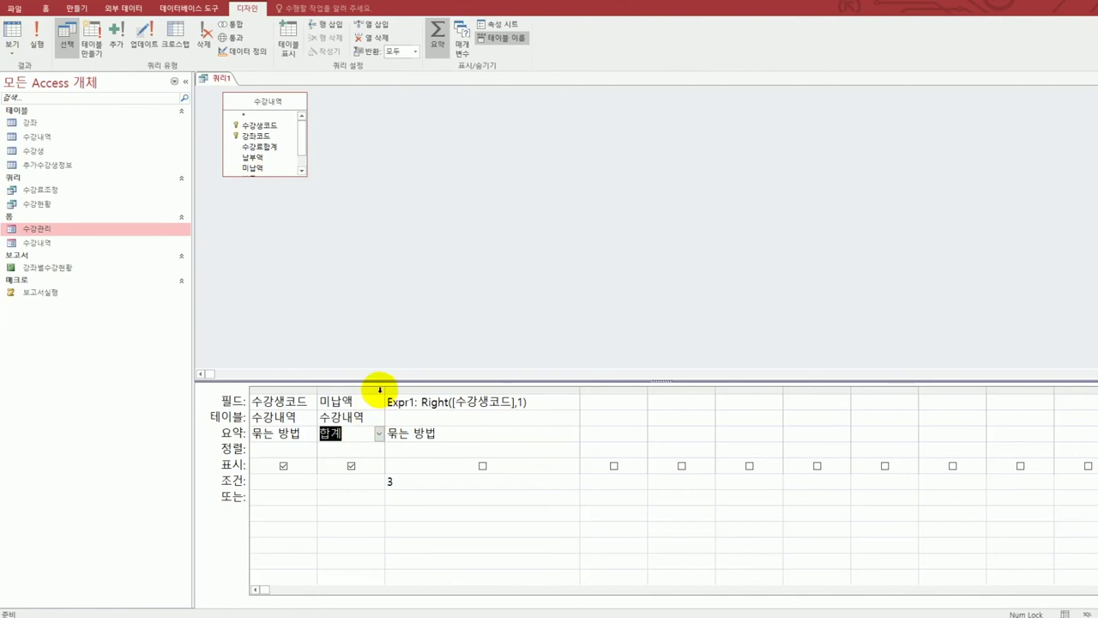
drag(382, 391, 581, 392)
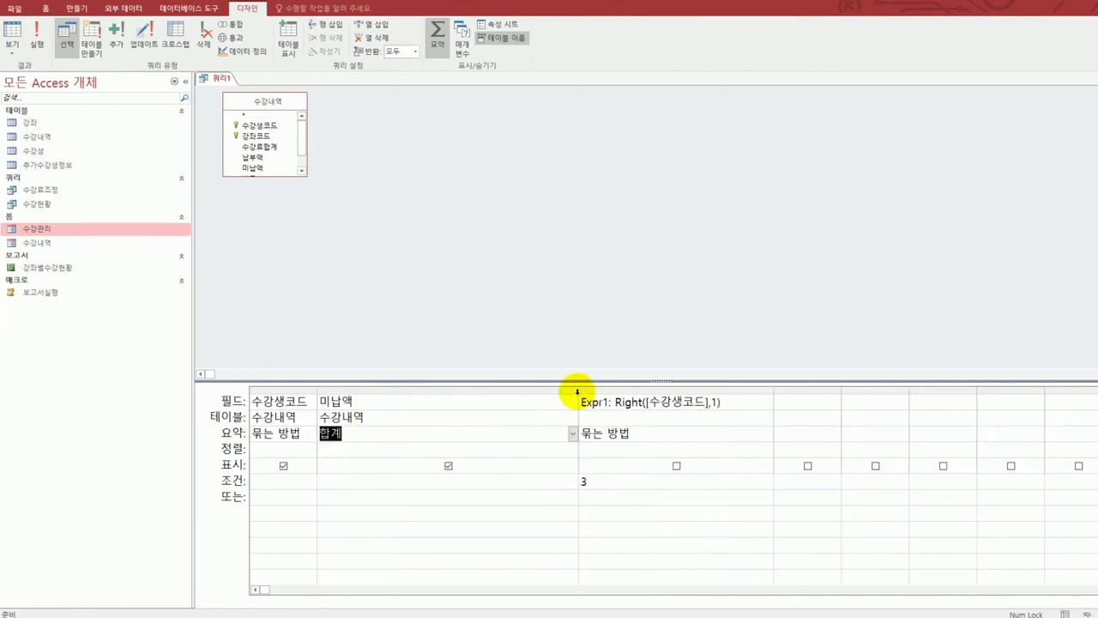
click(319, 399)
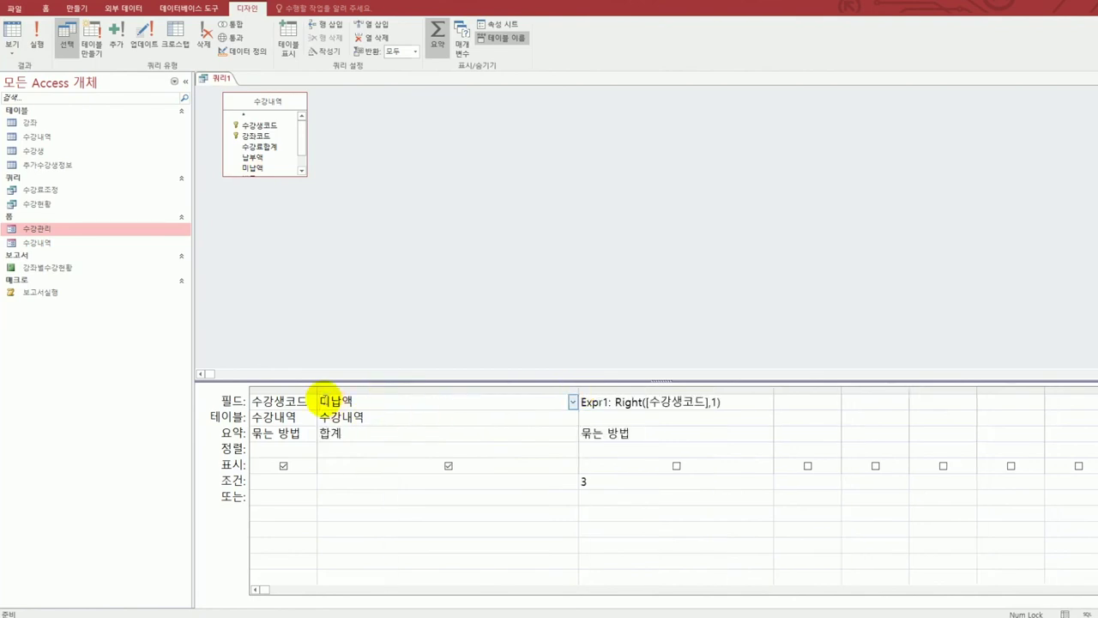
text(미납액ㅇ)
text(의 합계 :미납액)
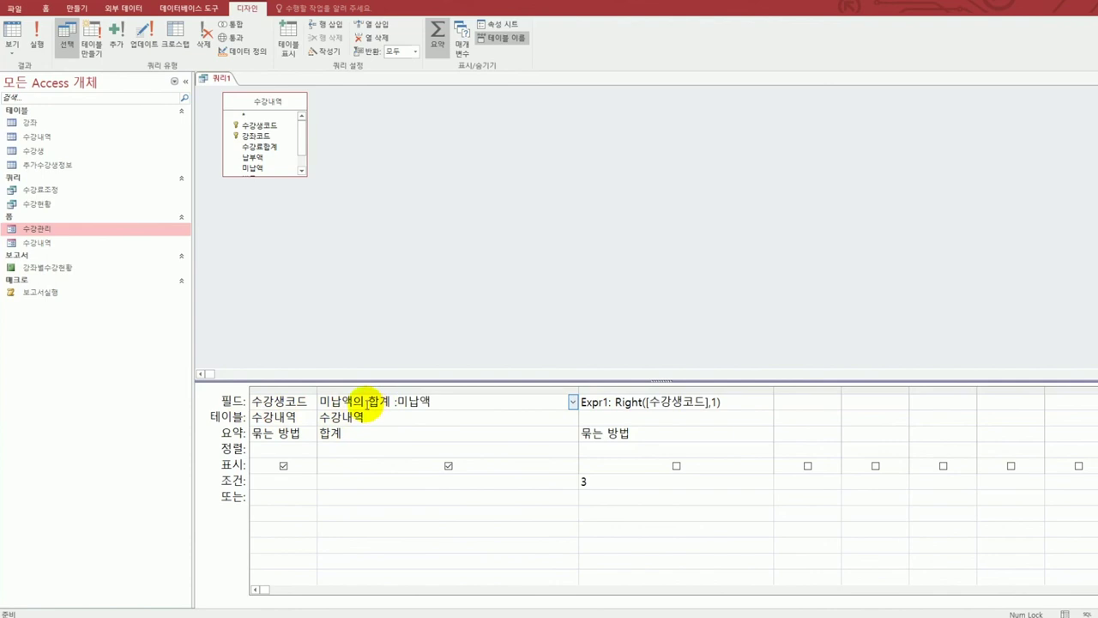
click(12, 34)
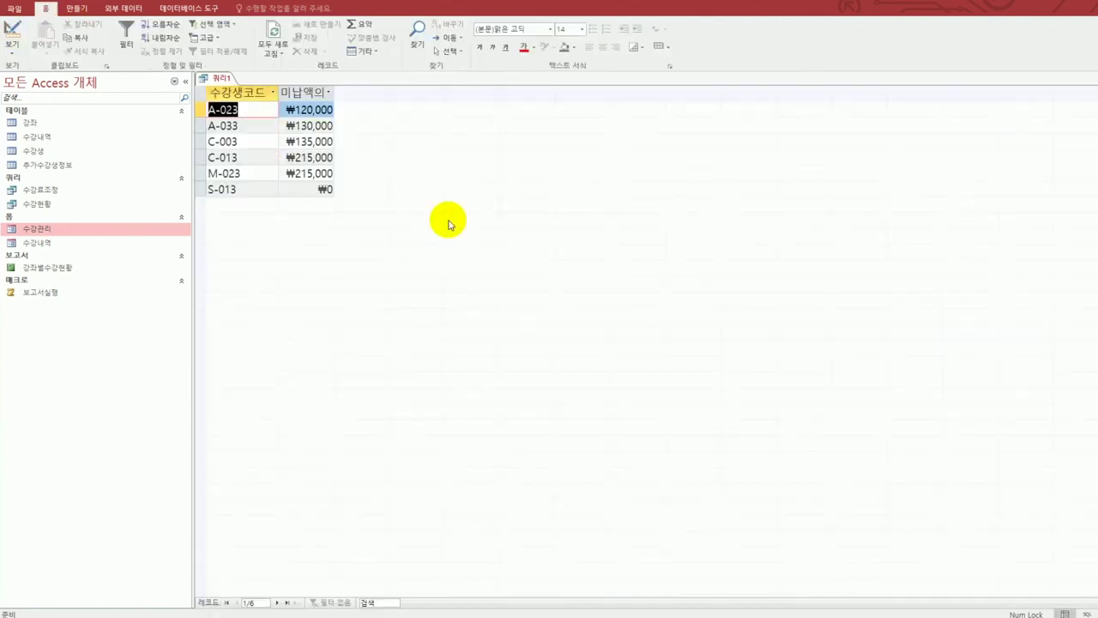
double_click(334, 92)
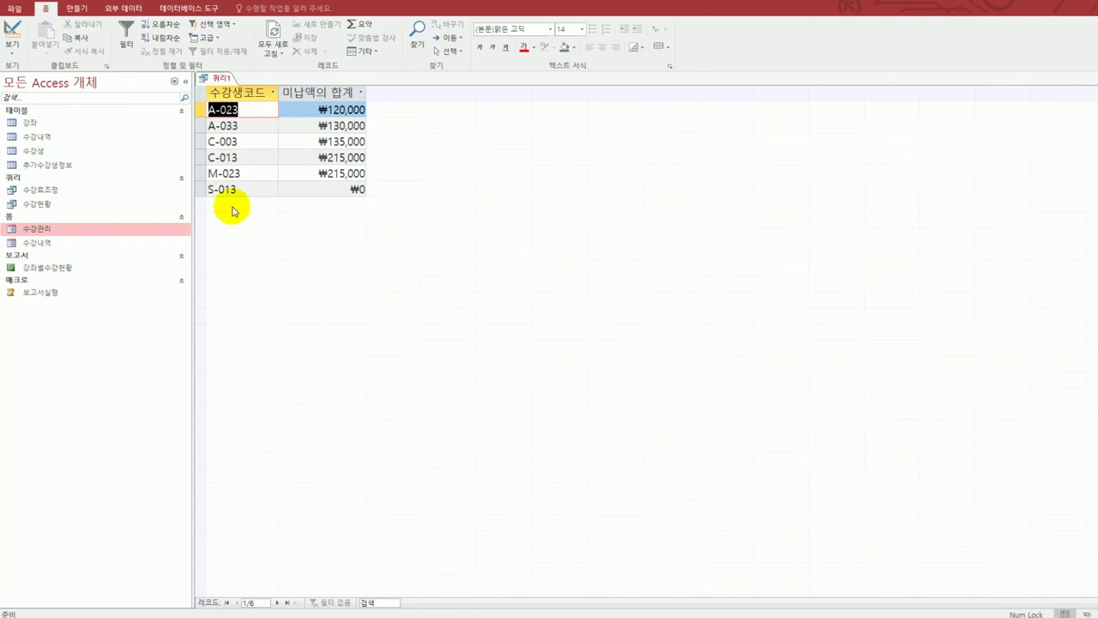
- Save the query as 수강생선별 and close it
key(ctrl+s)
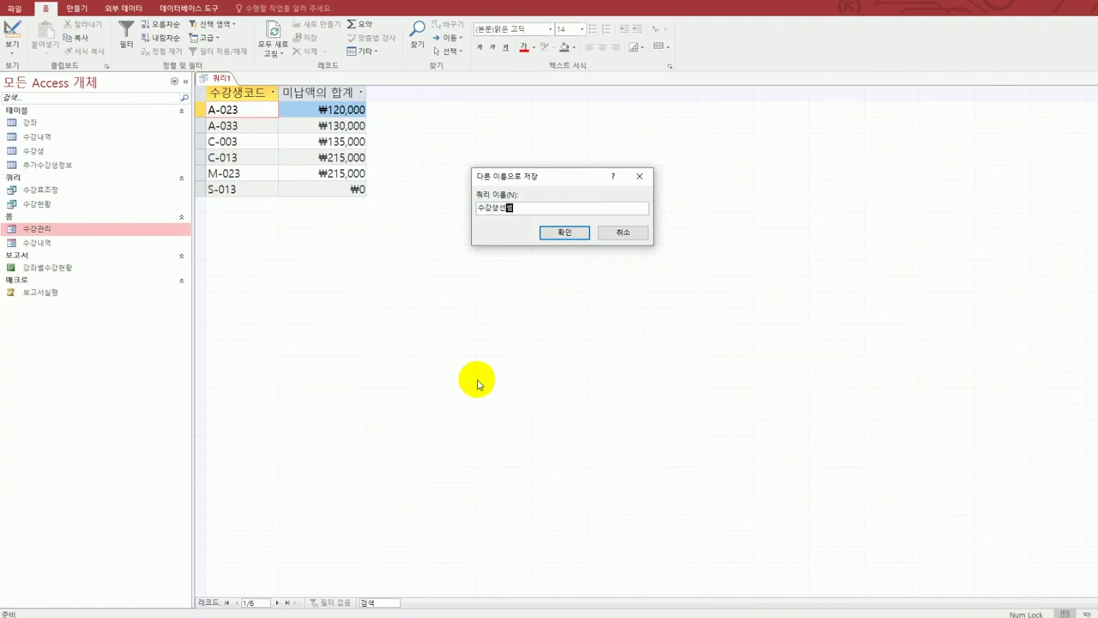
click(550, 232)
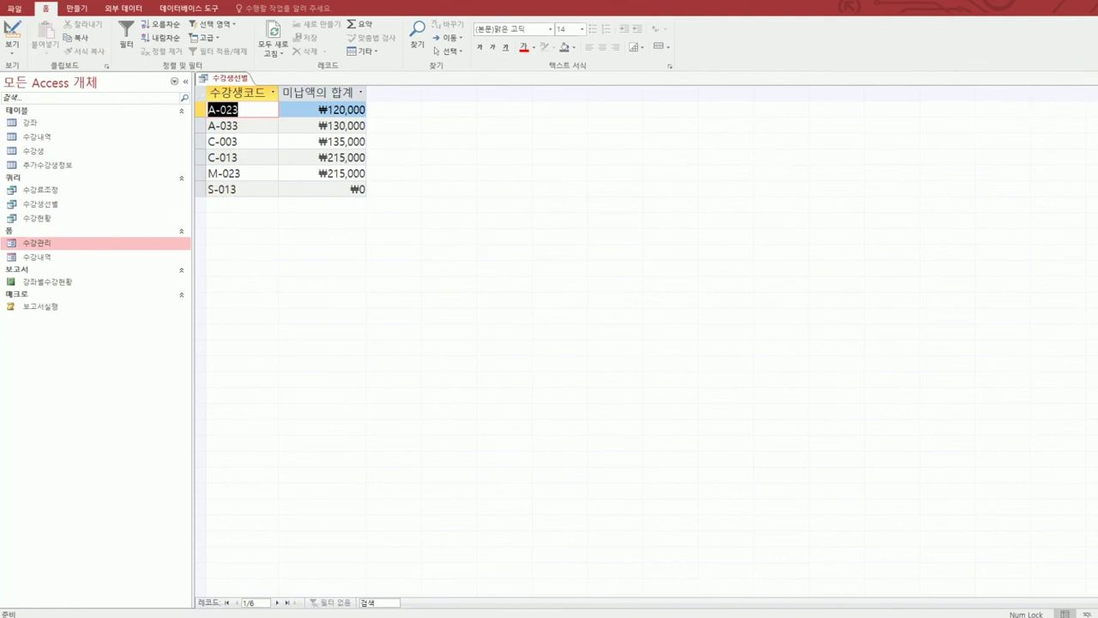
click(1089, 79)
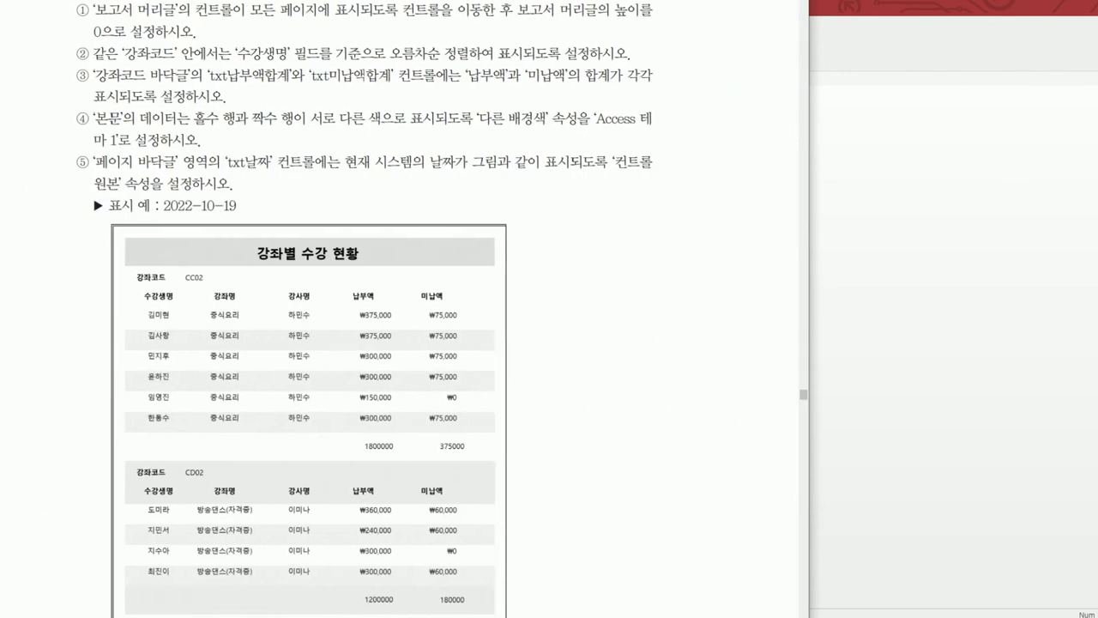
- Add the 강사명 and 수강생코드 fields from the 수강현황 query to the new query's design grid for question 3
scroll(400, 309, down, 10)
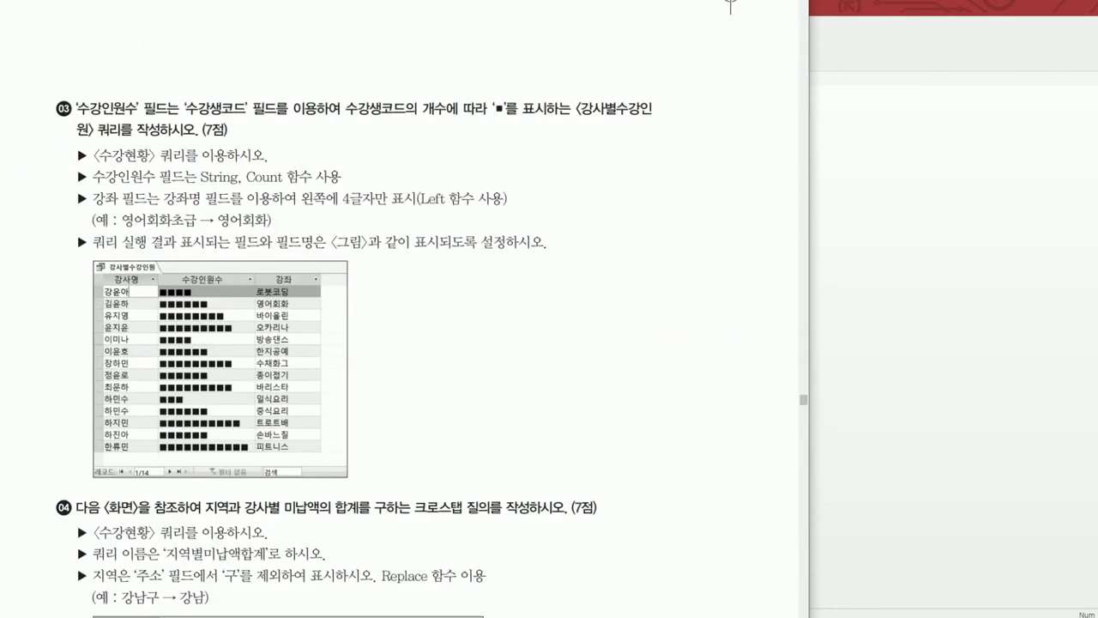
scroll(730, 4, down, 3)
scroll(400, 309, up, 2)
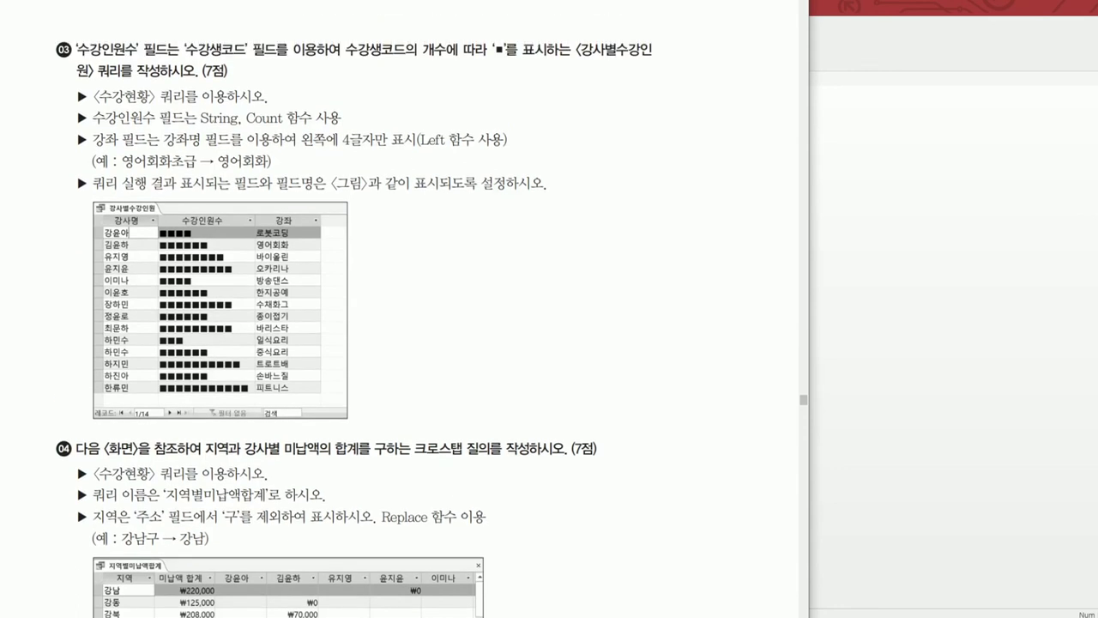
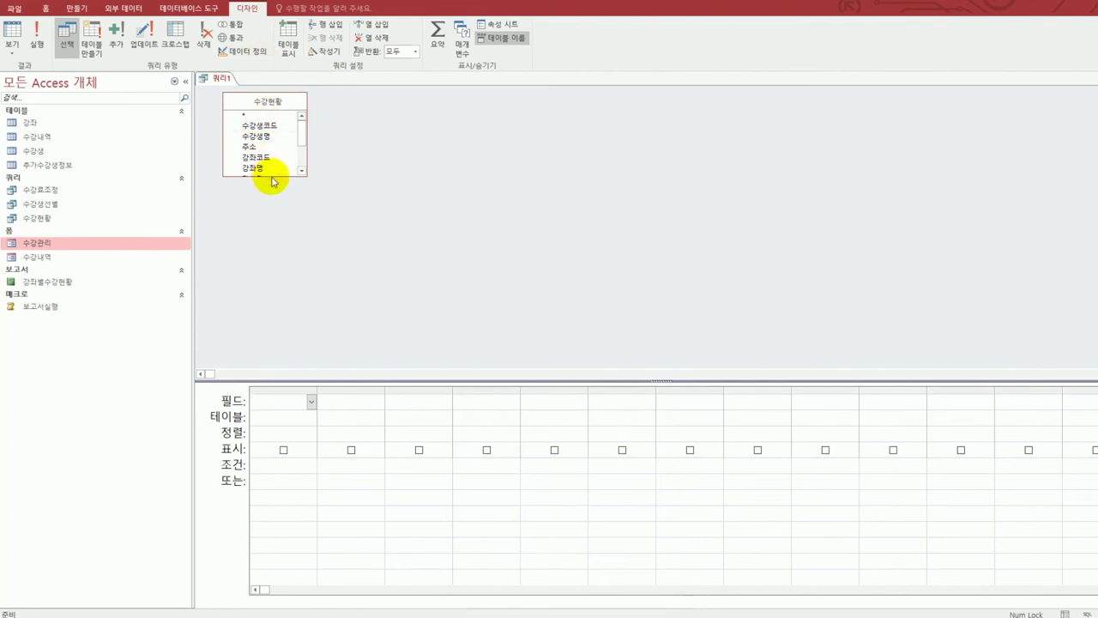
scroll(301, 140, down, 2)
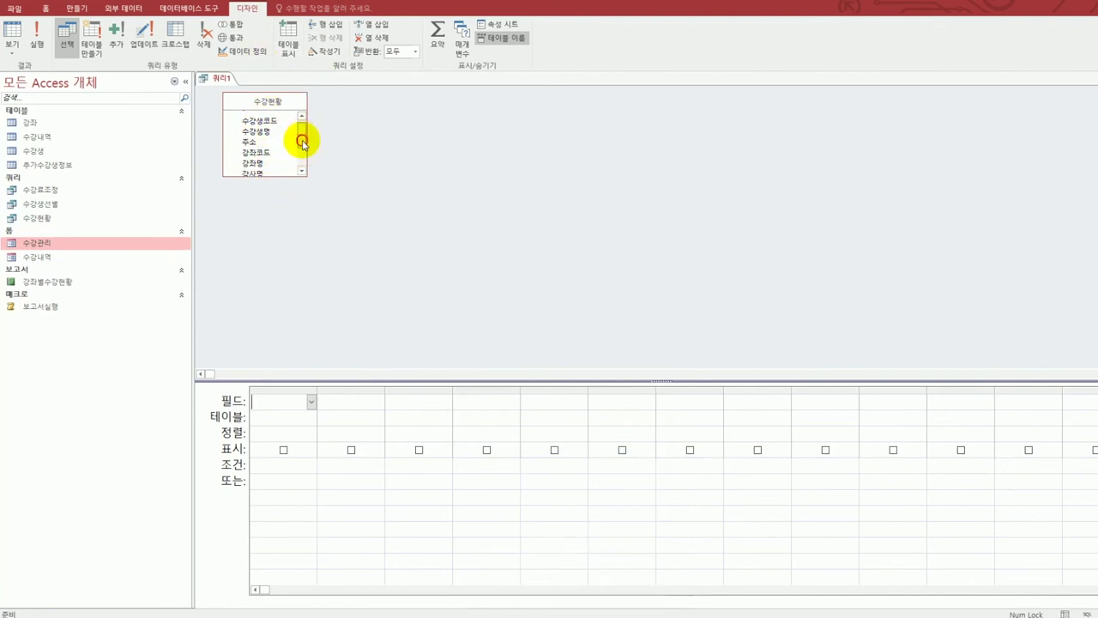
scroll(292, 147, down, 1)
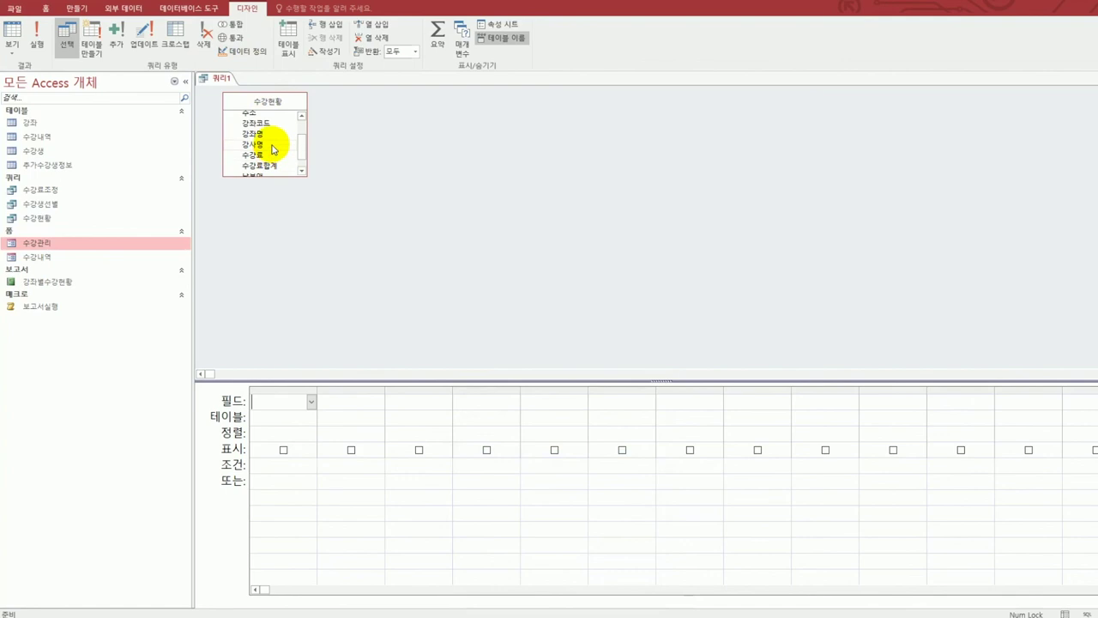
click(273, 145)
double_click(273, 145)
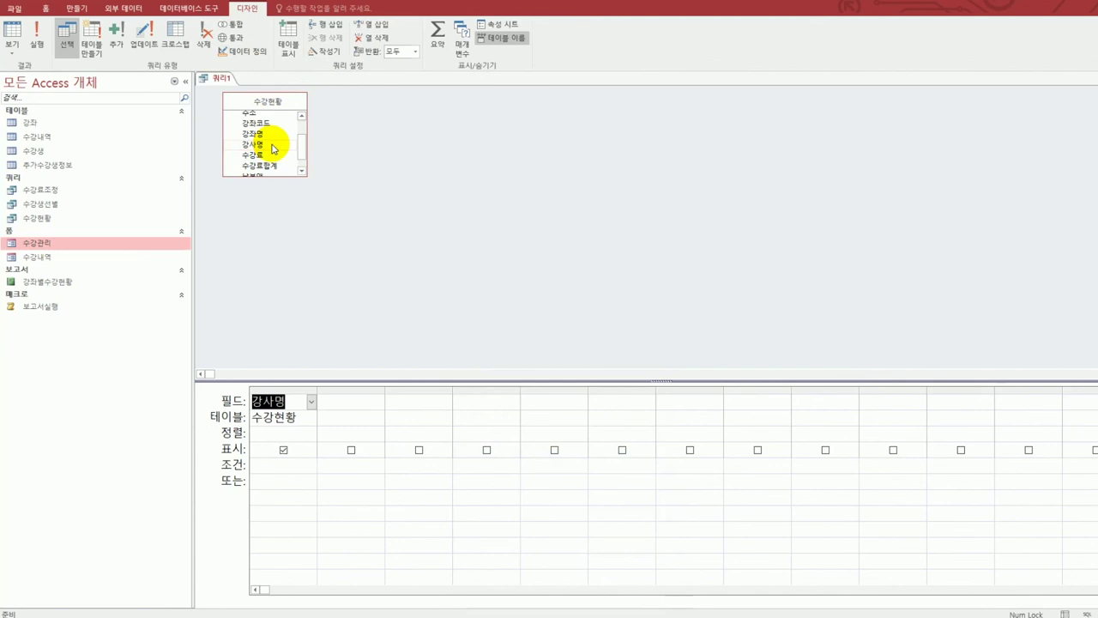
scroll(299, 141, up, 1)
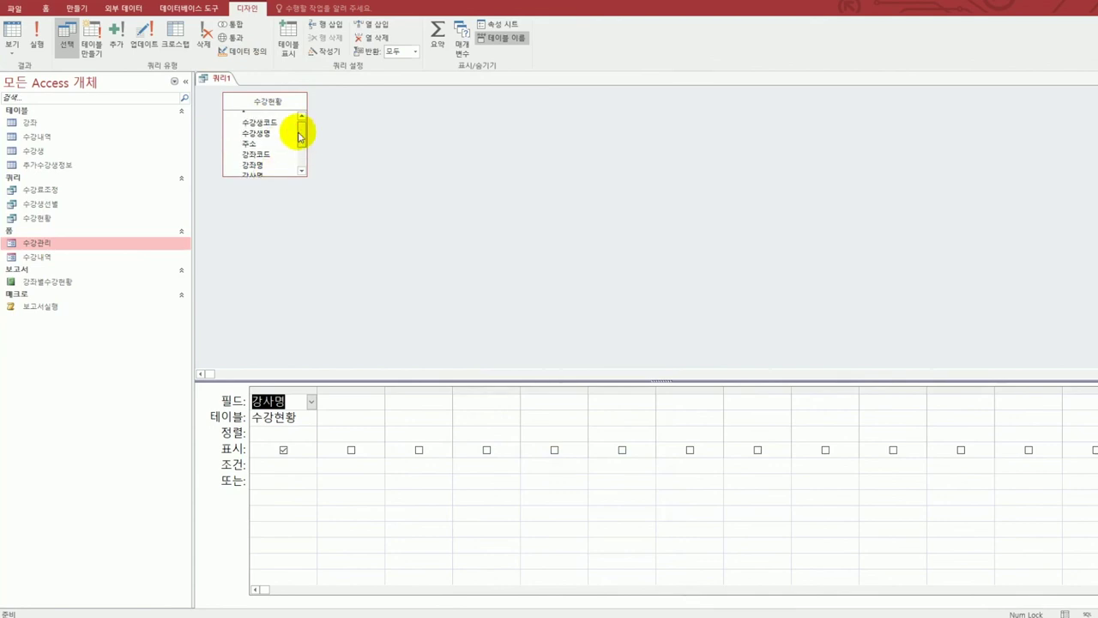
click(280, 127)
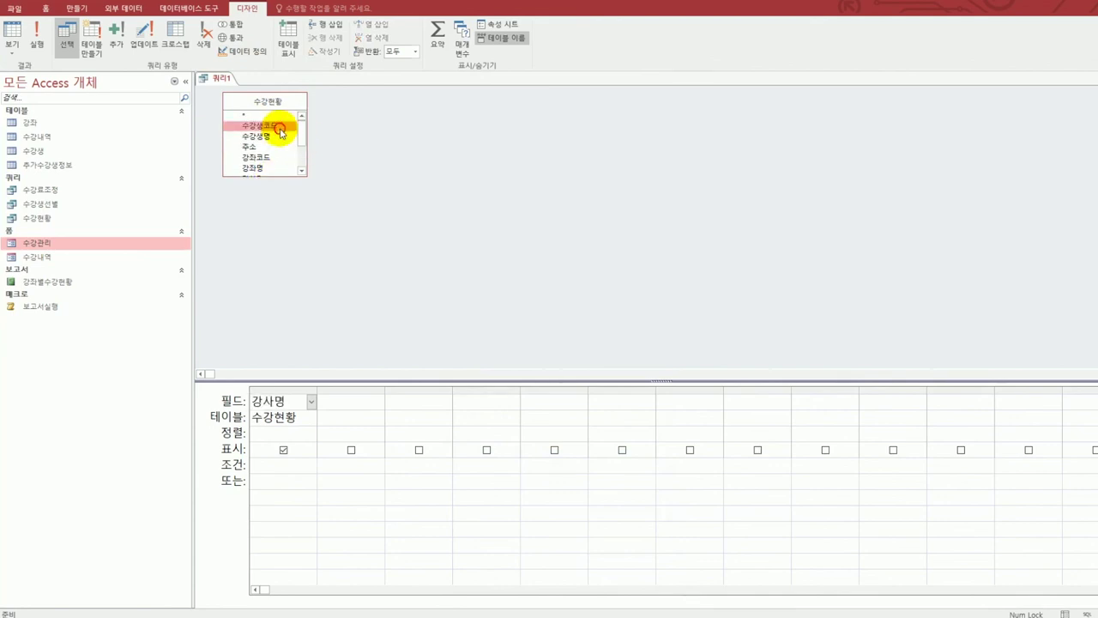
double_click(280, 129)
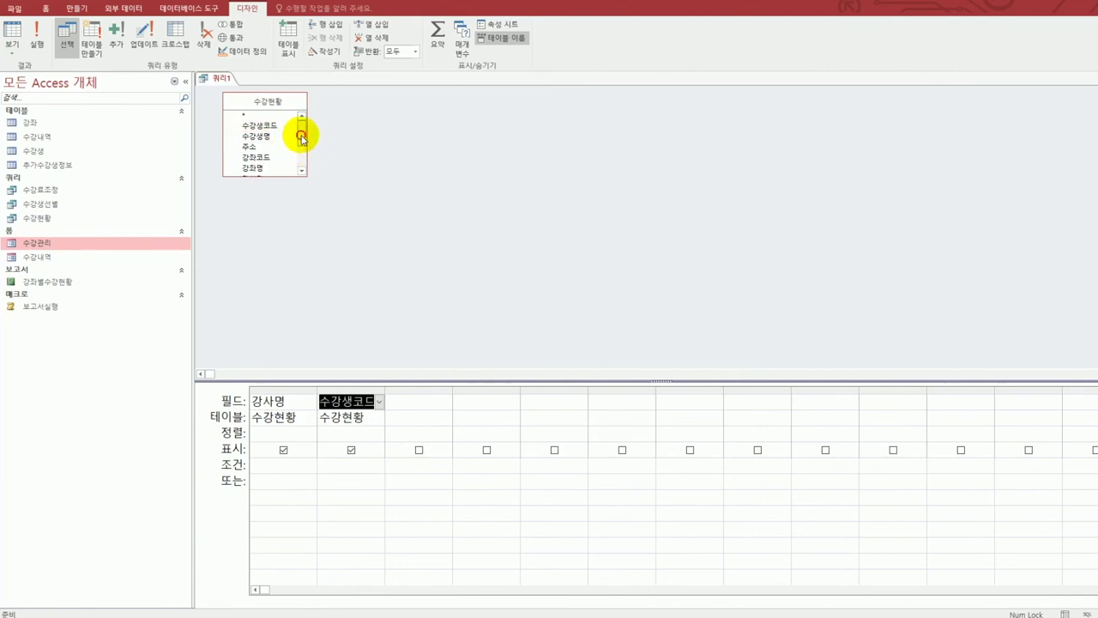
- Add the 강좌명 field to the design grid and widen the 수강생코드 and 강좌명 columns
drag(302, 139, 303, 158)
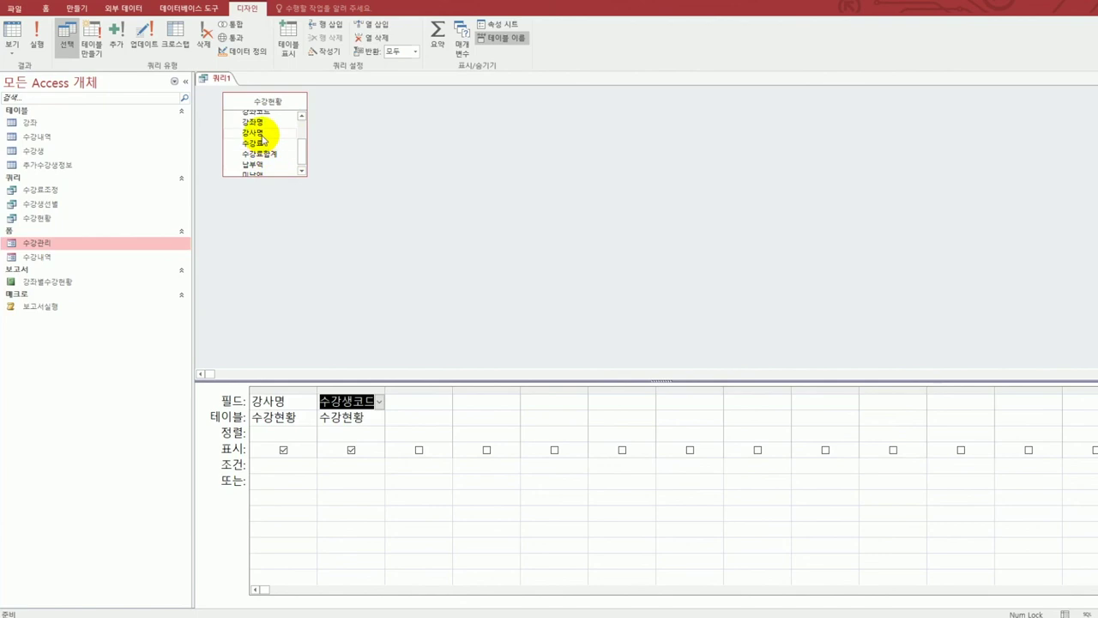
click(259, 122)
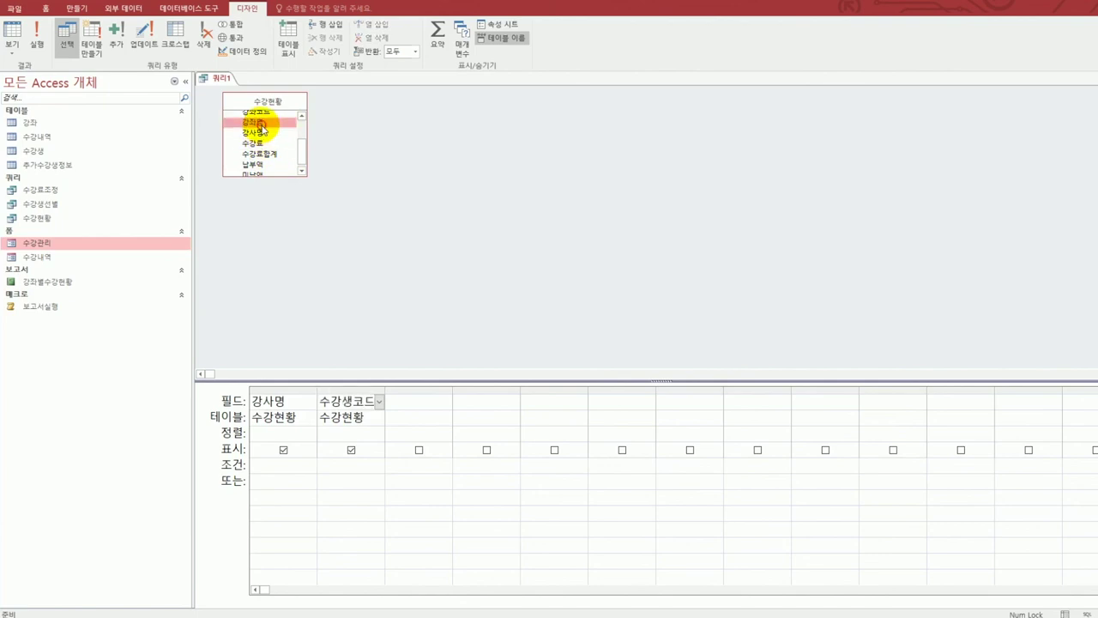
double_click(259, 122)
drag(385, 390, 407, 391)
drag(474, 391, 507, 393)
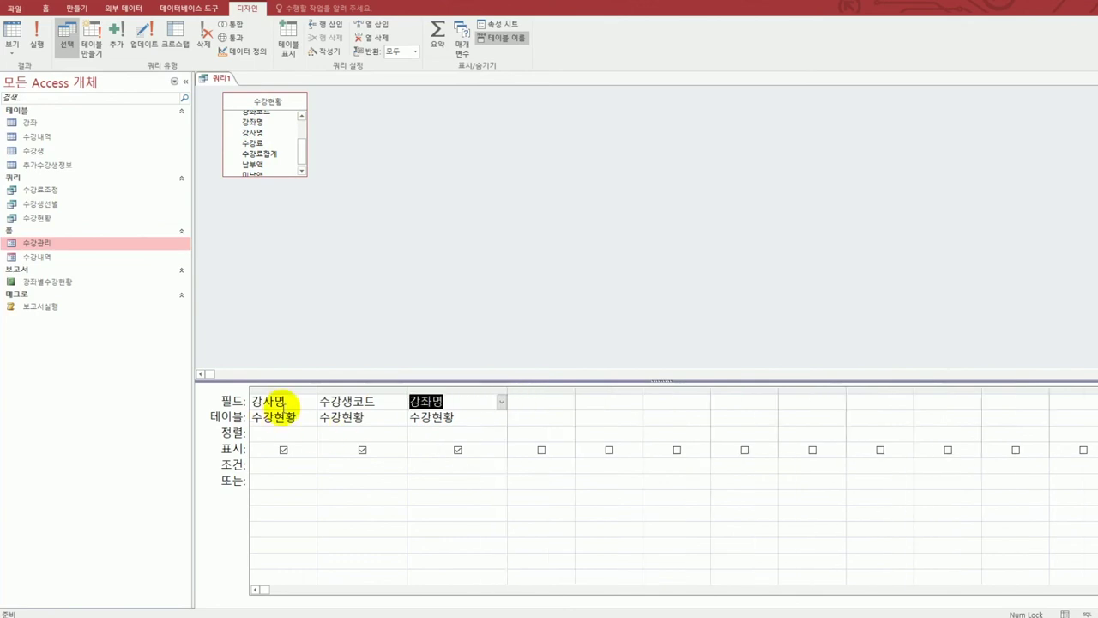
click(282, 401)
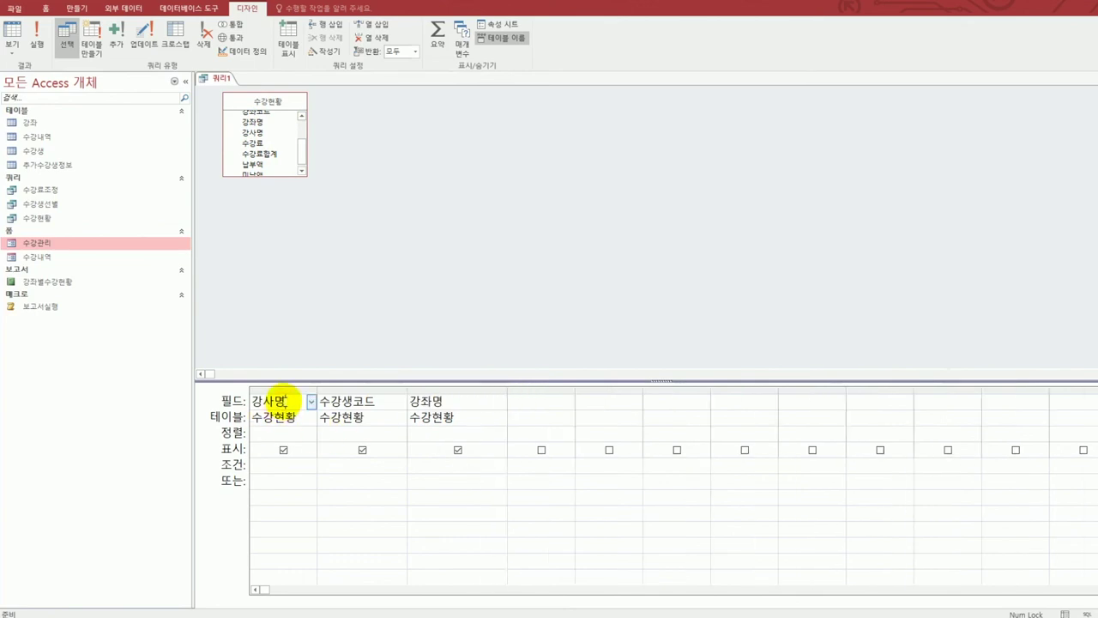
- Give the 수강생코드 column the alias 수강인원수 and turn its field into the expression count([수강생코드])
click(327, 401)
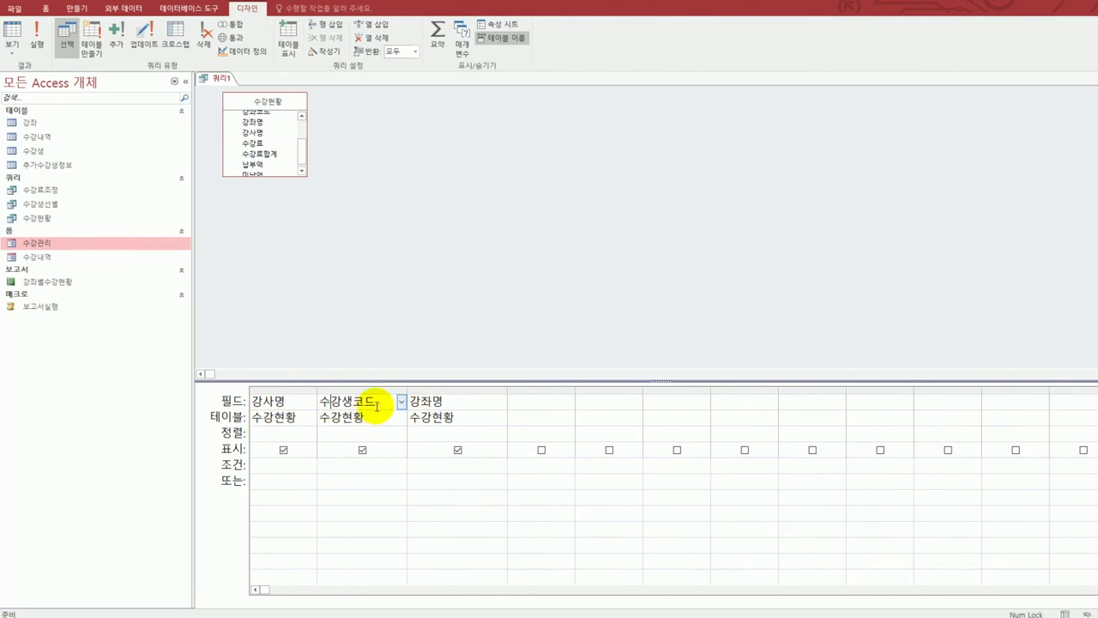
key(shift+F2)
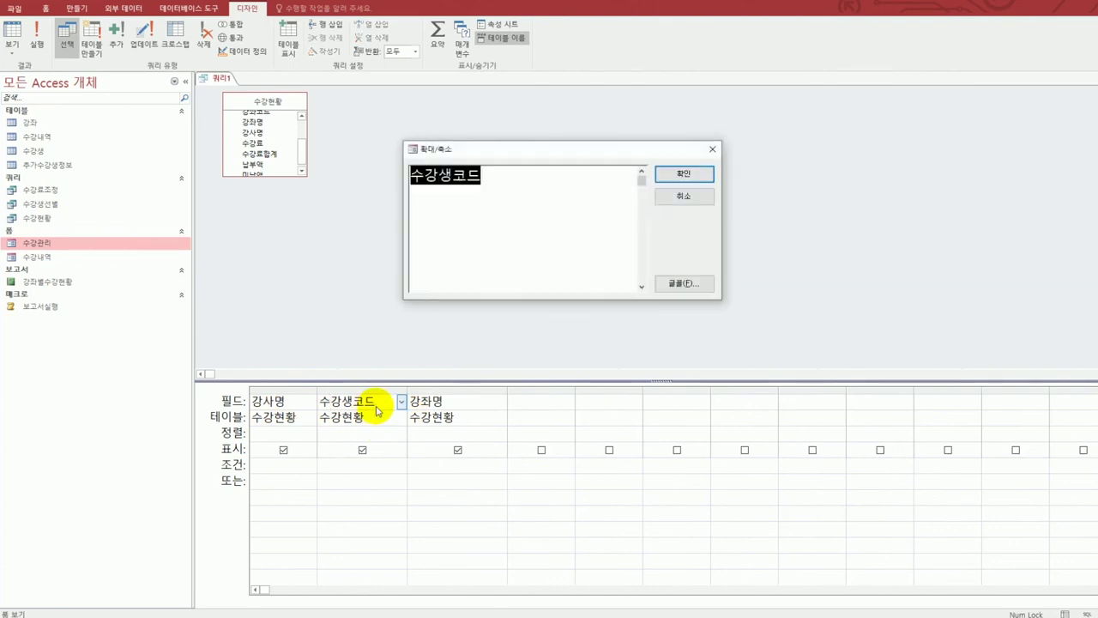
click(409, 180)
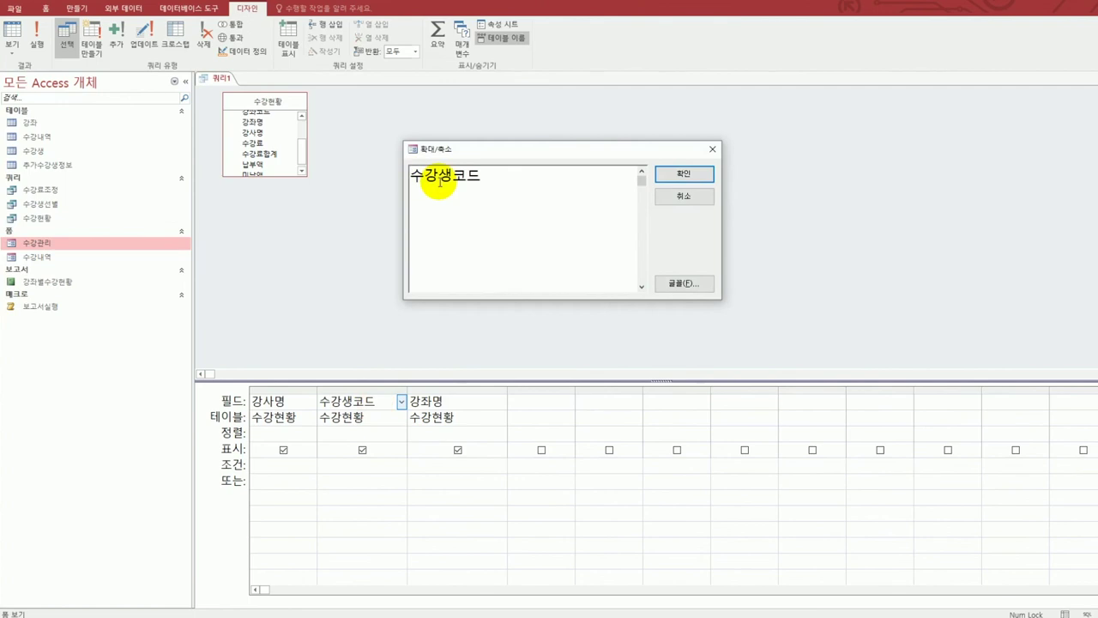
text(숭수)
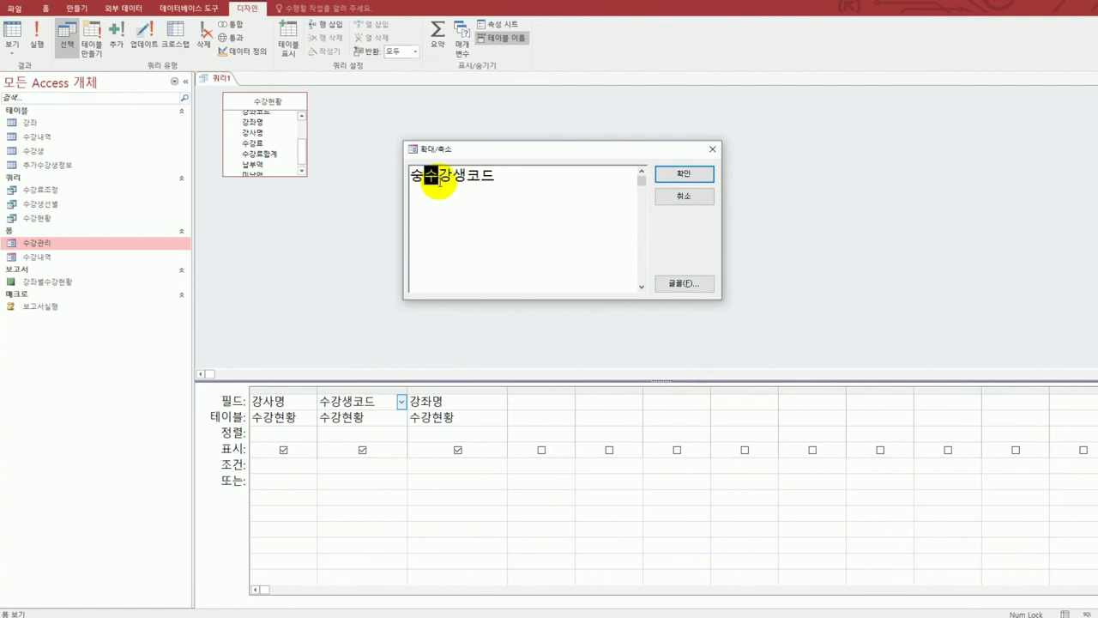
key(BackSpace)
key(BackSpace)
text(수강인ㅇ)
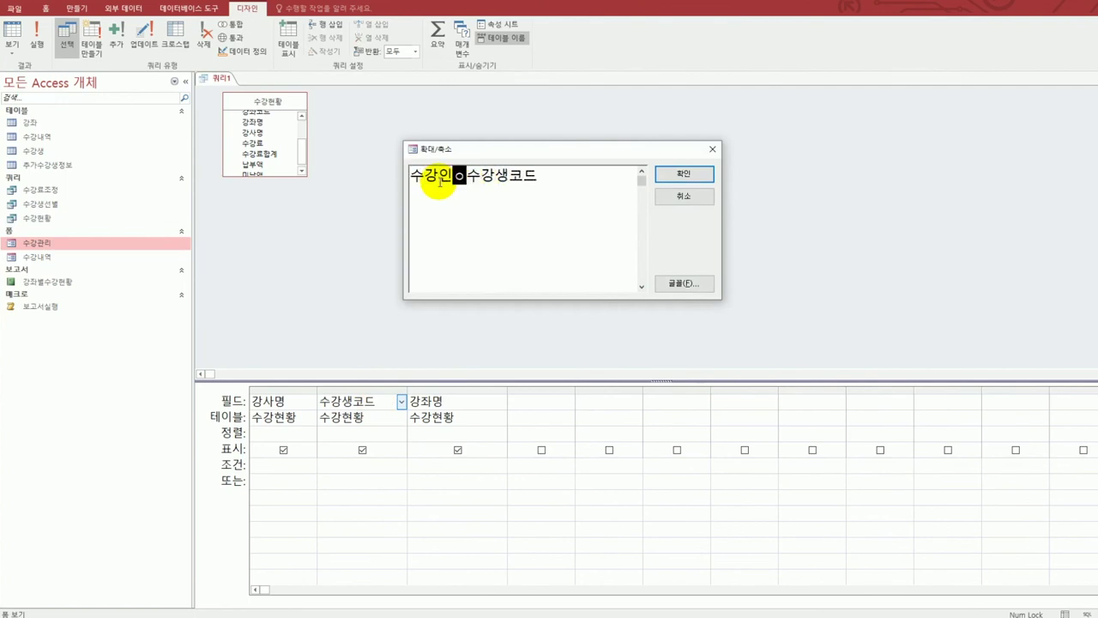
text(원수 :)
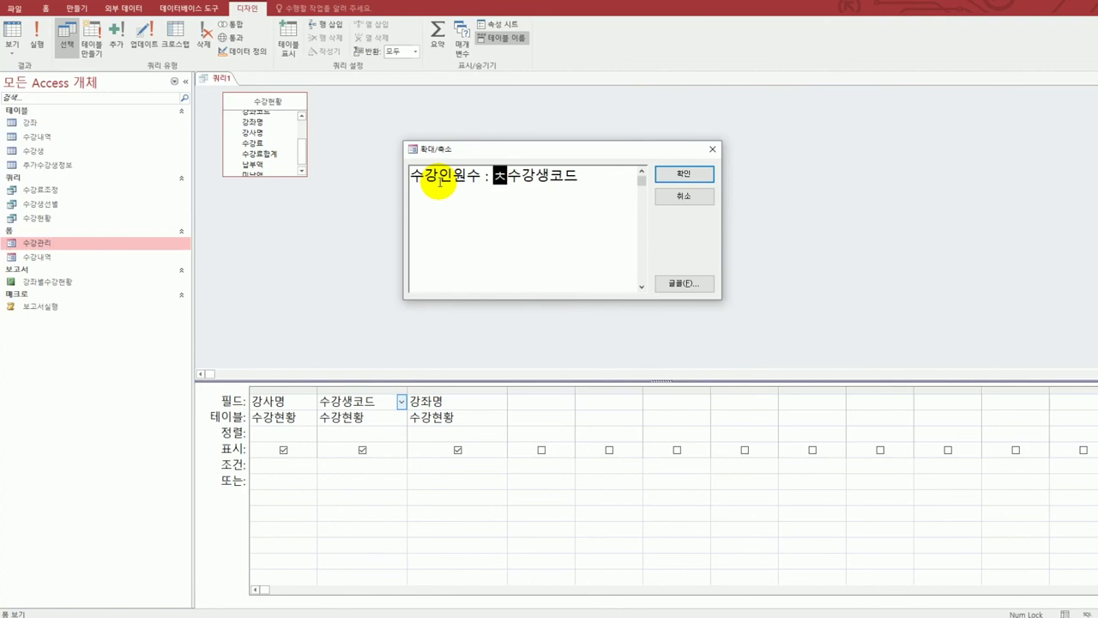
text(count()
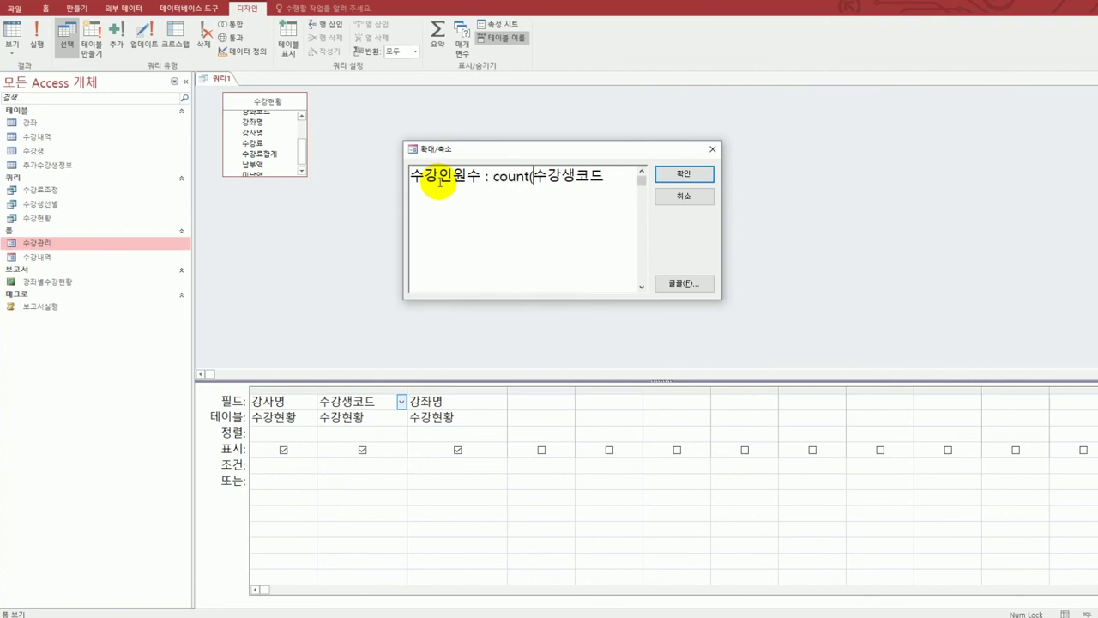
text([)
key(End)
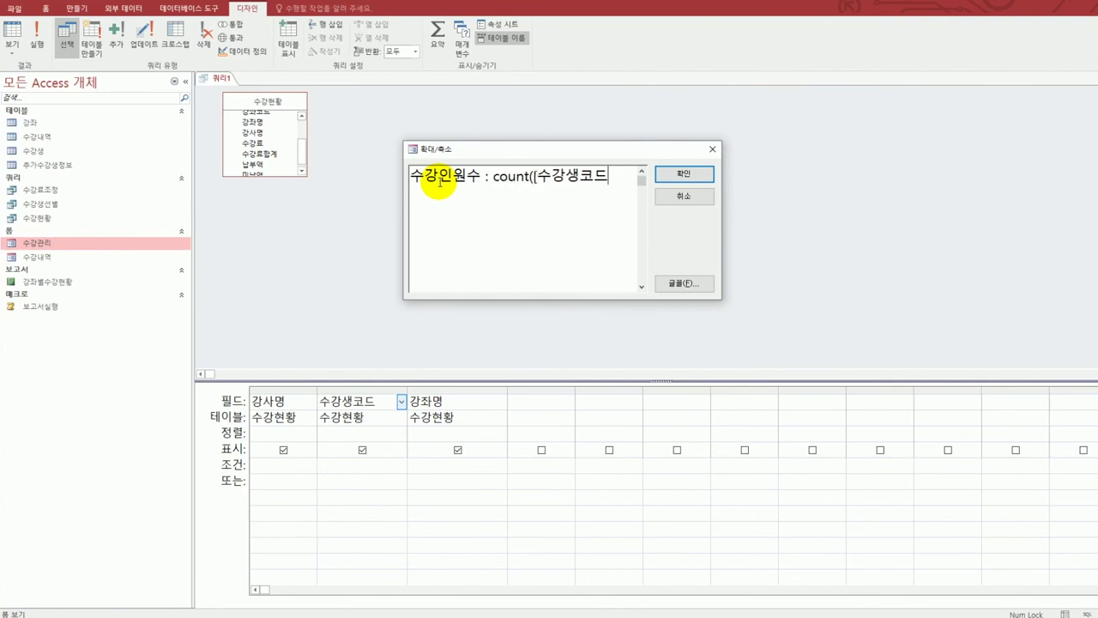
text(]))
- Complete the 수강인원수 expression as string(count([수강생코드]),"■") and widen its column to show it in full
key(Left)
key(Left)
key(Left)
key(Left)
key(Left)
key(Left)
key(Left)
key(Left)
key(Left)
key(Left)
key(Left)
key(Left)
key(Left)
key(Left)
text(string()
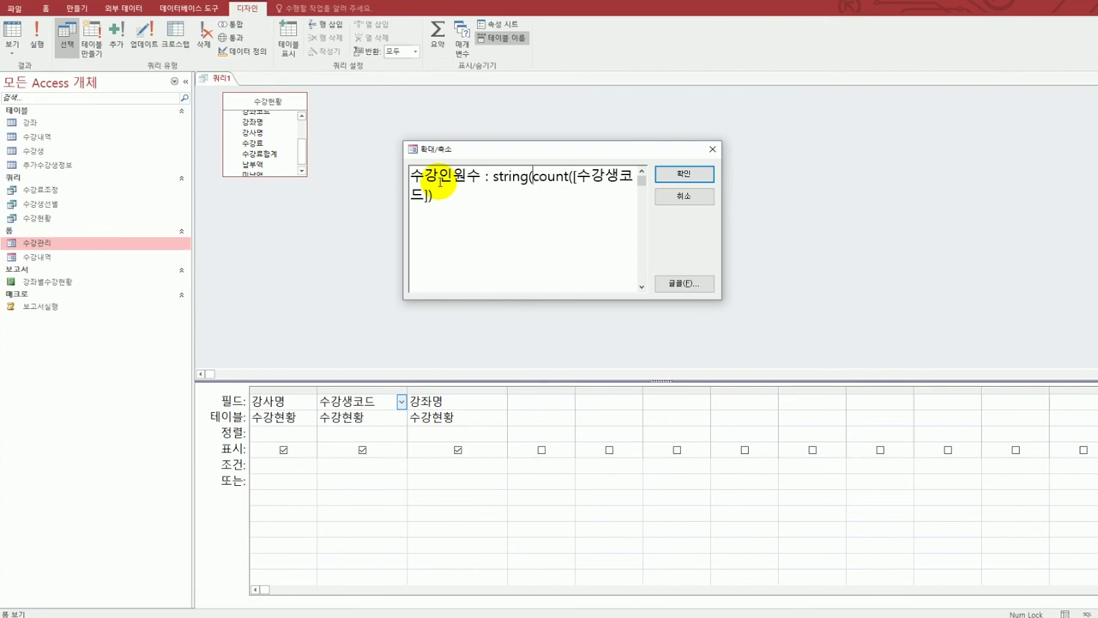
key(ctrl+End)
text(,"ㅁ)
key(Hangul_Hanja)
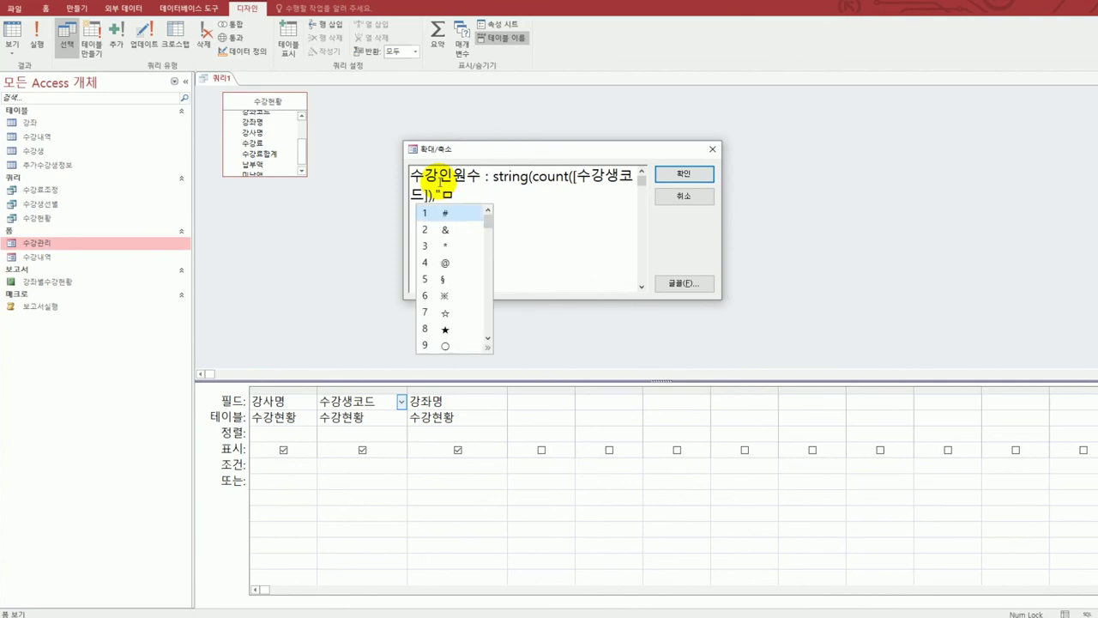
click(489, 346)
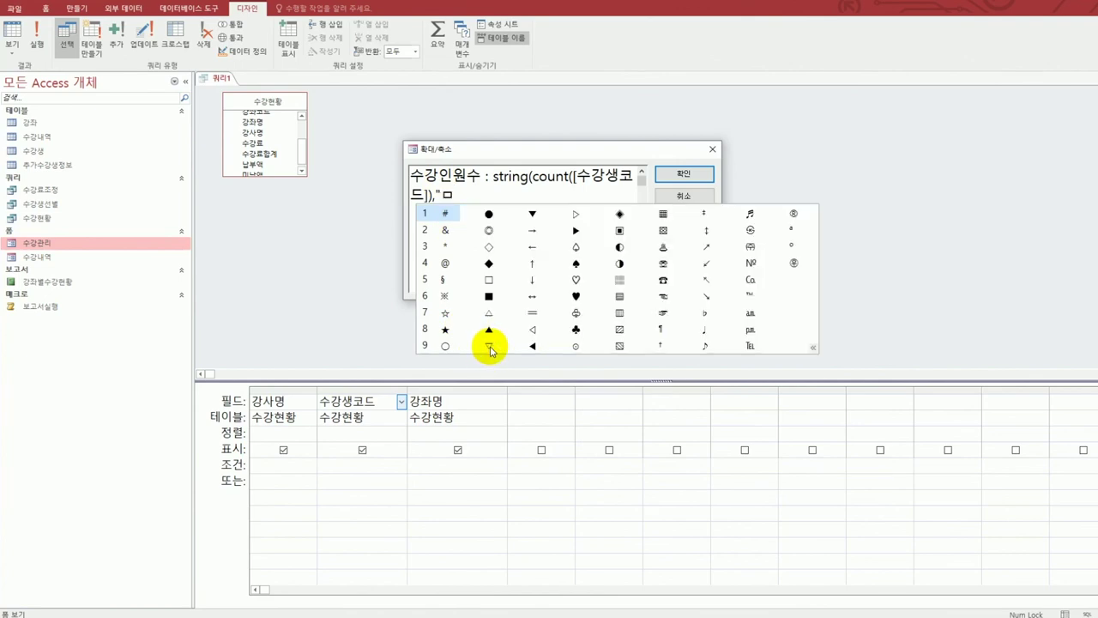
click(489, 296)
text(")
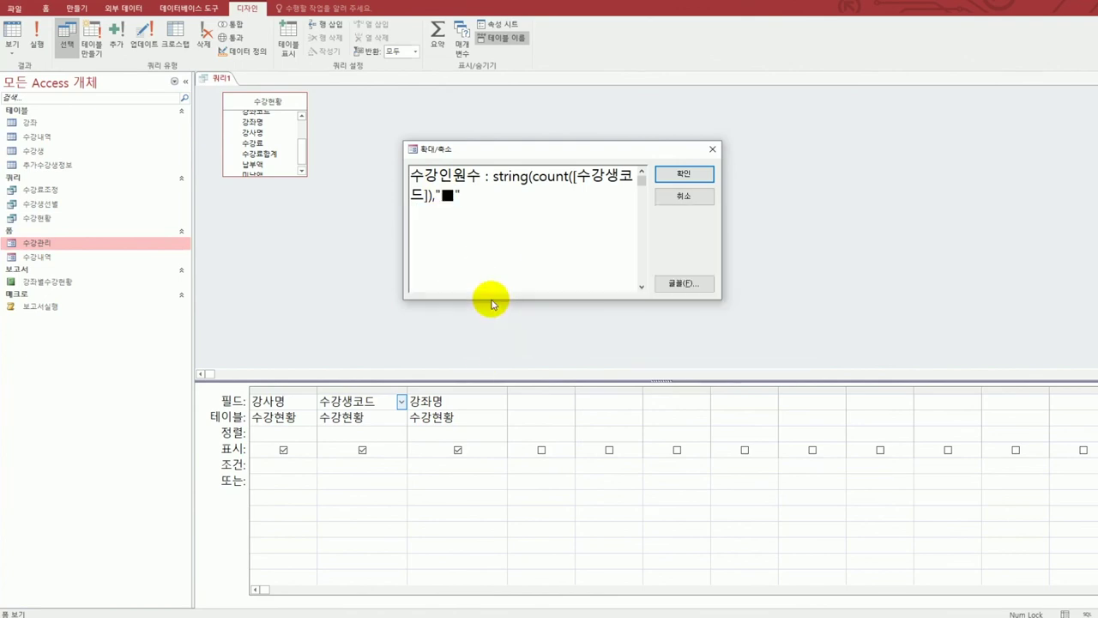
text())
click(682, 177)
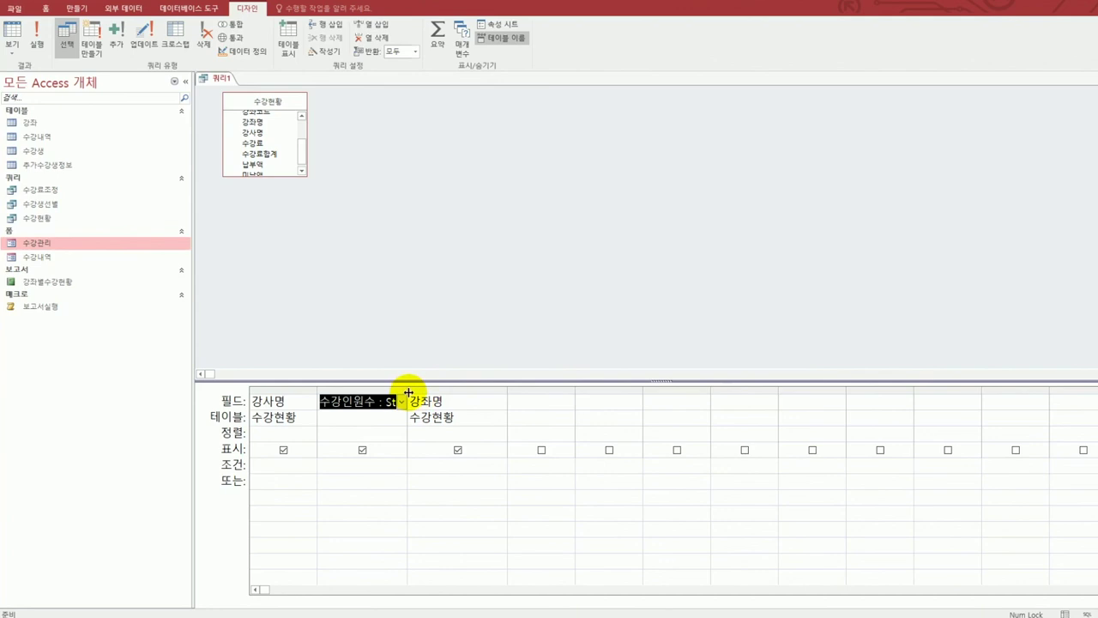
drag(508, 390, 623, 392)
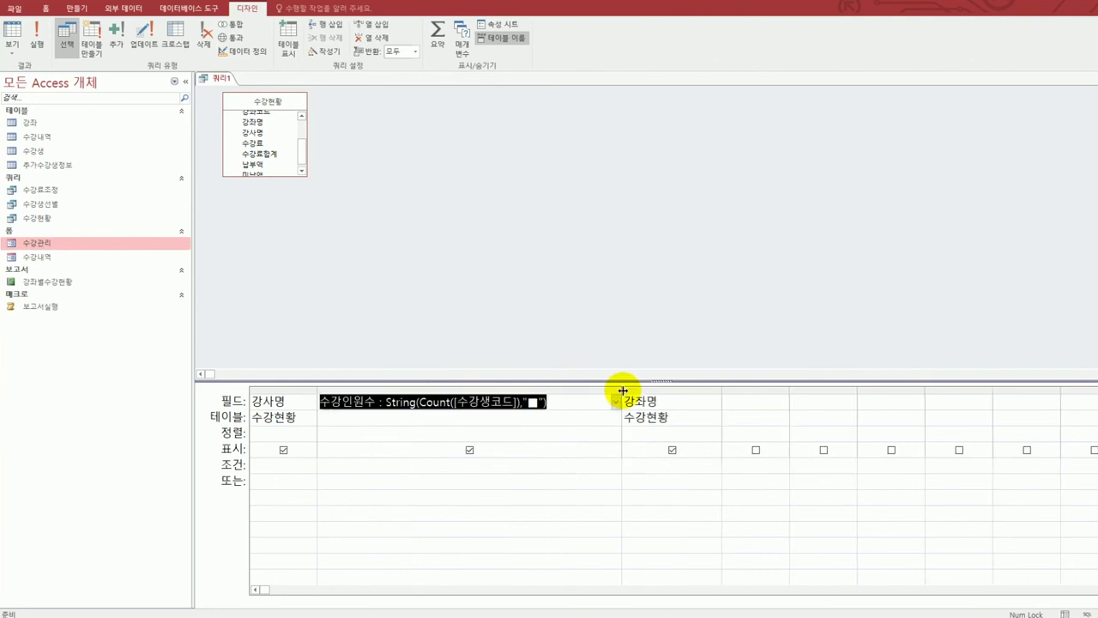
click(514, 432)
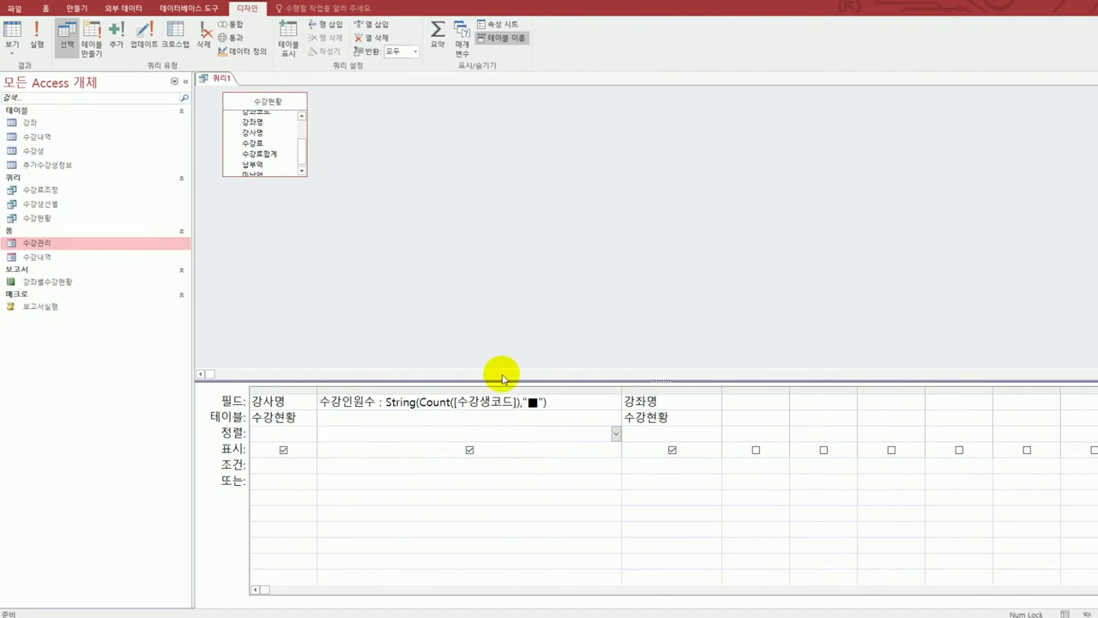
- Turn on the query's totals row and set the 수강인원수 column's summary to 식
click(440, 50)
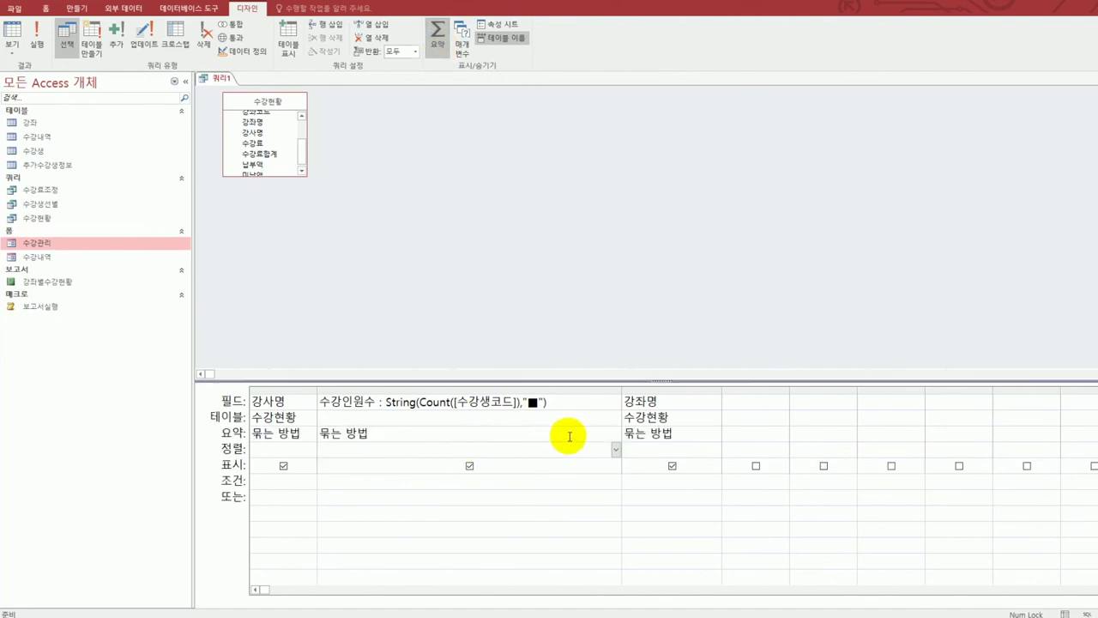
click(616, 434)
click(616, 436)
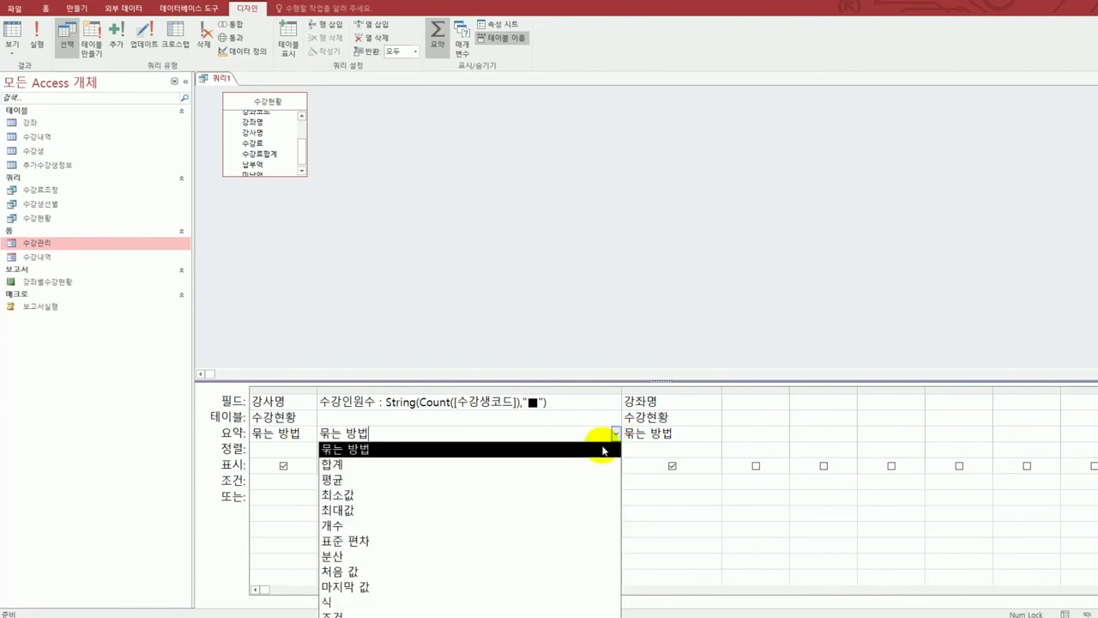
click(543, 604)
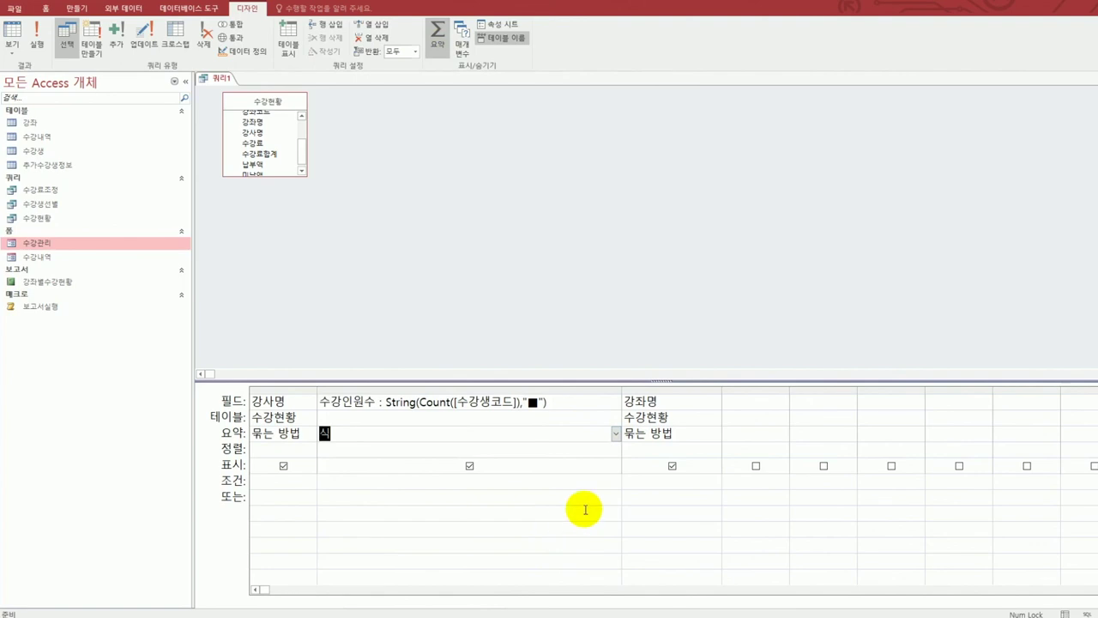
click(614, 402)
click(616, 401)
- Open the 강좌명 column's field for editing in the zoom window and give it the alias 강좌
click(629, 397)
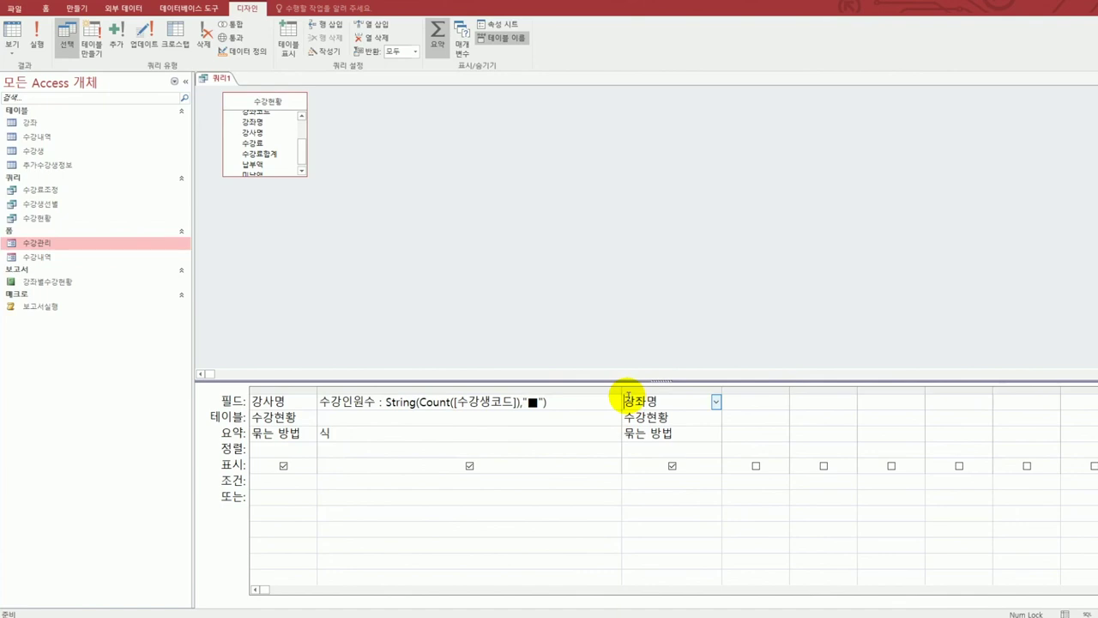
key(shift+F2)
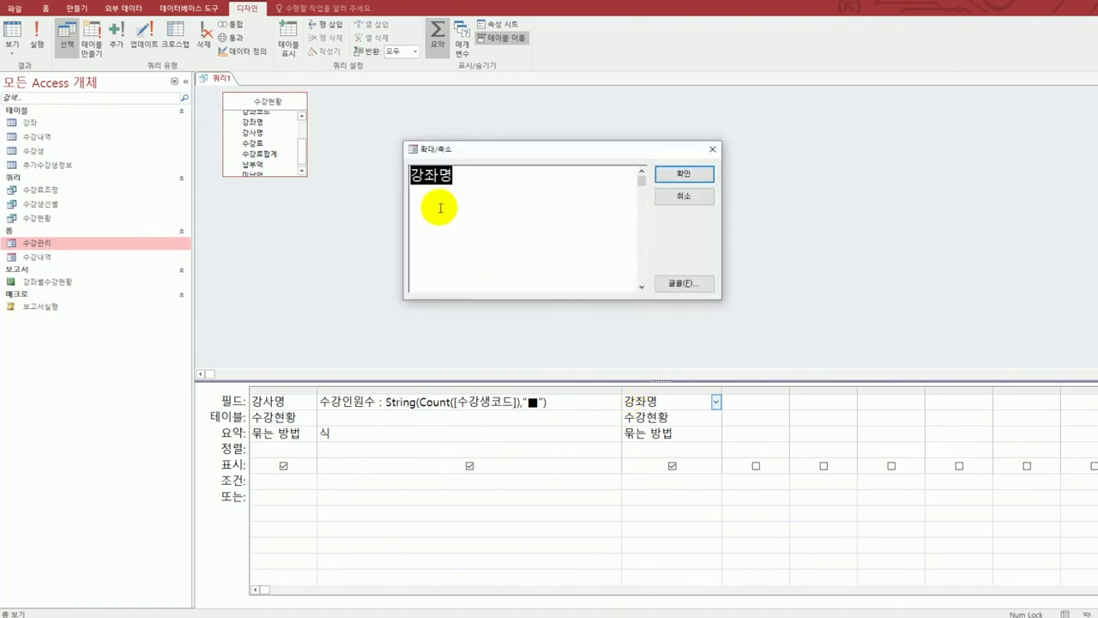
click(412, 176)
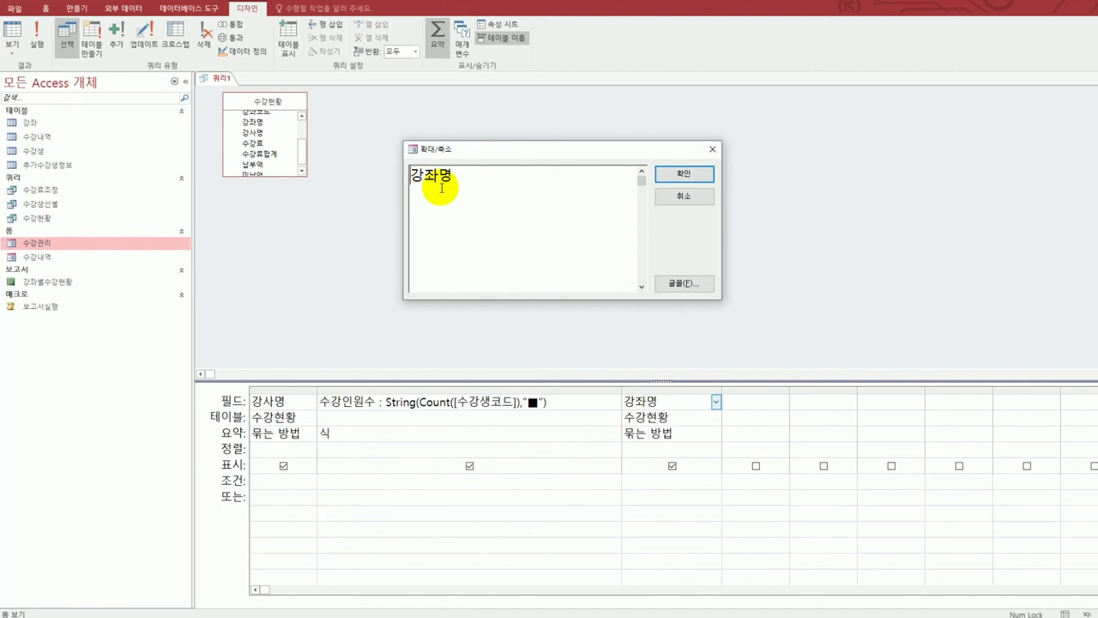
text(가ㅇ좌 : | ㄷㄹ)
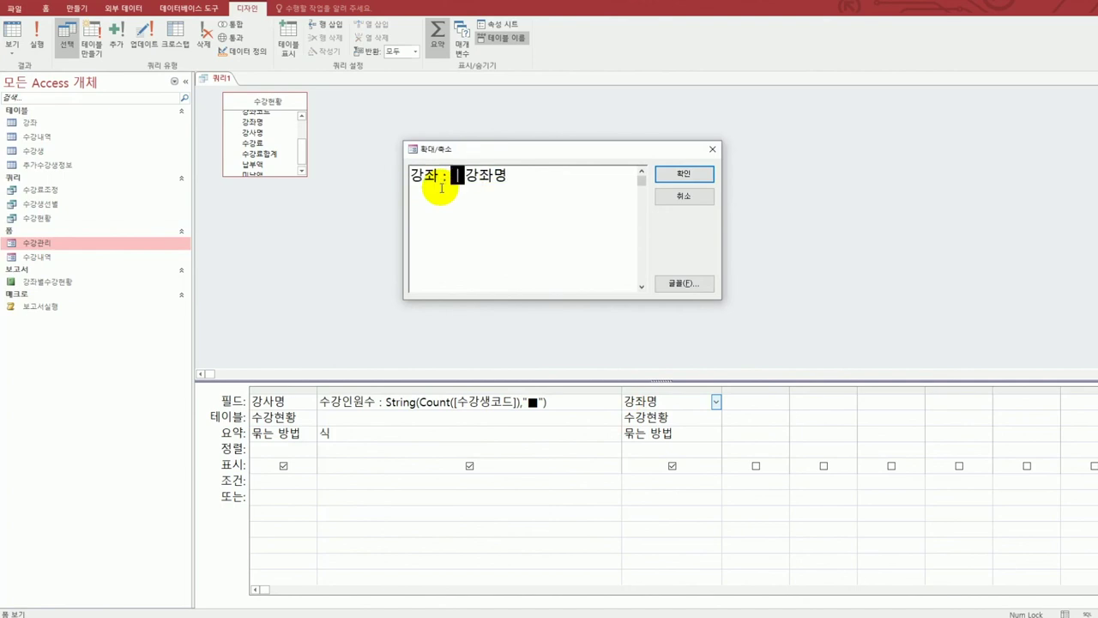
key(BackSpace)
key(BackSpace)
key(BackSpace)
key(Hangul)
- Complete the 강좌 column's expression as left([강좌명],4) and widen the column to show it in full
text(left()
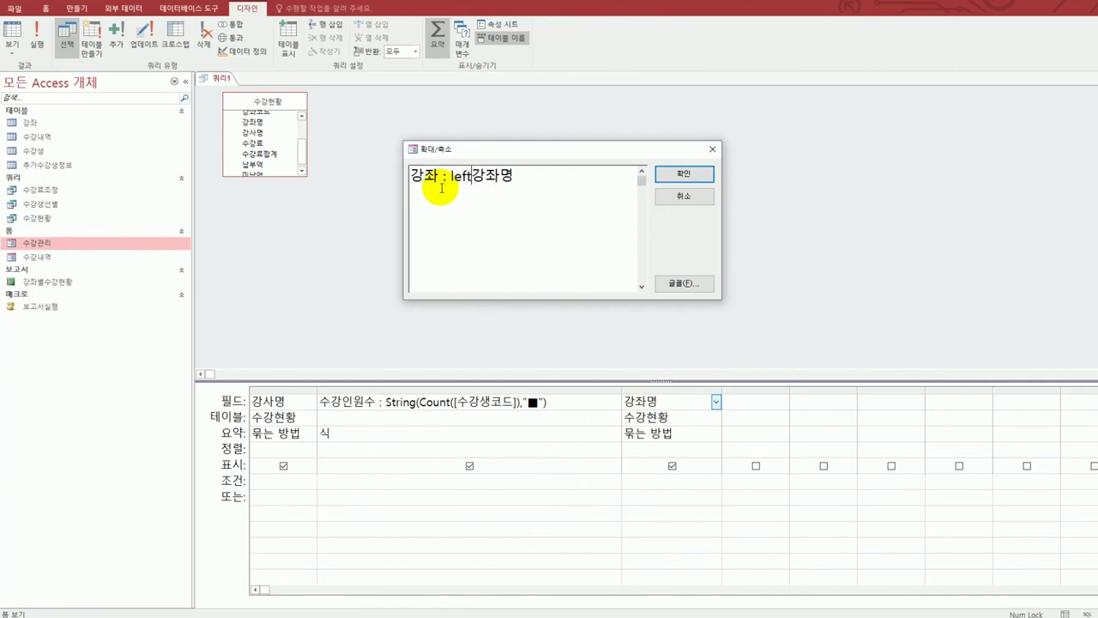
text([)
key(End)
text(])
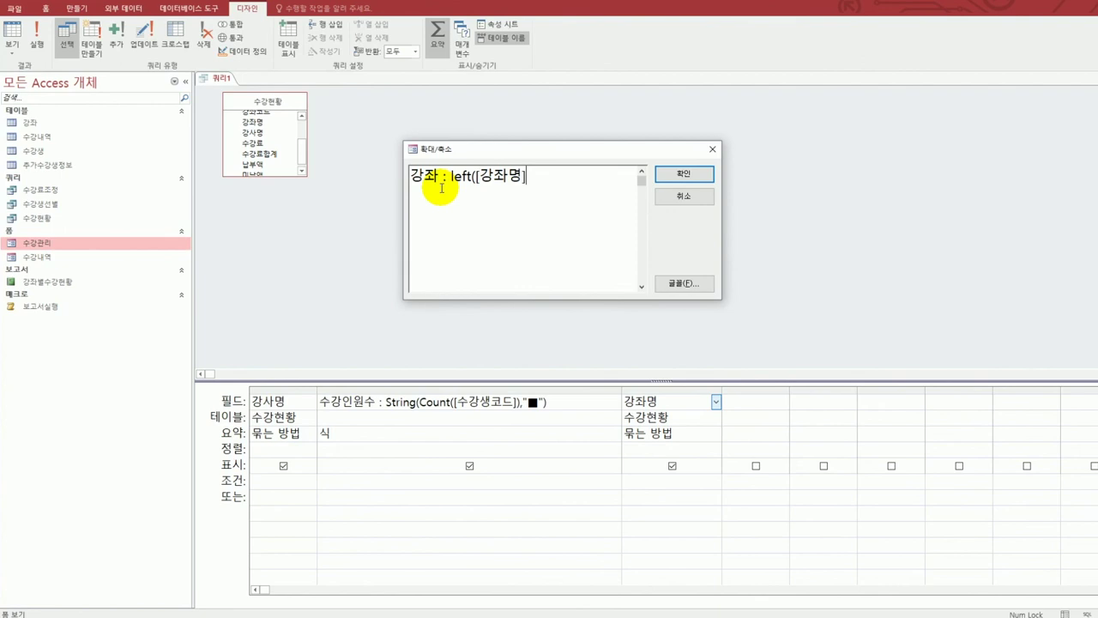
text(,4))
click(684, 173)
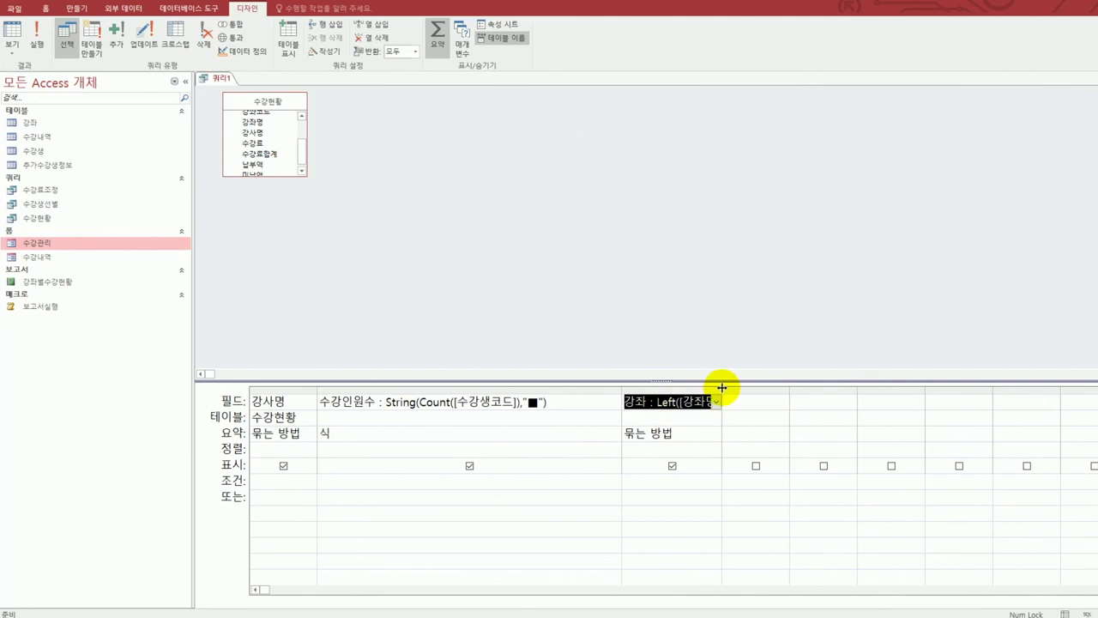
drag(726, 388, 803, 394)
click(620, 283)
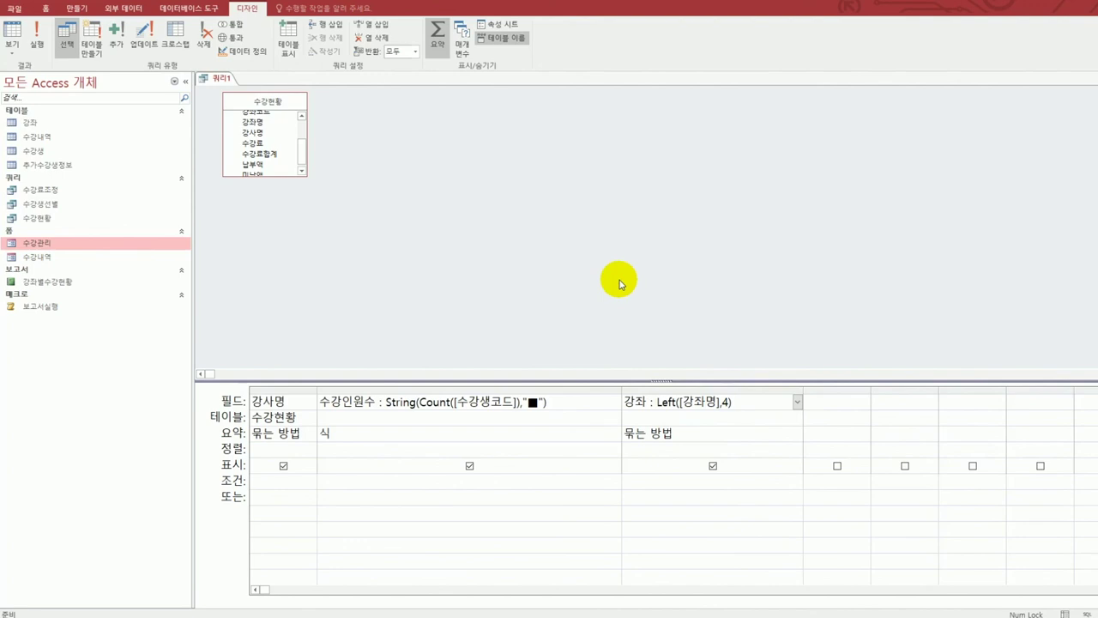
- View the query results and fit the 수강인원수 and 강좌 columns to their contents
click(12, 36)
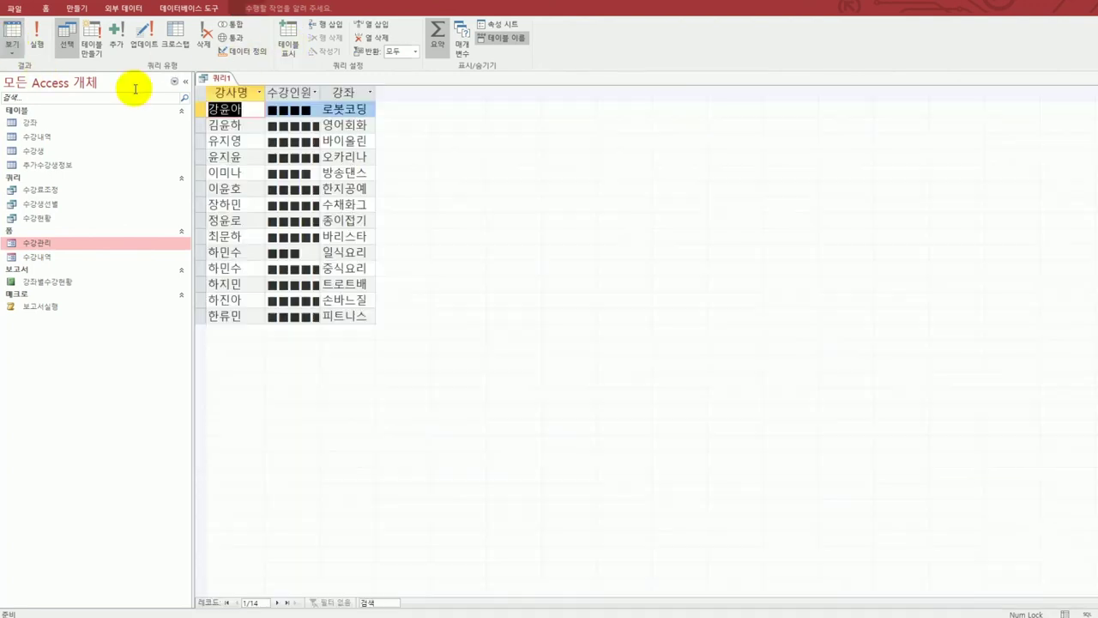
double_click(323, 93)
double_click(450, 90)
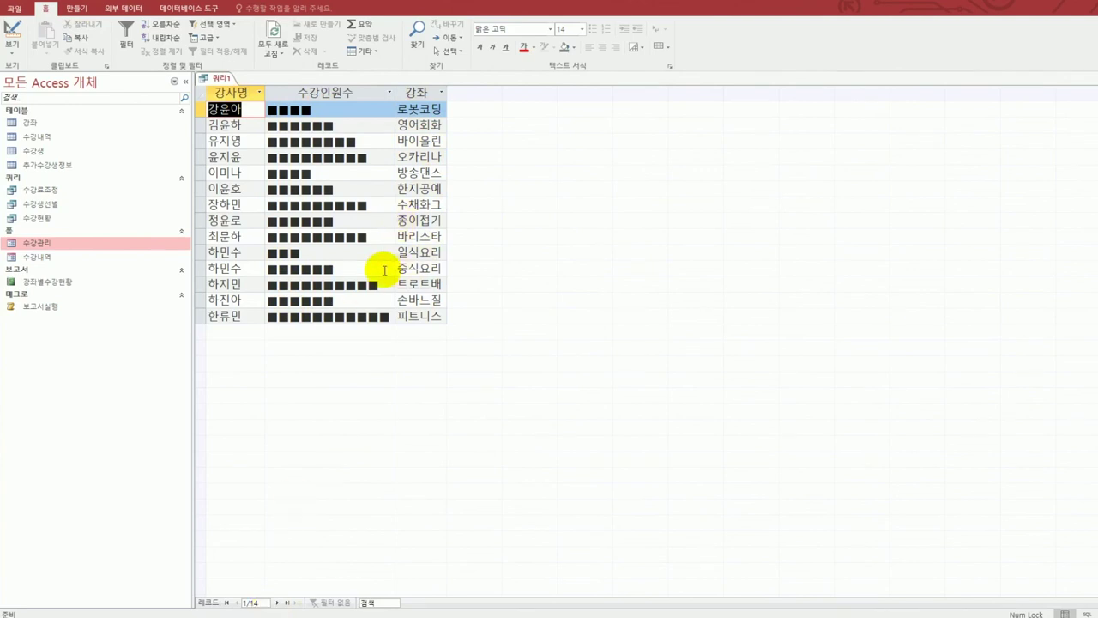
- Save the query as 강사별수강인원 and close it
key(ctrl+s)
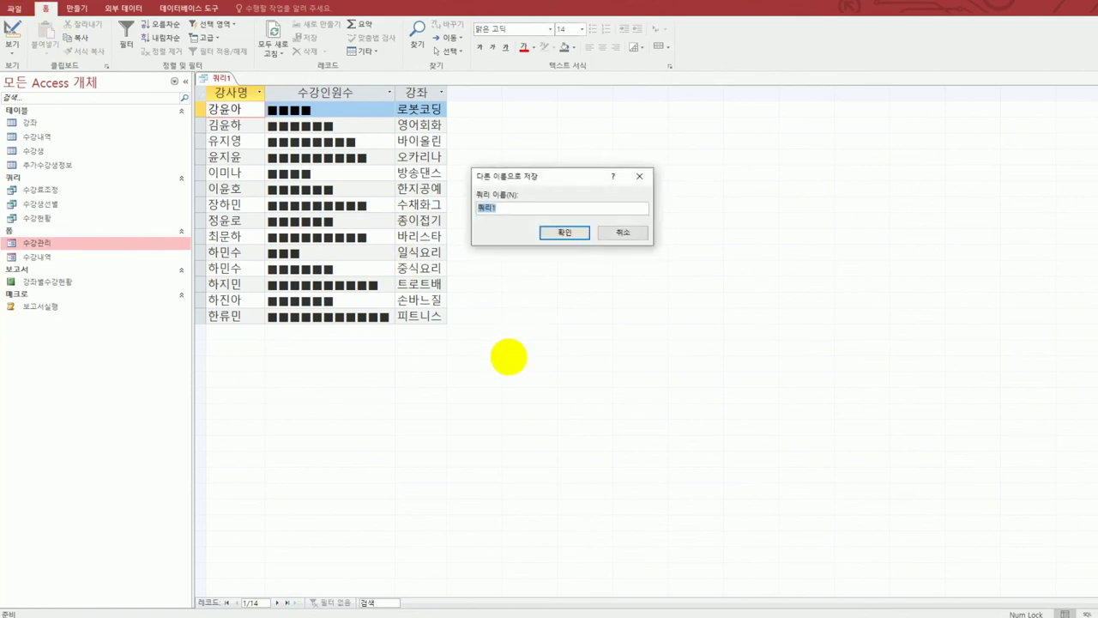
key(End)
key(BackSpace)
key(BackSpace)
key(BackSpace)
text(강사별수강인원)
click(559, 233)
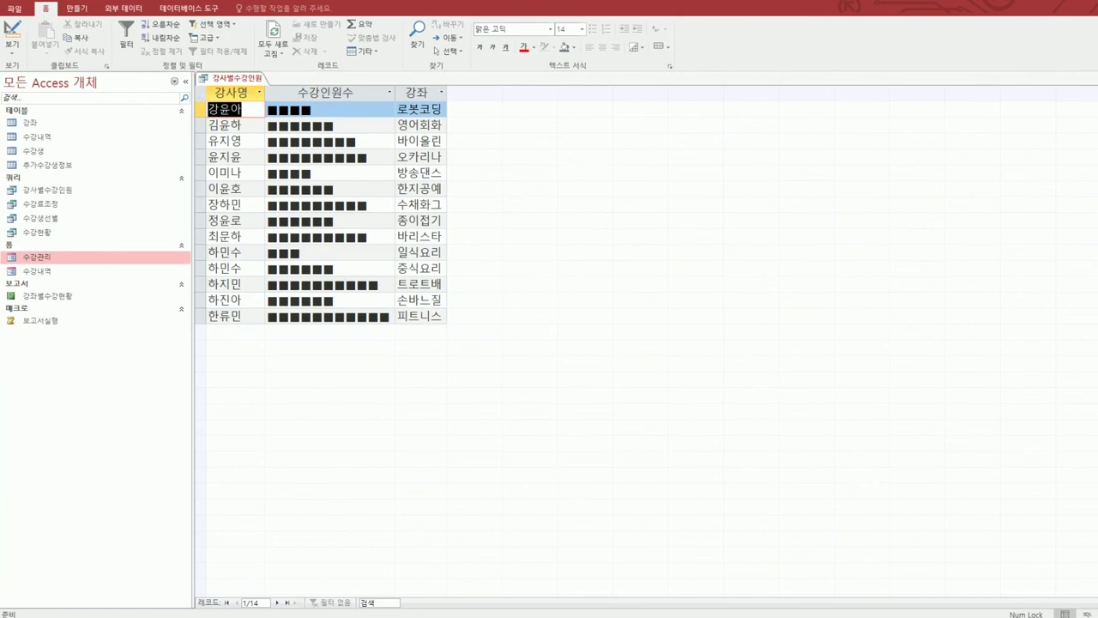
click(1093, 78)
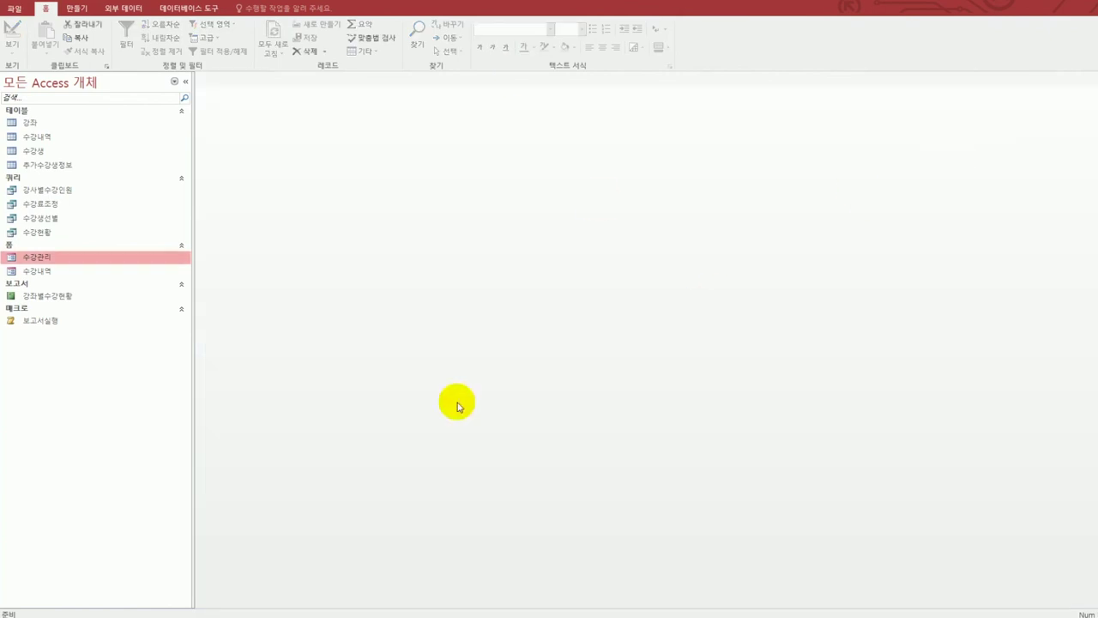
- Start a new query with the crosstab query wizard, using the 수강현황 query as its source
key(alt+Tab)
scroll(403, 309, down, 5)
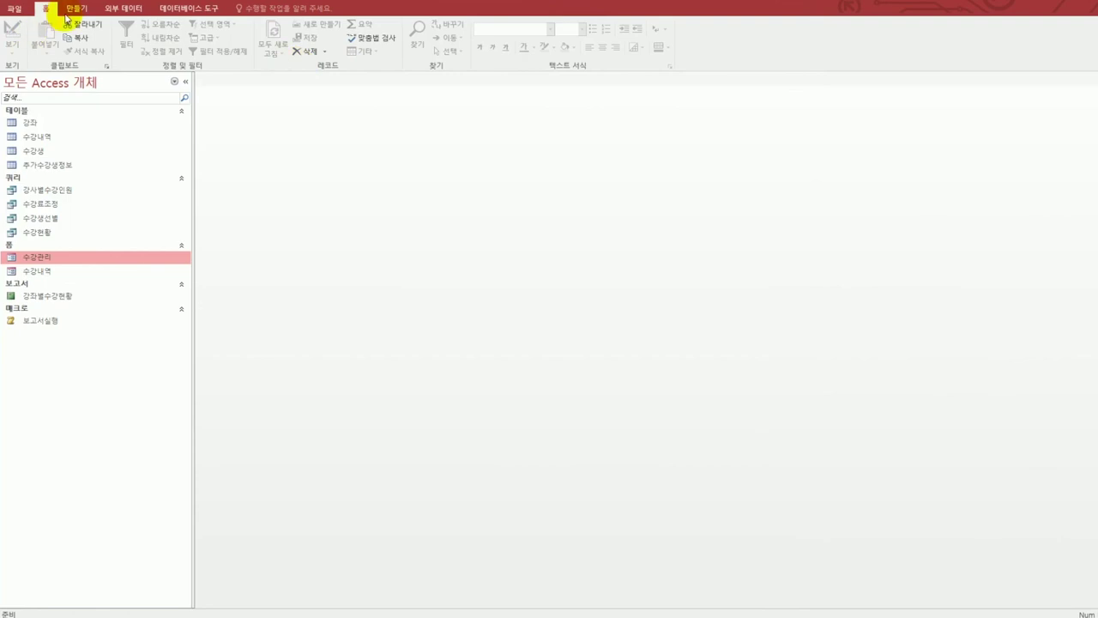
click(76, 10)
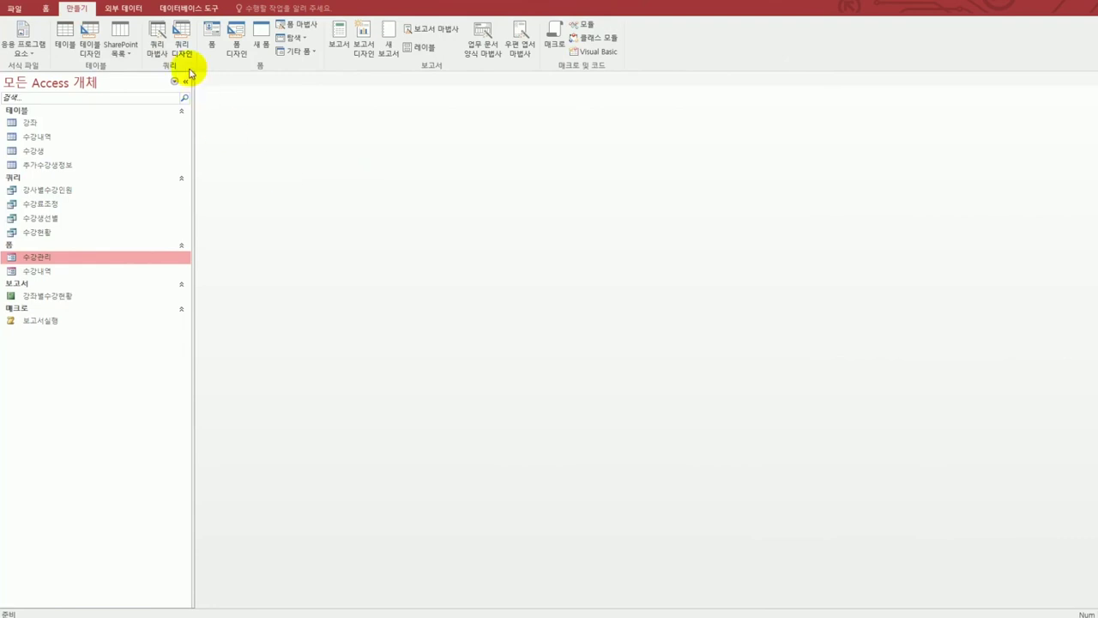
click(163, 53)
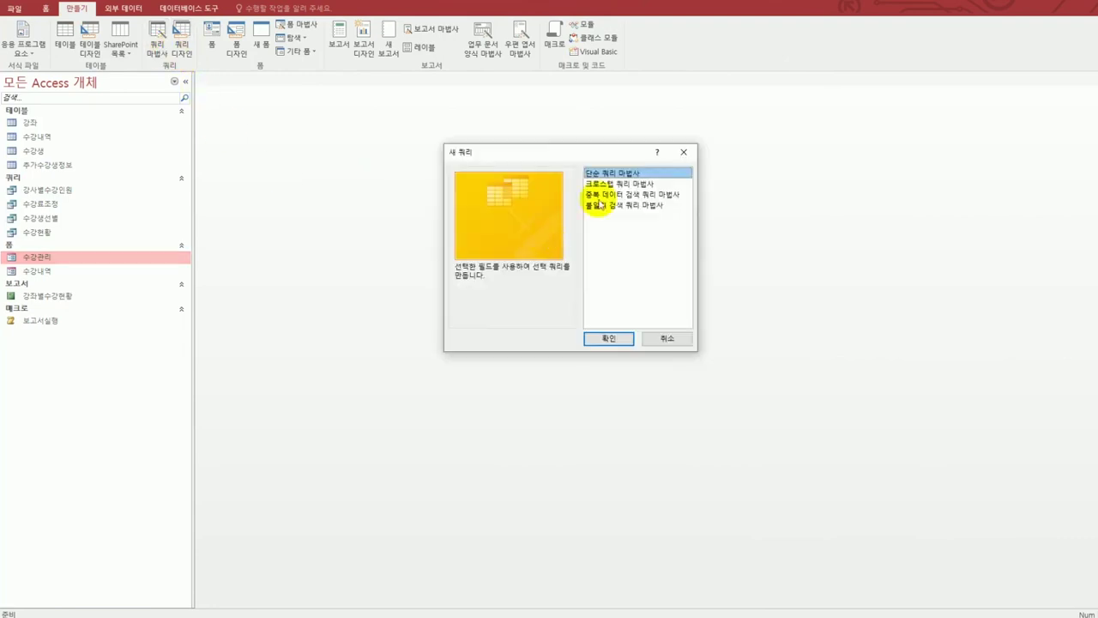
click(607, 184)
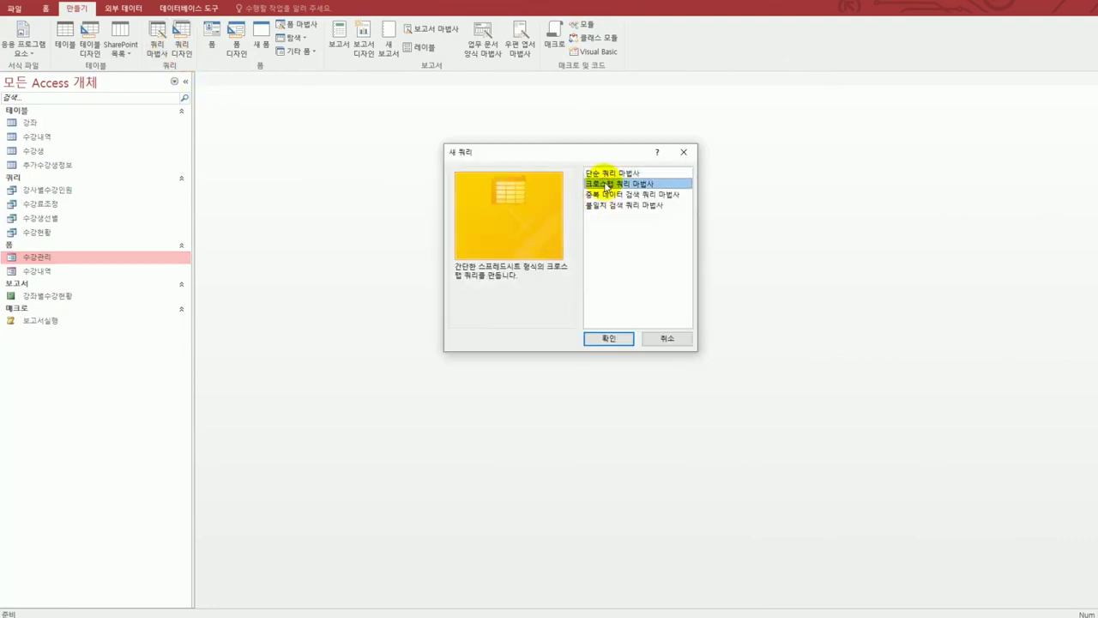
click(626, 338)
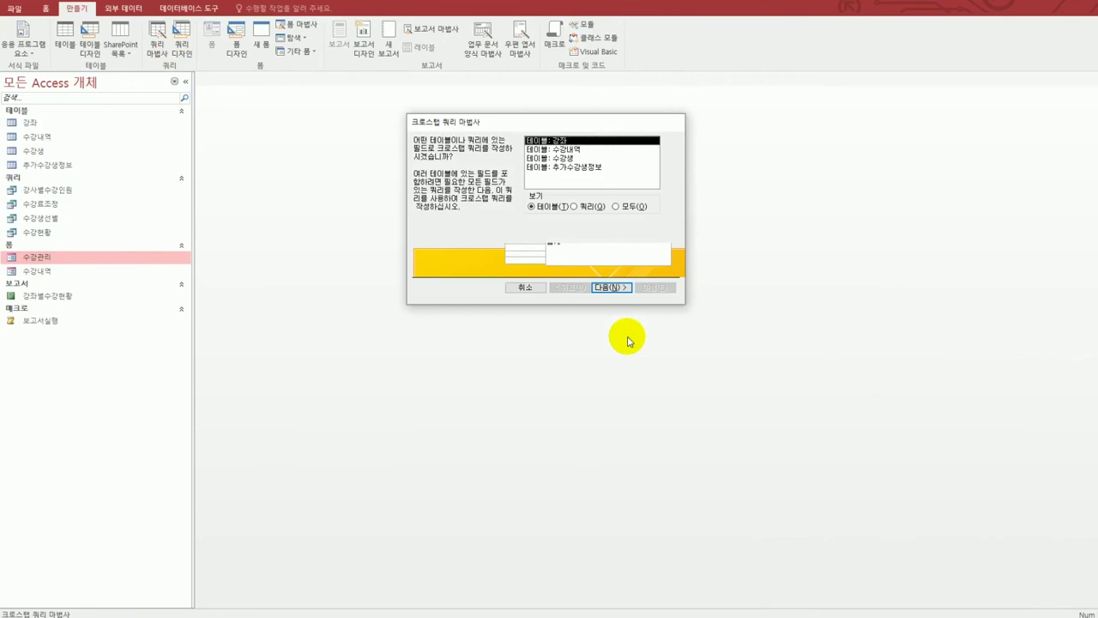
click(588, 207)
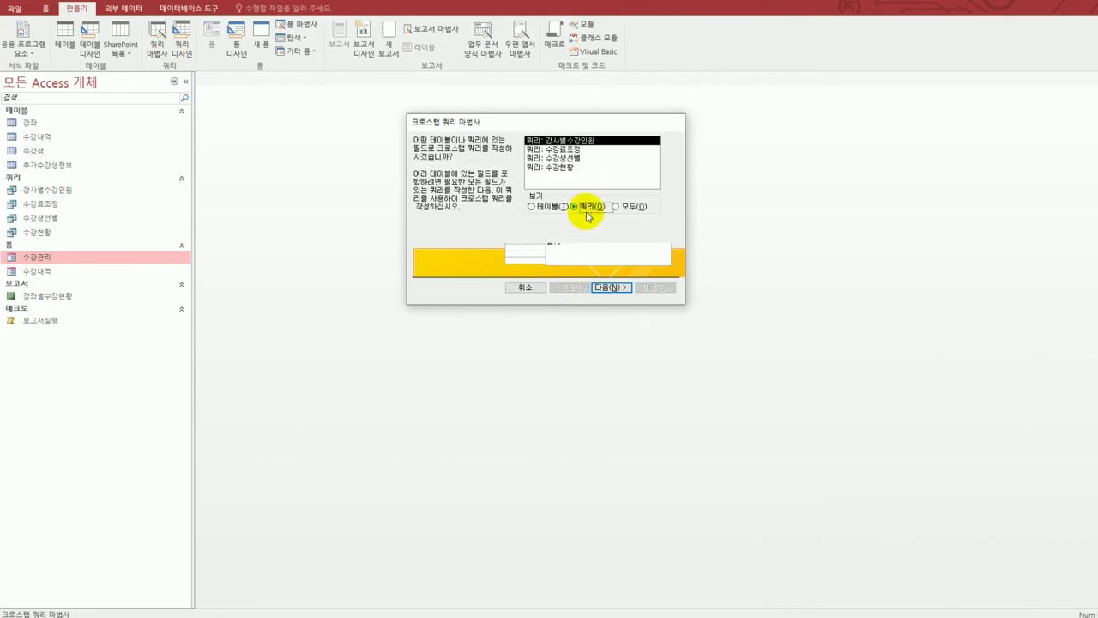
click(571, 166)
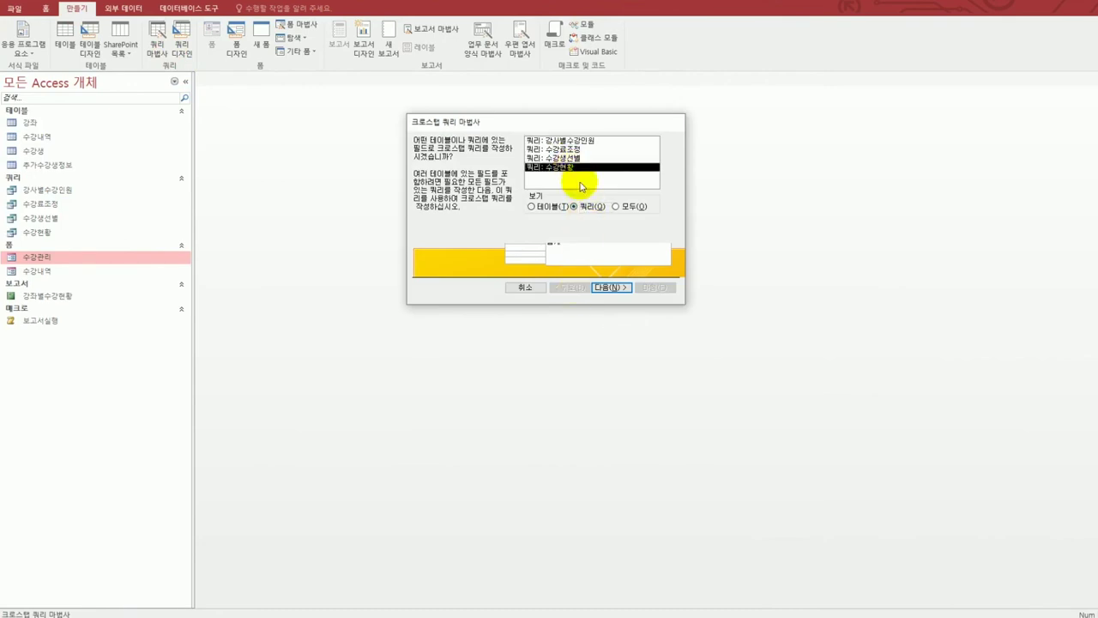
click(613, 289)
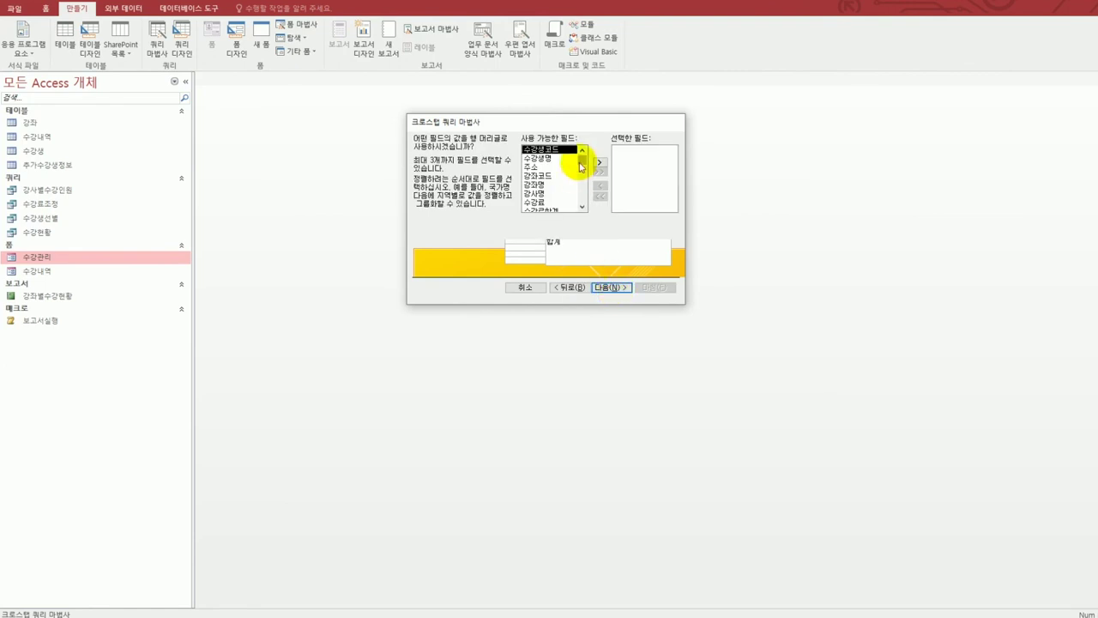
- Set 주소 as the crosstab's row heading and 강사명 as its column heading
click(549, 166)
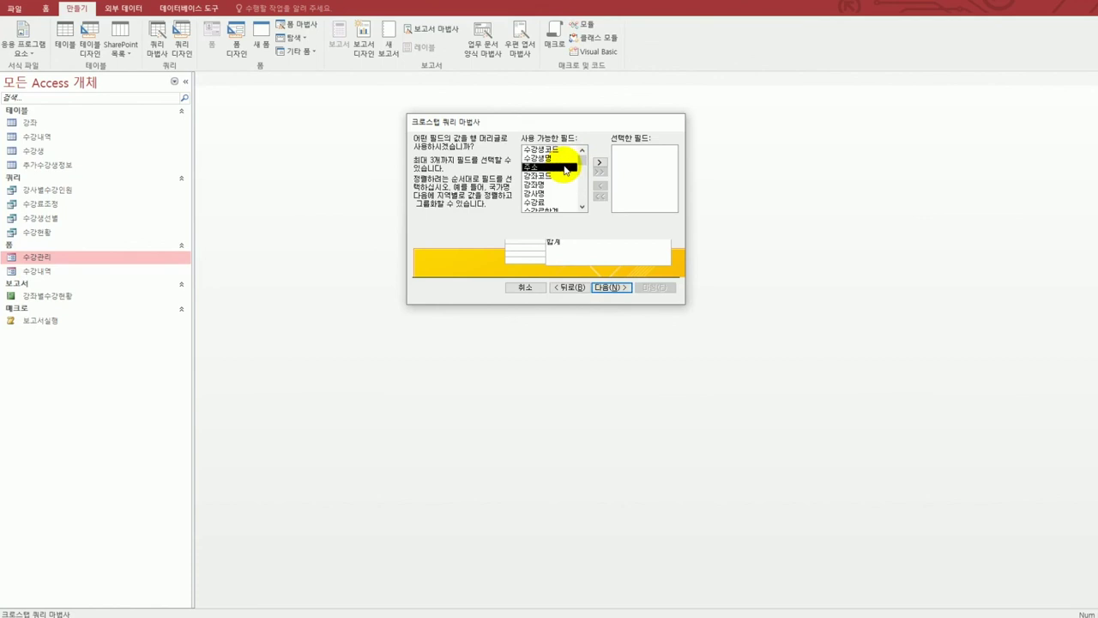
double_click(564, 167)
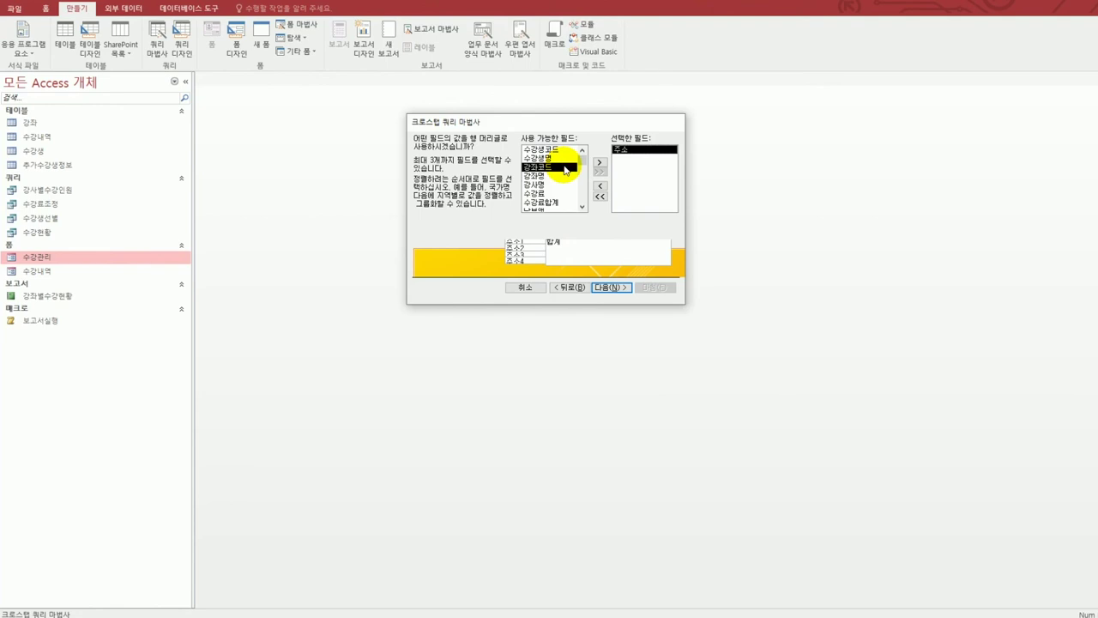
click(611, 287)
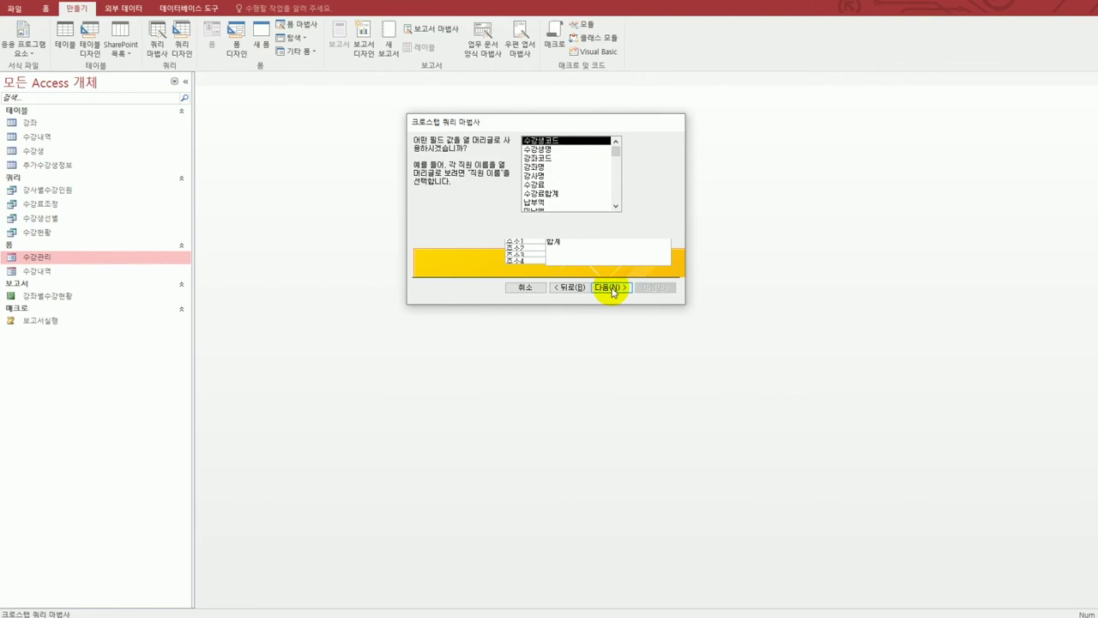
click(546, 175)
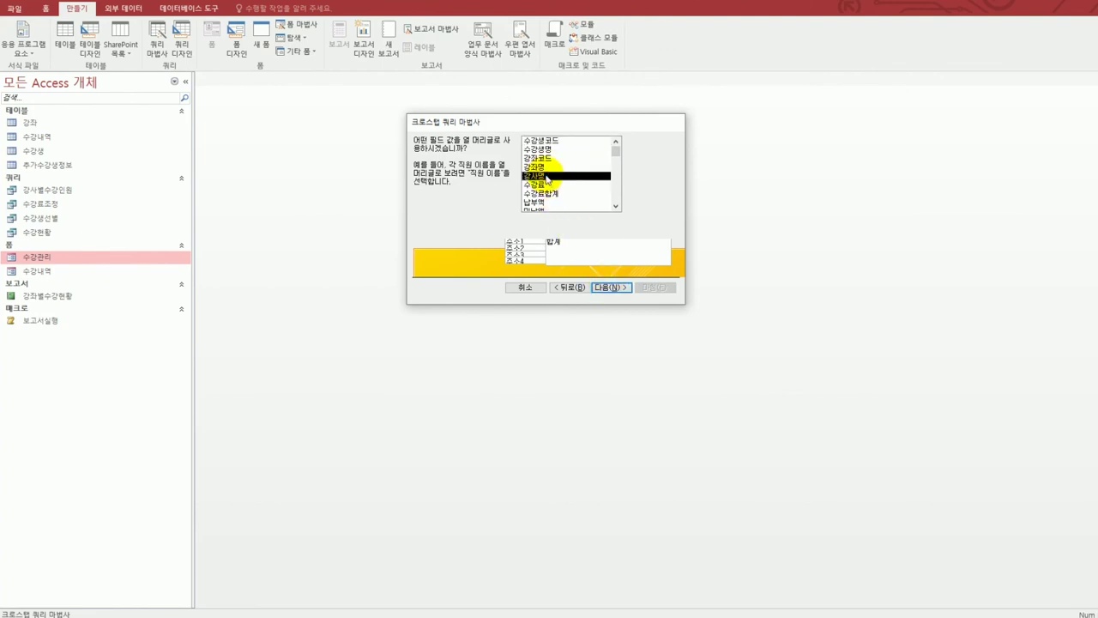
double_click(546, 176)
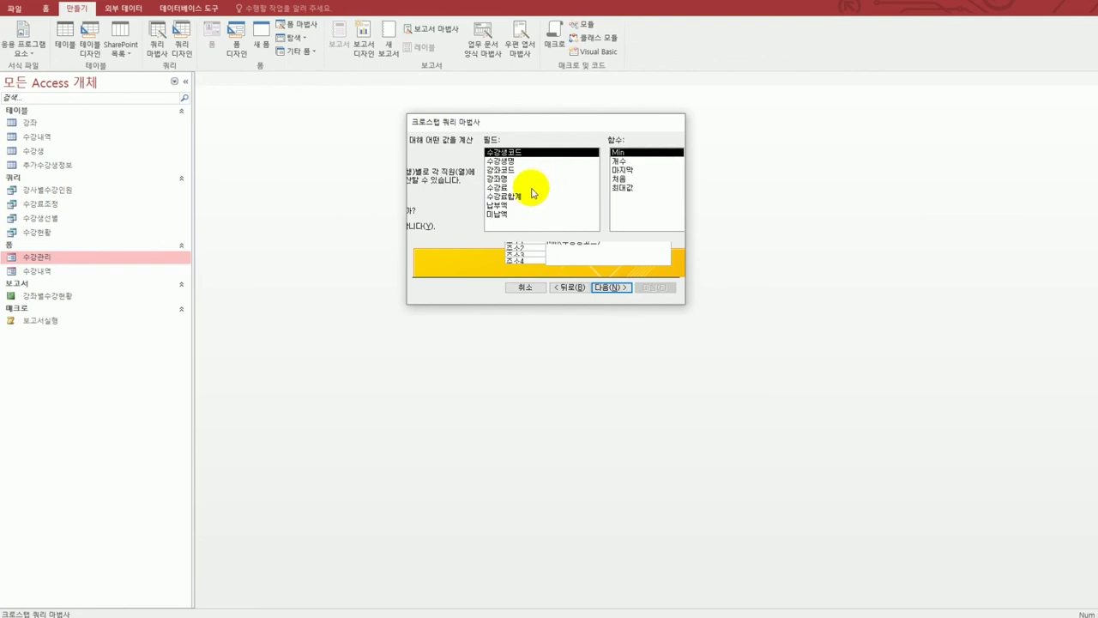
- Set the crosstab's calculated value to the 미납액 field with the 총계 function
click(514, 214)
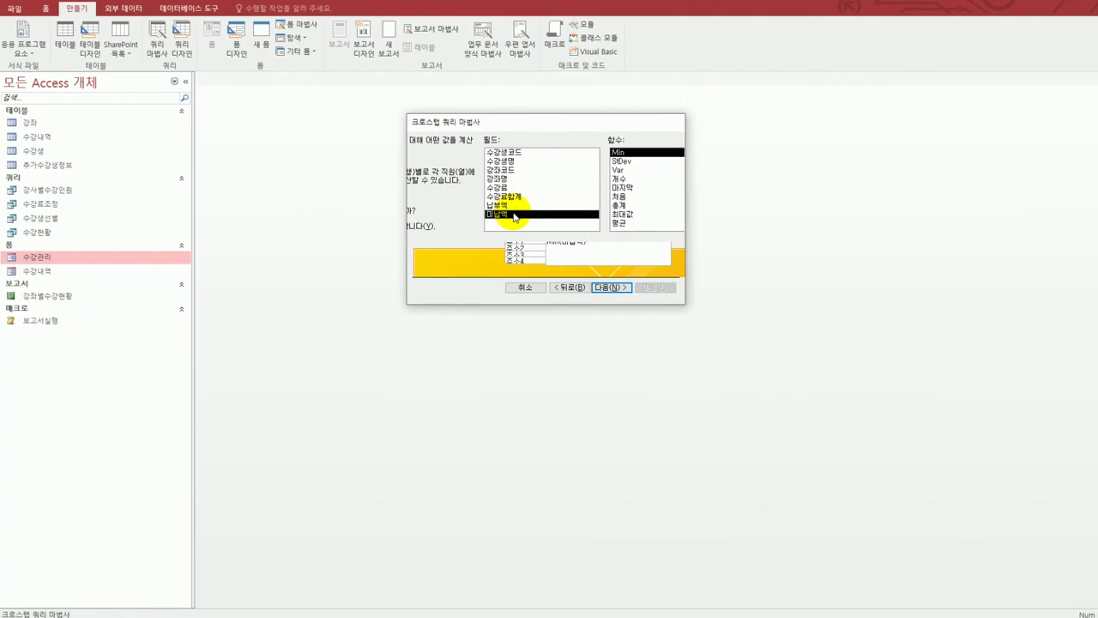
click(631, 207)
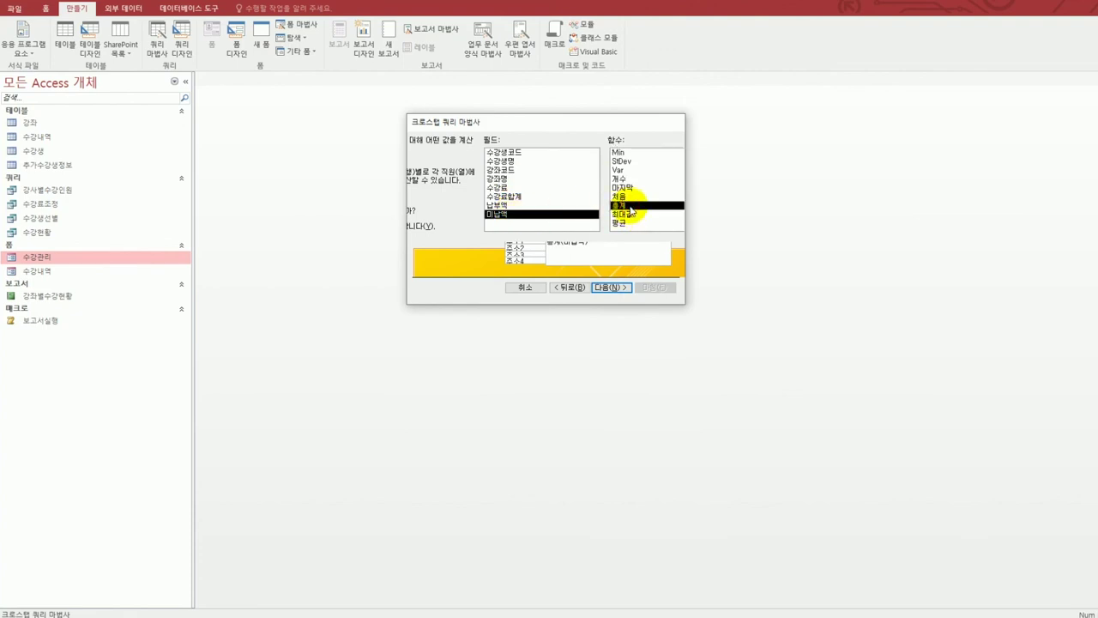
click(607, 287)
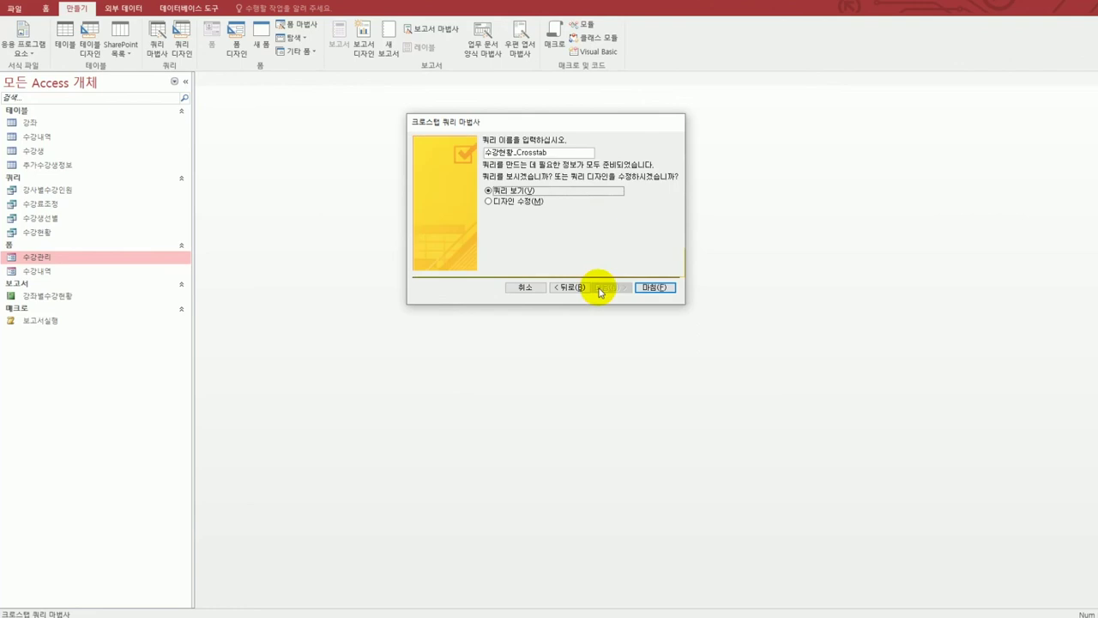
- Name the crosstab query 지역별미납액합계 and finish the wizard with the option to modify its design
drag(555, 152, 469, 143)
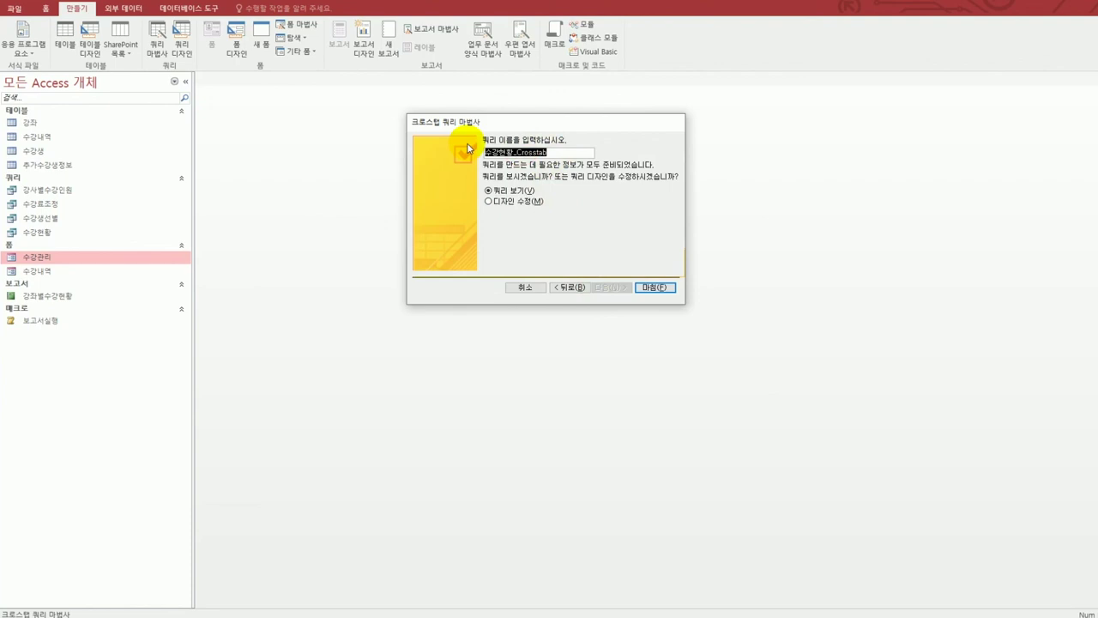
text(지역별미납액합계)
click(495, 202)
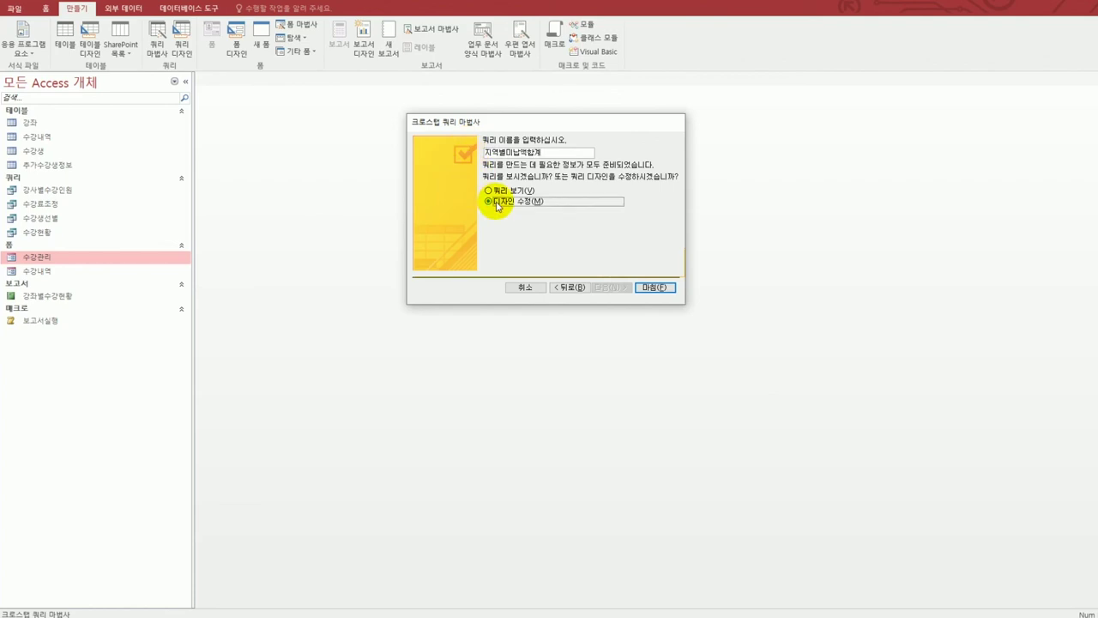
click(655, 288)
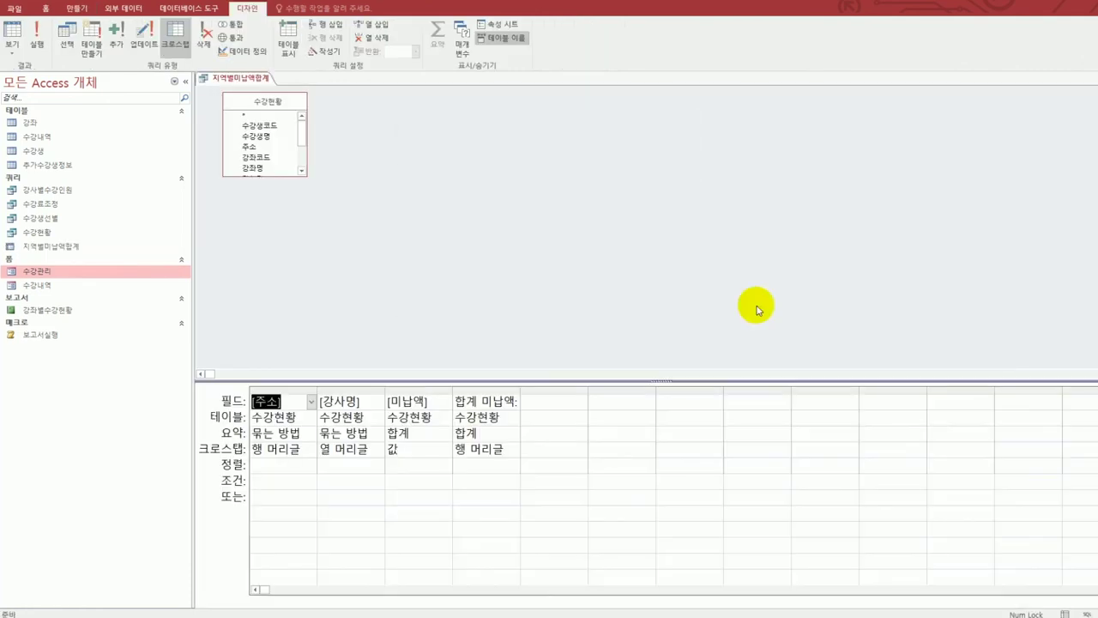
- View the crosstab query's results and fit the 주소 column to its contents
click(319, 387)
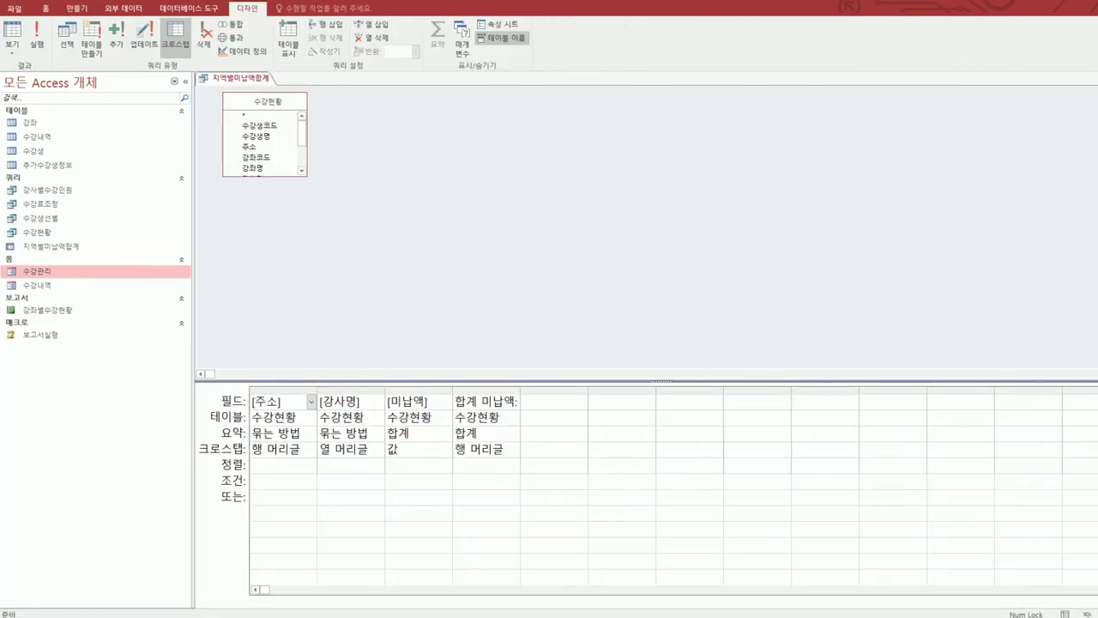
click(12, 30)
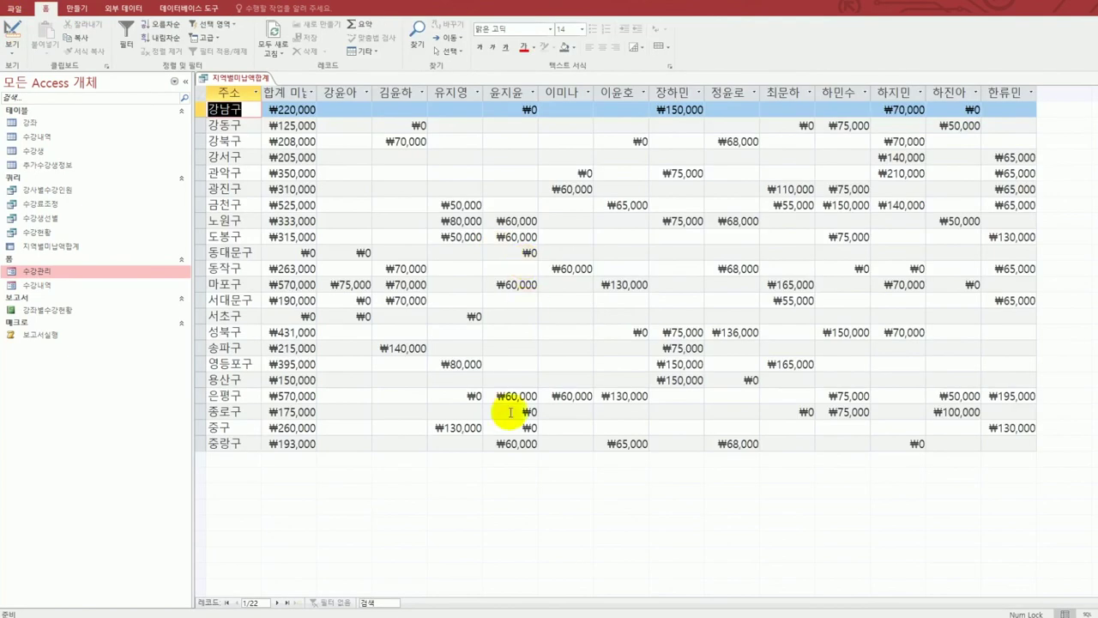
double_click(262, 96)
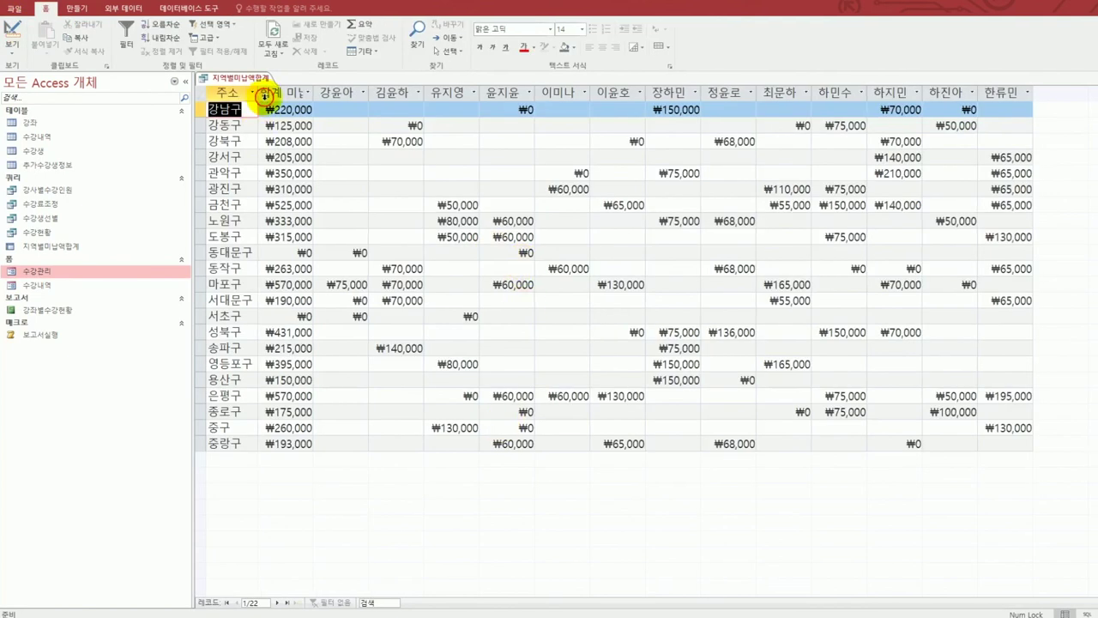
- Fit the 합계 미납액 column to its contents and redefine the query's 주소 field as 지역 : replace([주소],"구","")
double_click(314, 93)
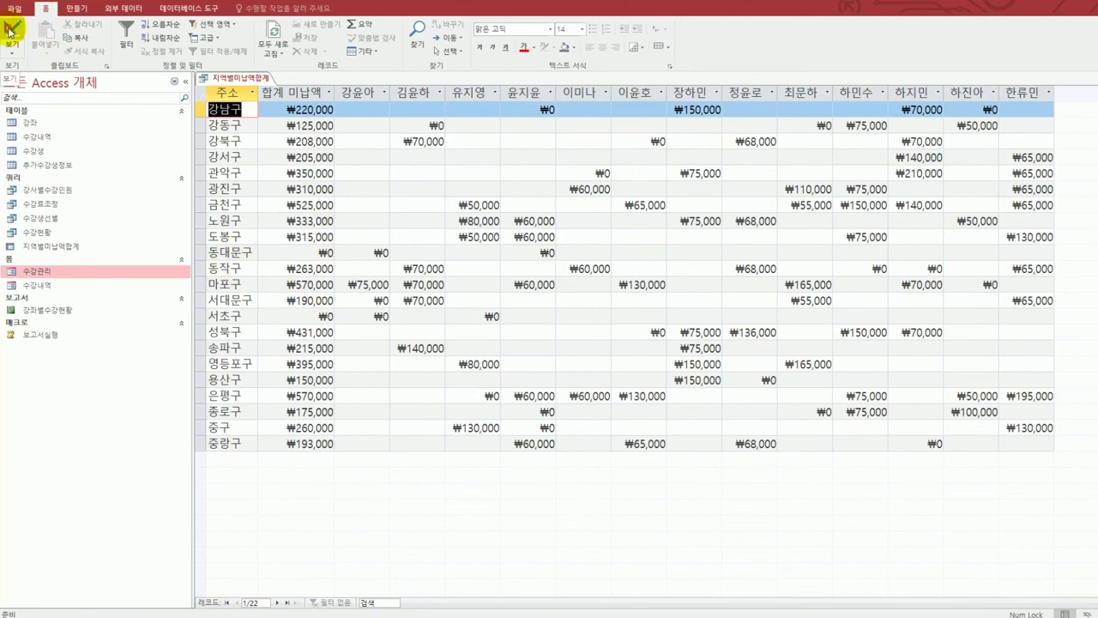
click(10, 31)
click(250, 401)
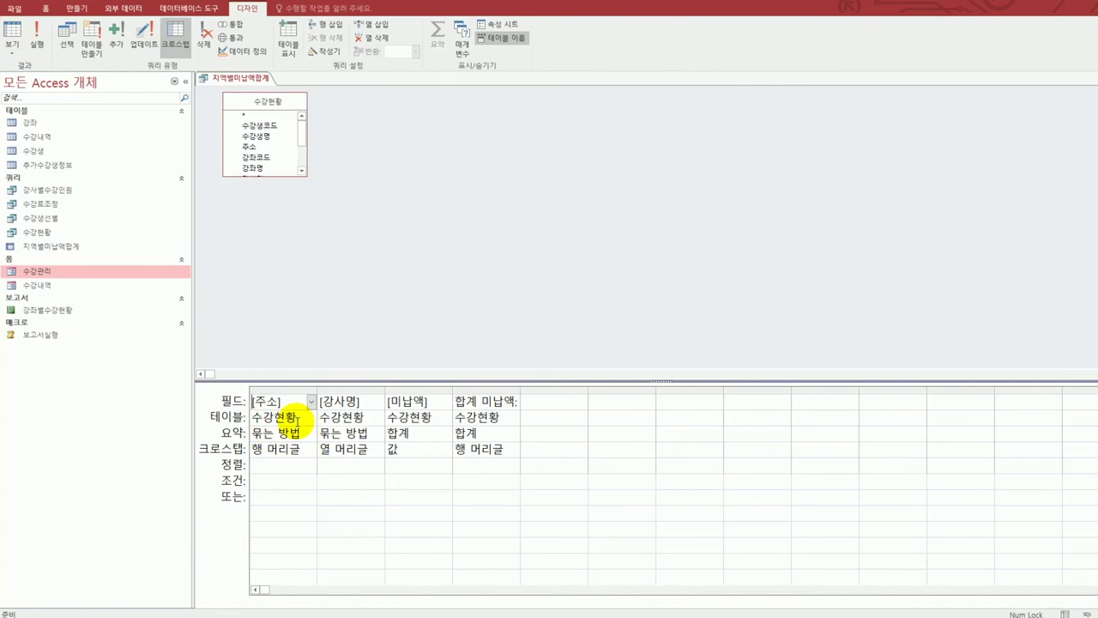
key(shift+F2)
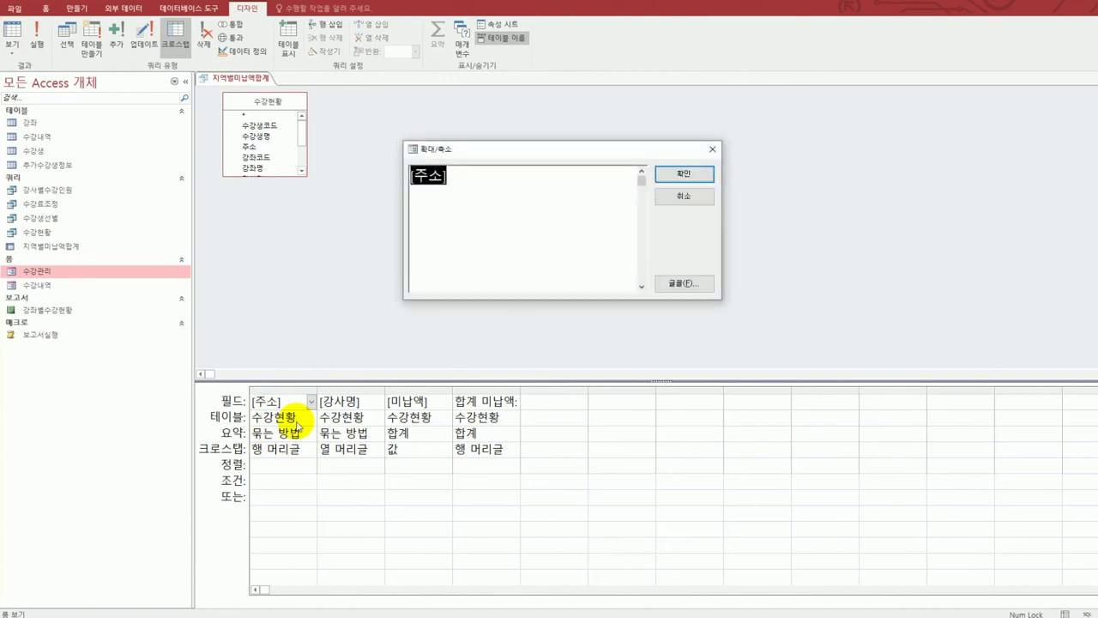
click(414, 180)
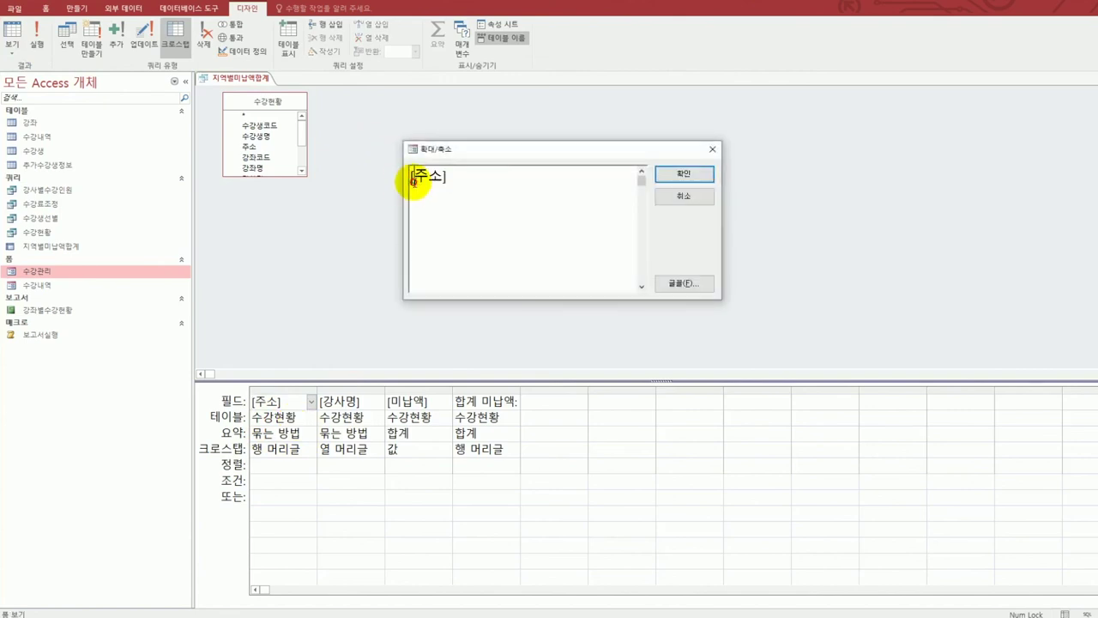
text(지)
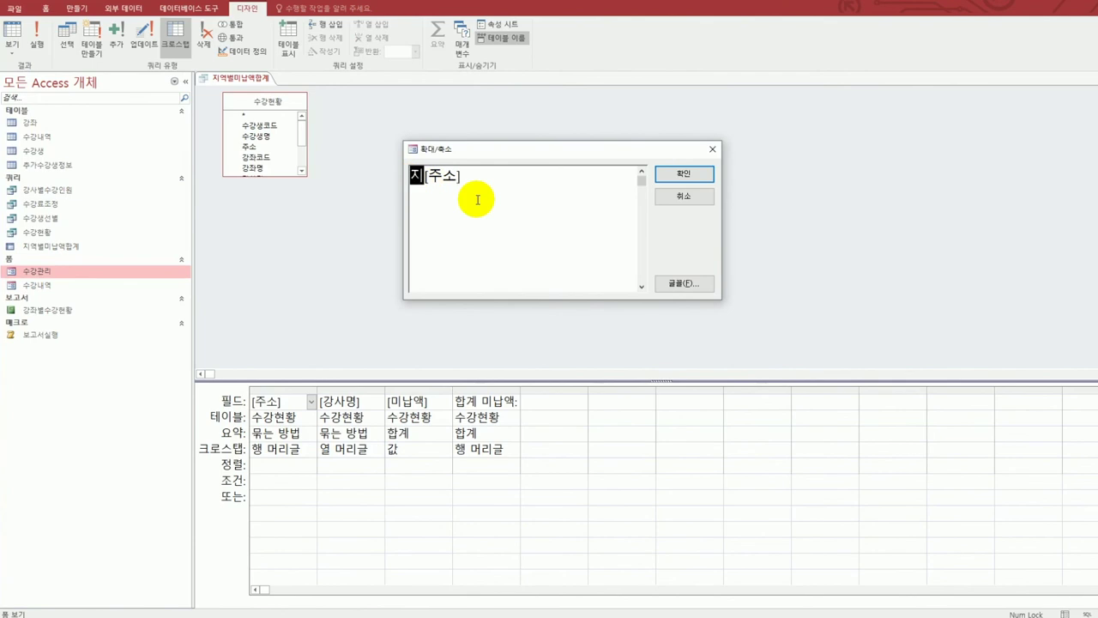
text(역 : )
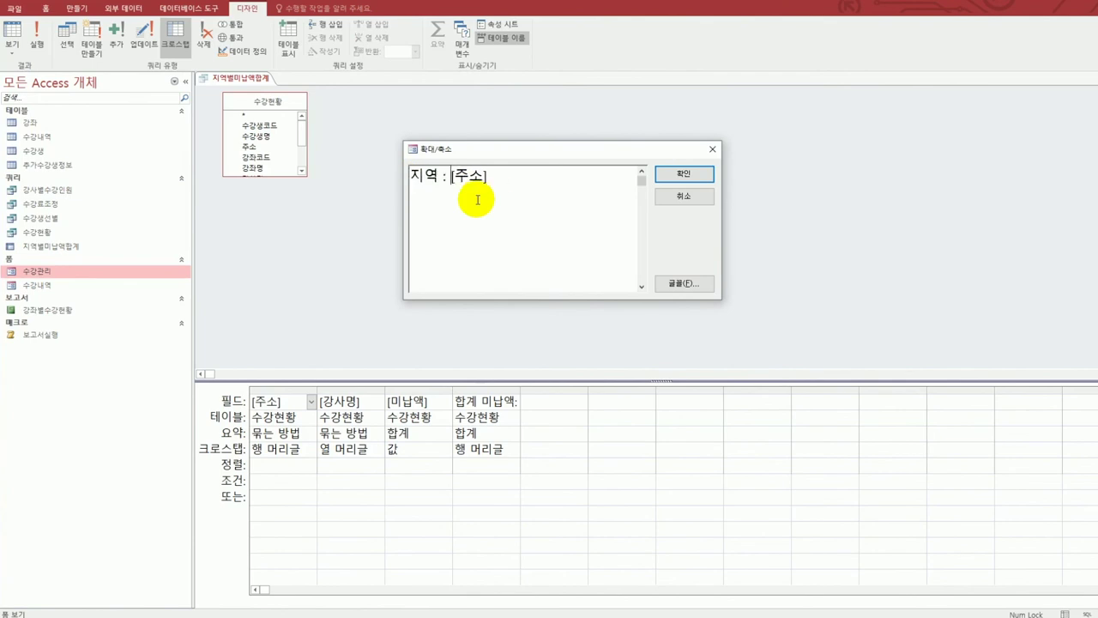
text(replace()
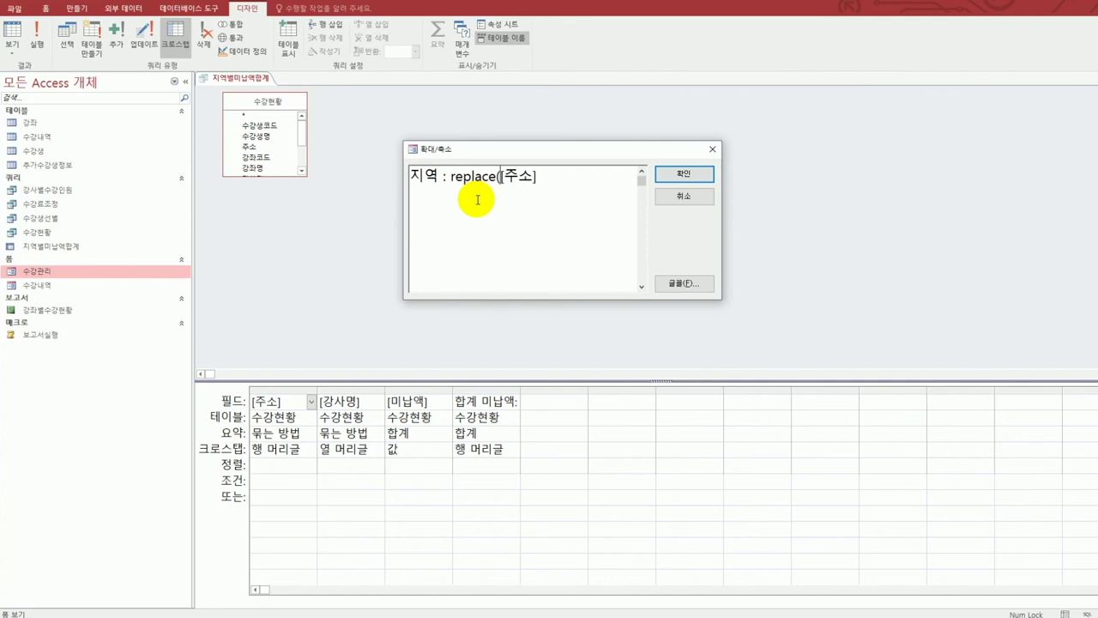
key(End)
text(,"구",""))
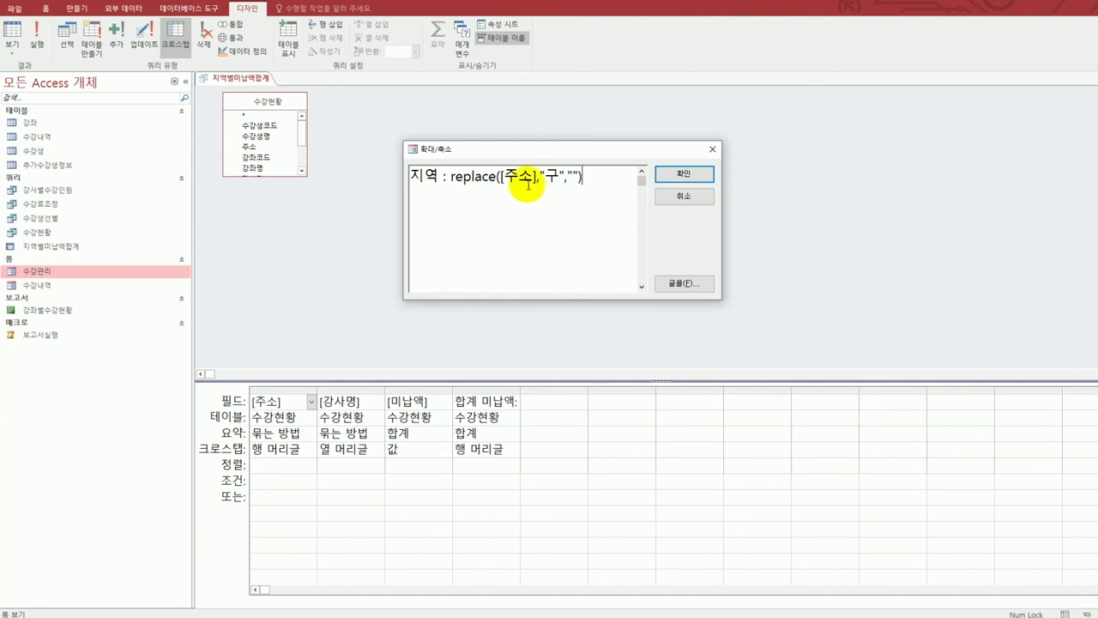
click(684, 173)
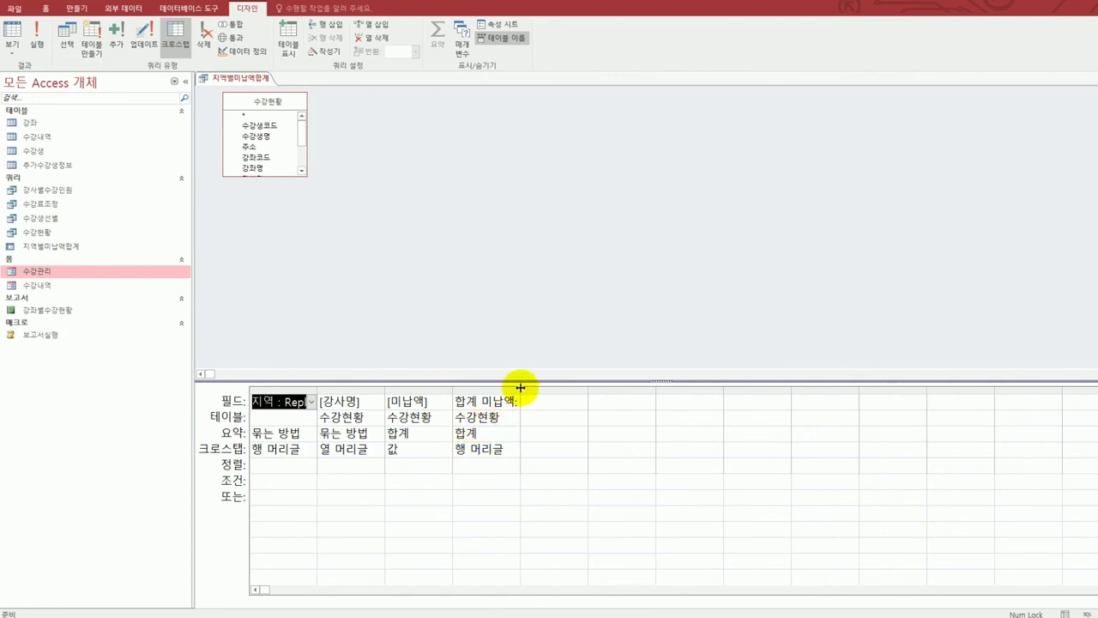
- Widen the total row-heading field's column in the query design and change its caption to 미납액 합계
drag(520, 388, 605, 392)
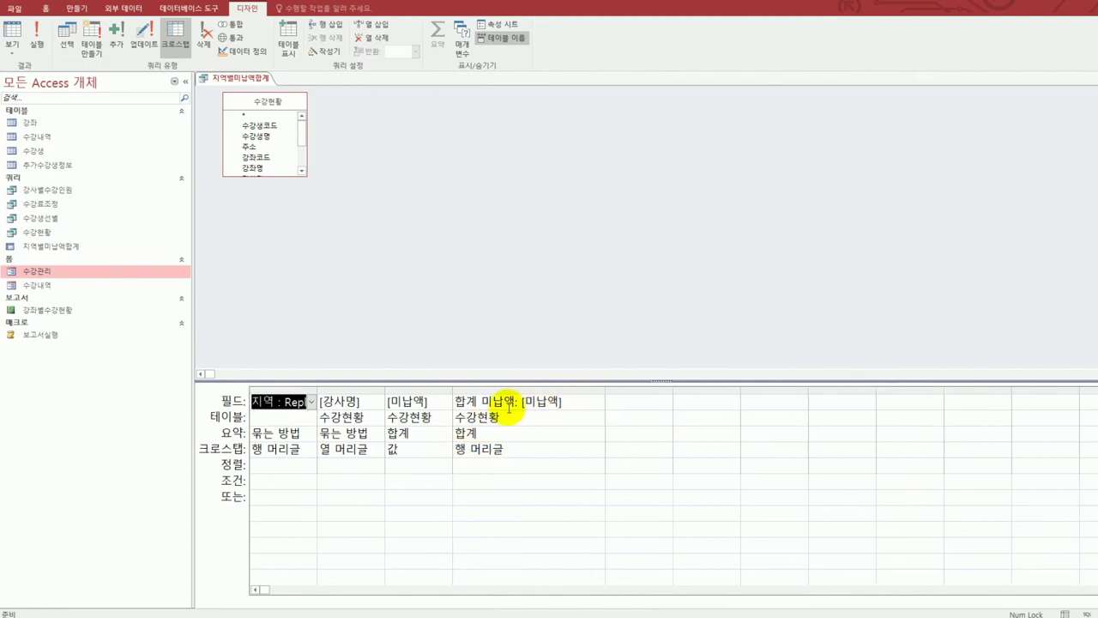
drag(512, 403, 461, 395)
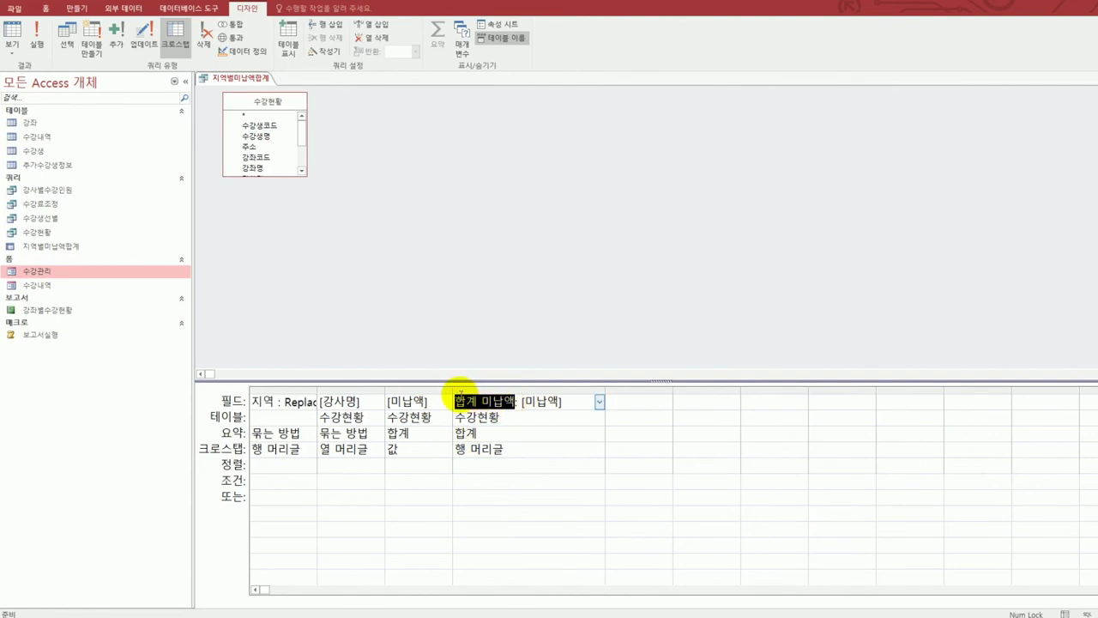
text(미납액 합계)
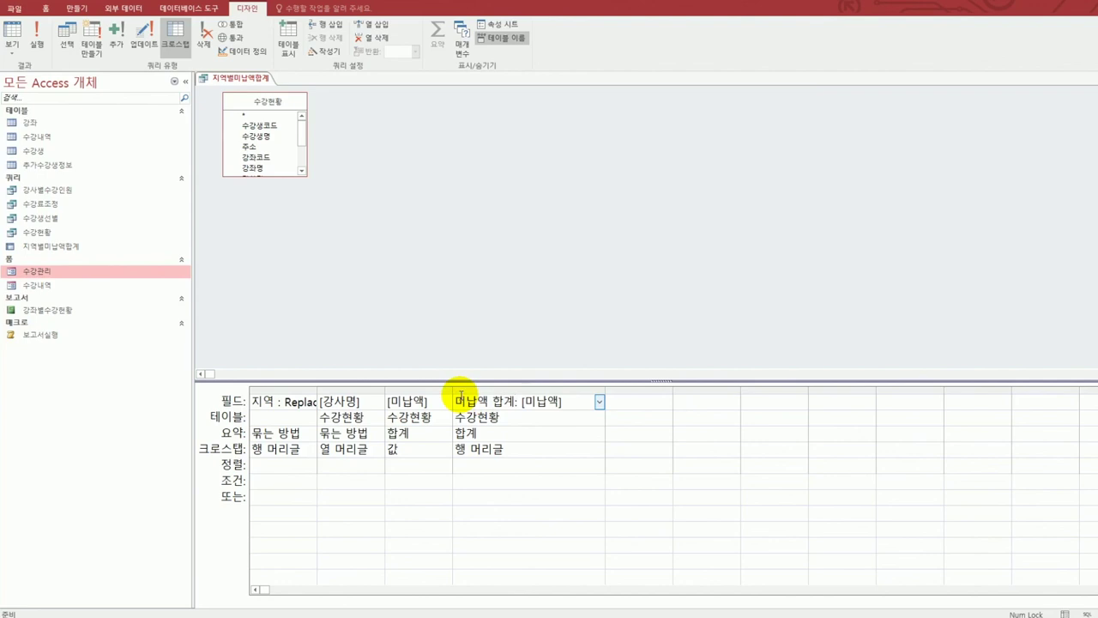
- View the revised crosstab results and close the 지역별미납액합계 query, saving its changes
click(11, 36)
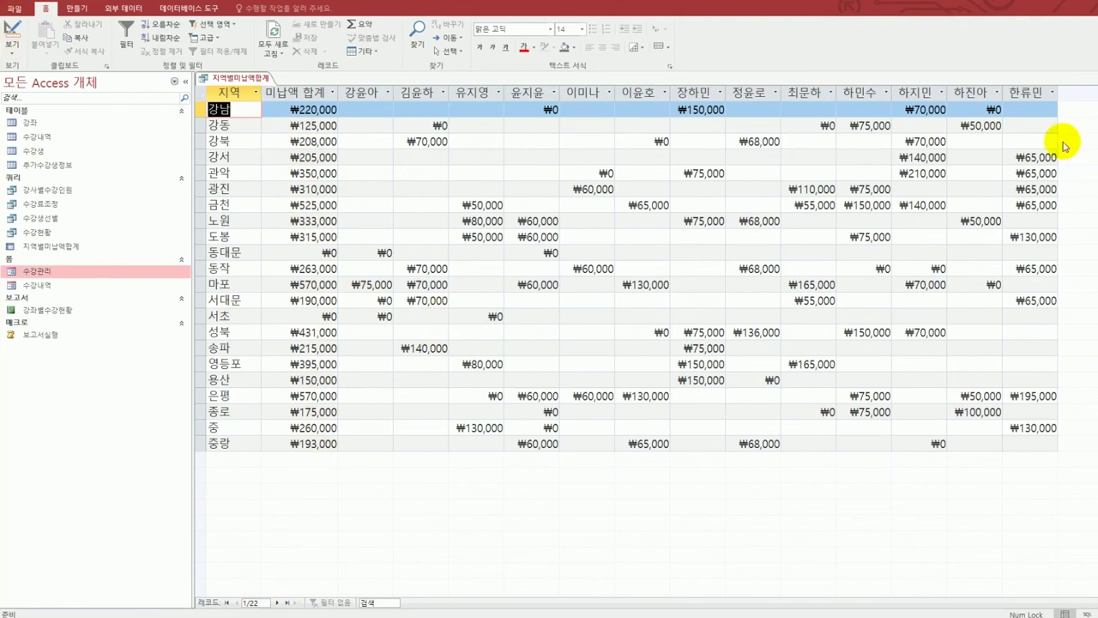
click(1093, 78)
click(743, 339)
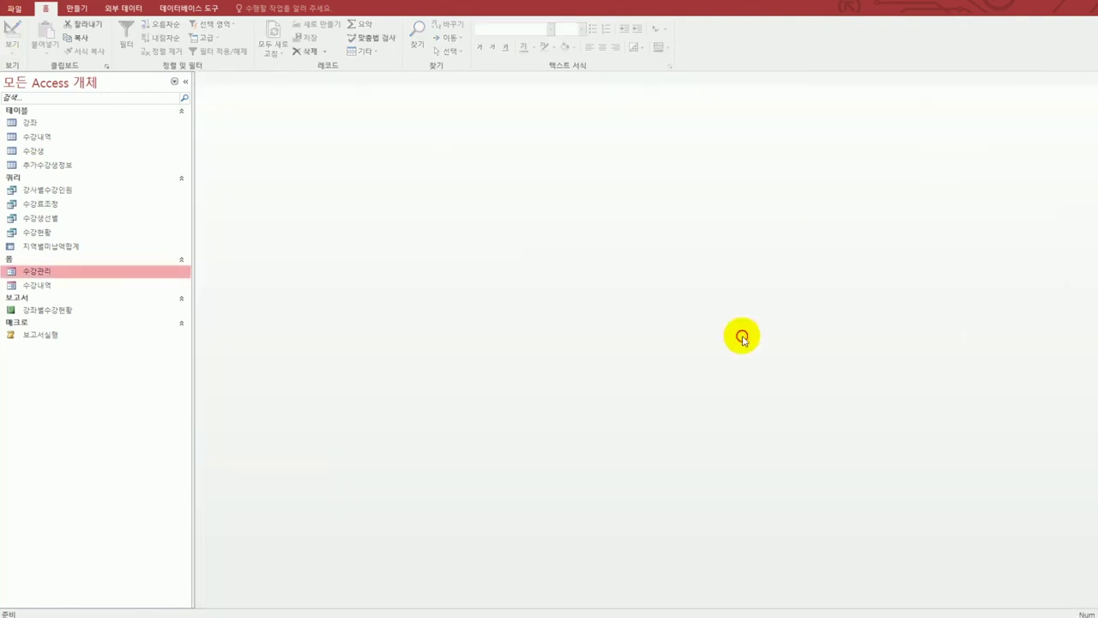